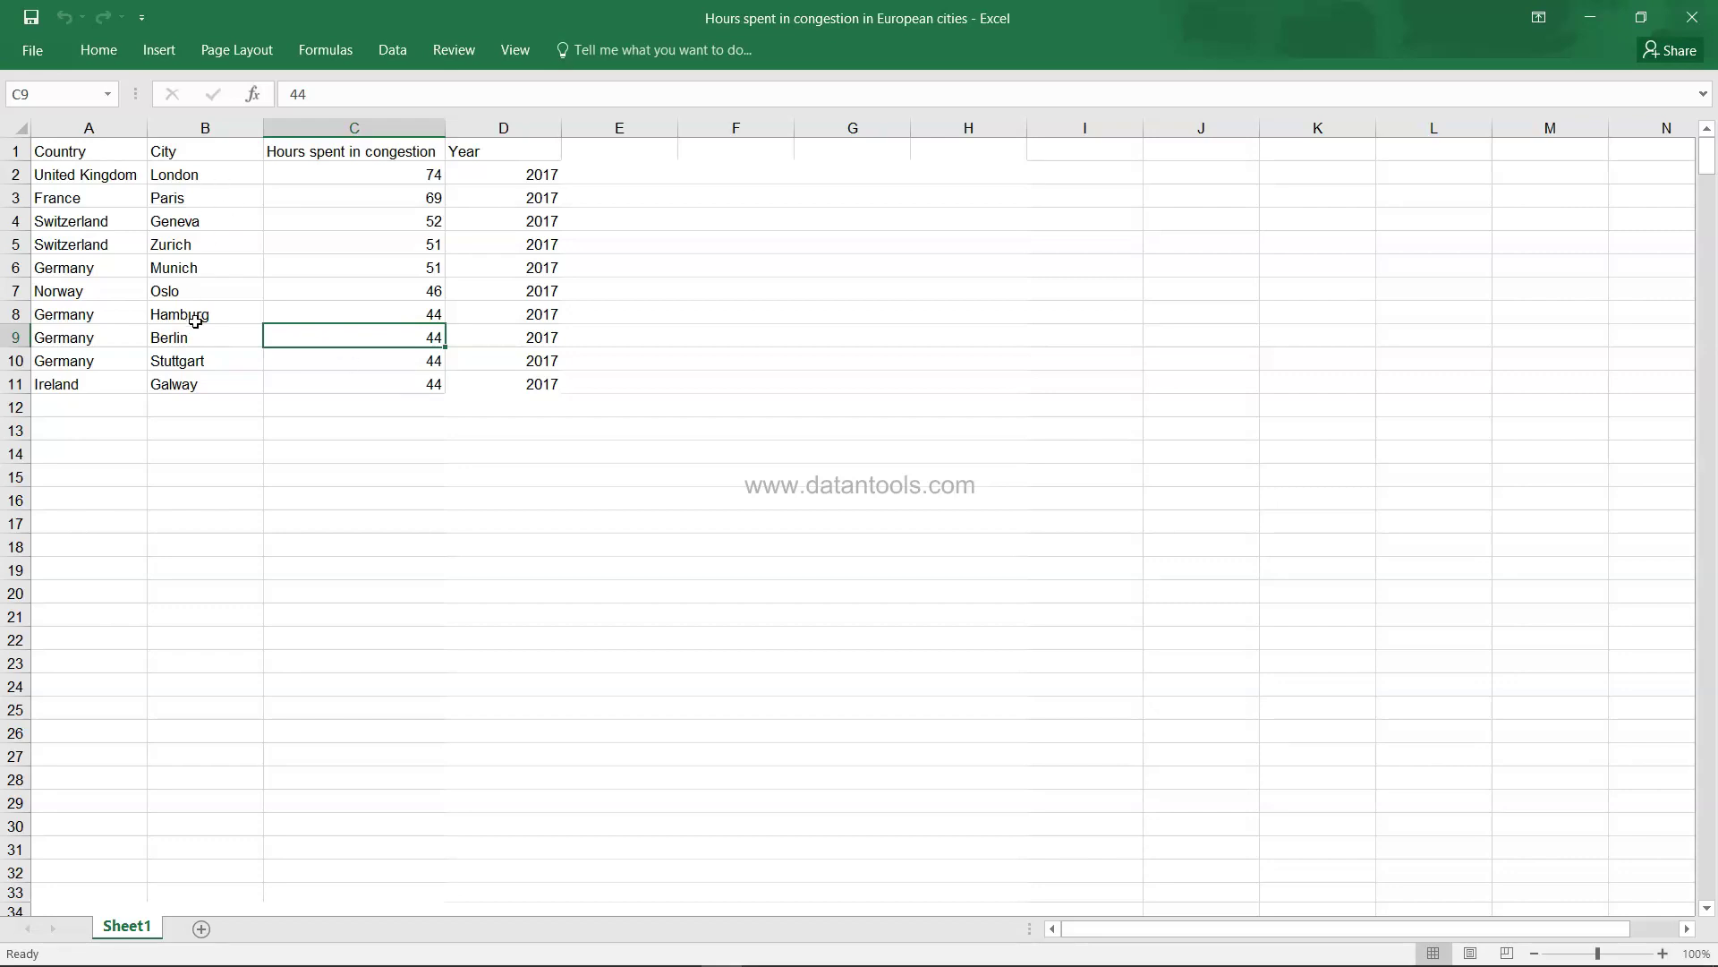
- Review the Excel congestion data's country, city, hours and year columns before returning to Tableau
drag(78, 177, 82, 340)
click(82, 340)
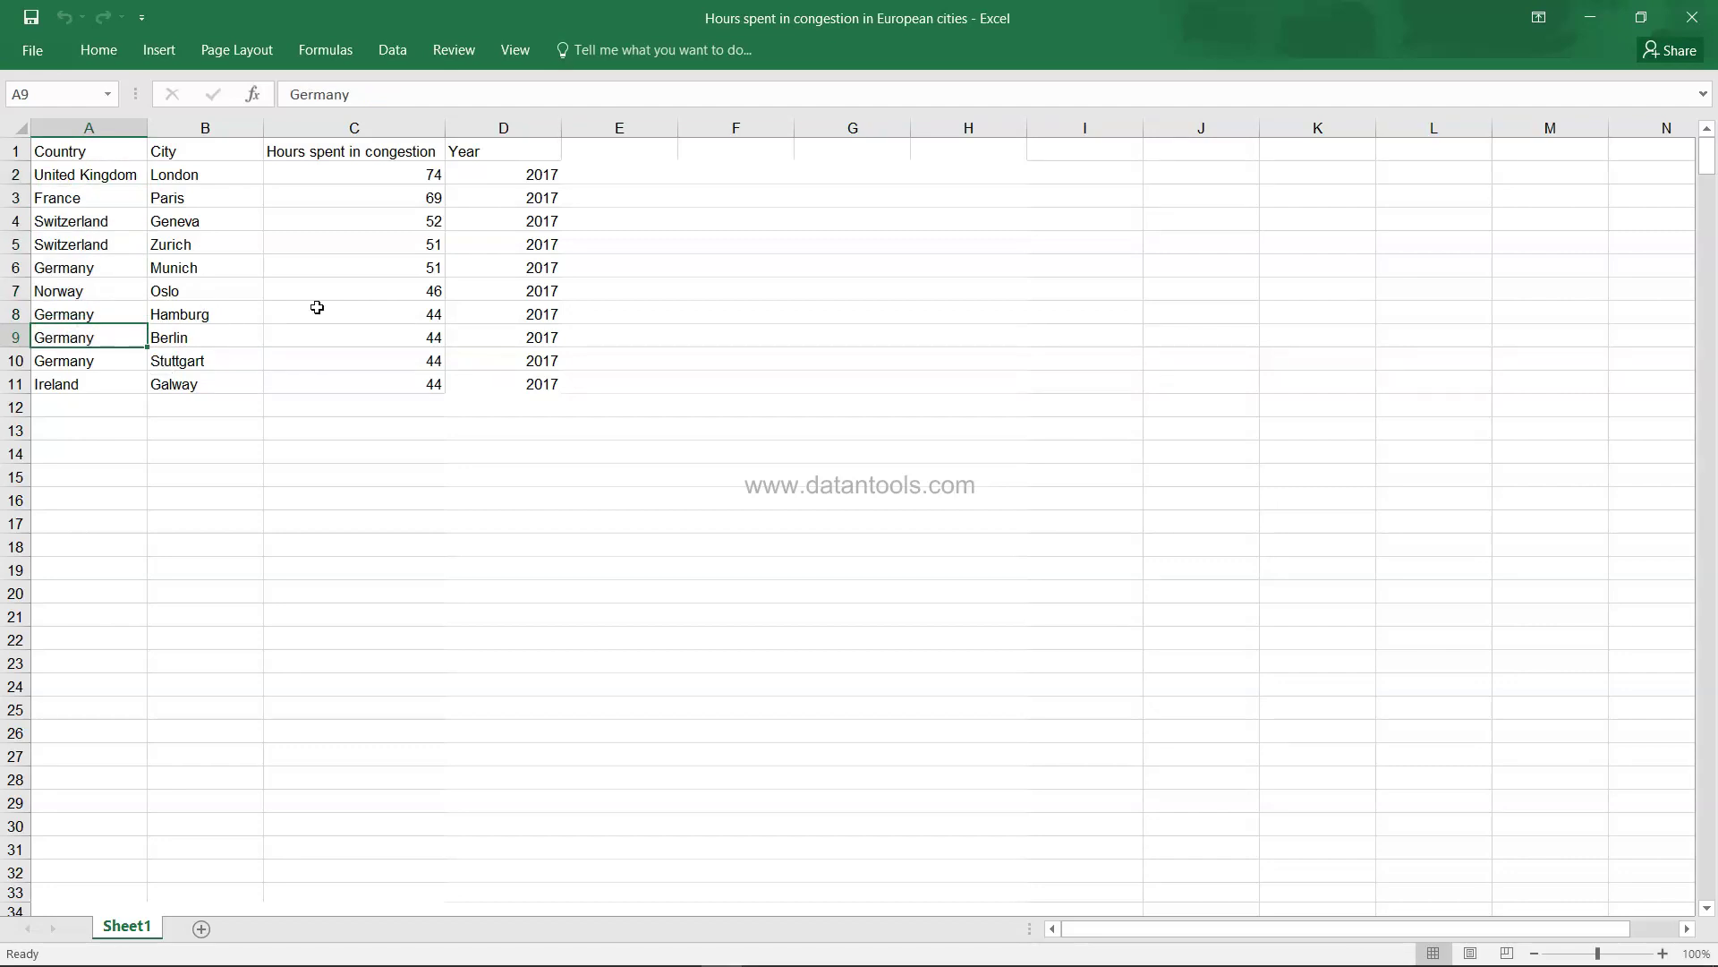
click(408, 283)
drag(537, 158, 541, 439)
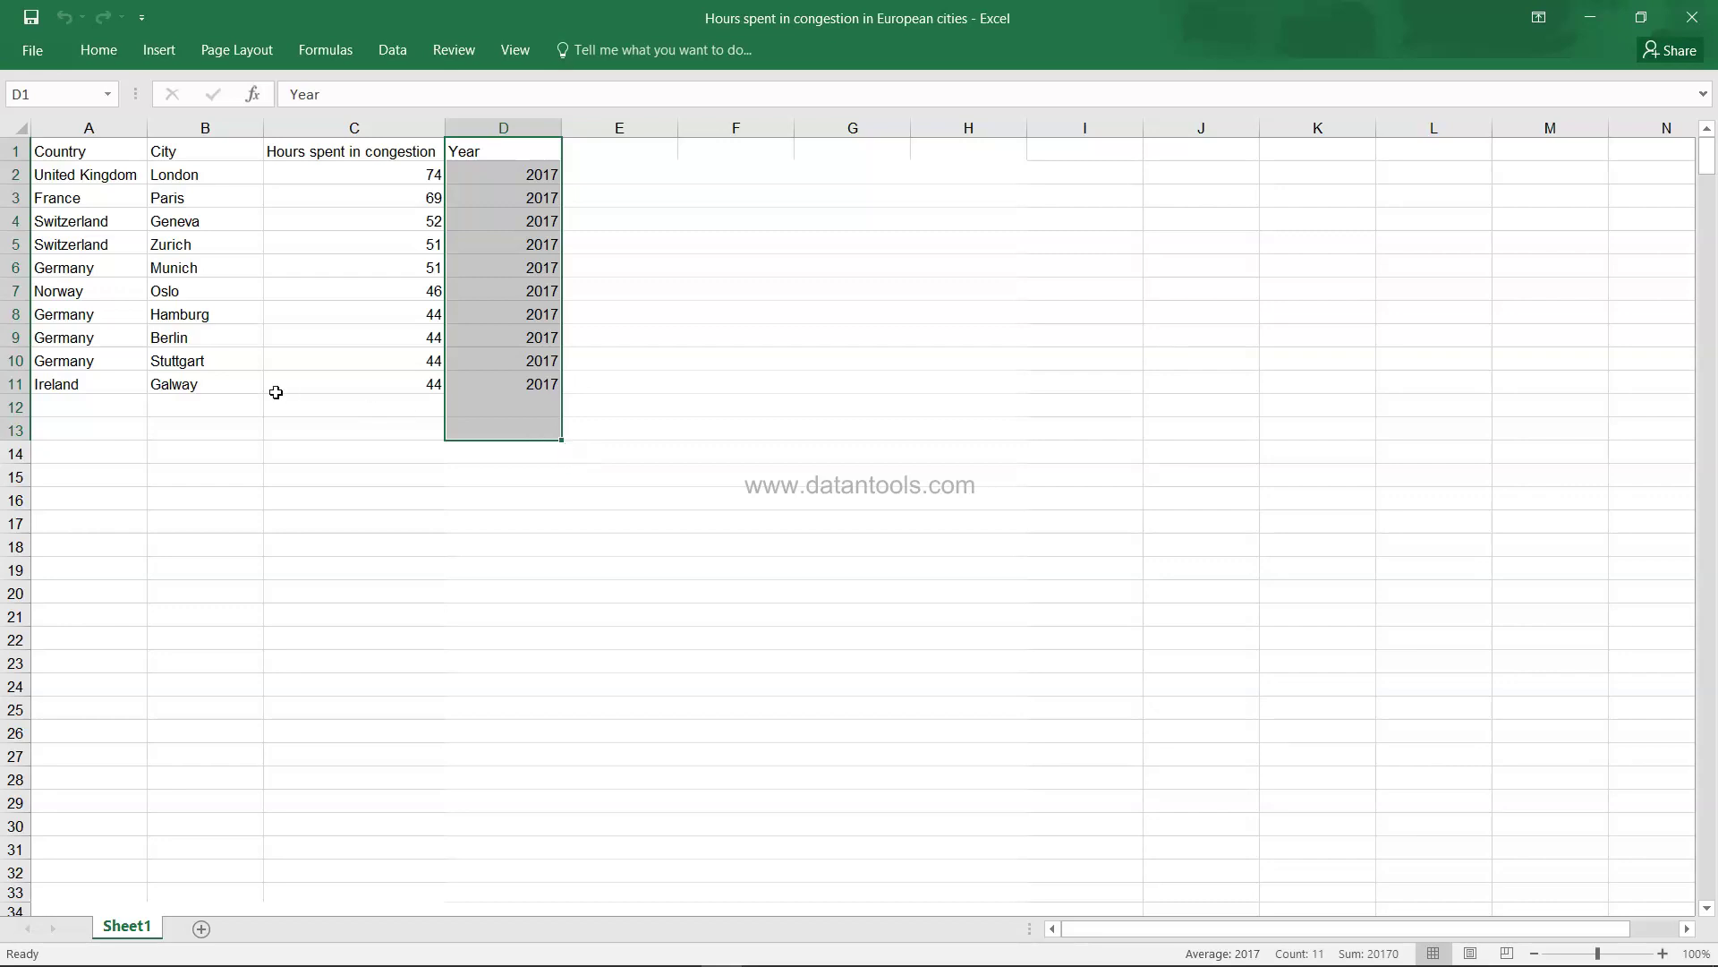
click(238, 386)
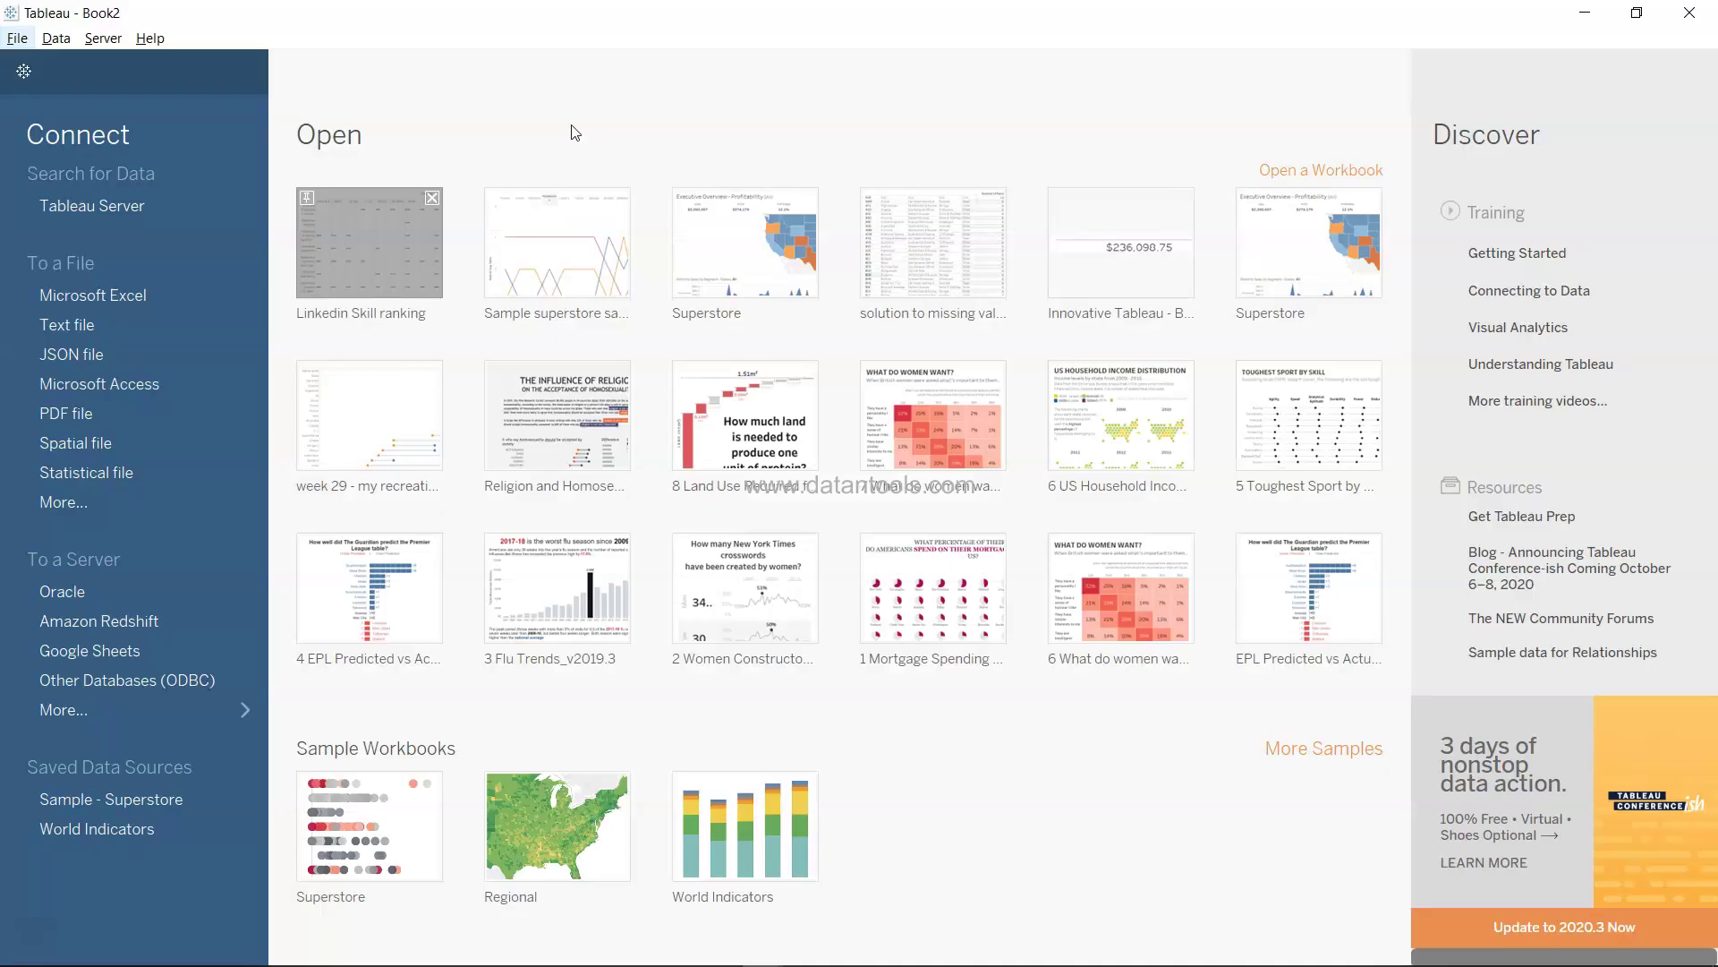
- Connect Tableau to the Excel congestion workbook as a data source and open Sheet 1
click(143, 299)
click(421, 184)
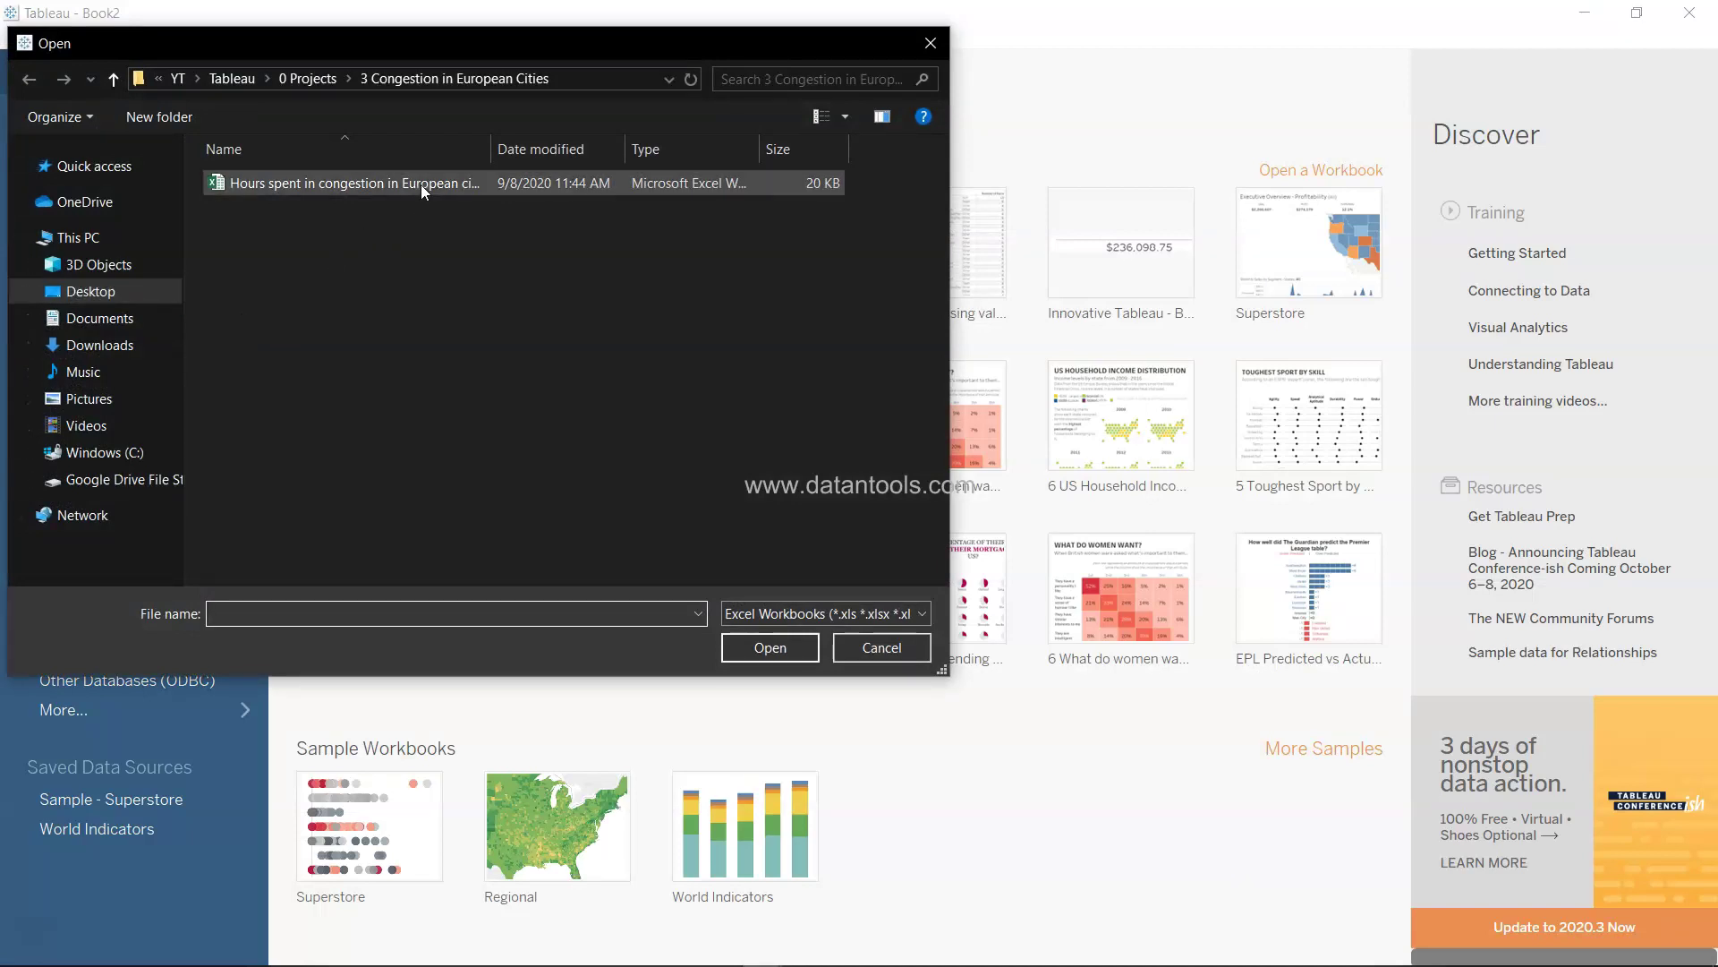
double_click(421, 184)
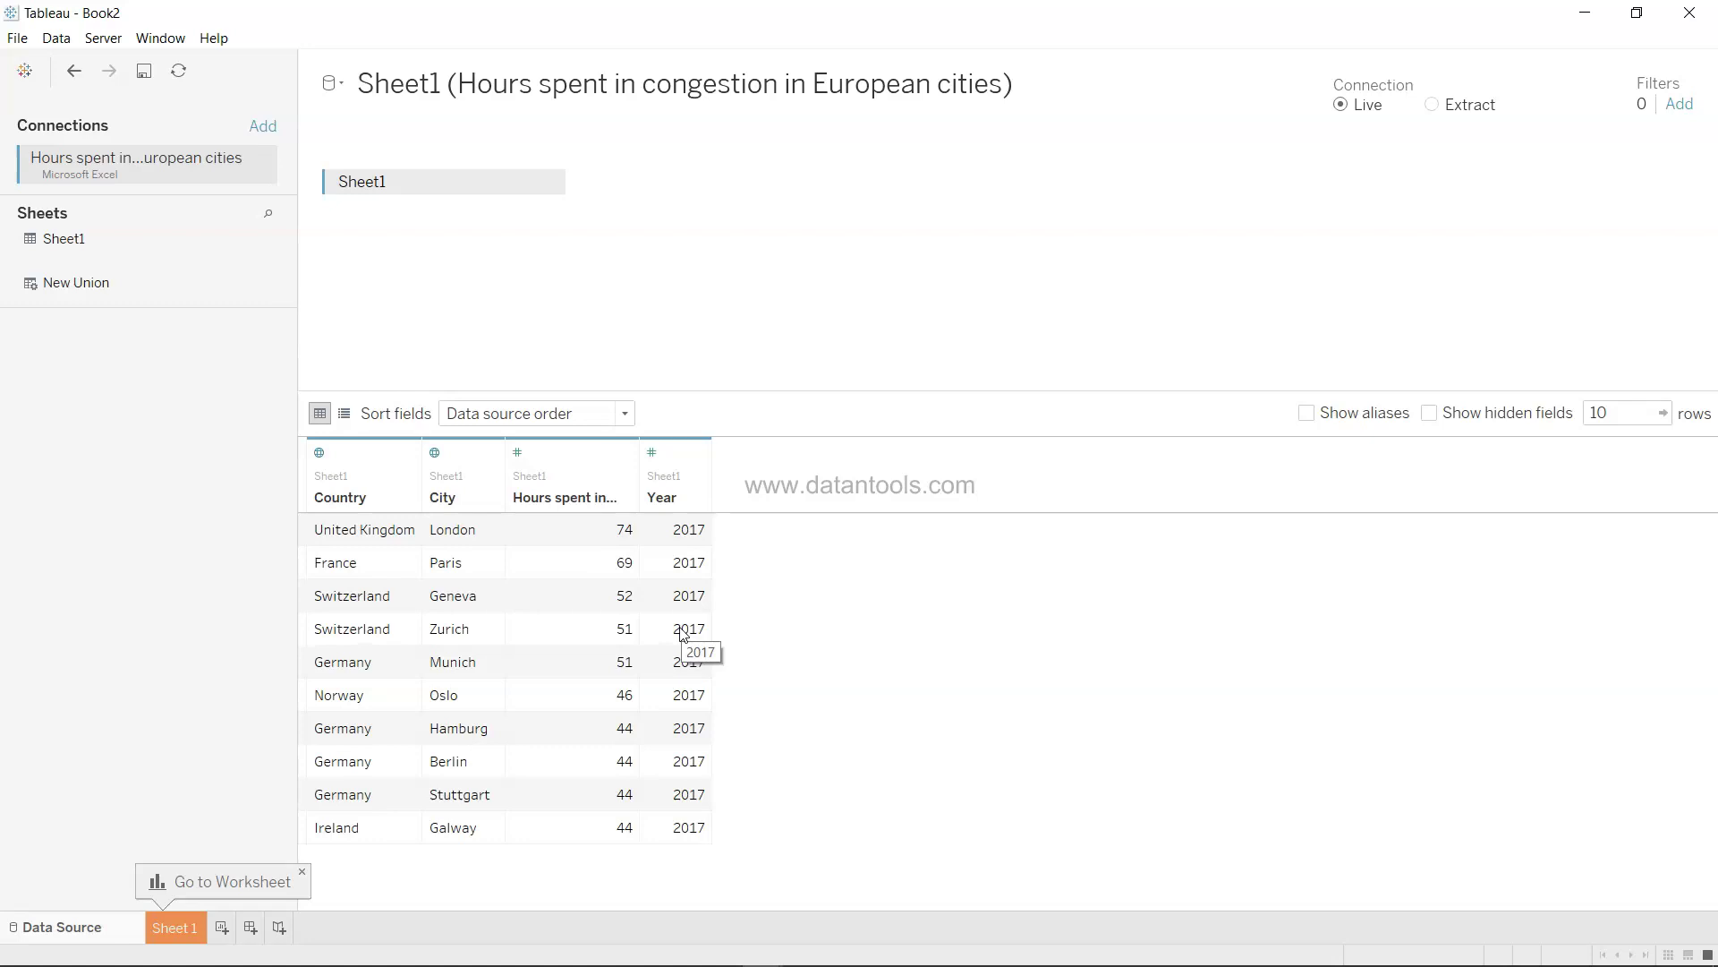
click(188, 937)
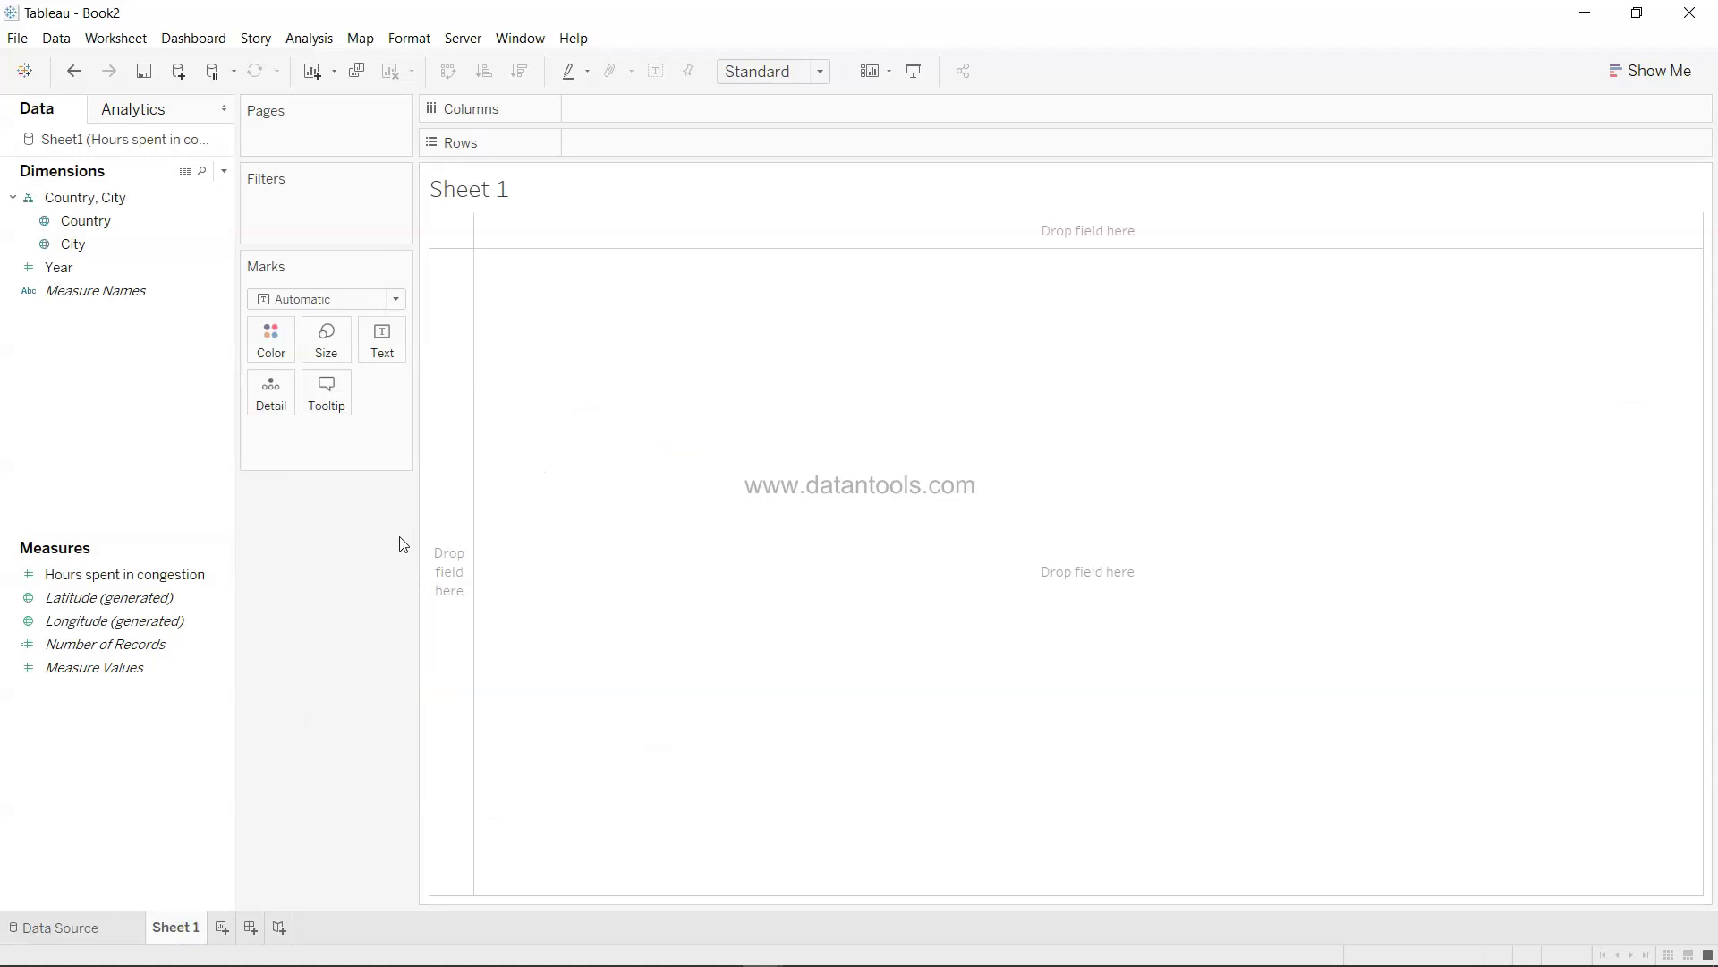
- Map Country with circles sized by SUM(Hours spent in congestion), then go back to Data Source
click(190, 226)
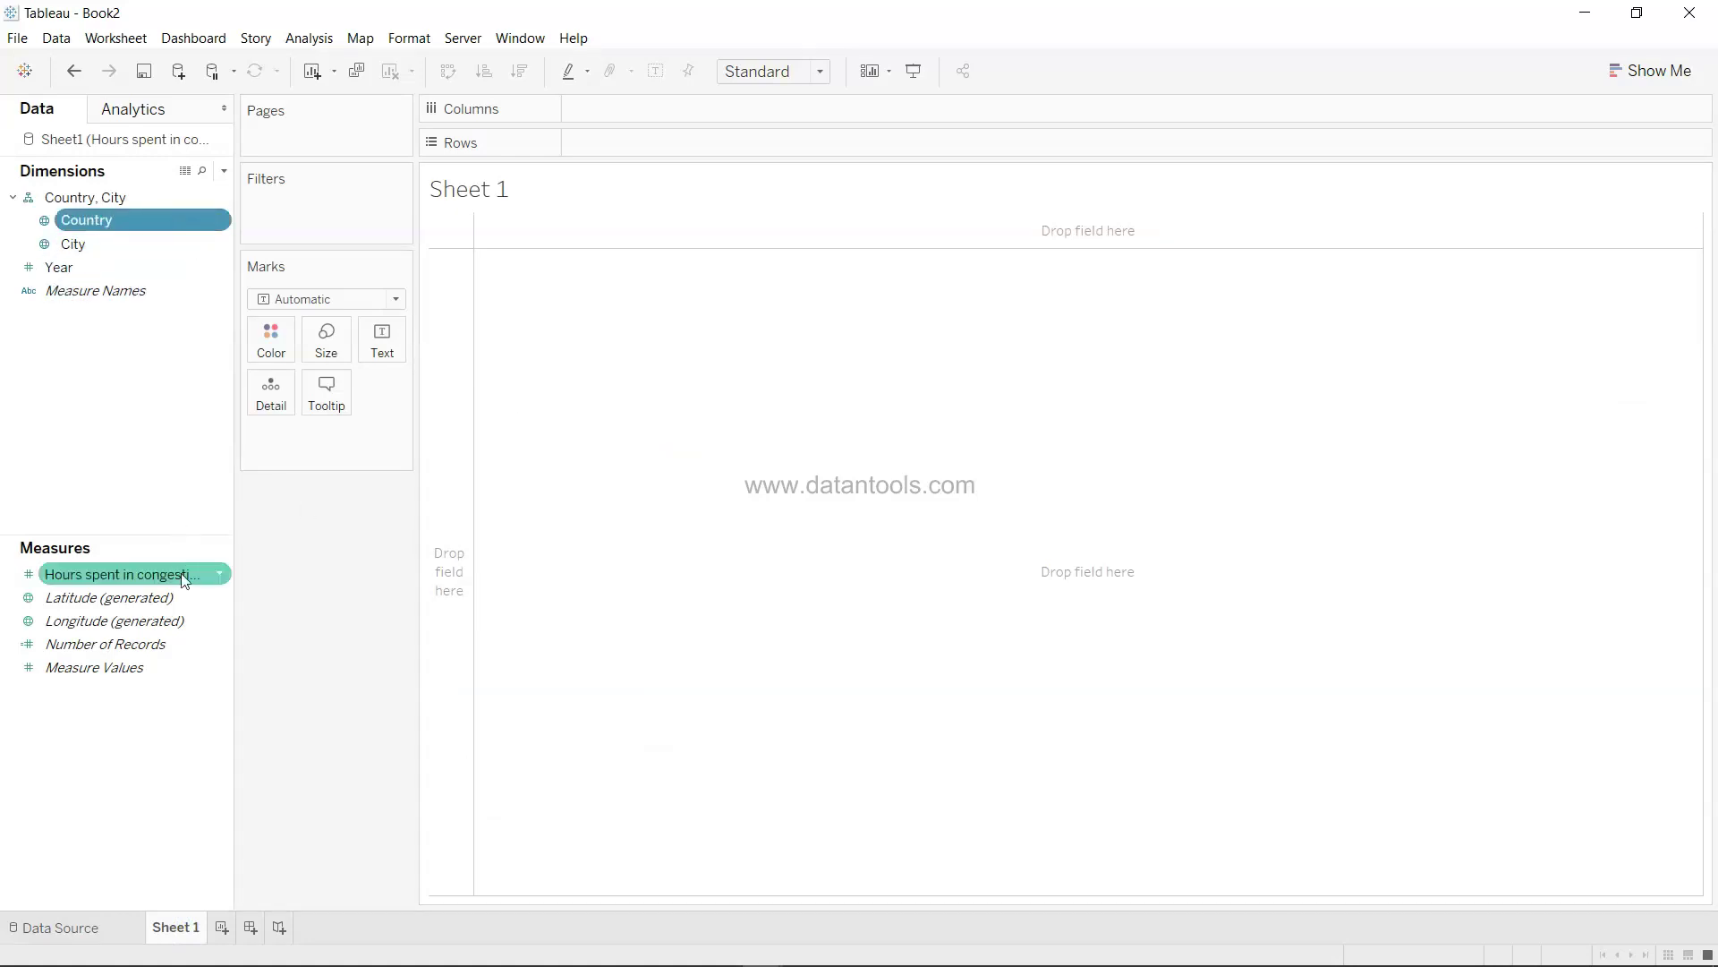
click(1625, 77)
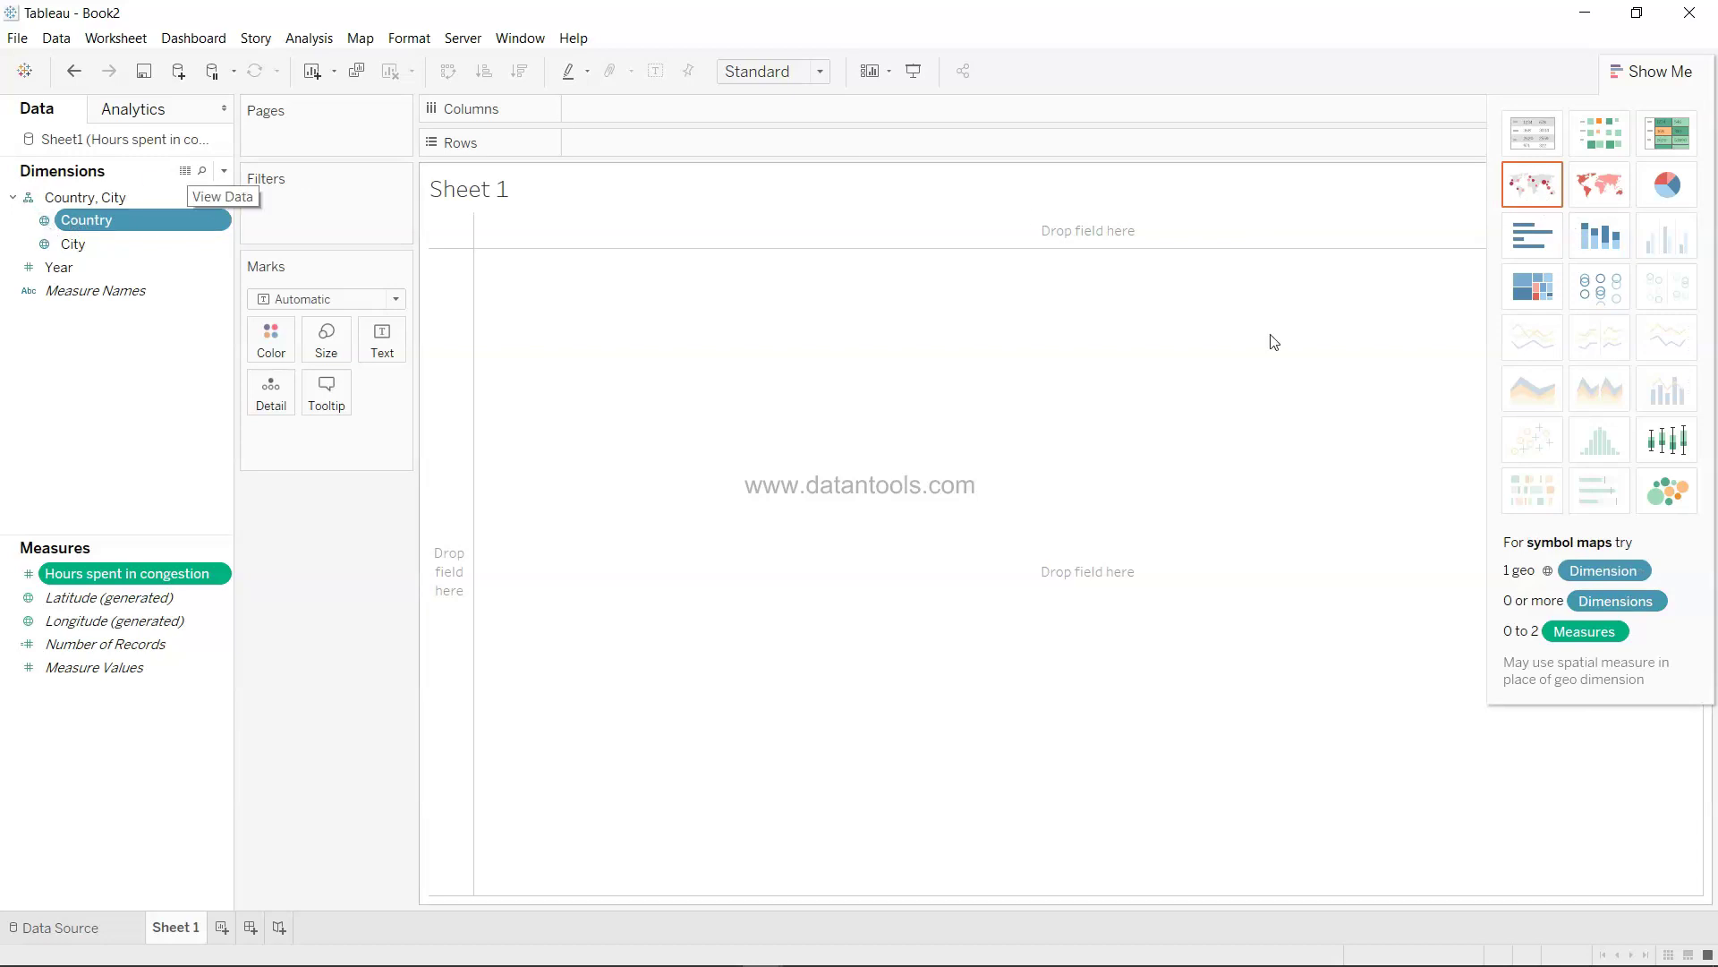
click(1532, 185)
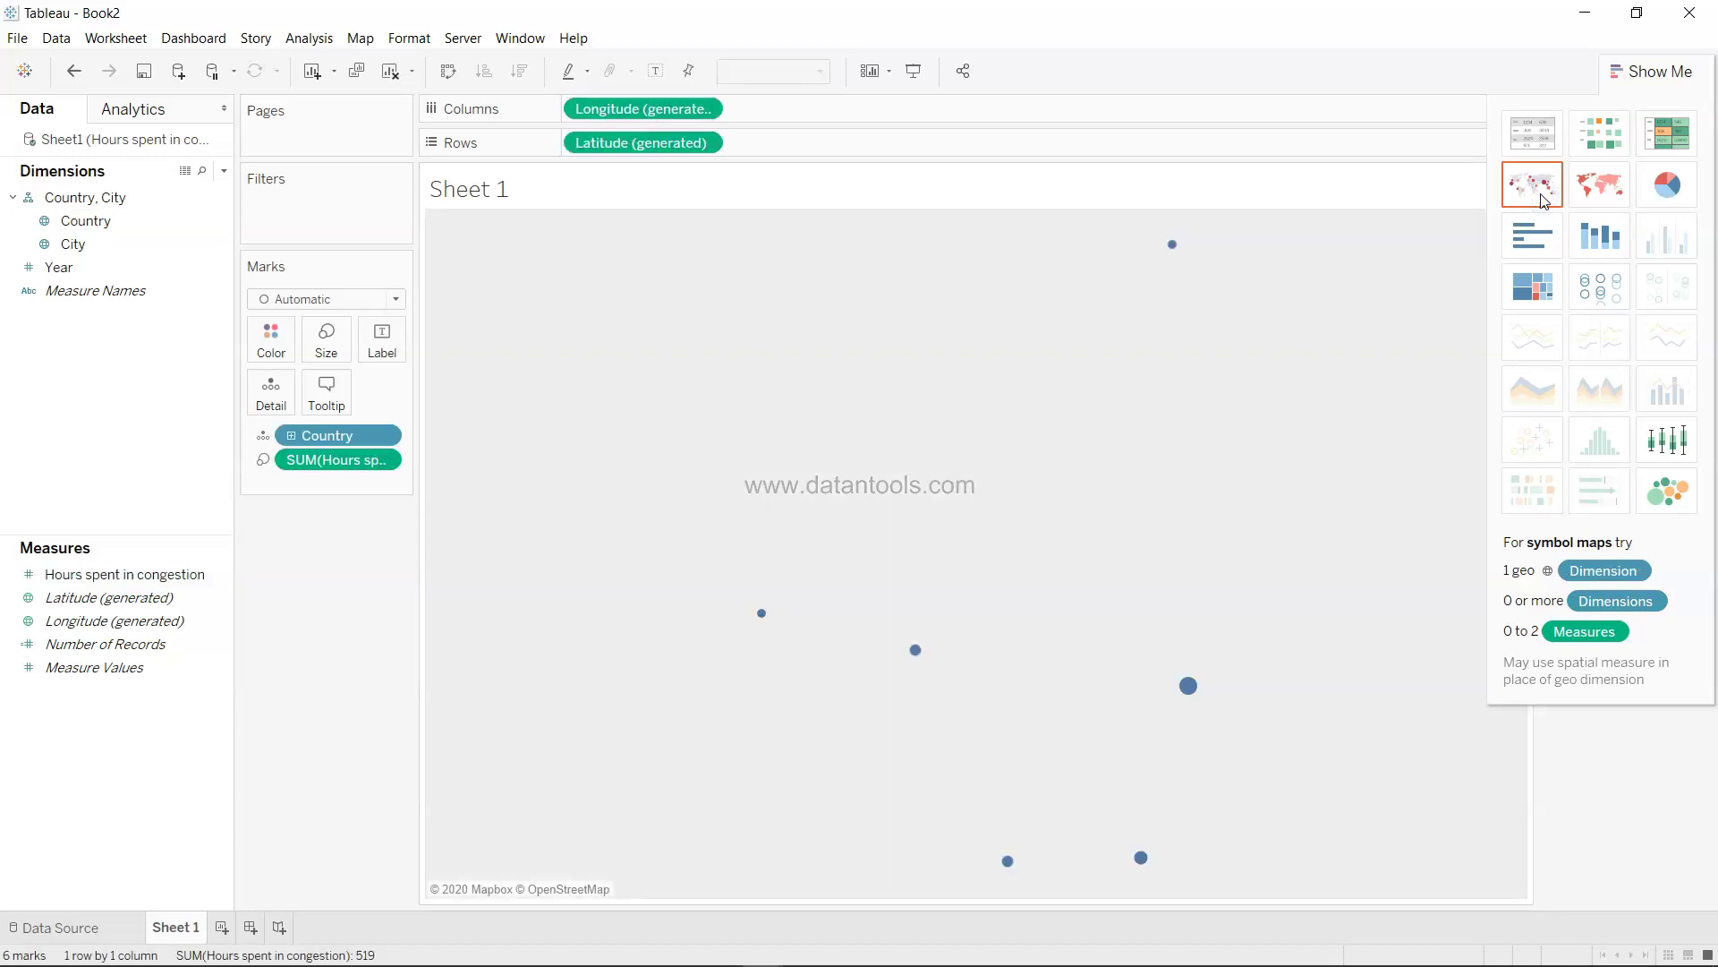
click(1651, 71)
mouse_move(1200, 687)
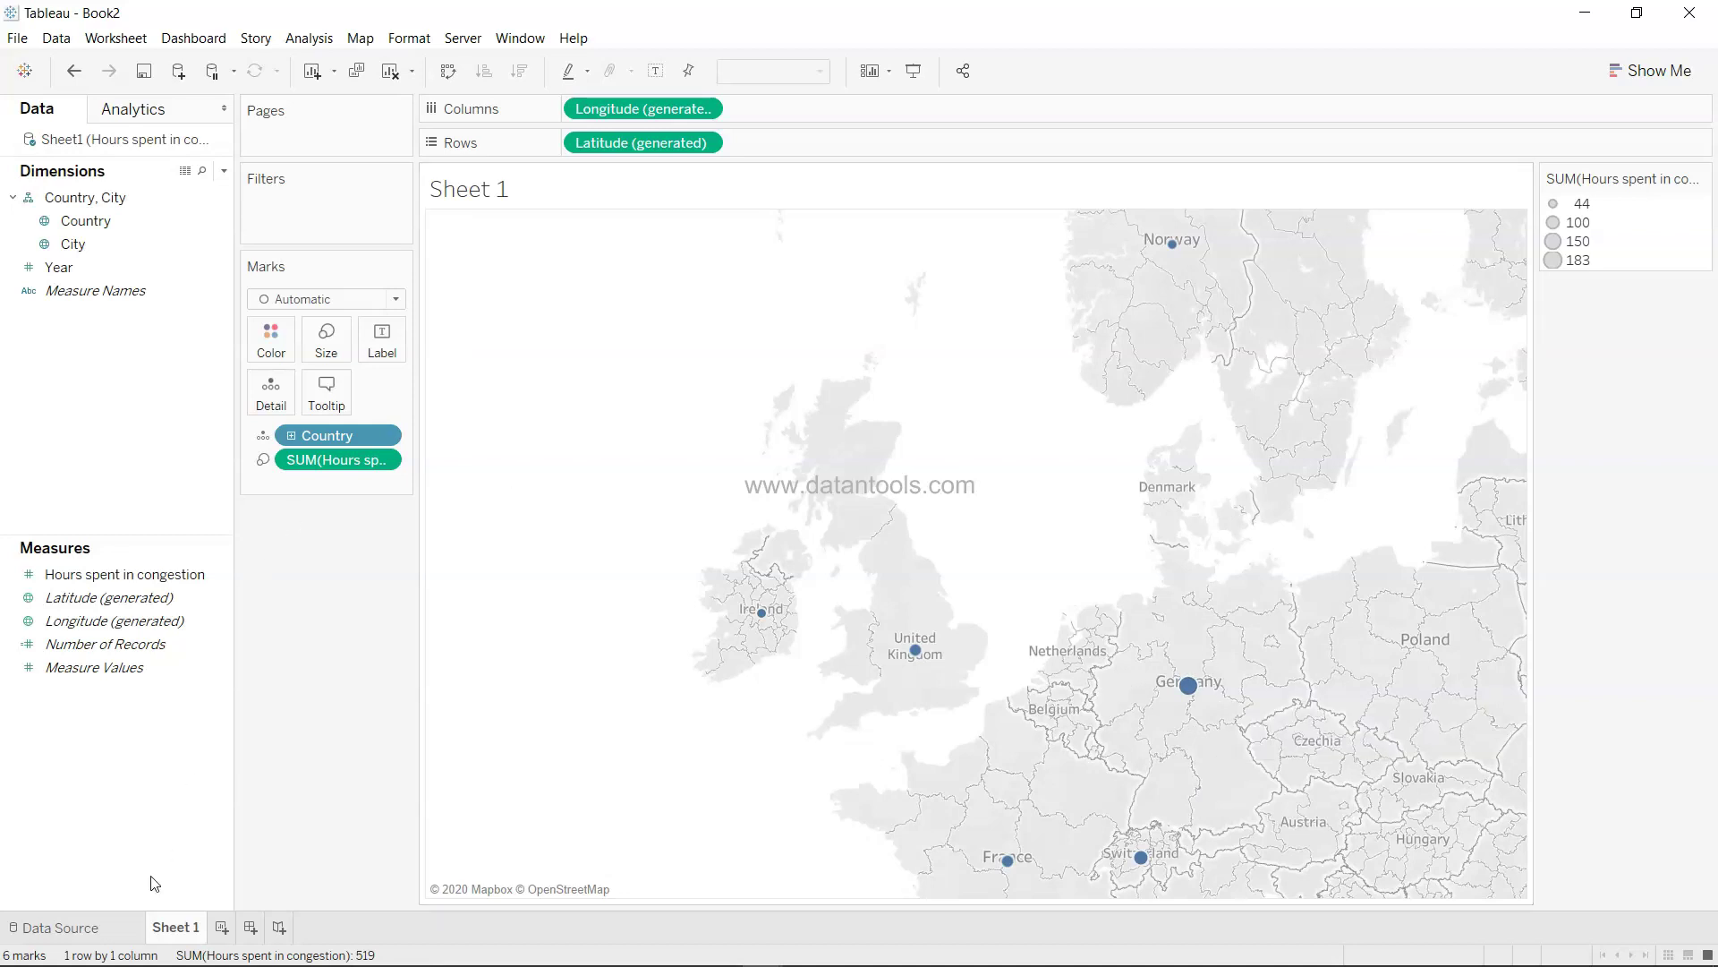
click(134, 932)
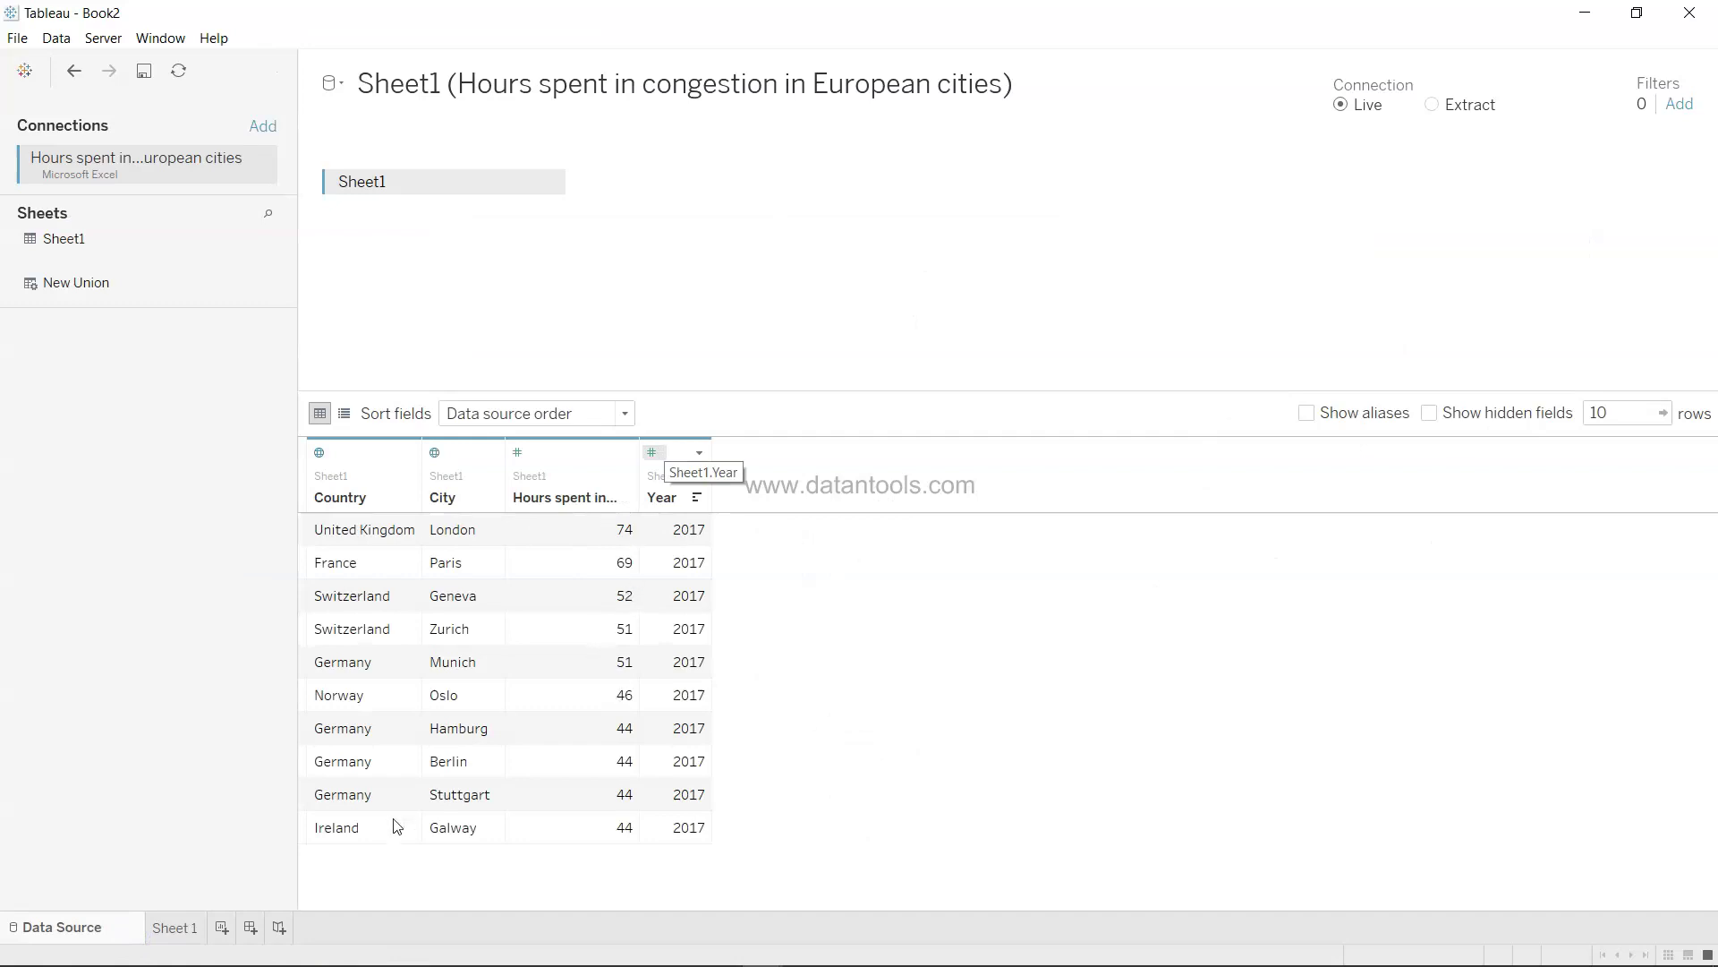
- Switch between Sheet 1 and the Data Source page, ending back on the Sheet 1 map
click(181, 929)
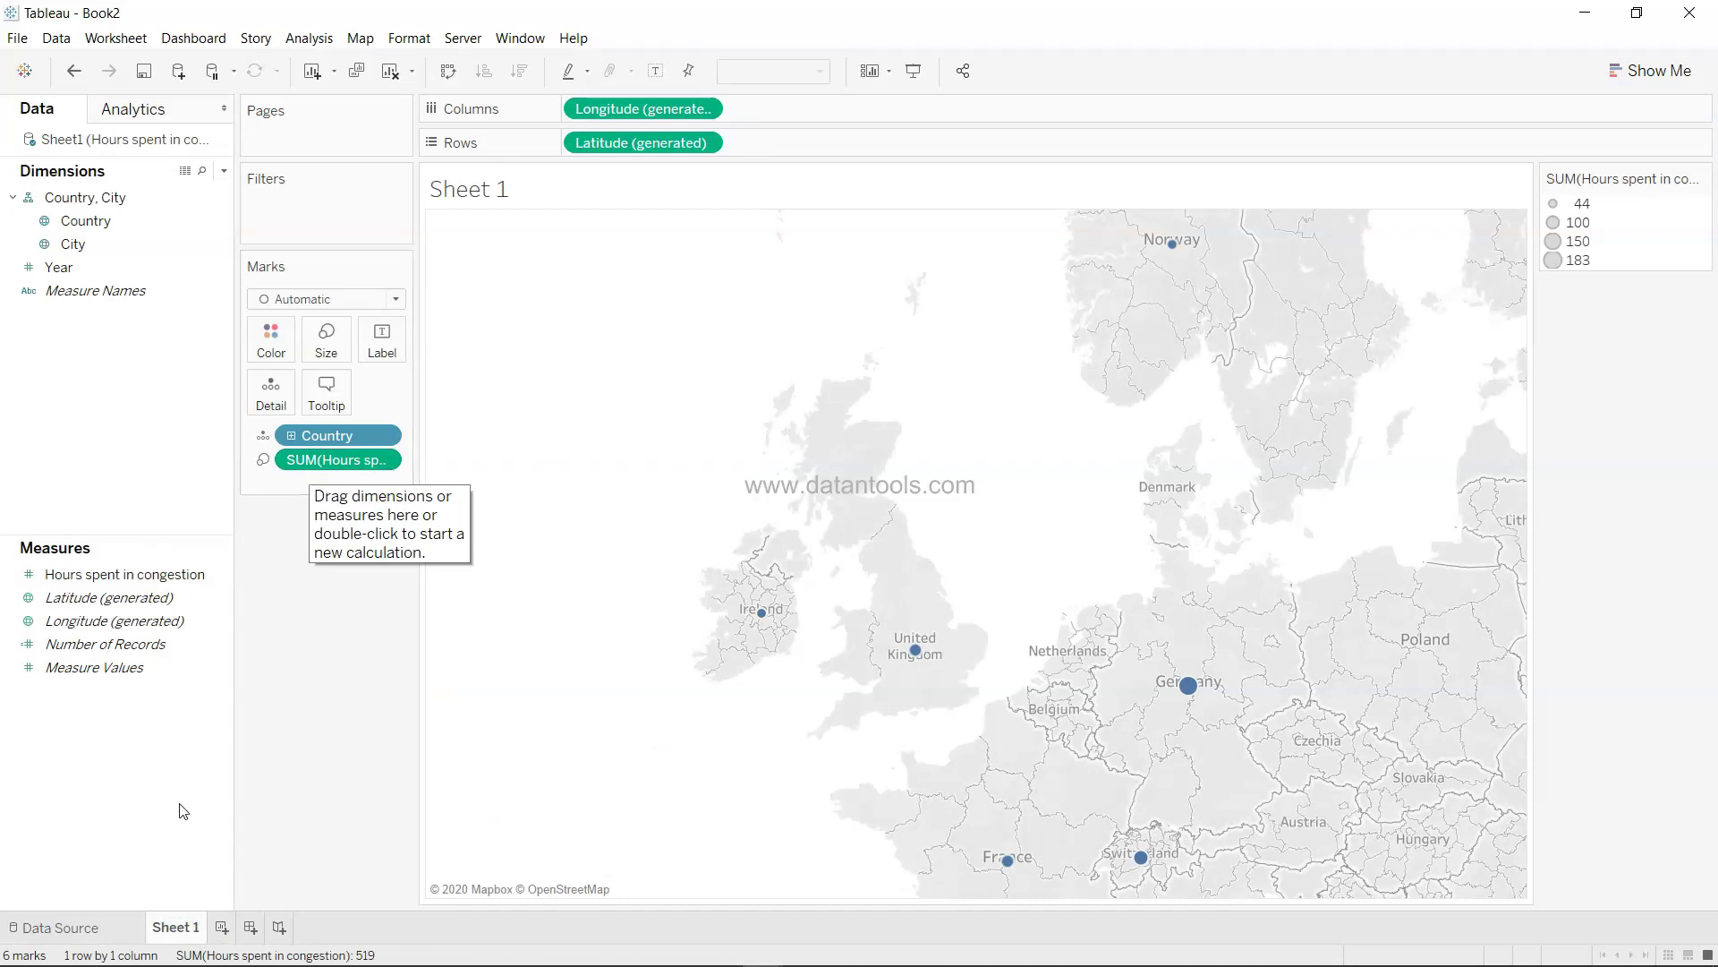
click(118, 929)
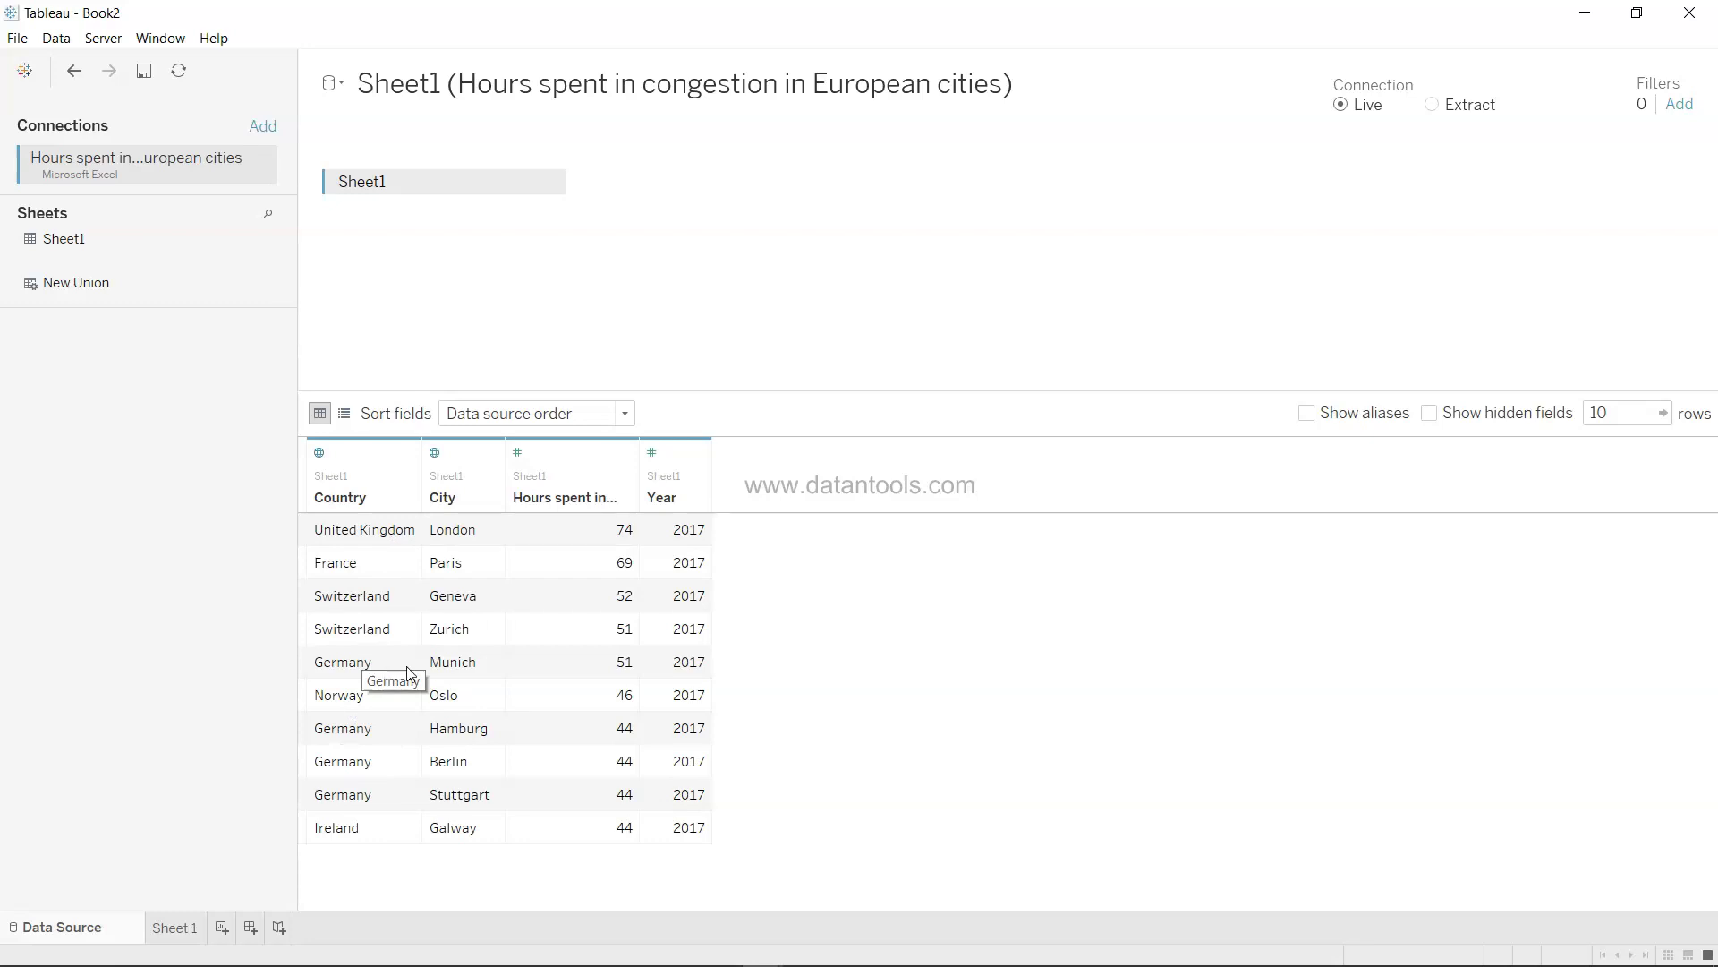
click(185, 930)
- Change the Hours measure's aggregation from Sum to Average
click(380, 461)
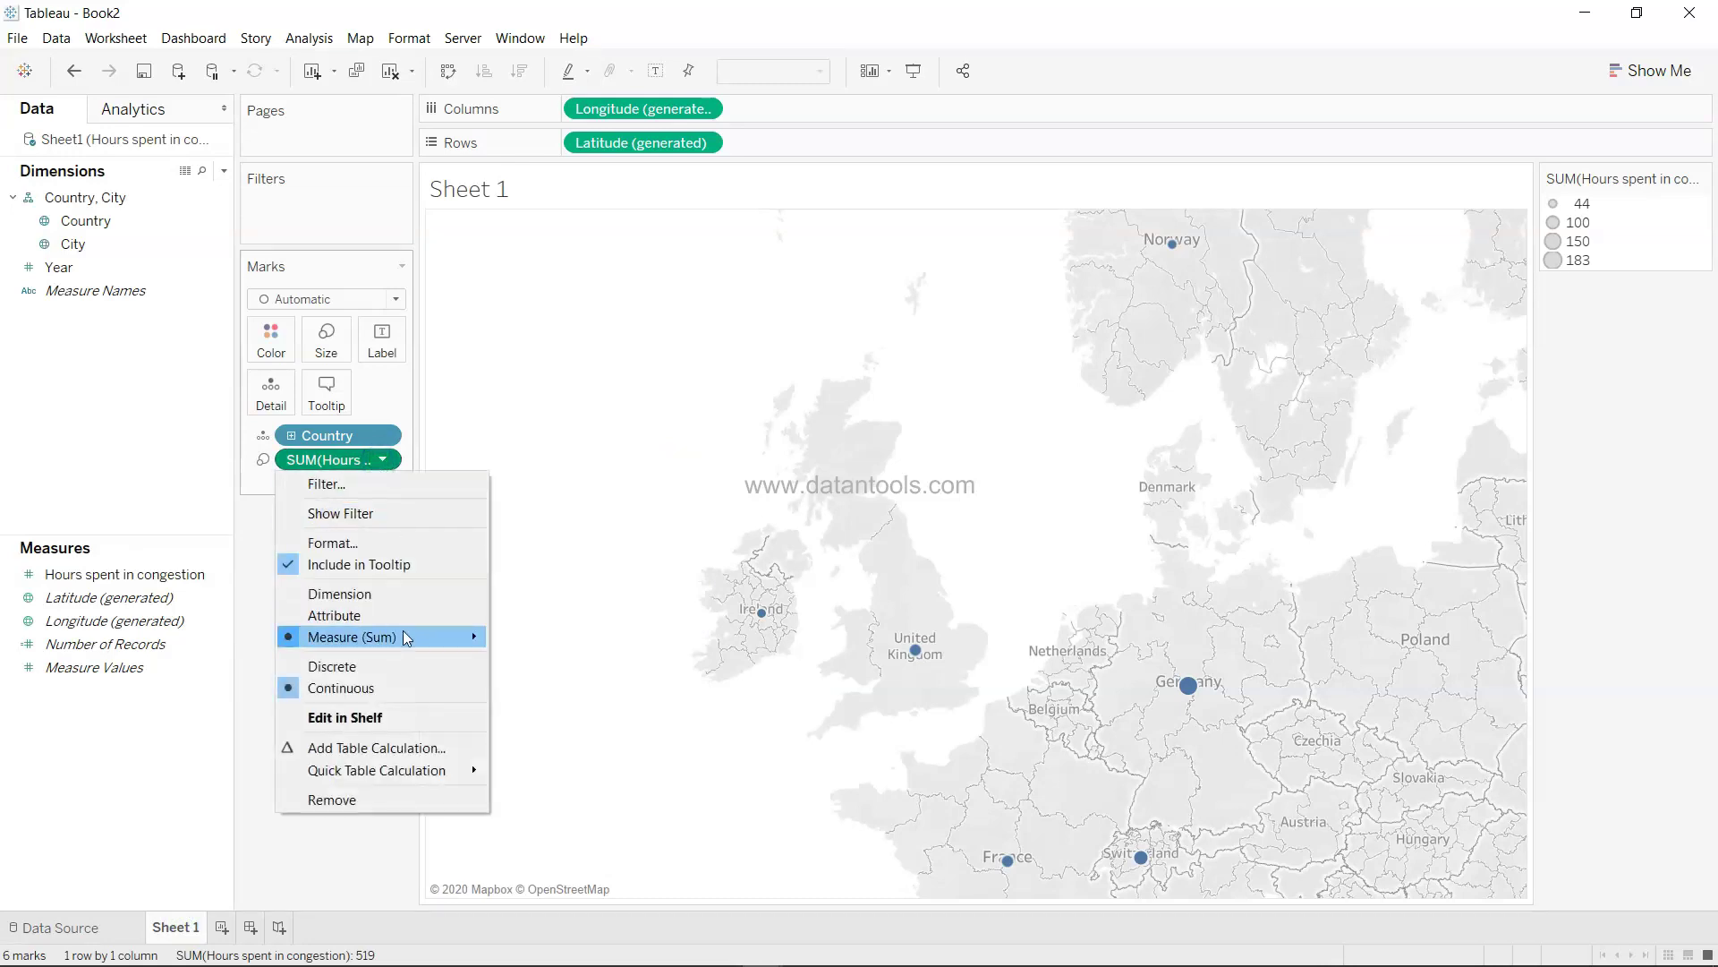
mouse_move(407, 639)
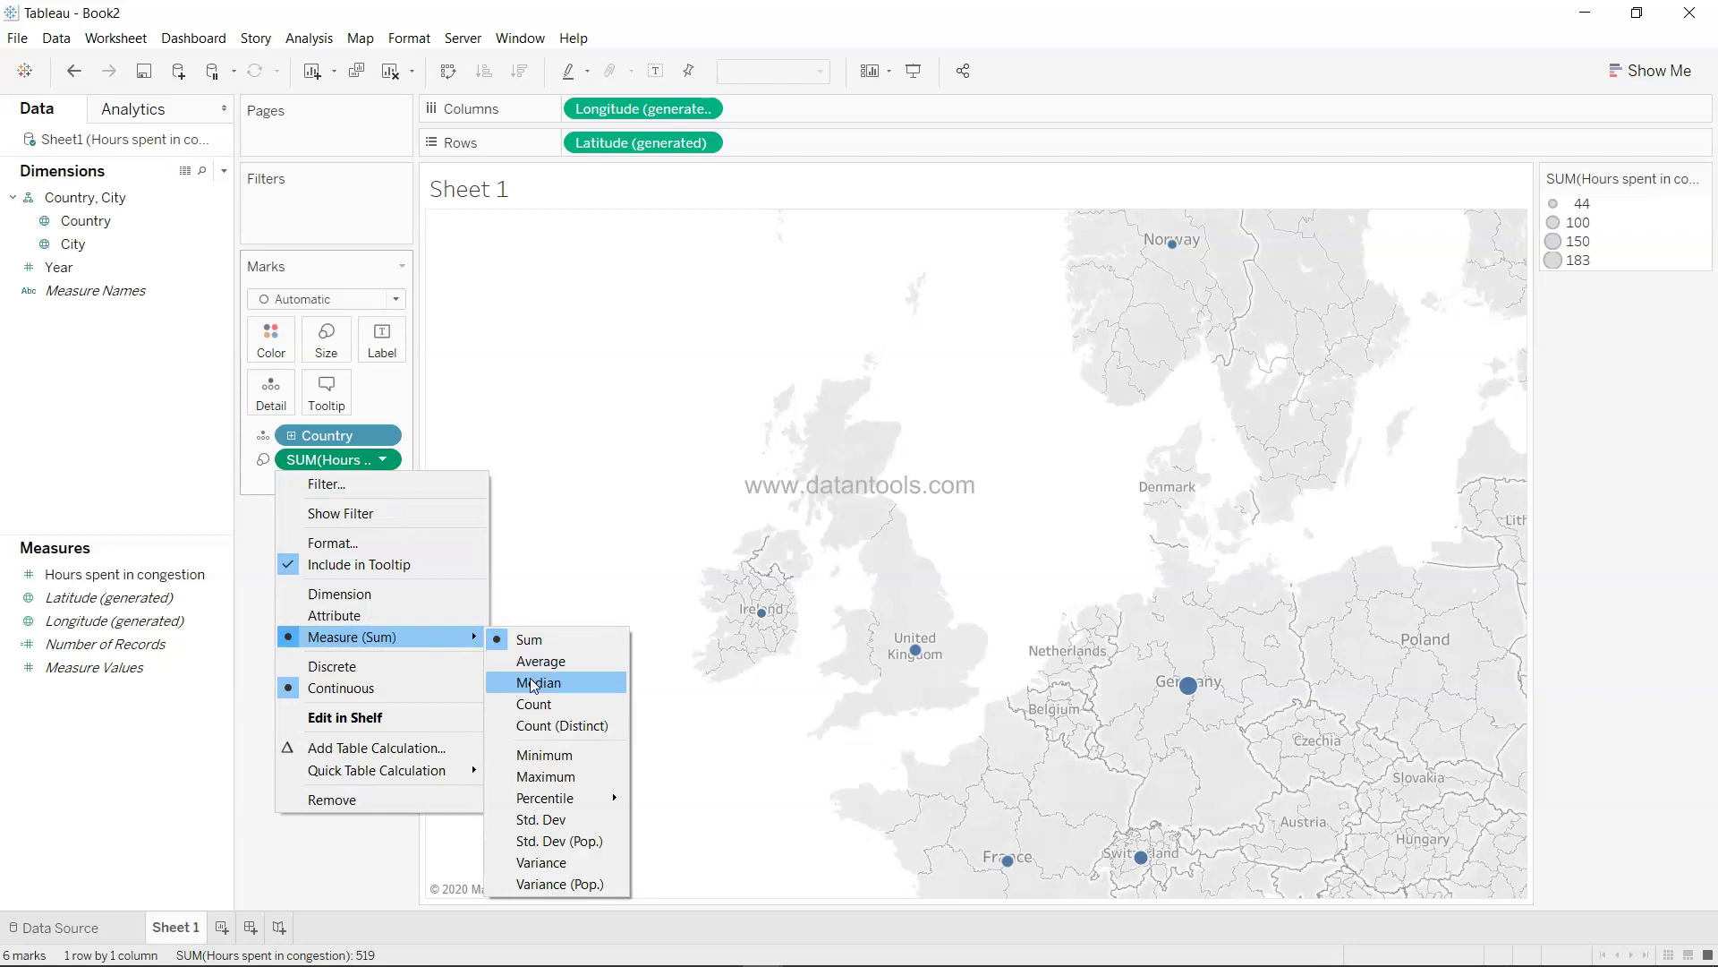
click(565, 661)
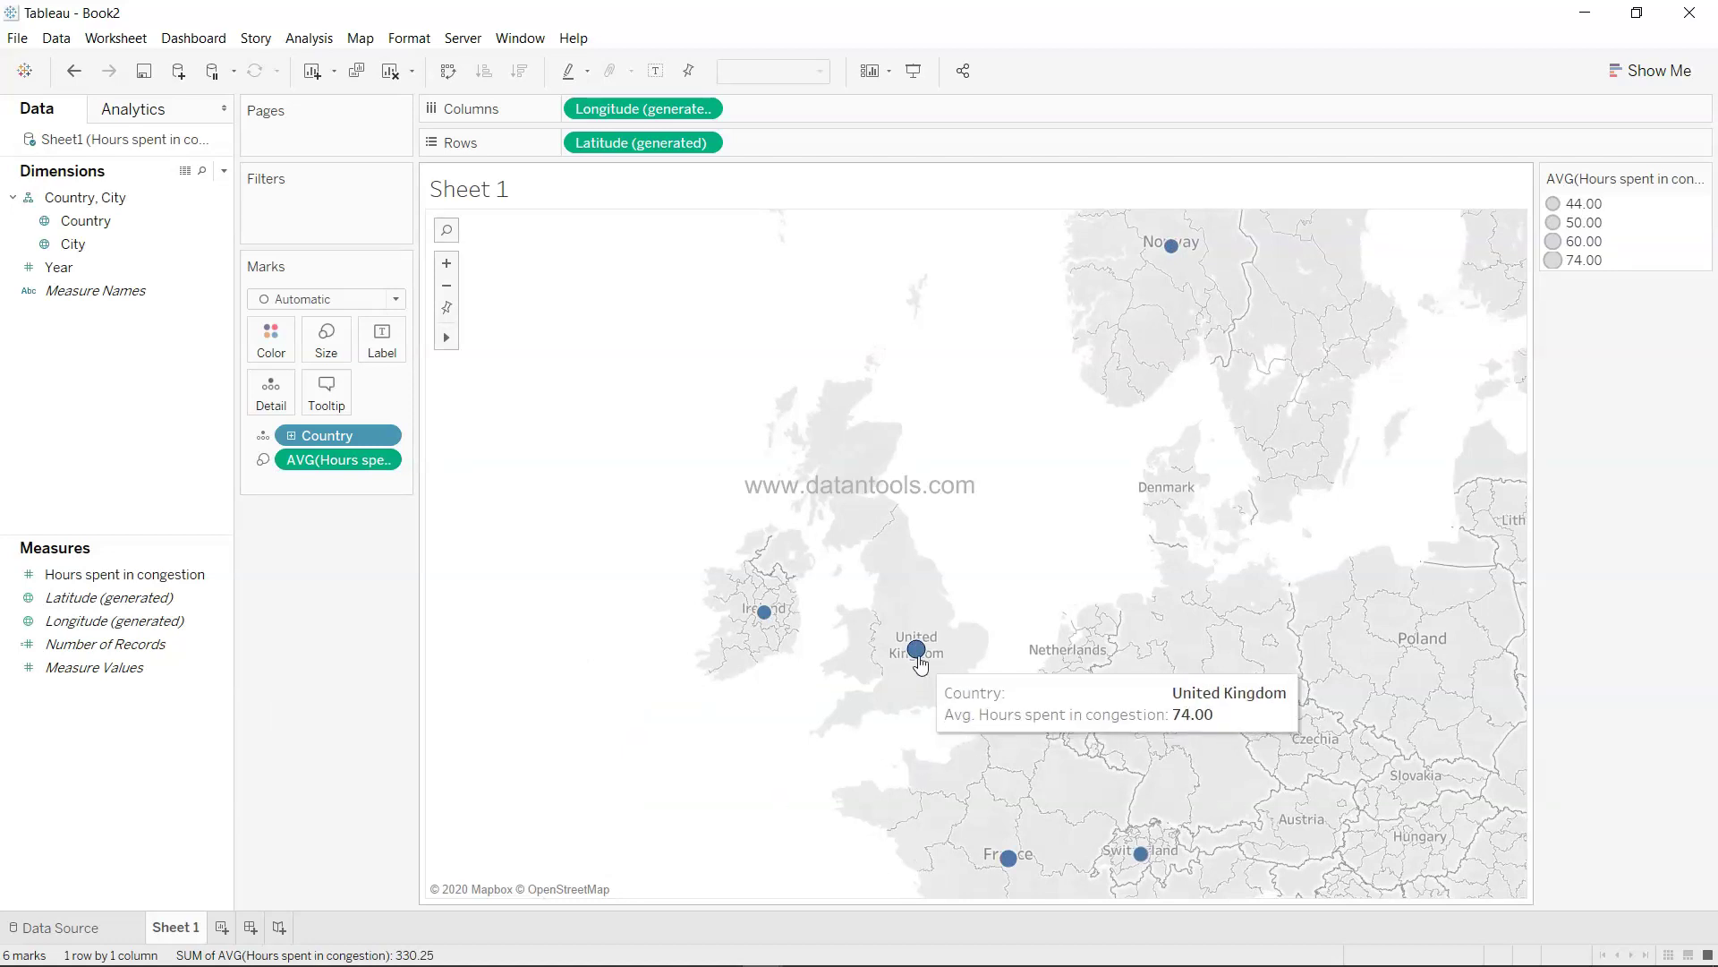
- Enlarge the country circles with the Marks card Size slider and check the map values
mouse_move(1009, 860)
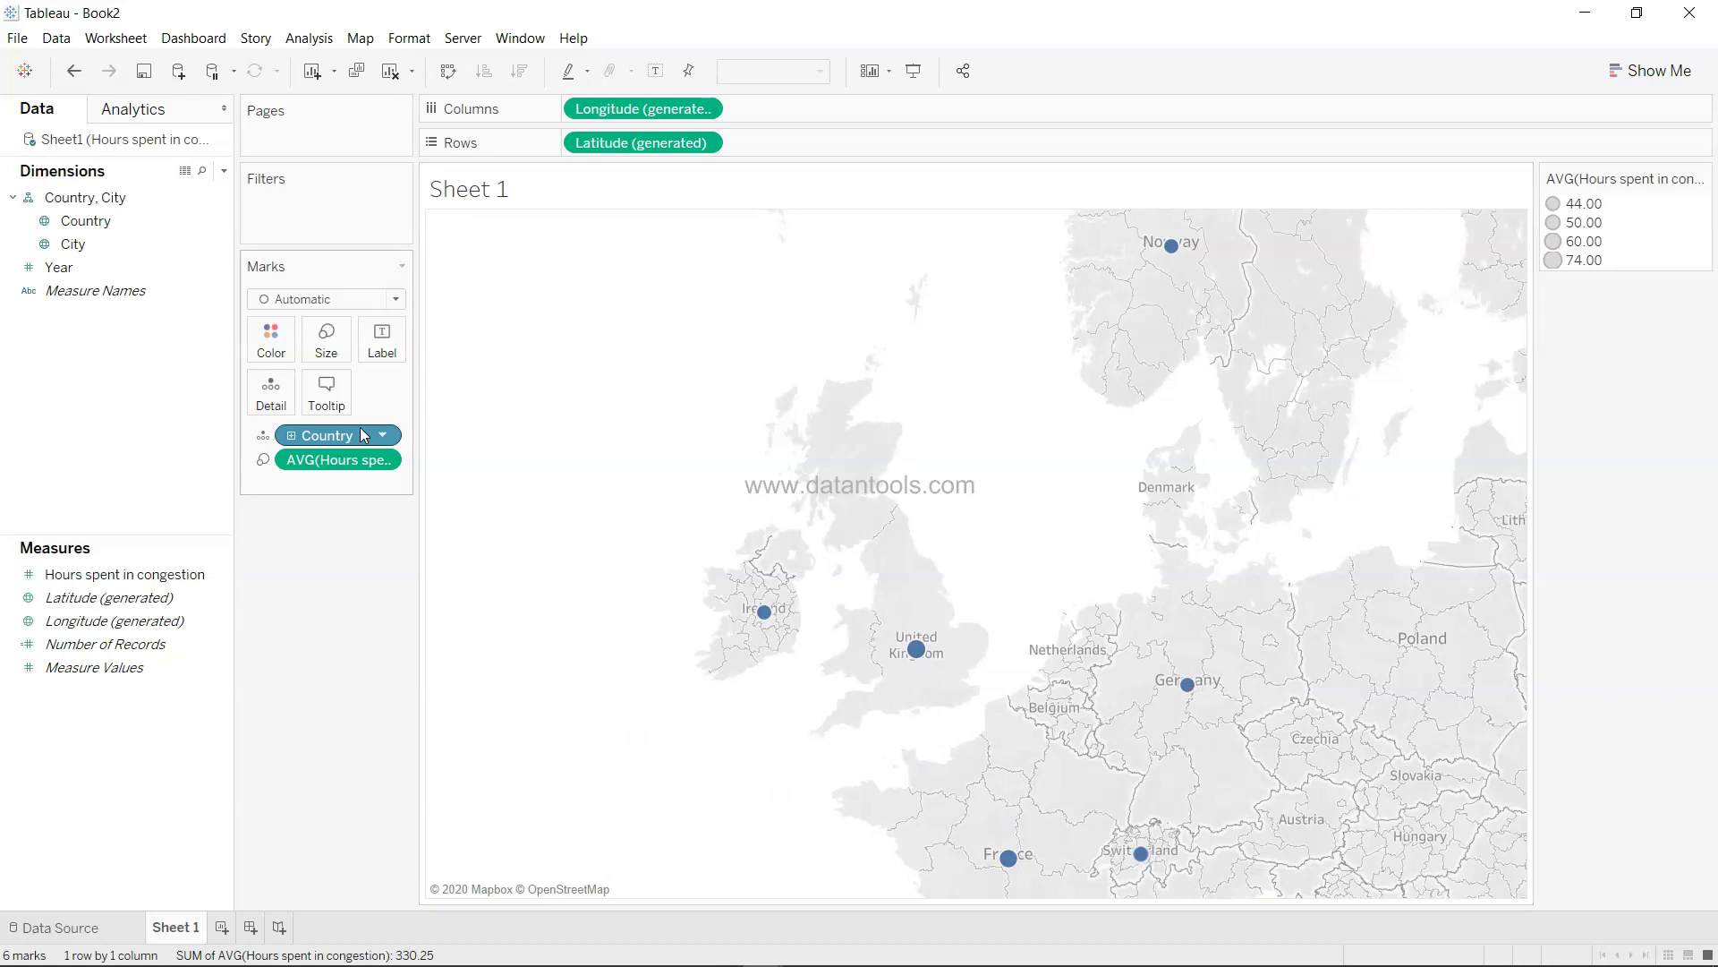
click(326, 342)
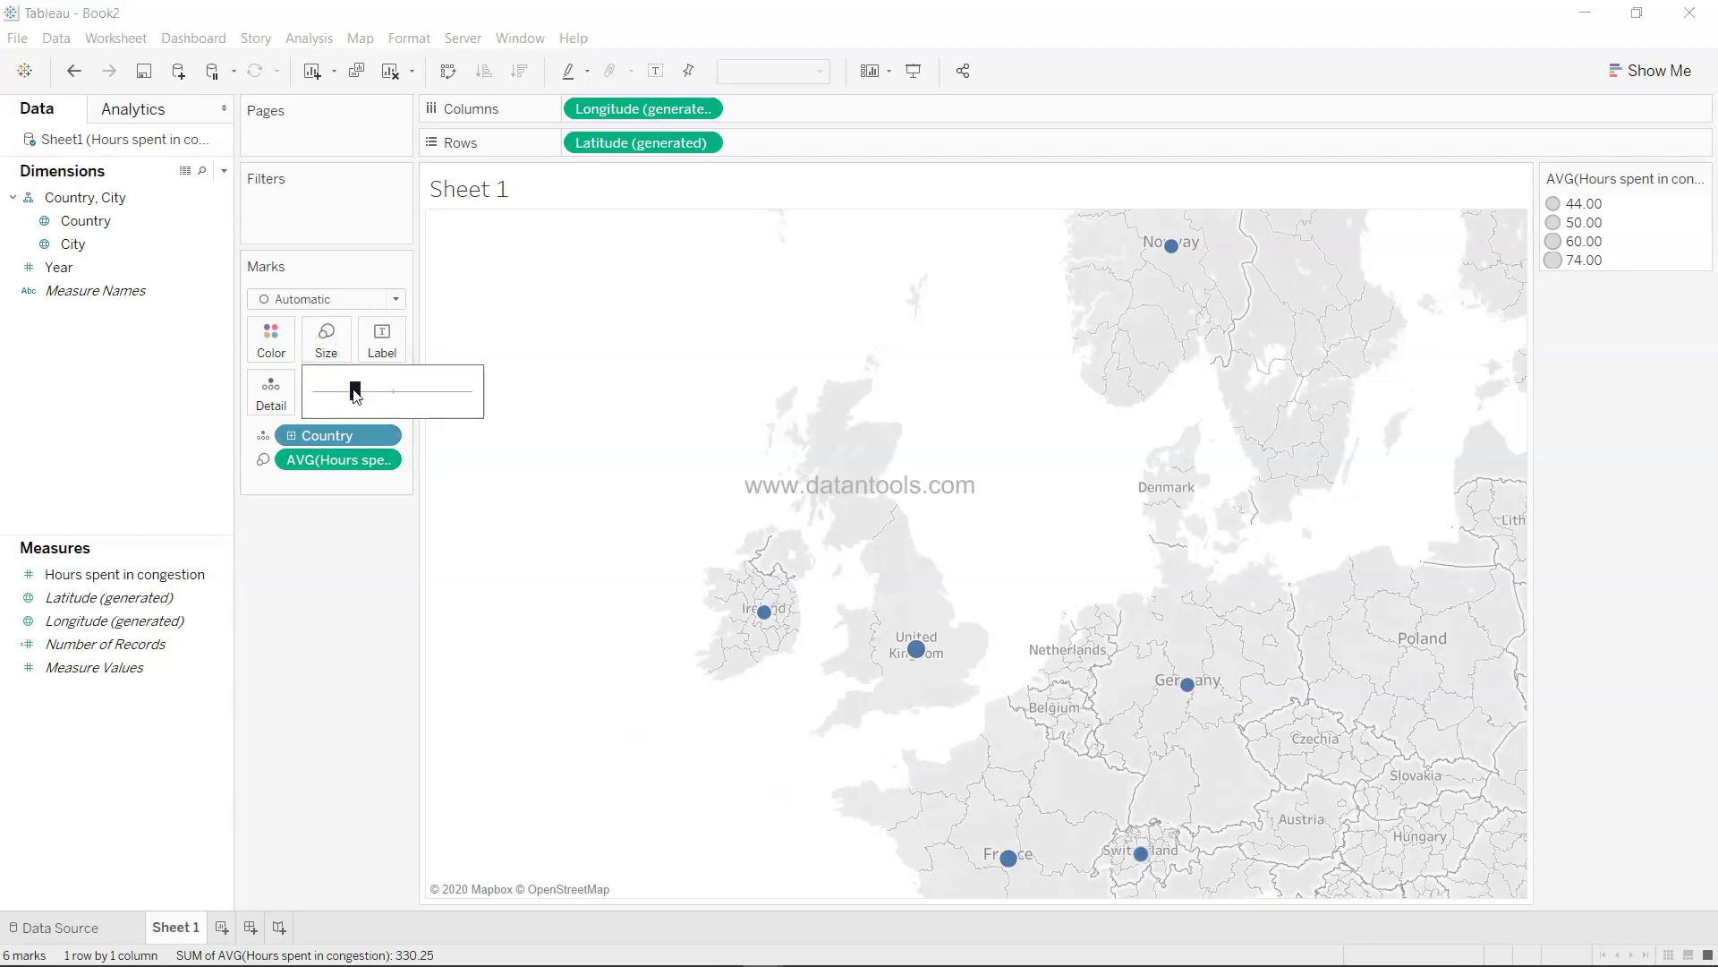
drag(353, 391, 380, 395)
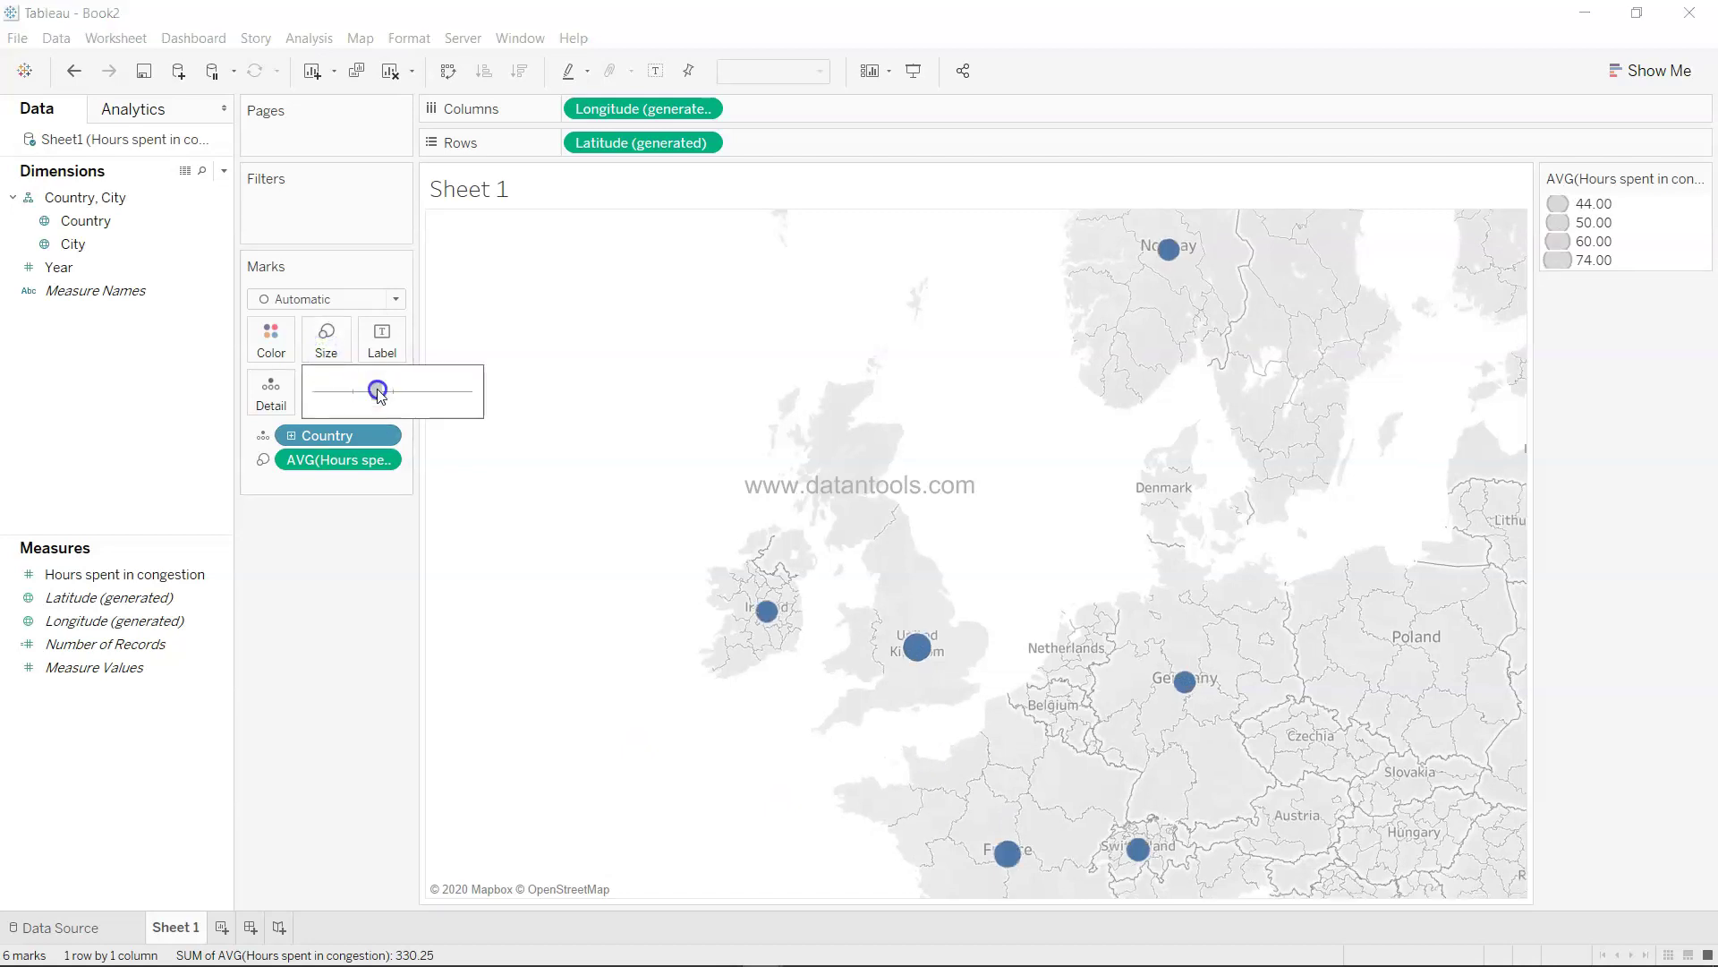
click(664, 698)
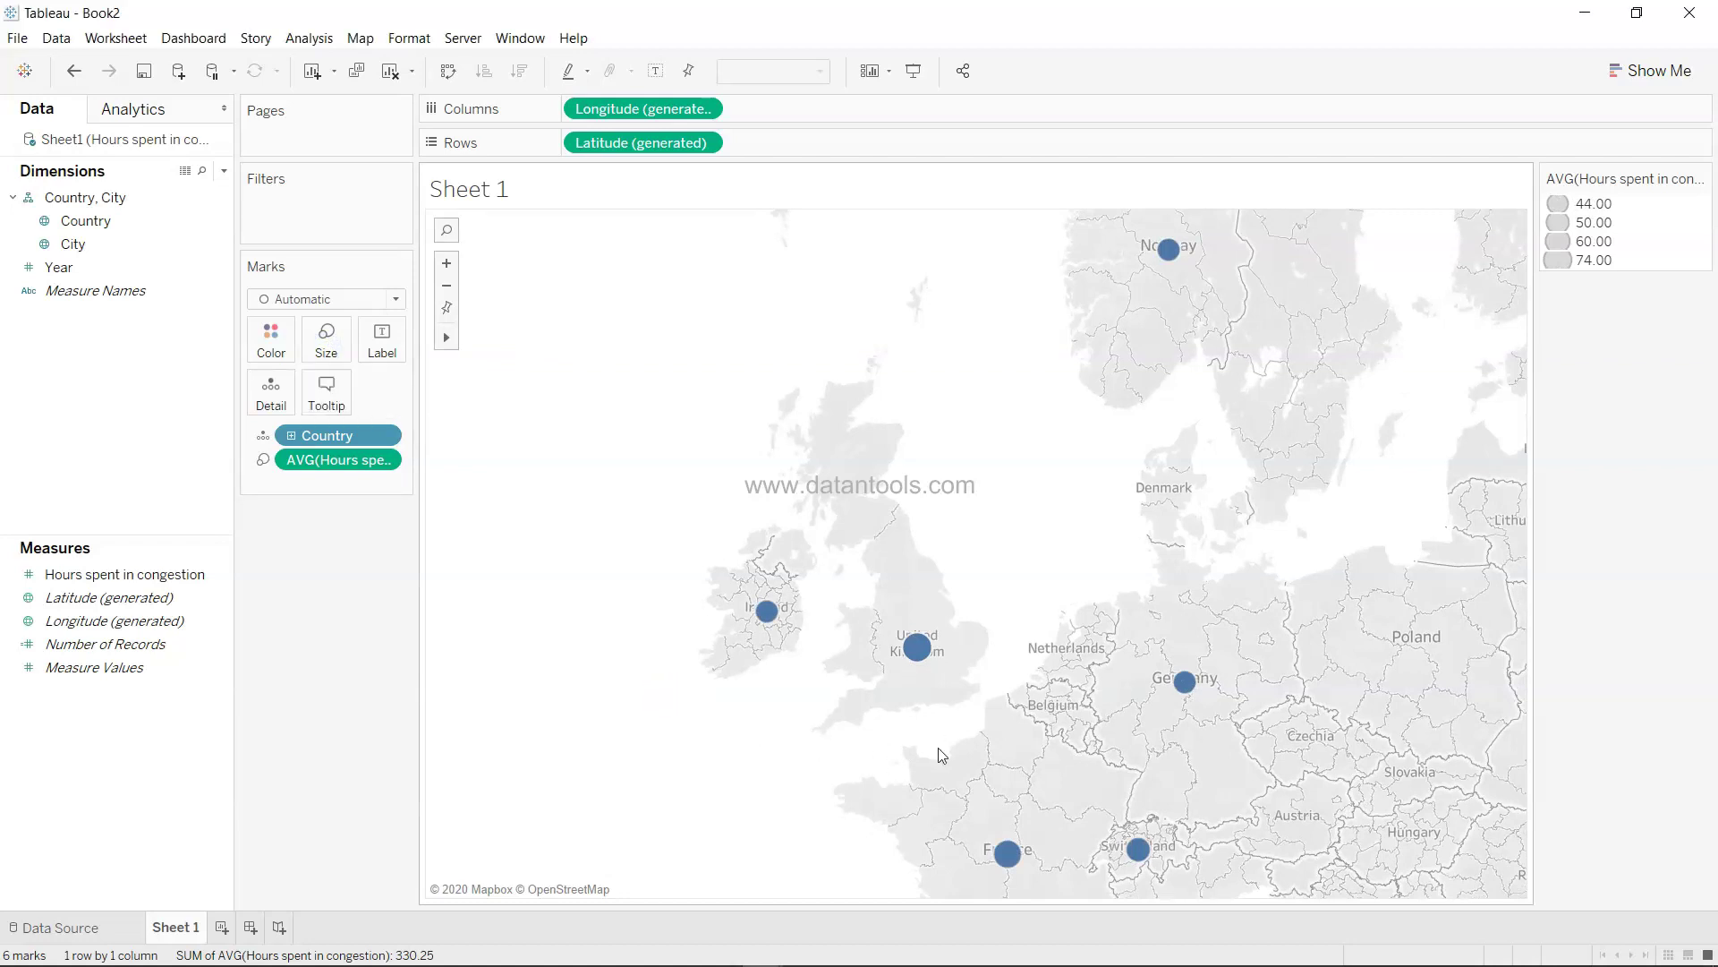
mouse_move(927, 658)
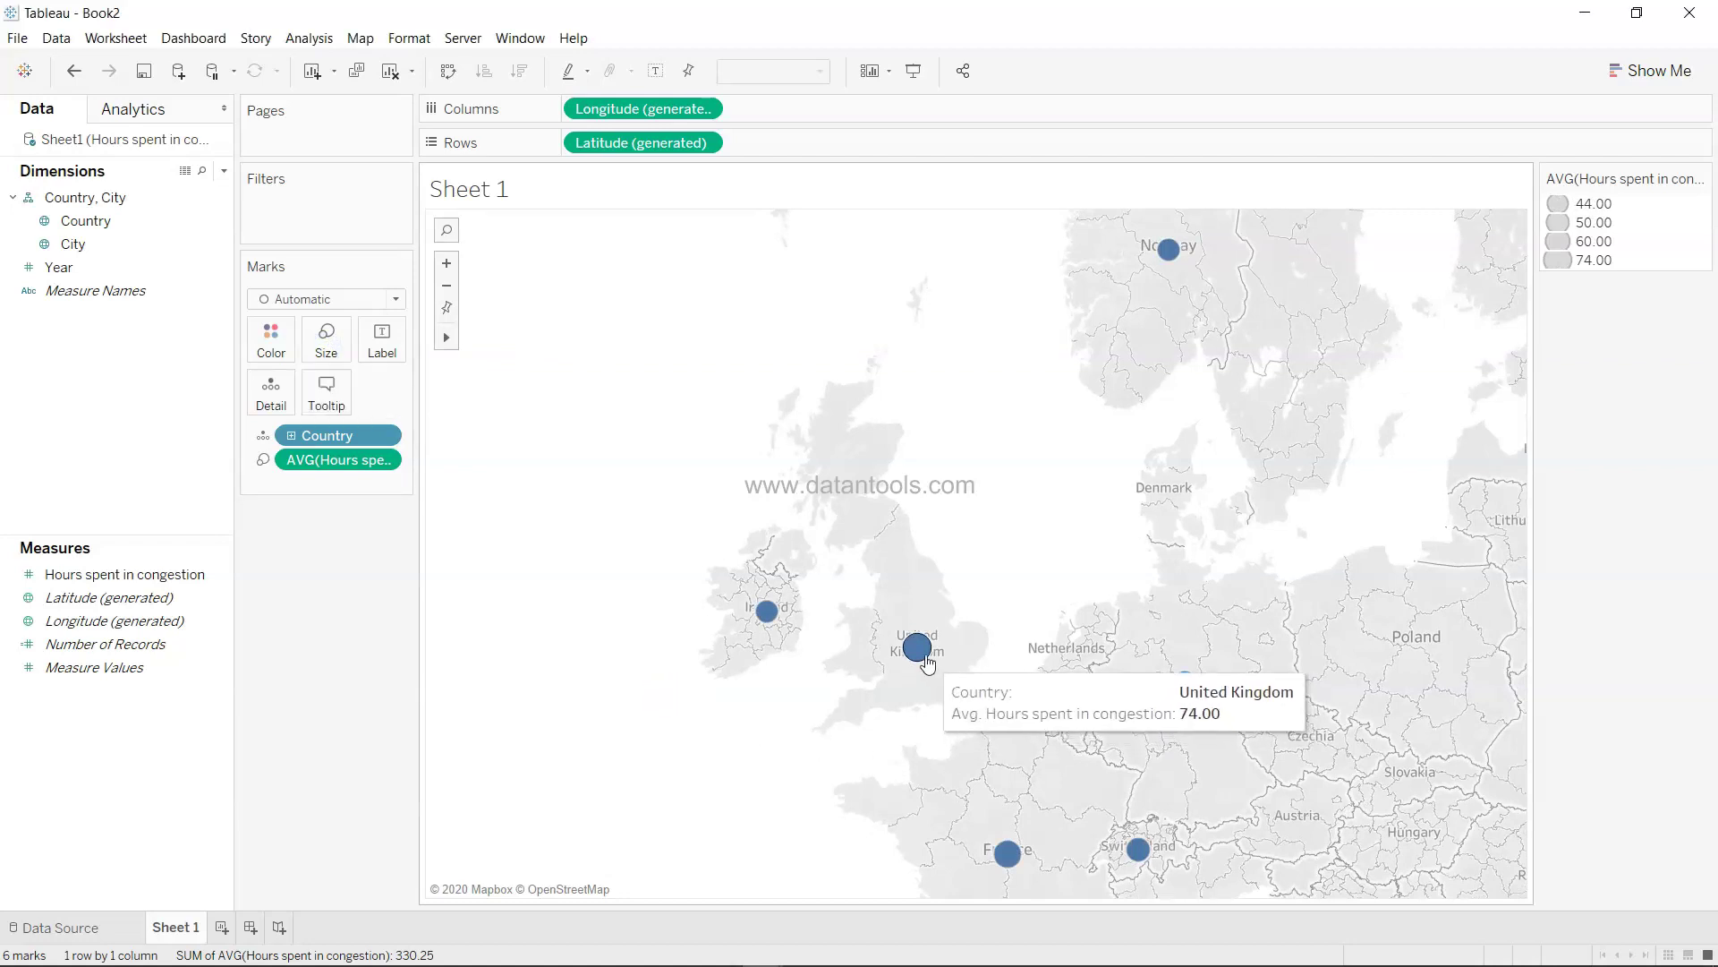
mouse_move(1020, 868)
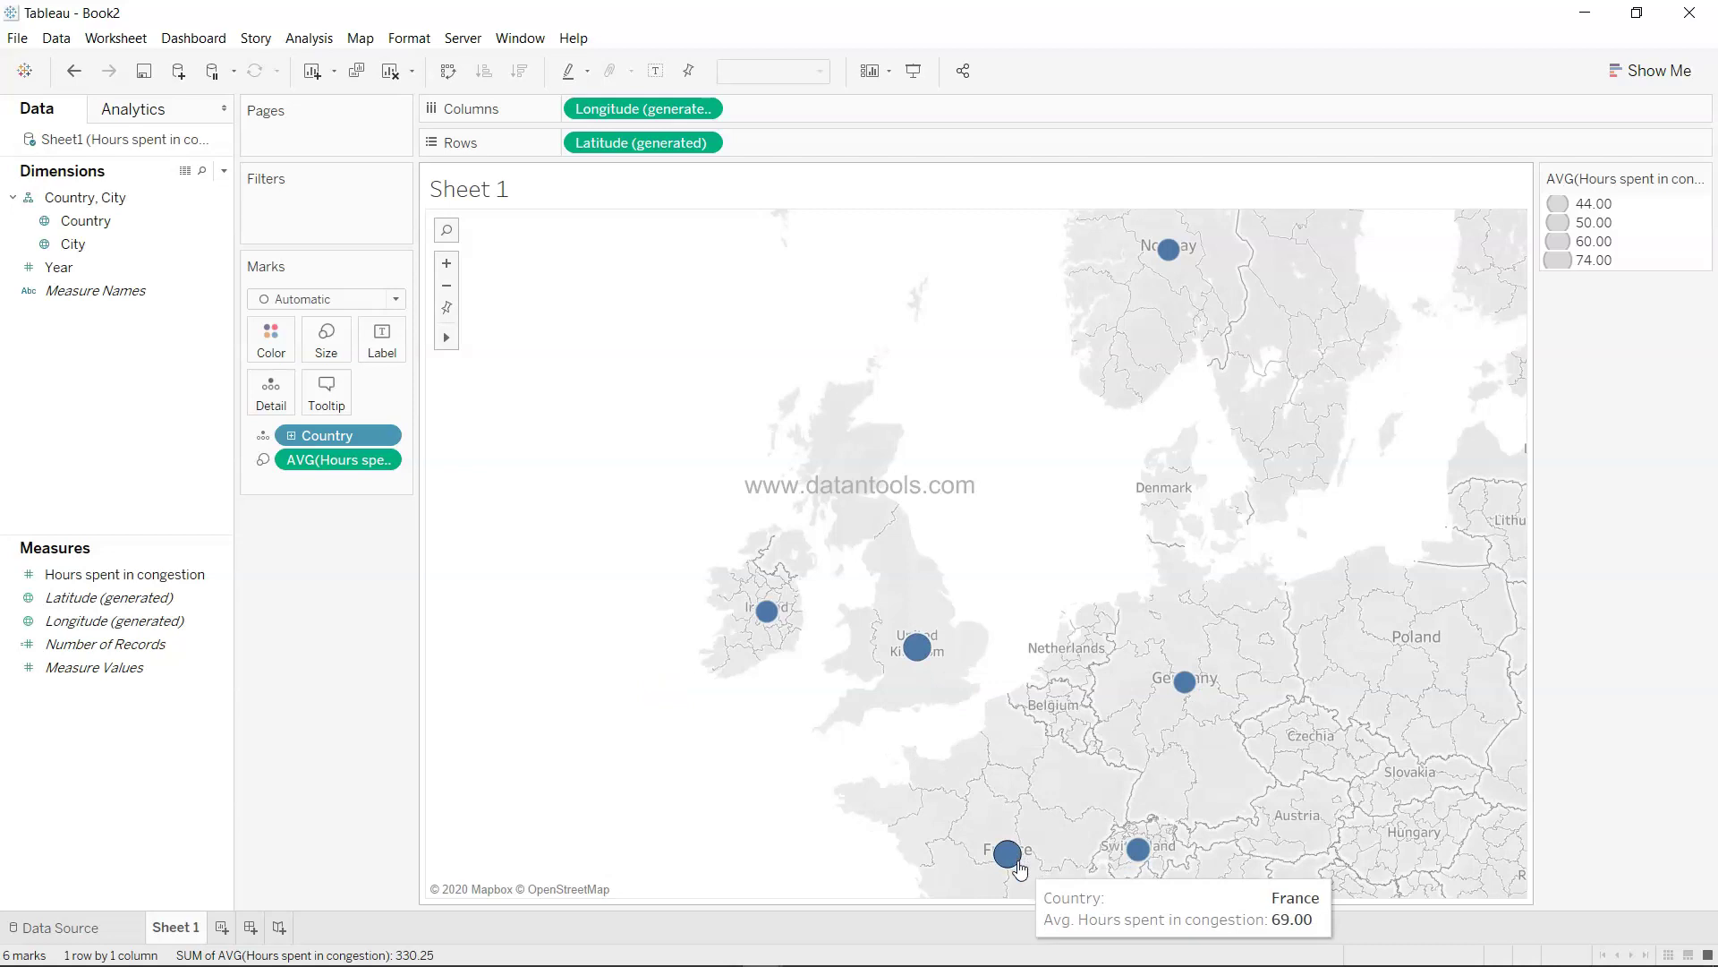
mouse_move(1144, 853)
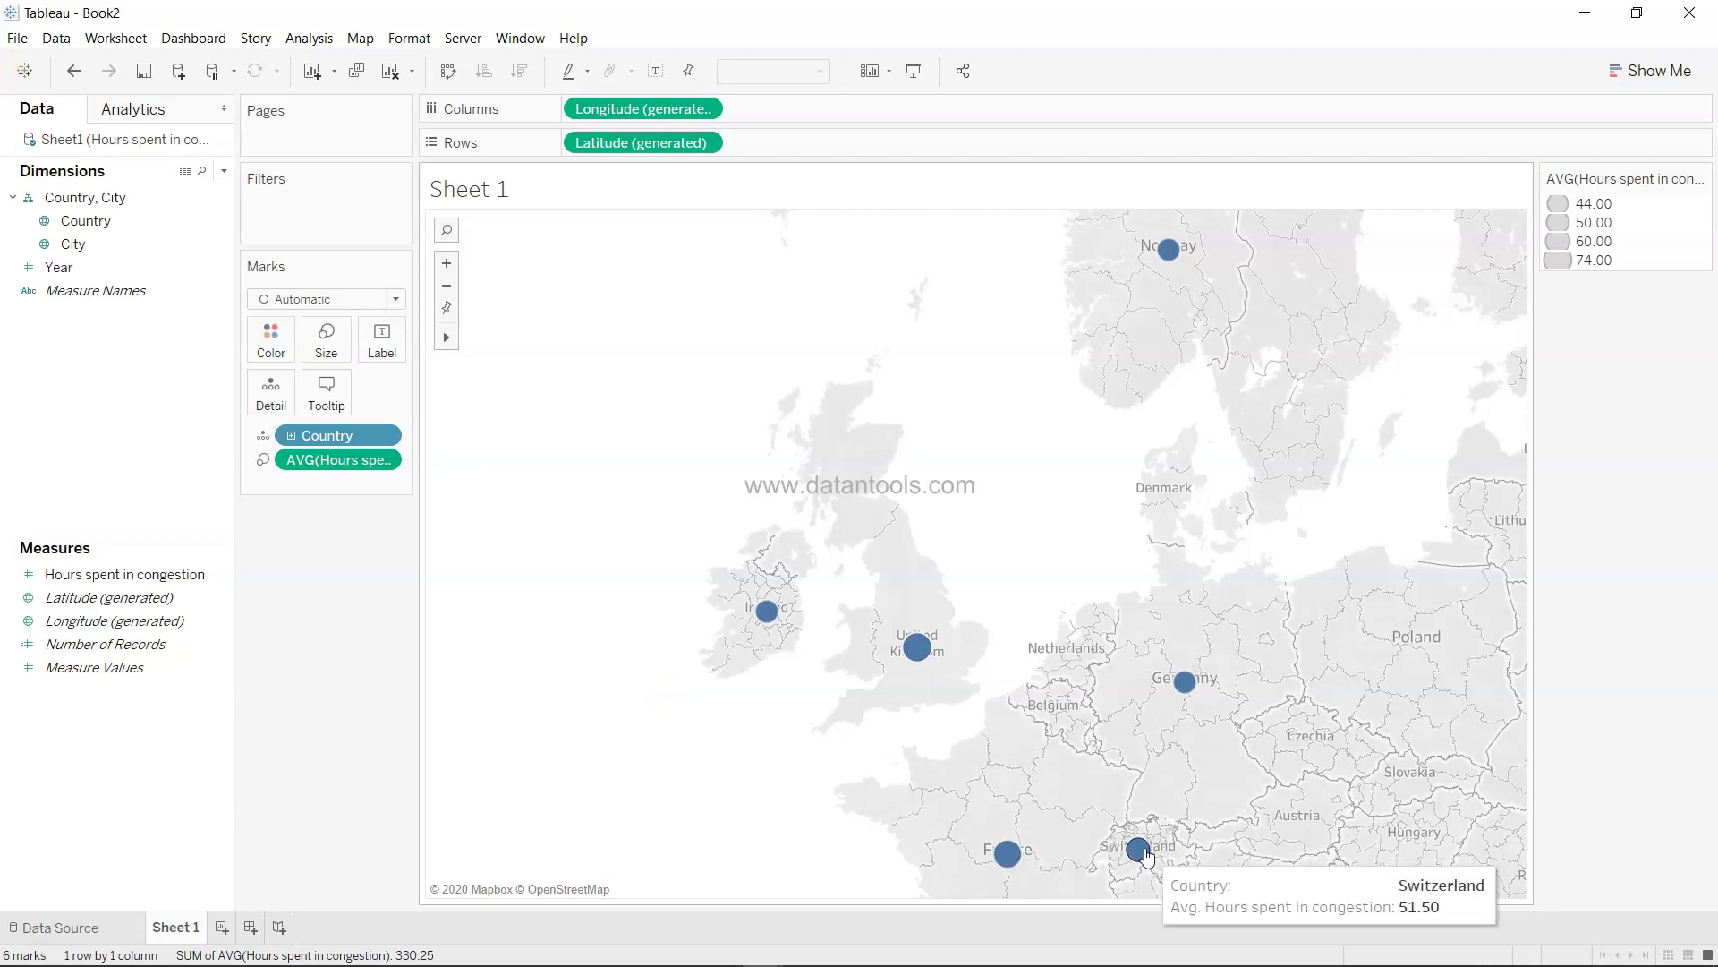
mouse_move(1174, 268)
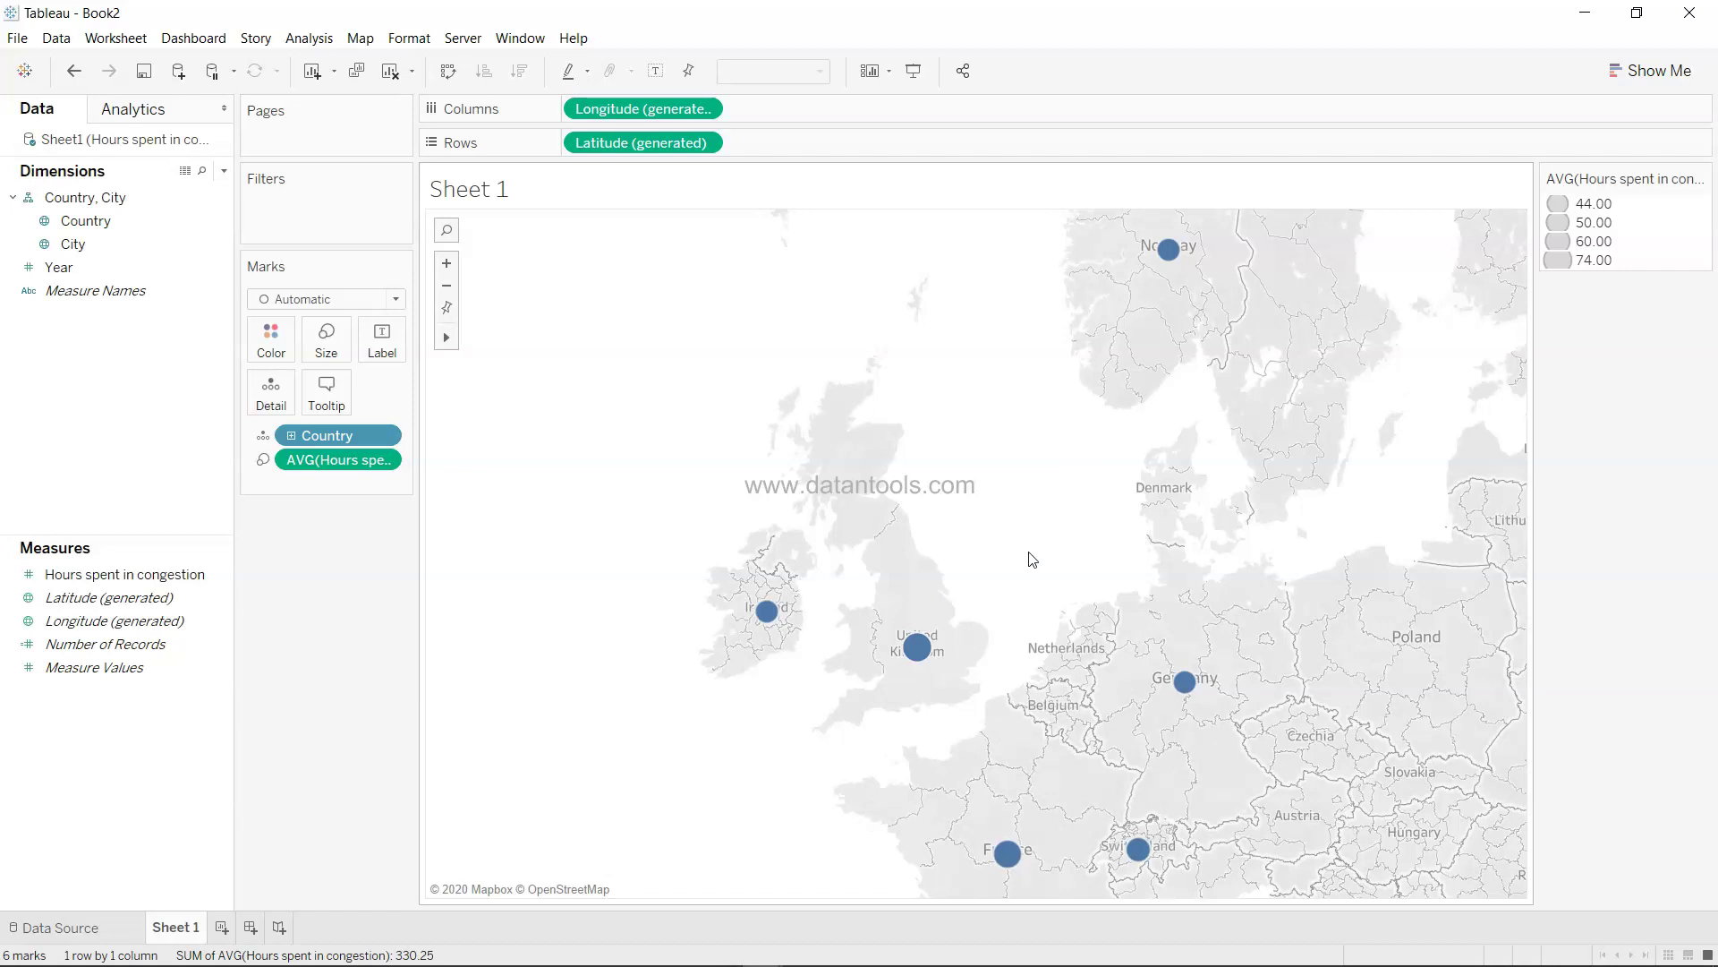
- On a new Sheet 2, chart City by Hours spent in congestion as horizontal bars
click(223, 927)
click(143, 253)
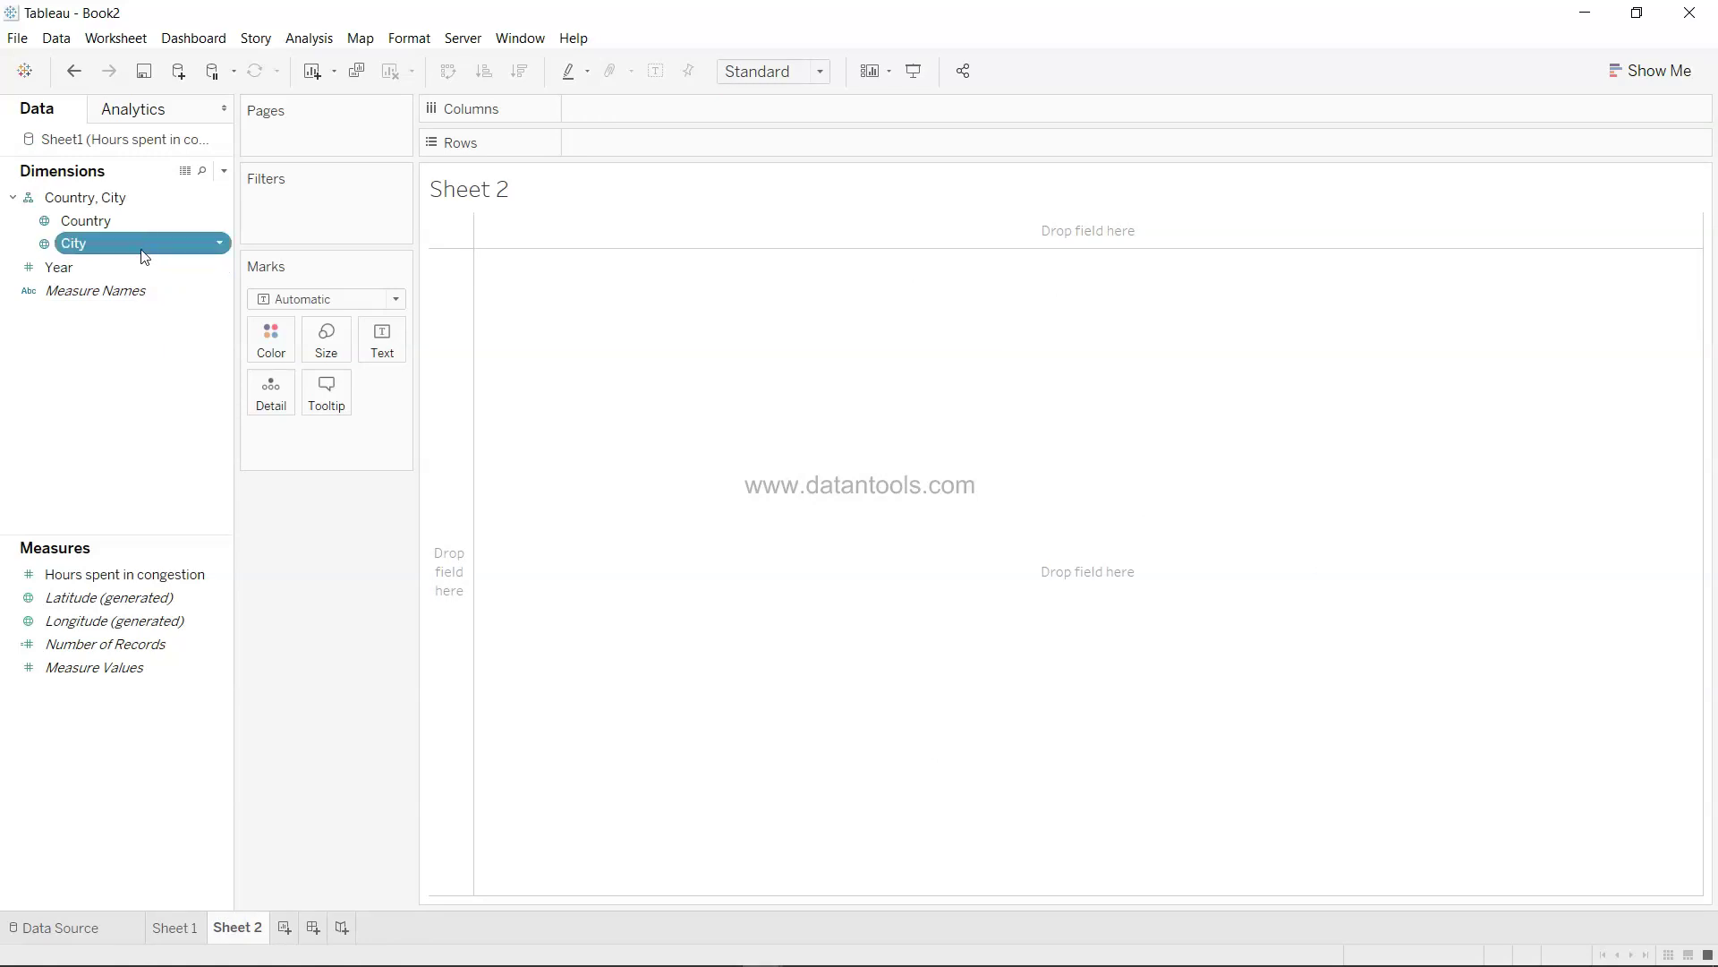
ctrl+click(151, 578)
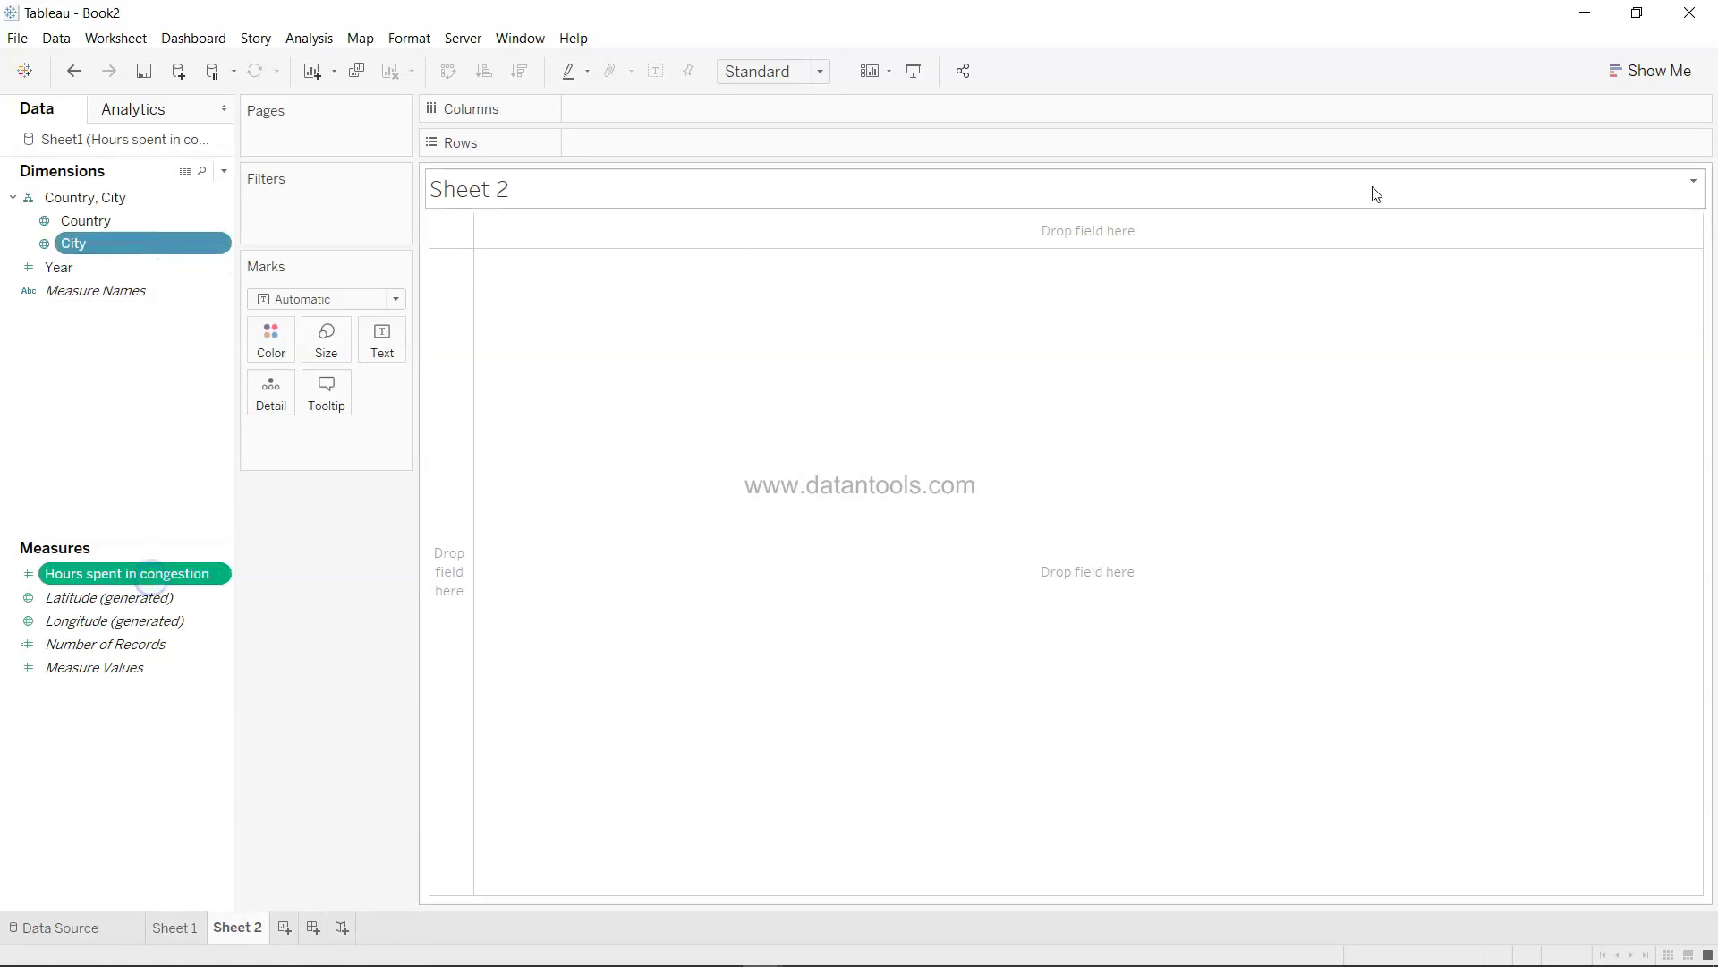
click(1629, 81)
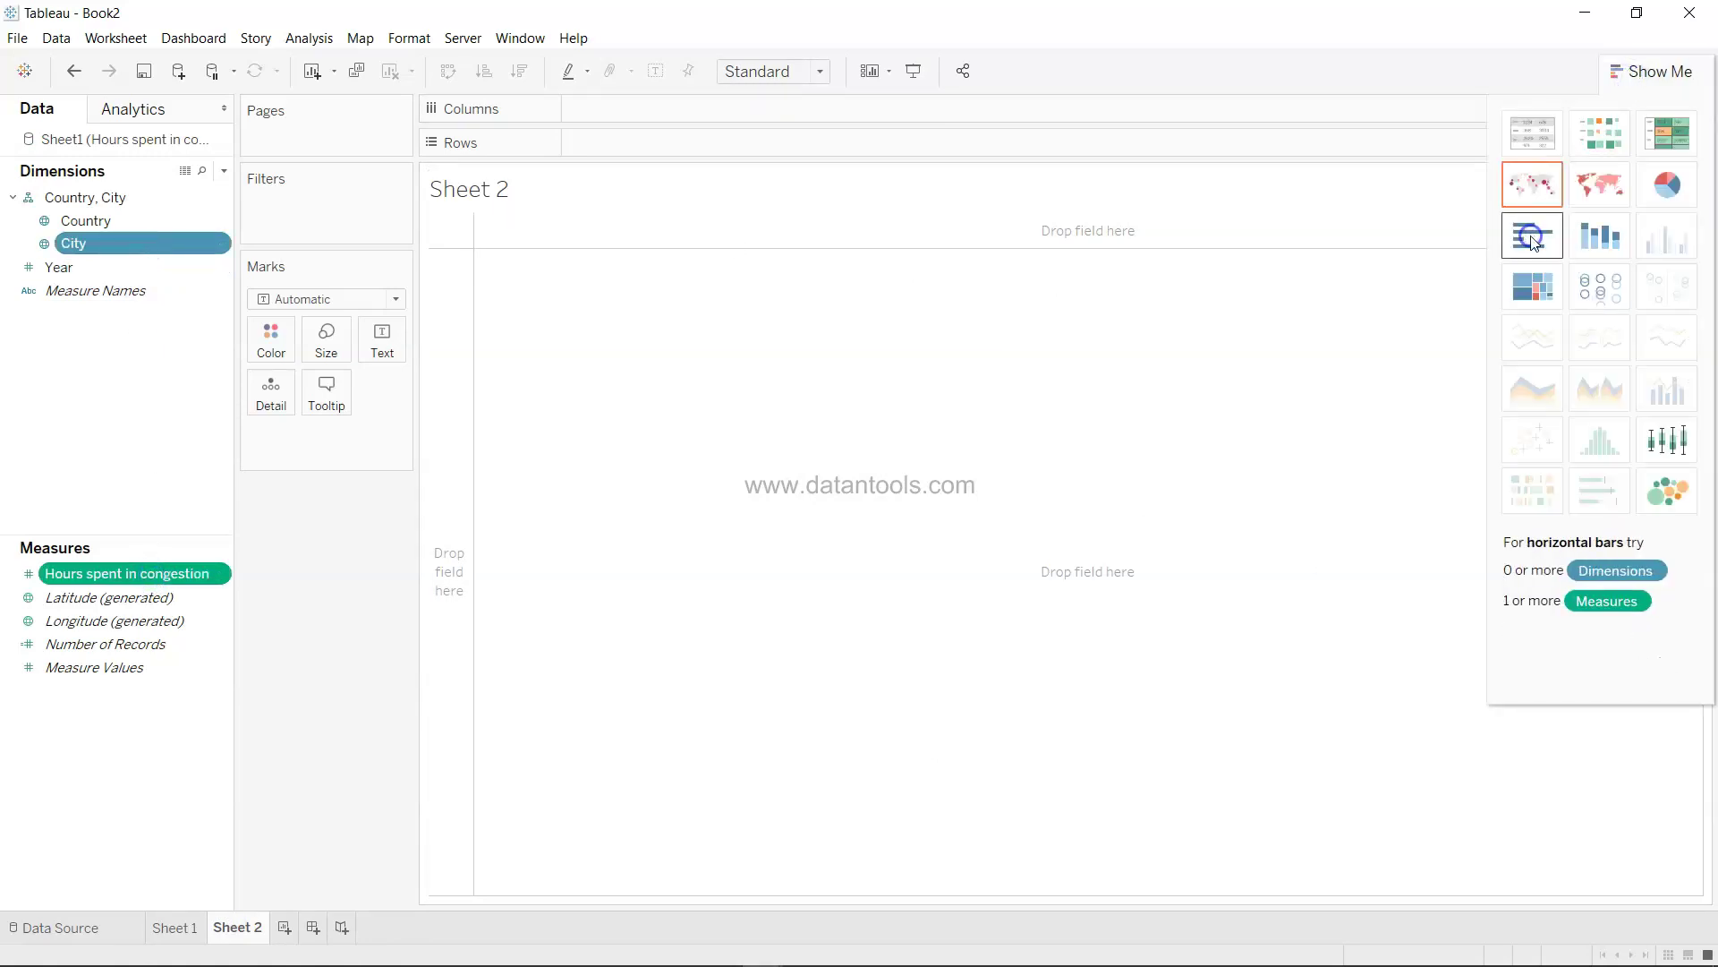
click(1531, 235)
click(1645, 79)
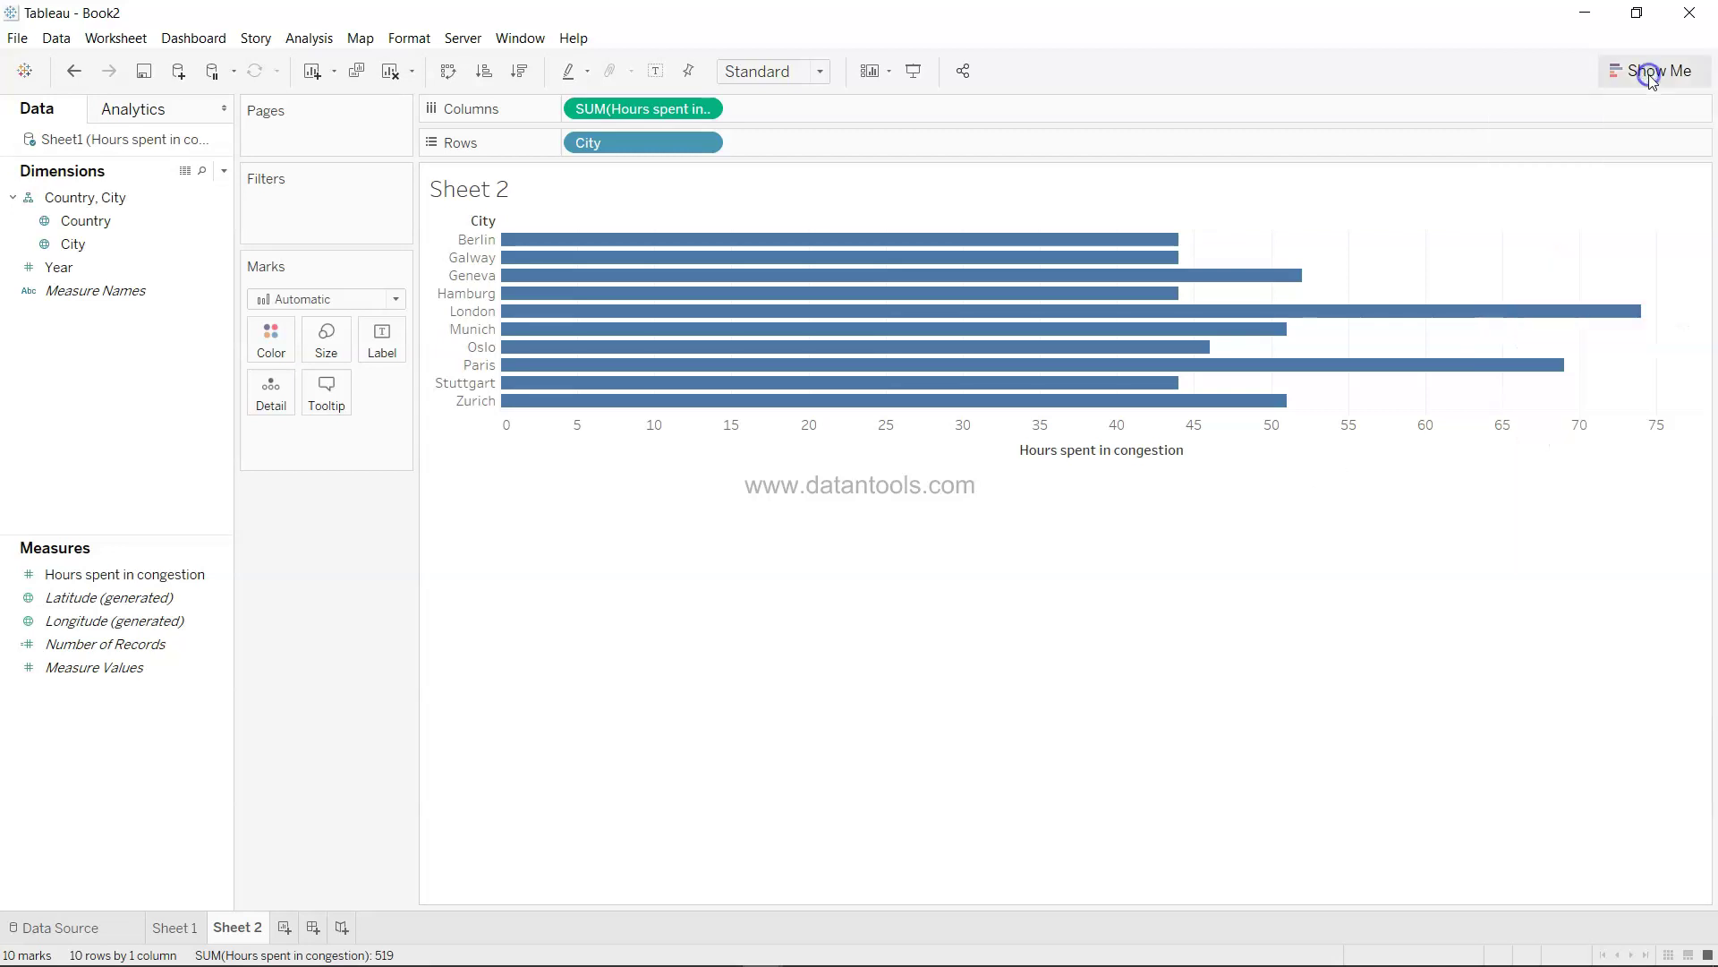
- Fit the bar chart to Entire View and sort cities descending by congestion hours
click(793, 75)
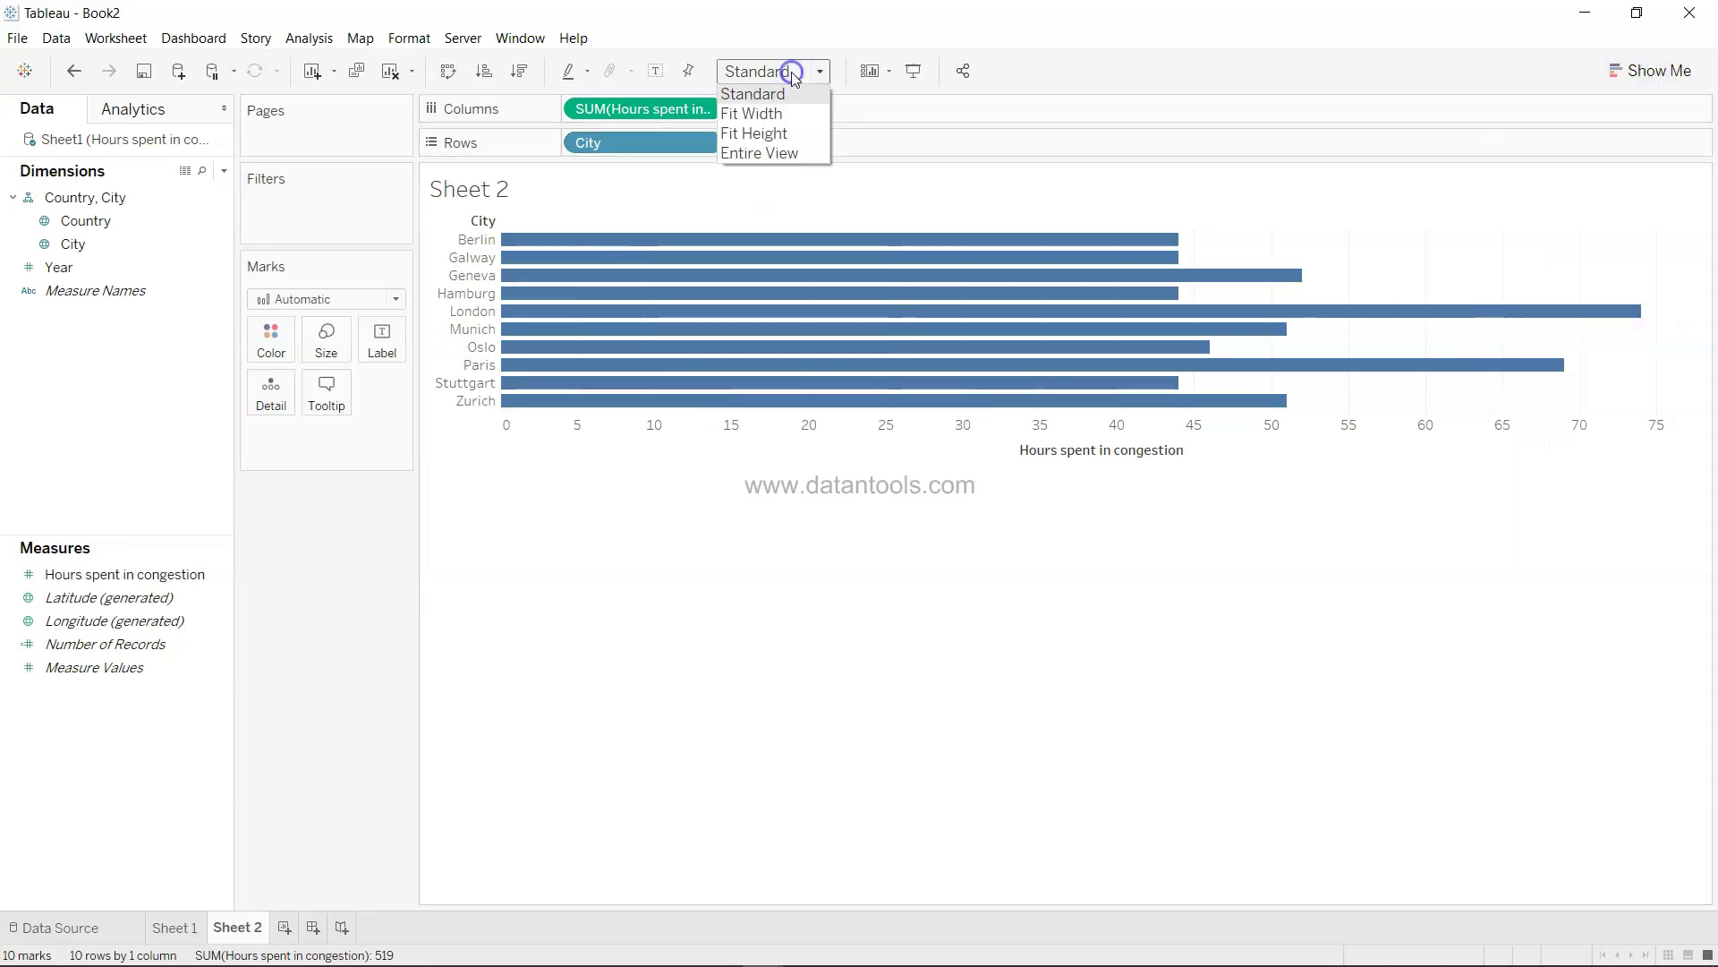
click(791, 150)
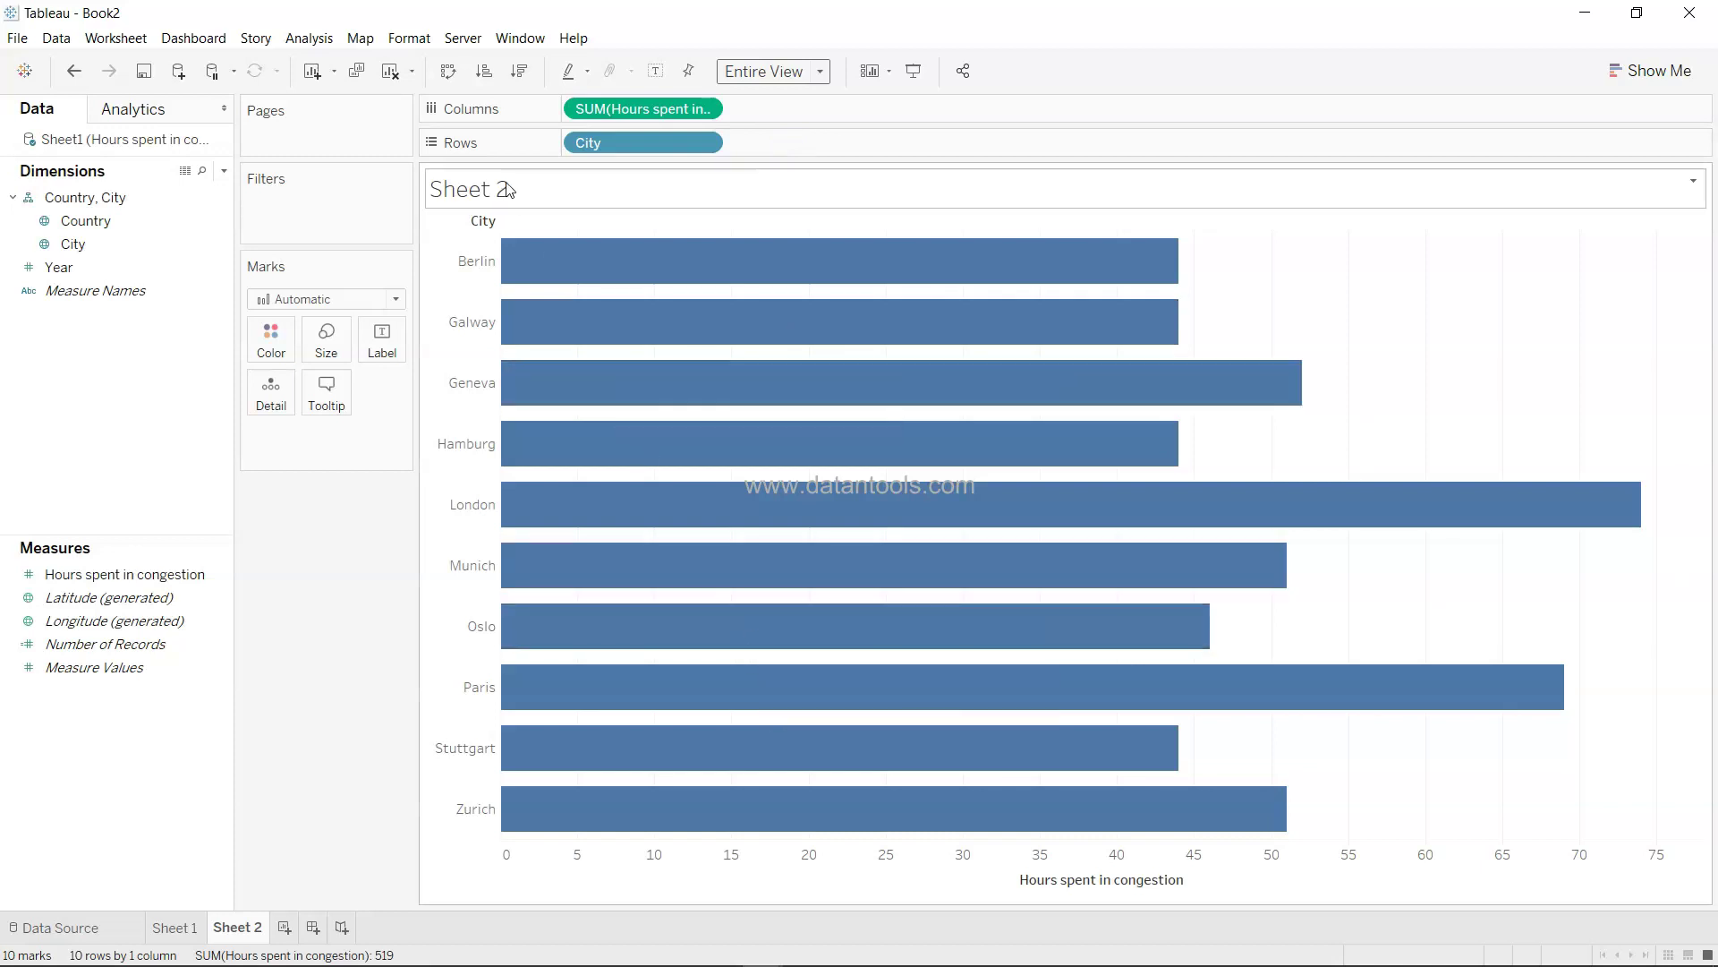
click(519, 74)
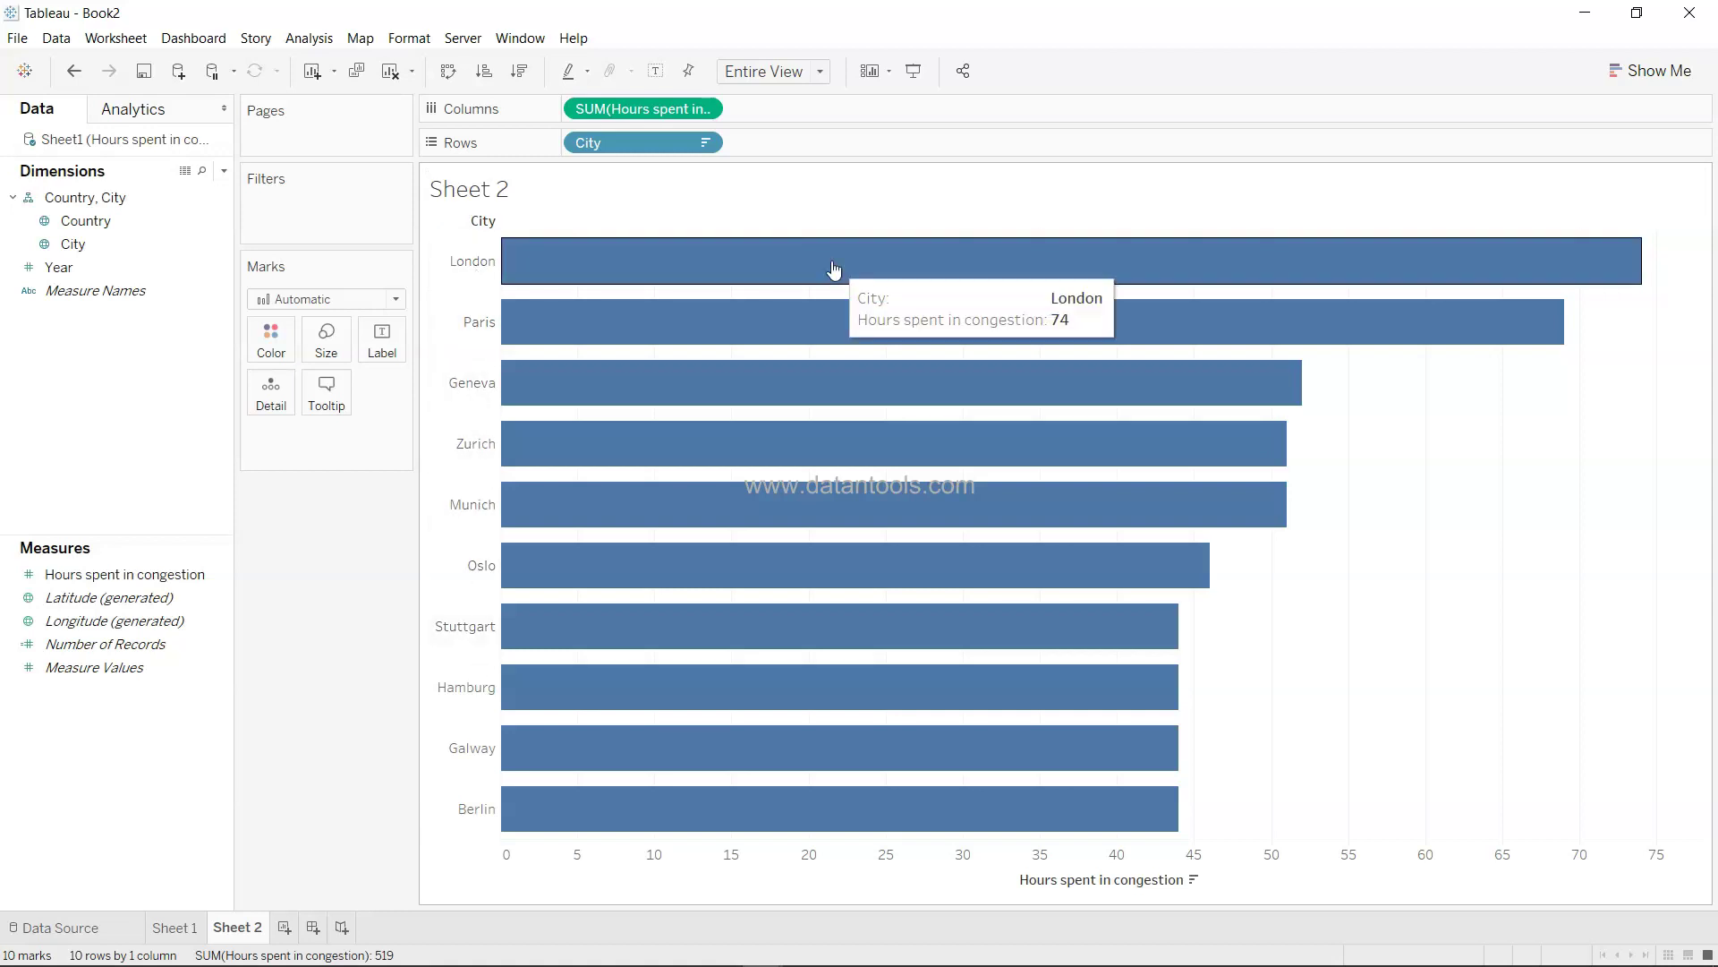
click(704, 108)
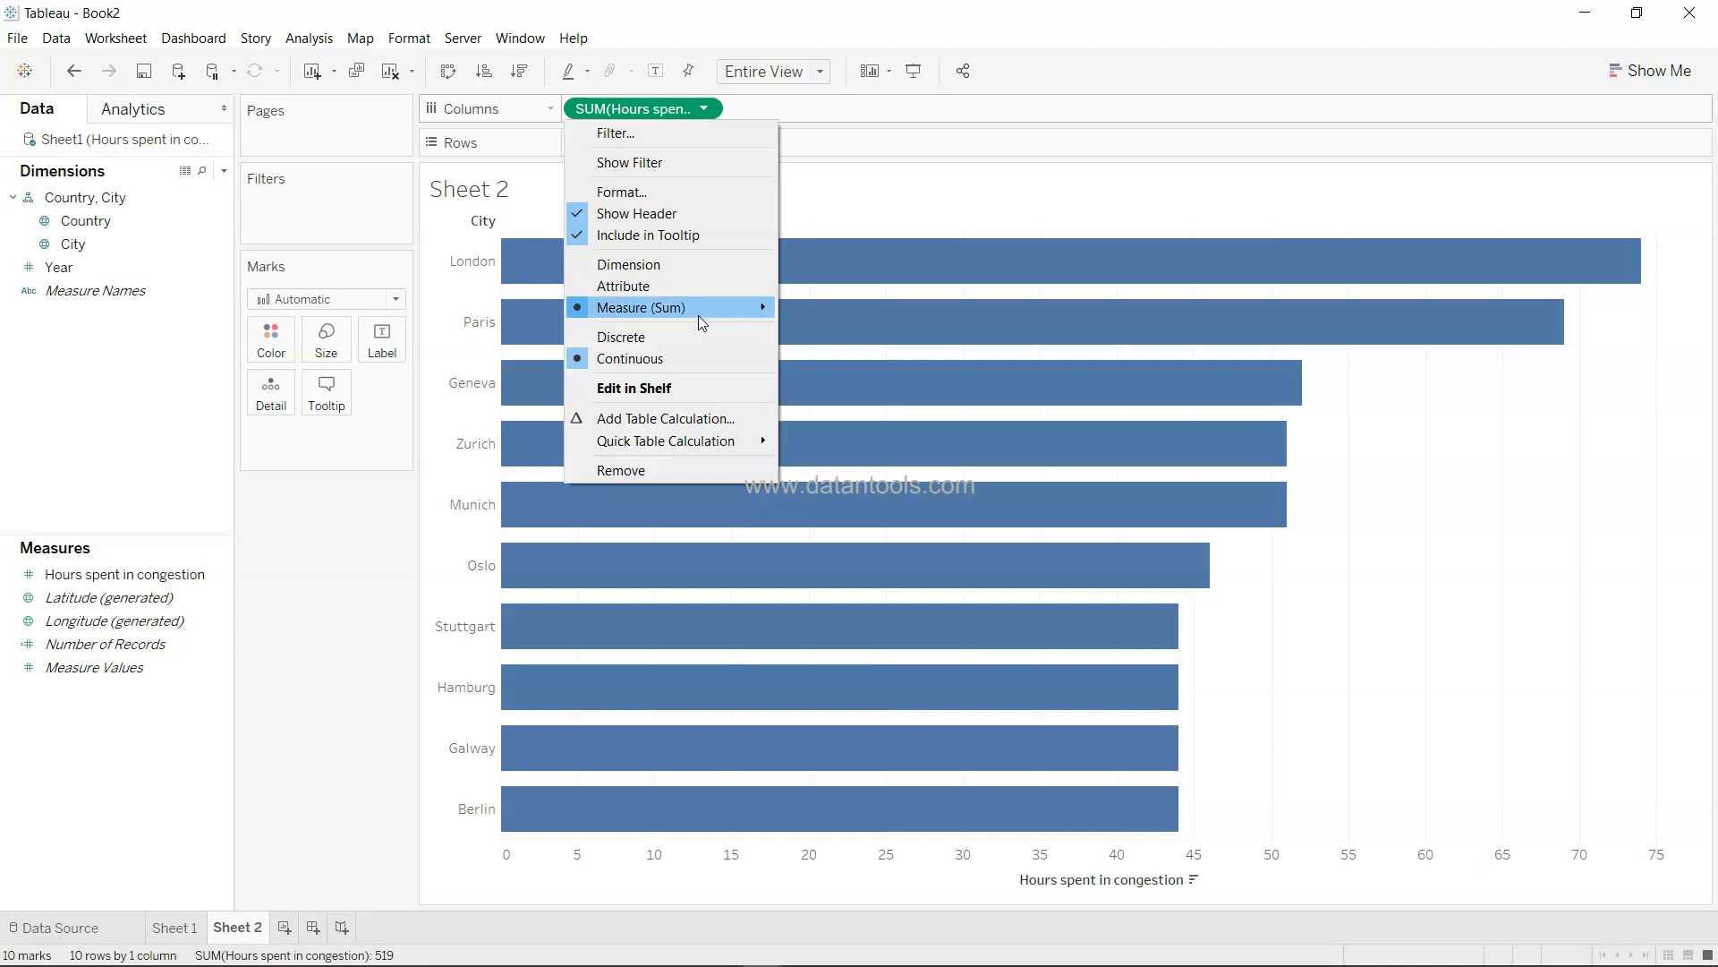
mouse_move(698, 314)
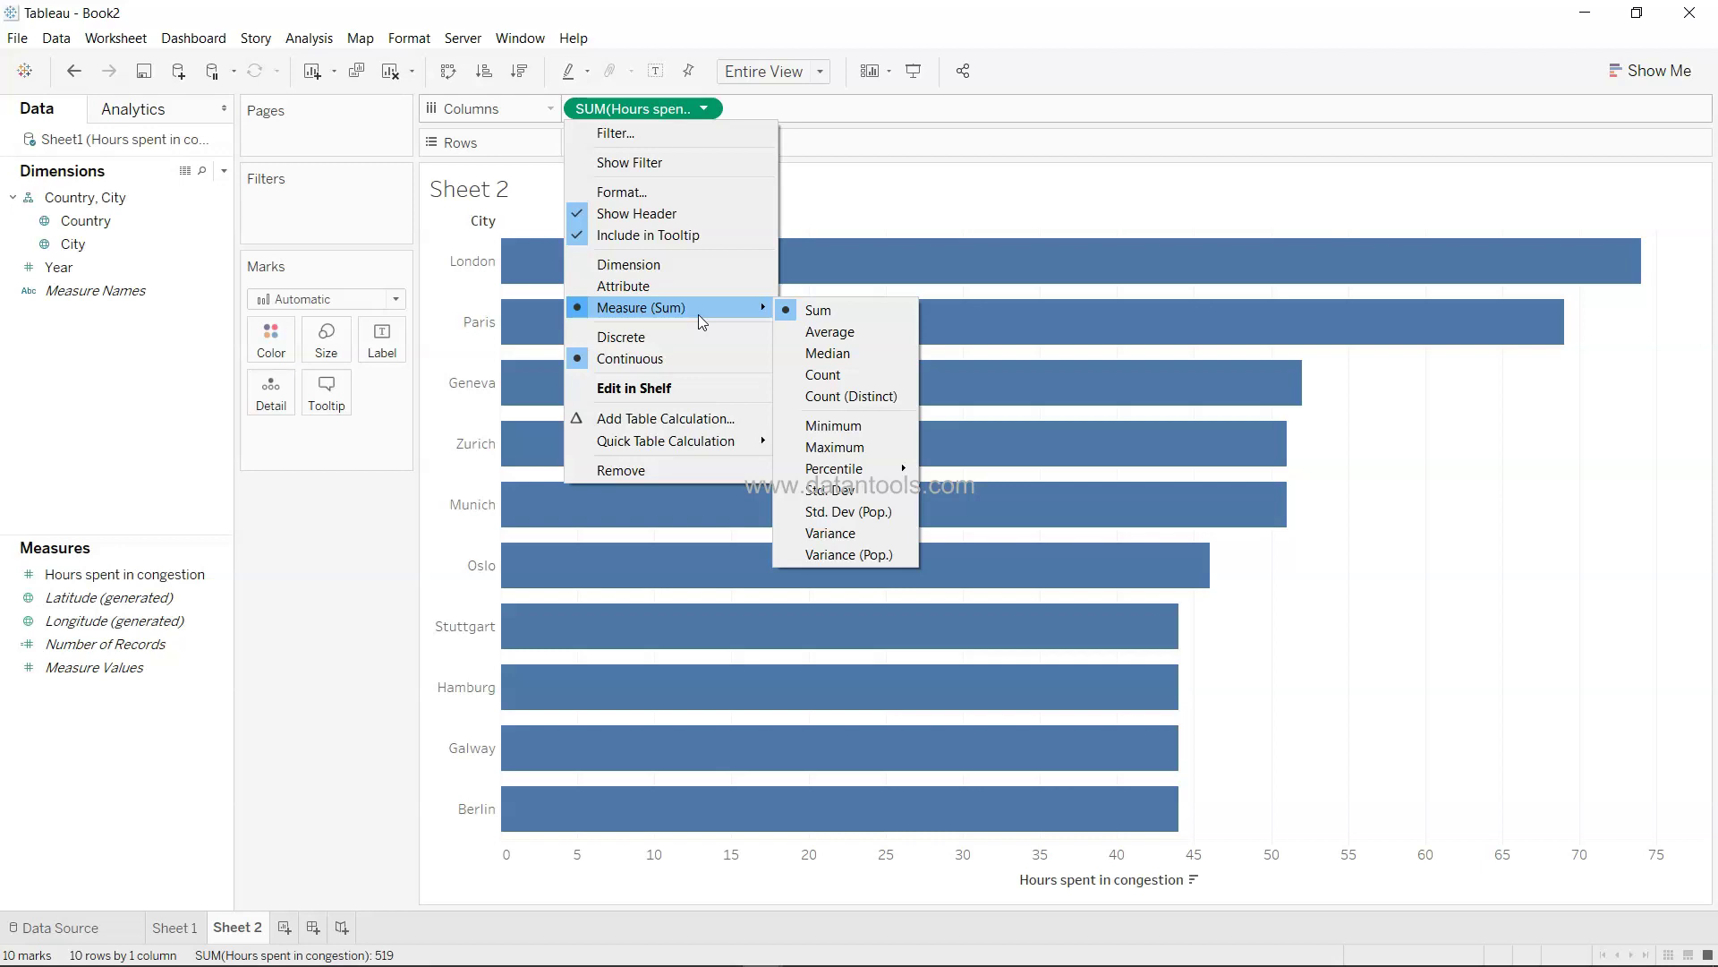
click(308, 585)
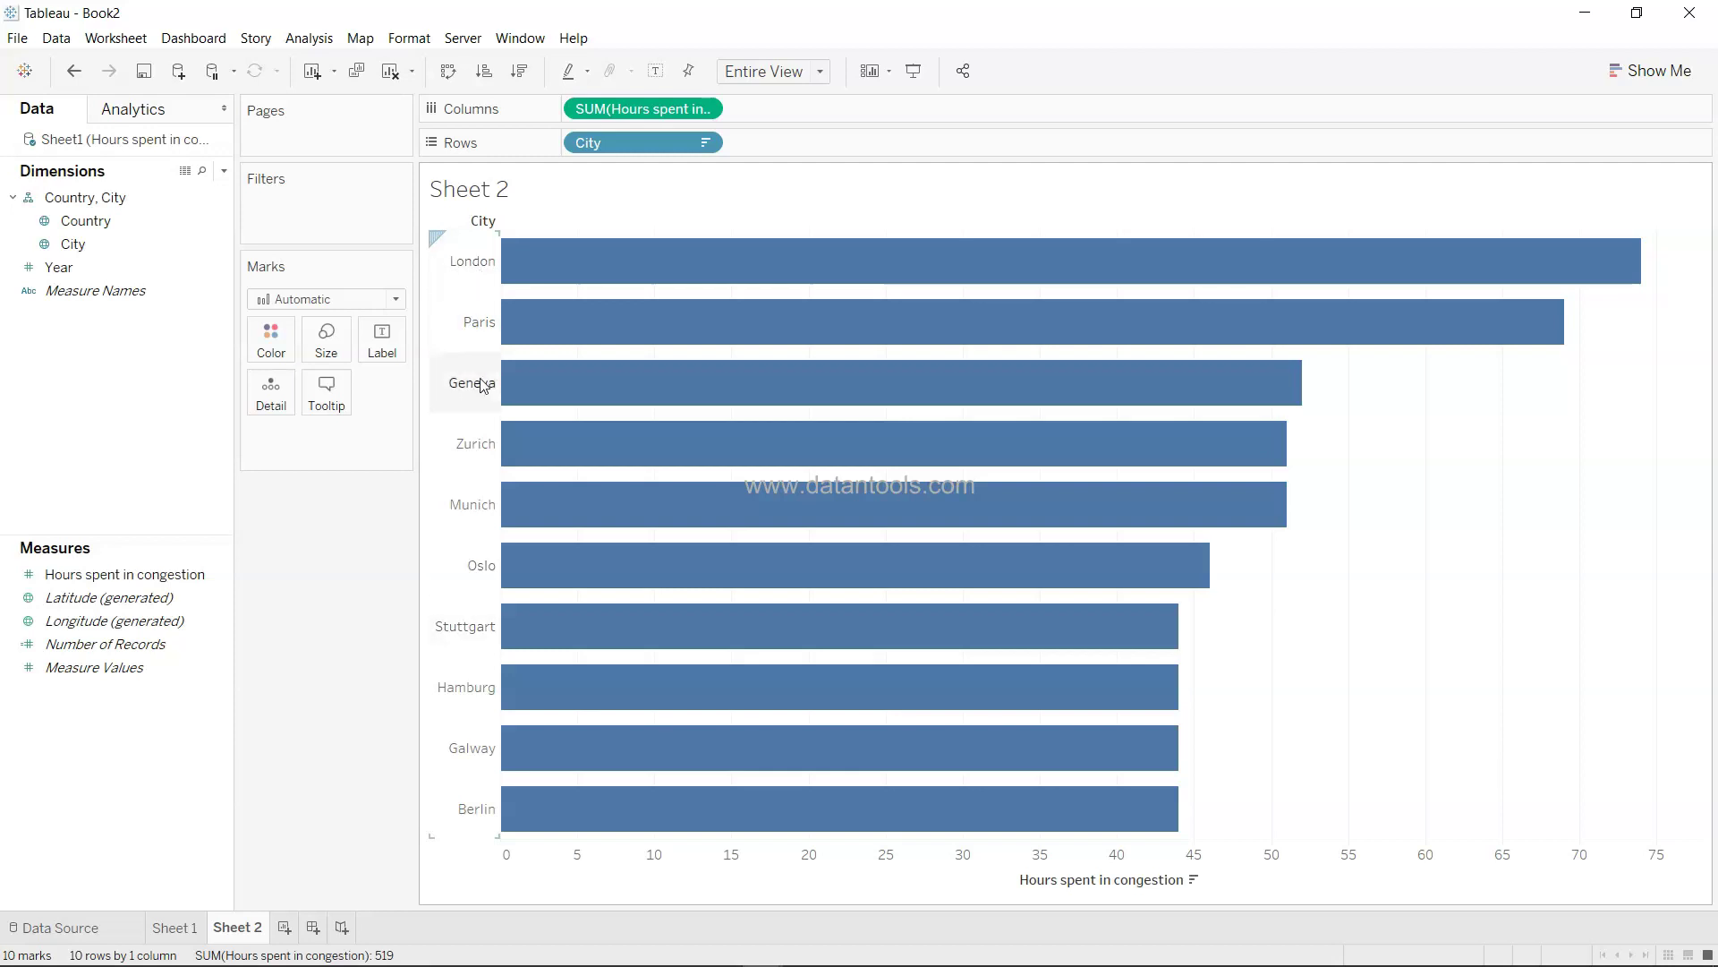
click(134, 925)
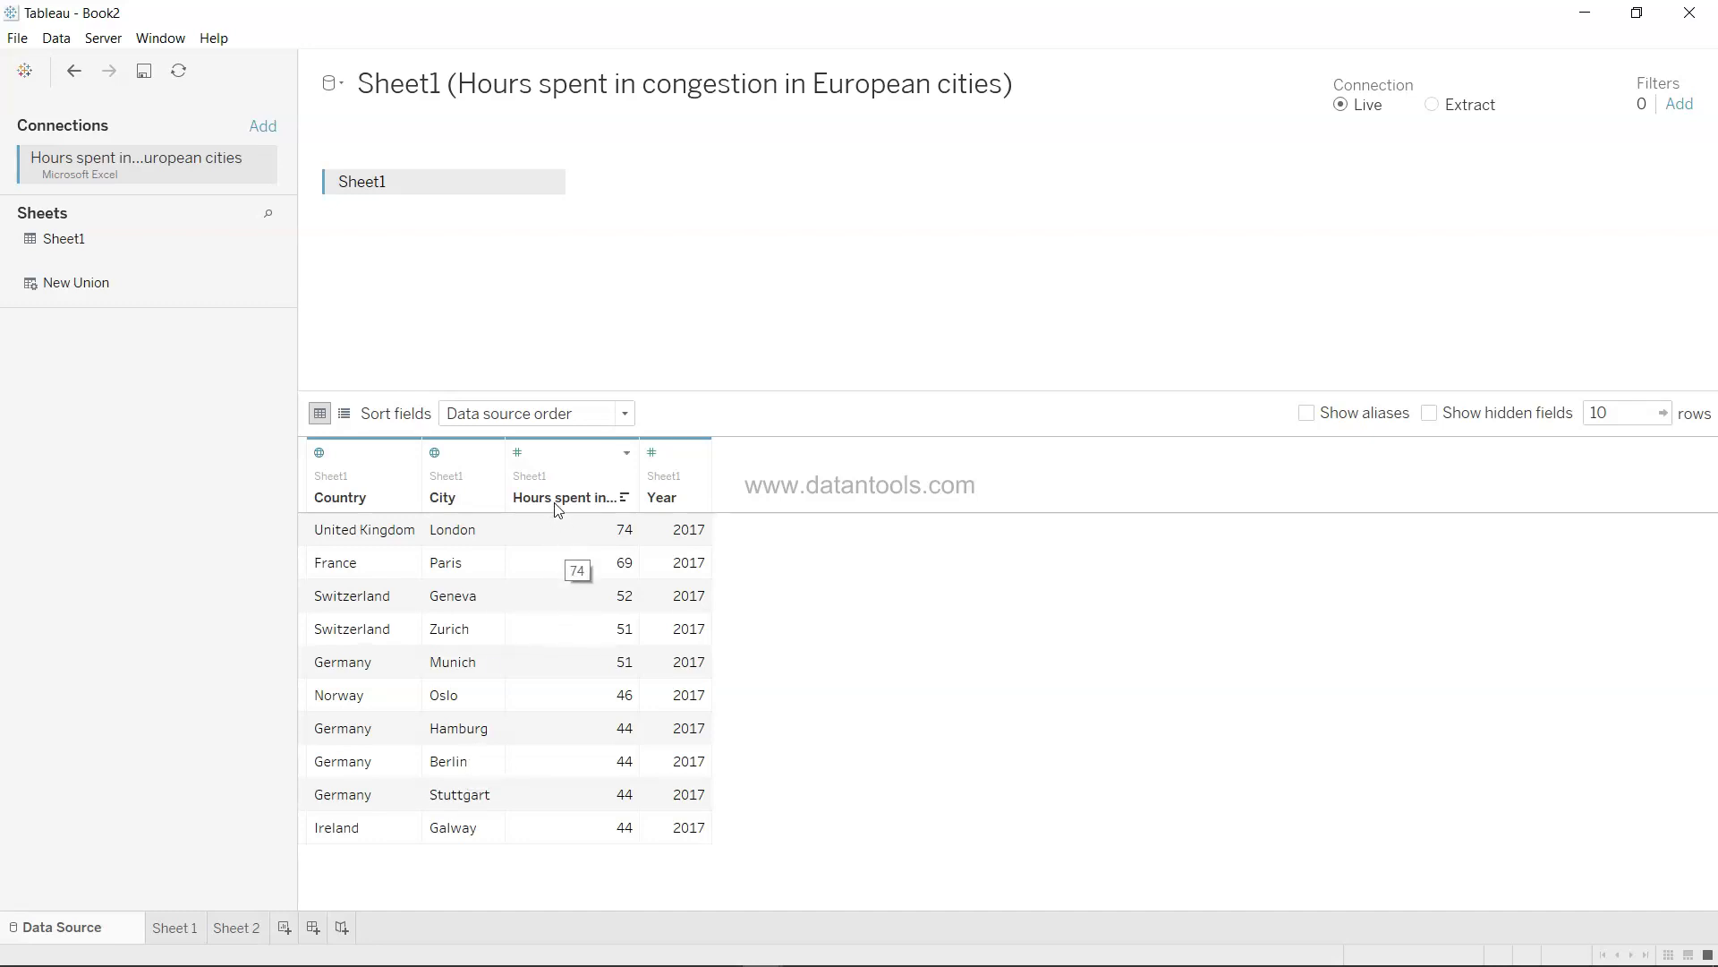
click(185, 927)
click(236, 926)
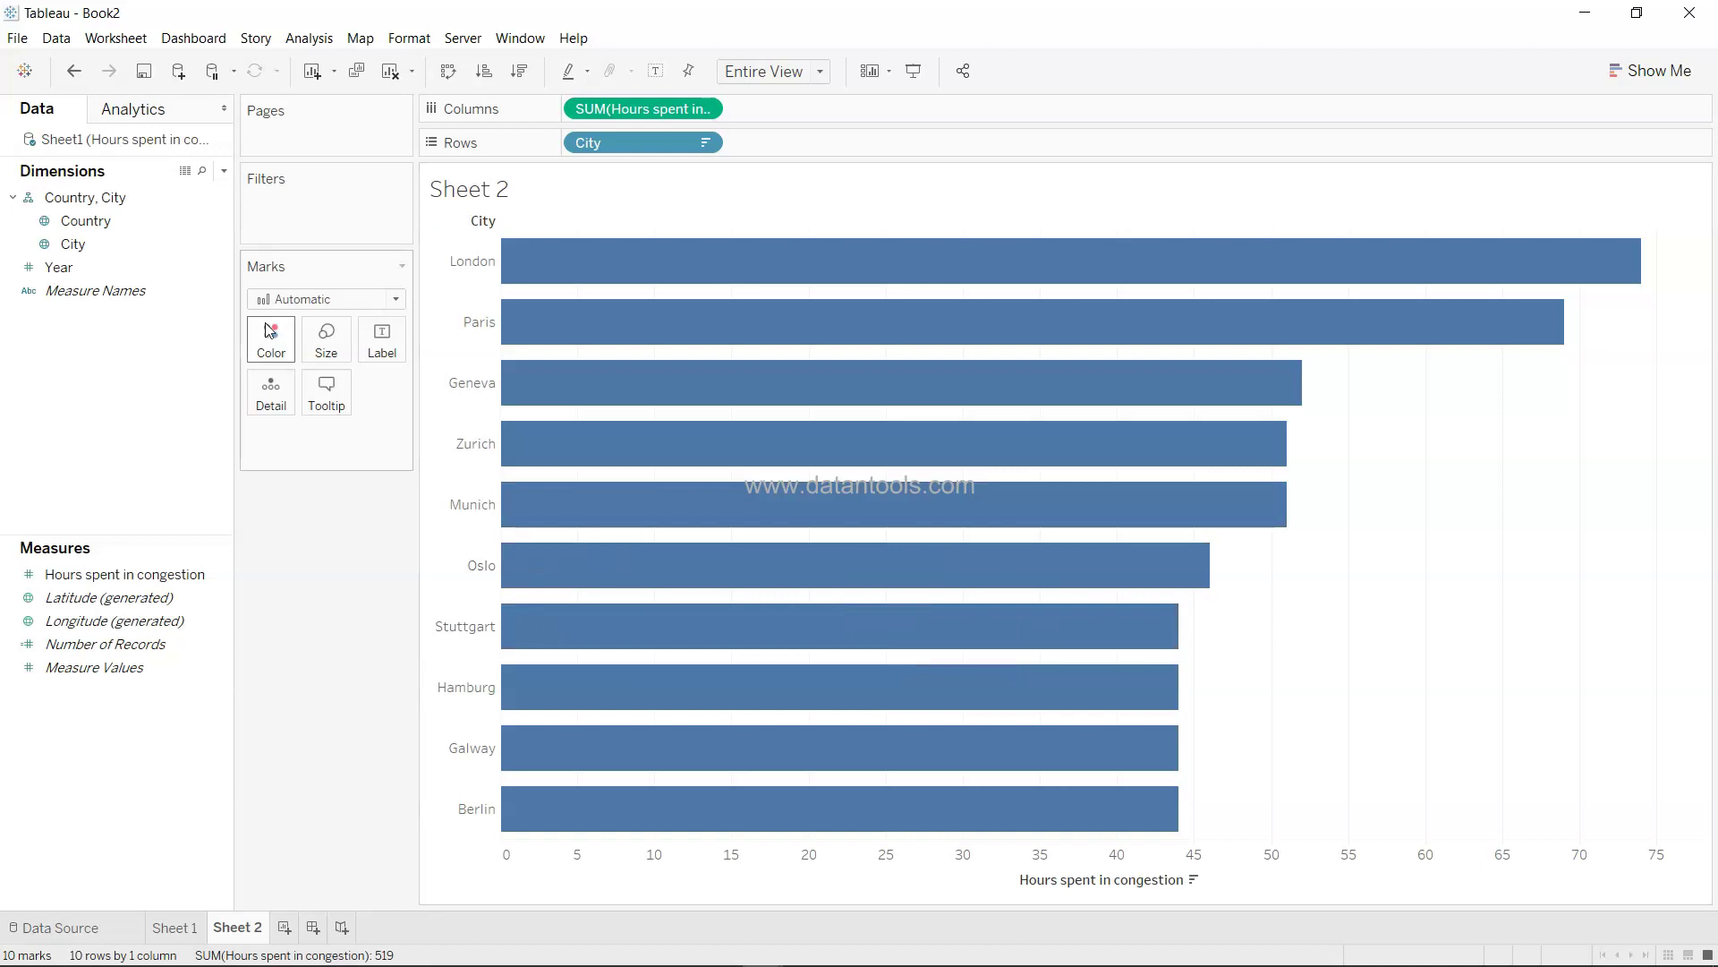
- Colour the city bars by Hours spent in congestion, giving a 44–74 blue legend
drag(130, 574, 278, 341)
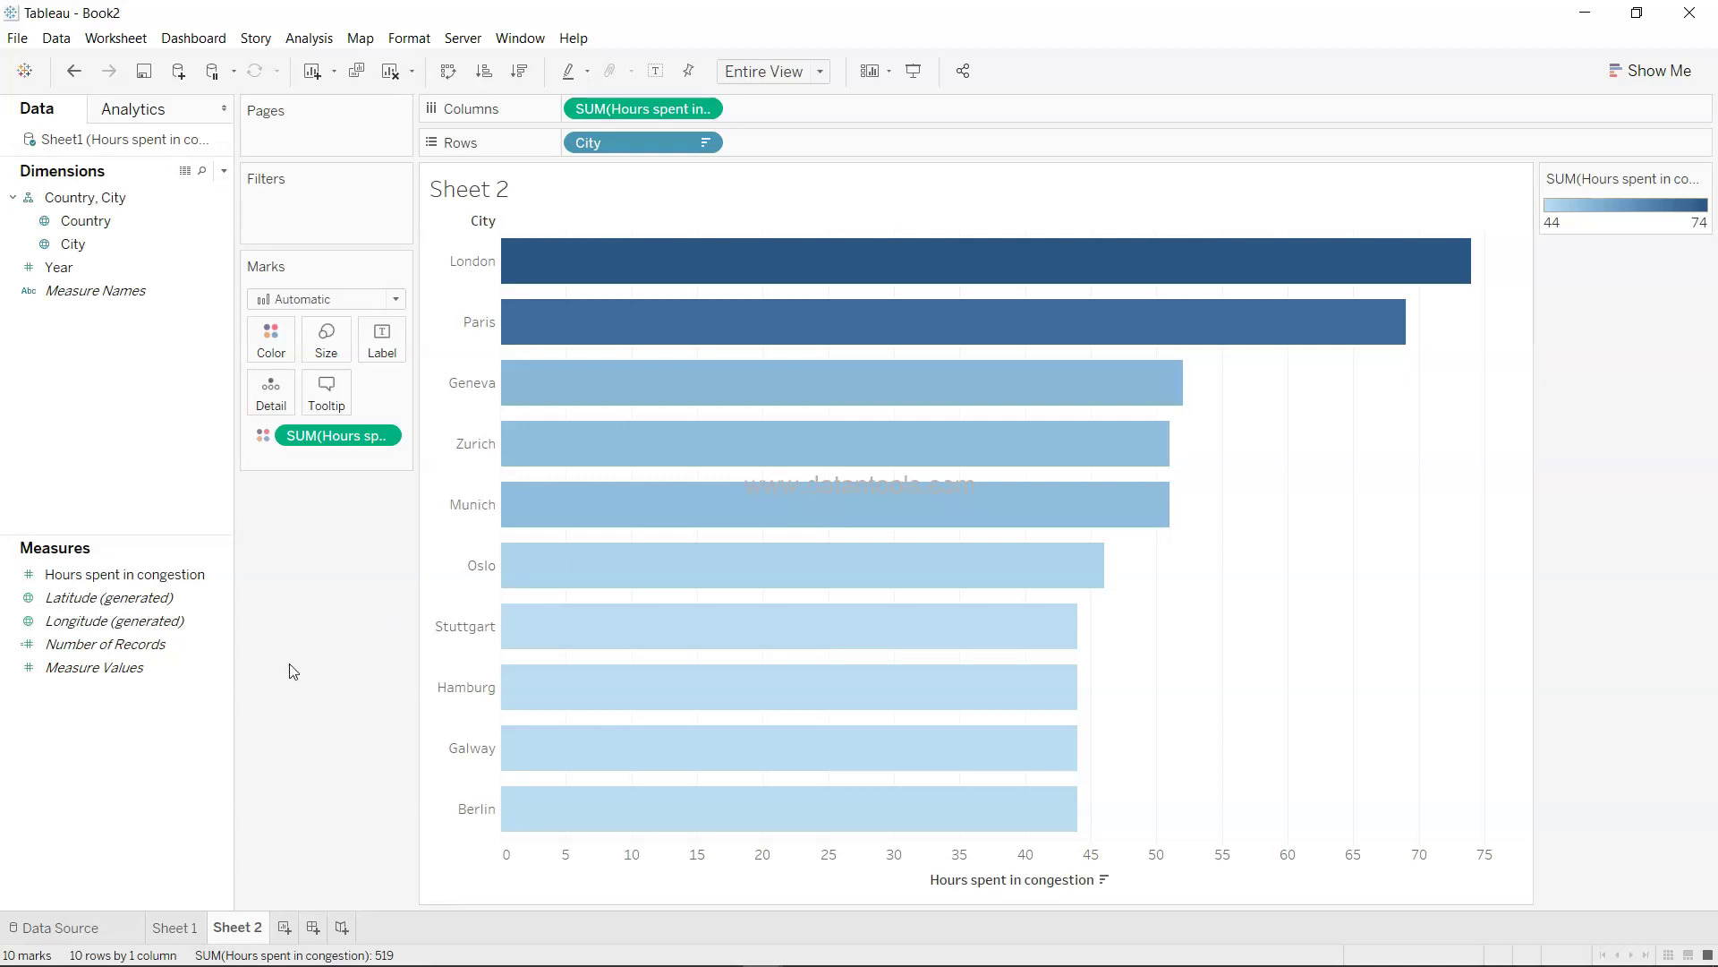
mouse_move(513, 269)
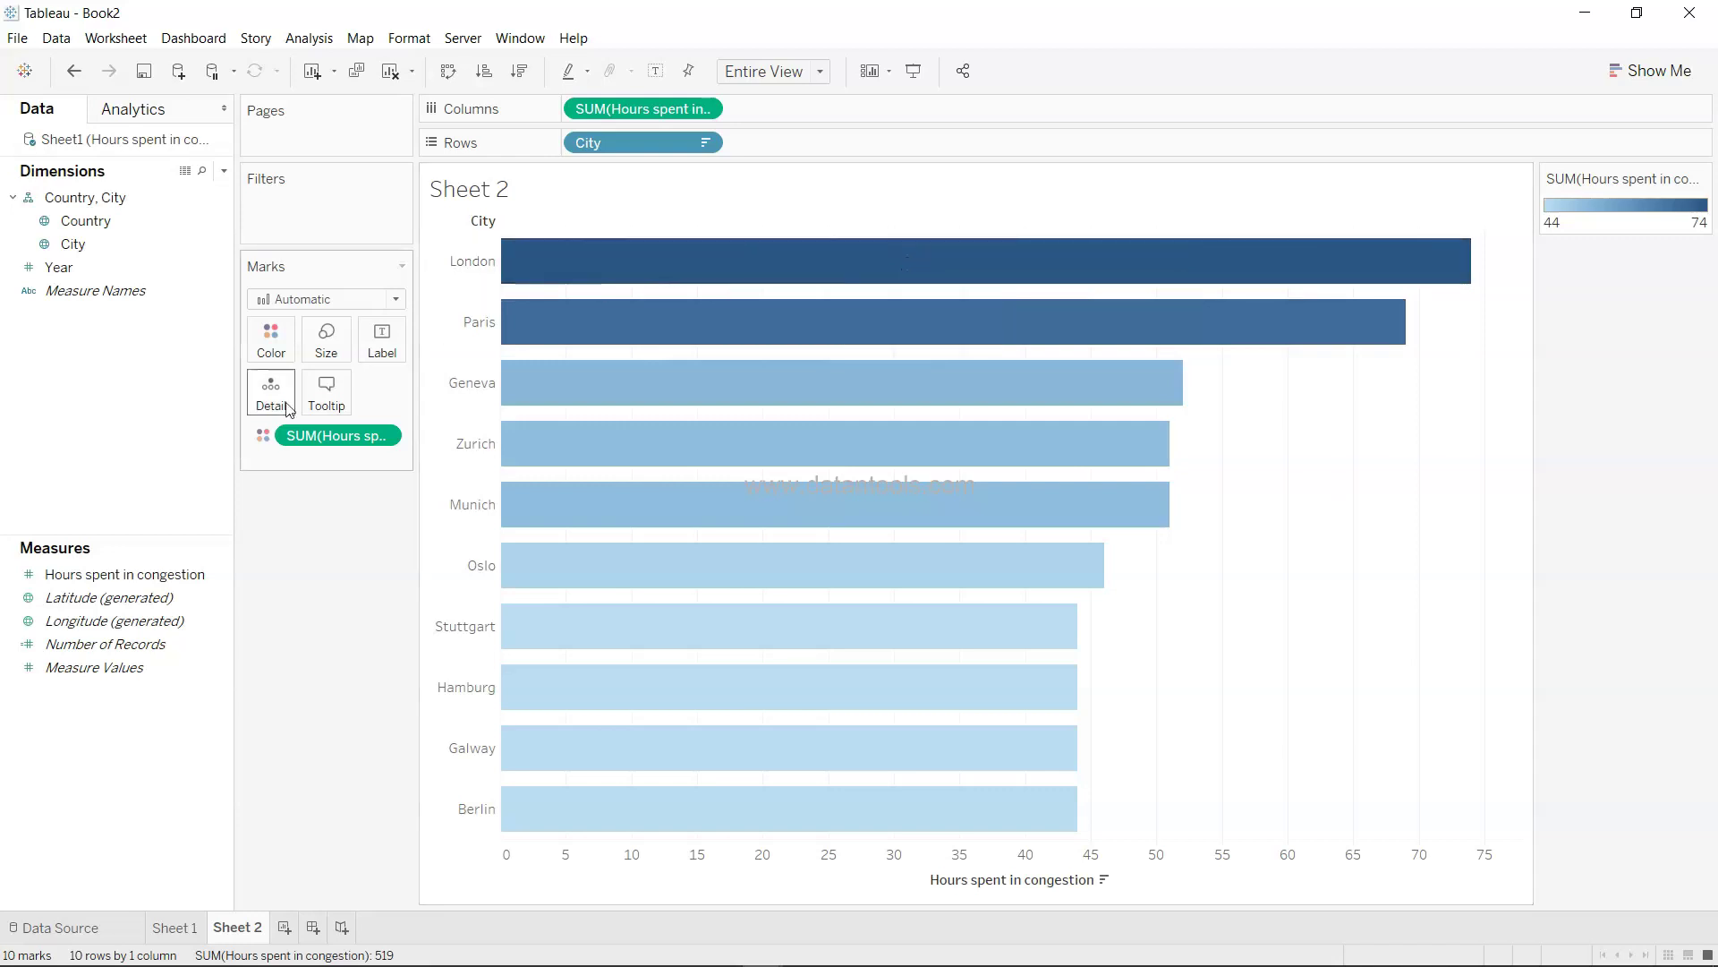
- Make the bar colour palette stepped with 2 steps and apply it
click(268, 356)
click(337, 404)
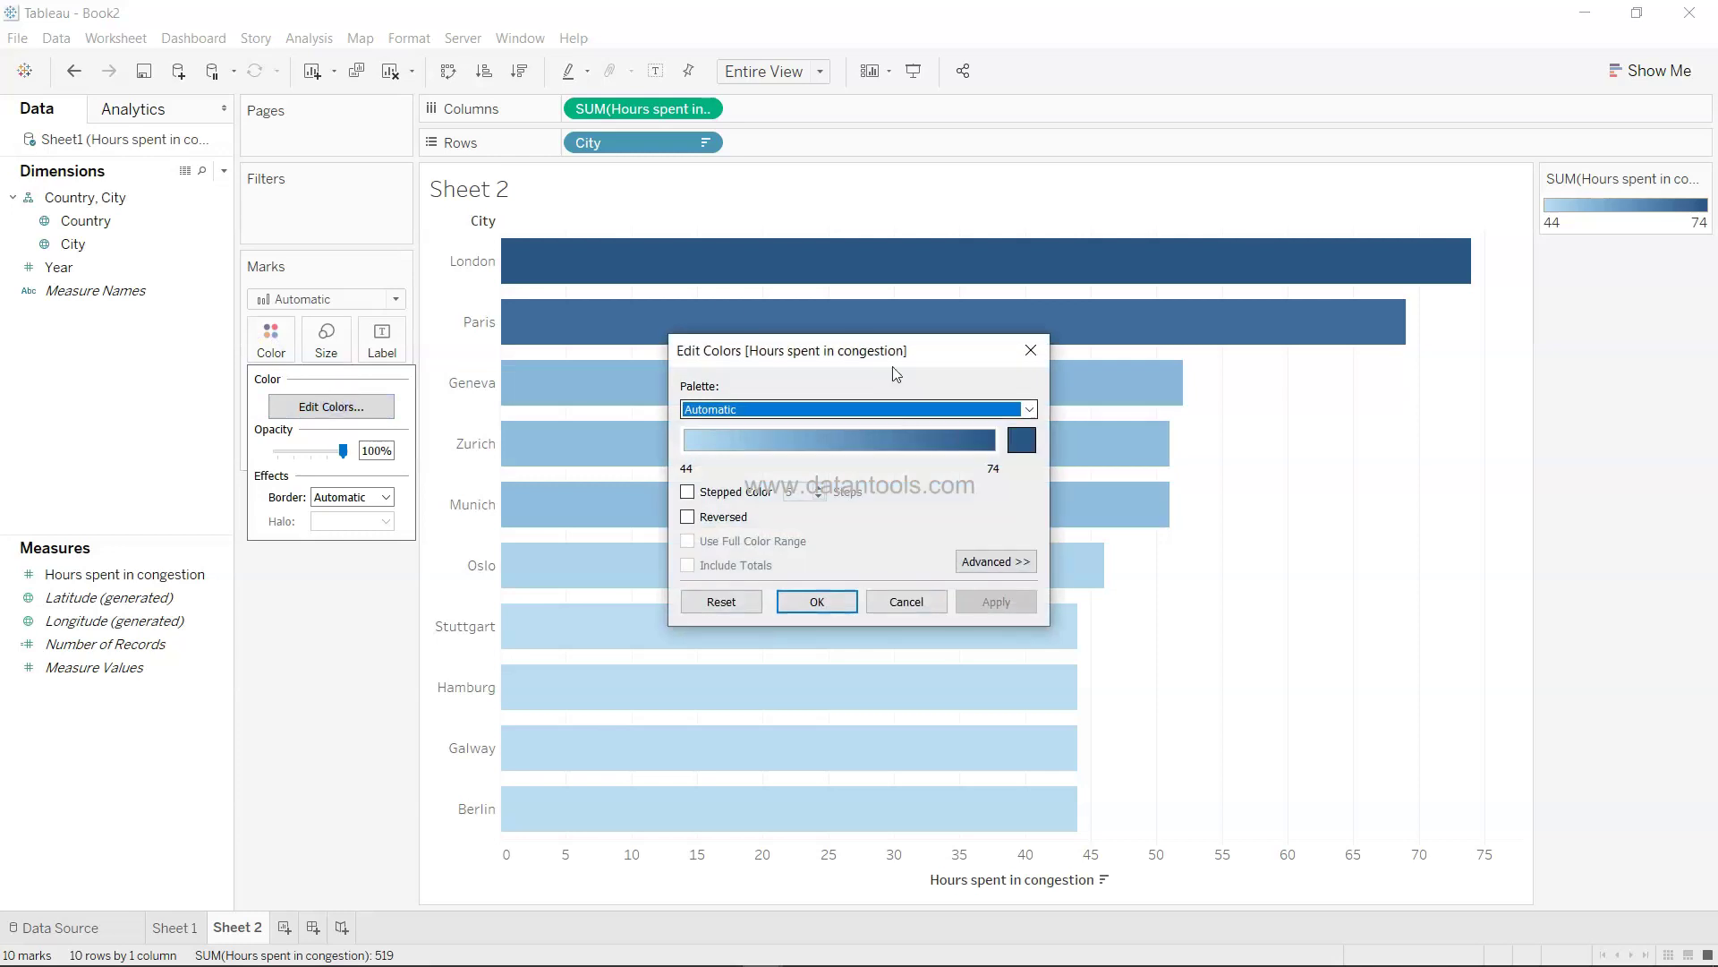
click(730, 492)
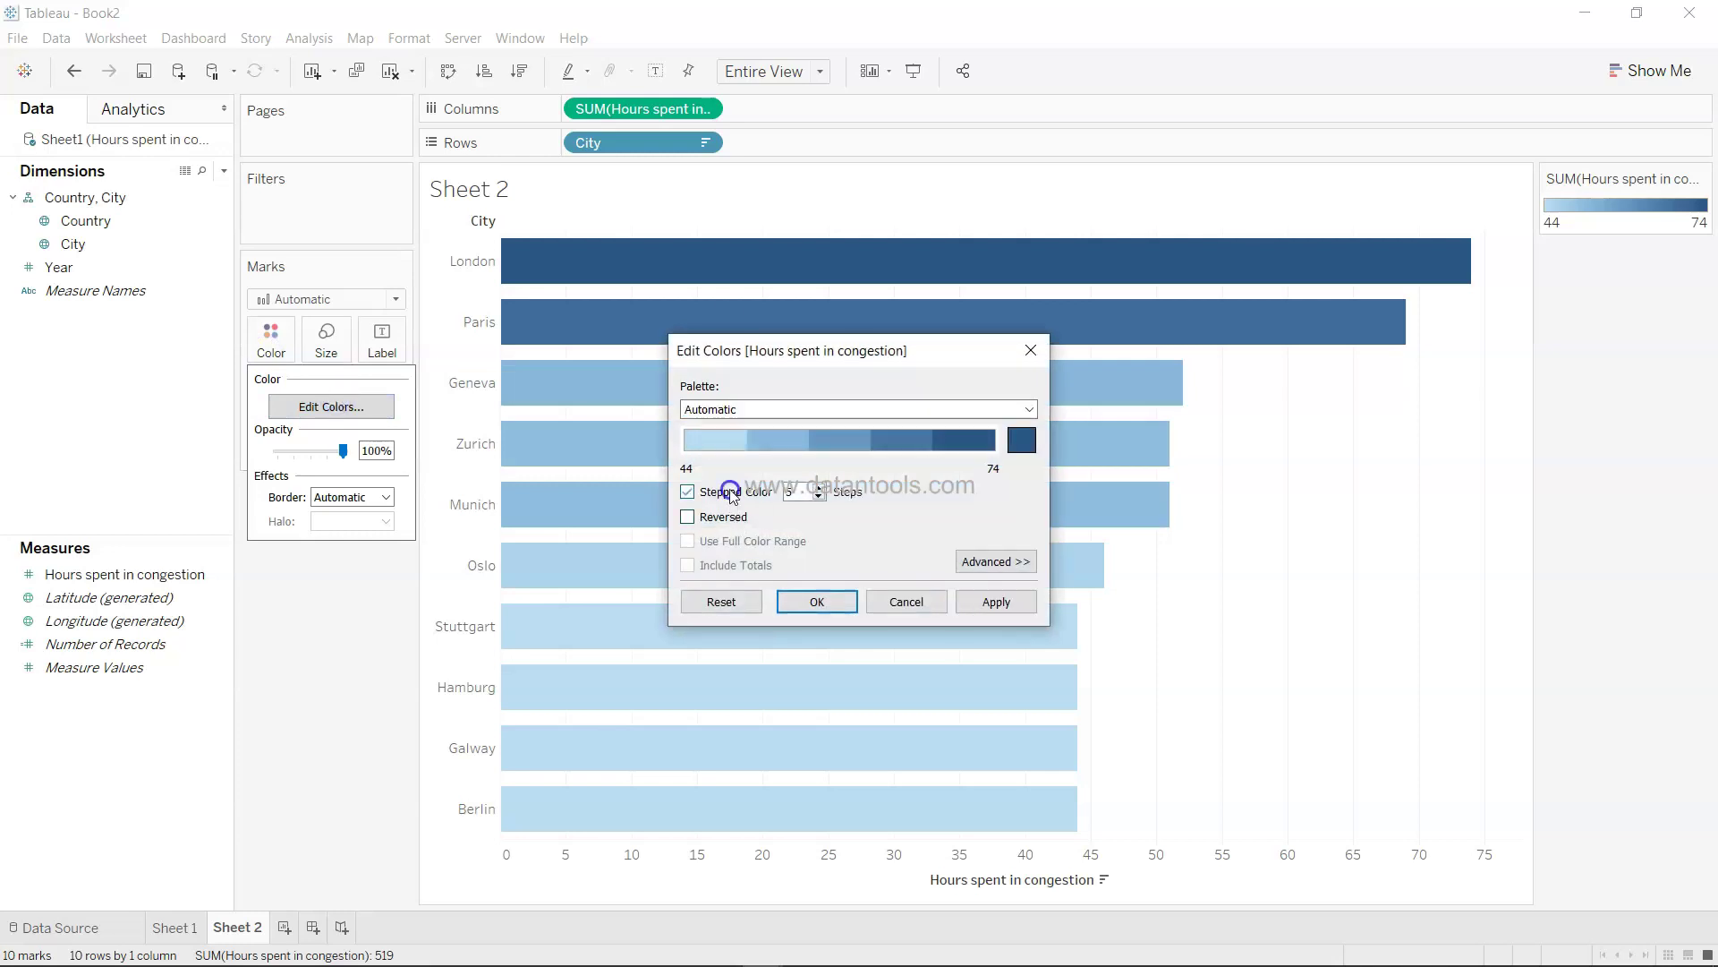
click(820, 498)
click(820, 498)
click(820, 497)
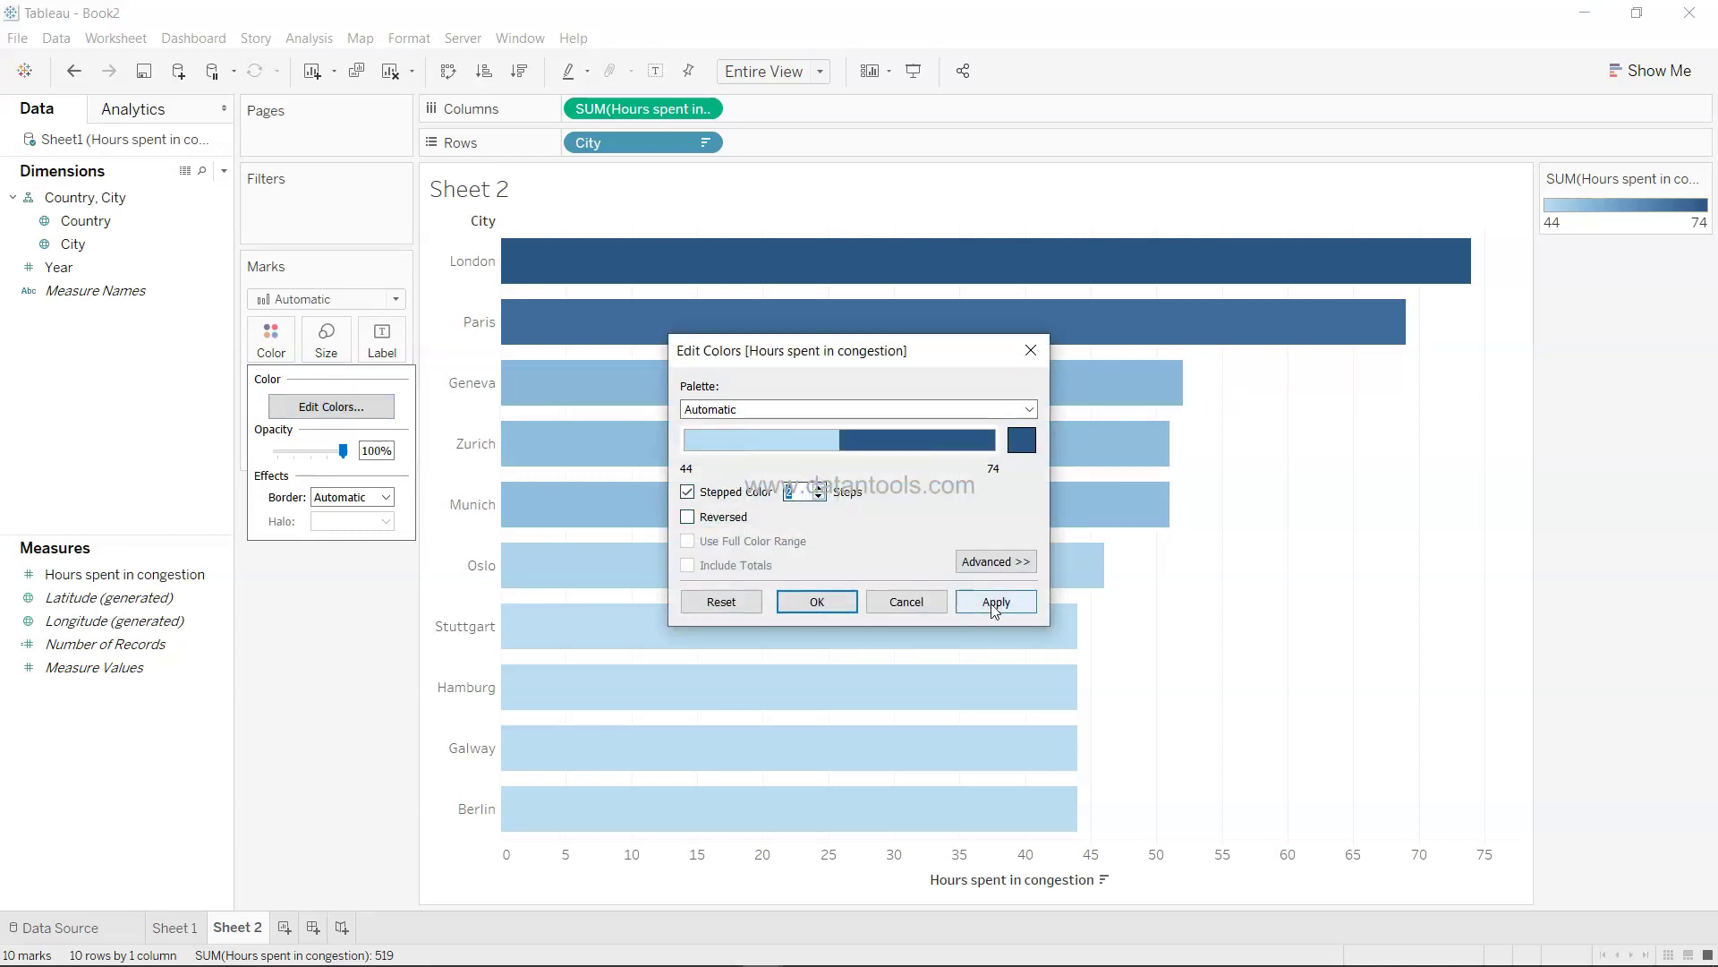
click(995, 602)
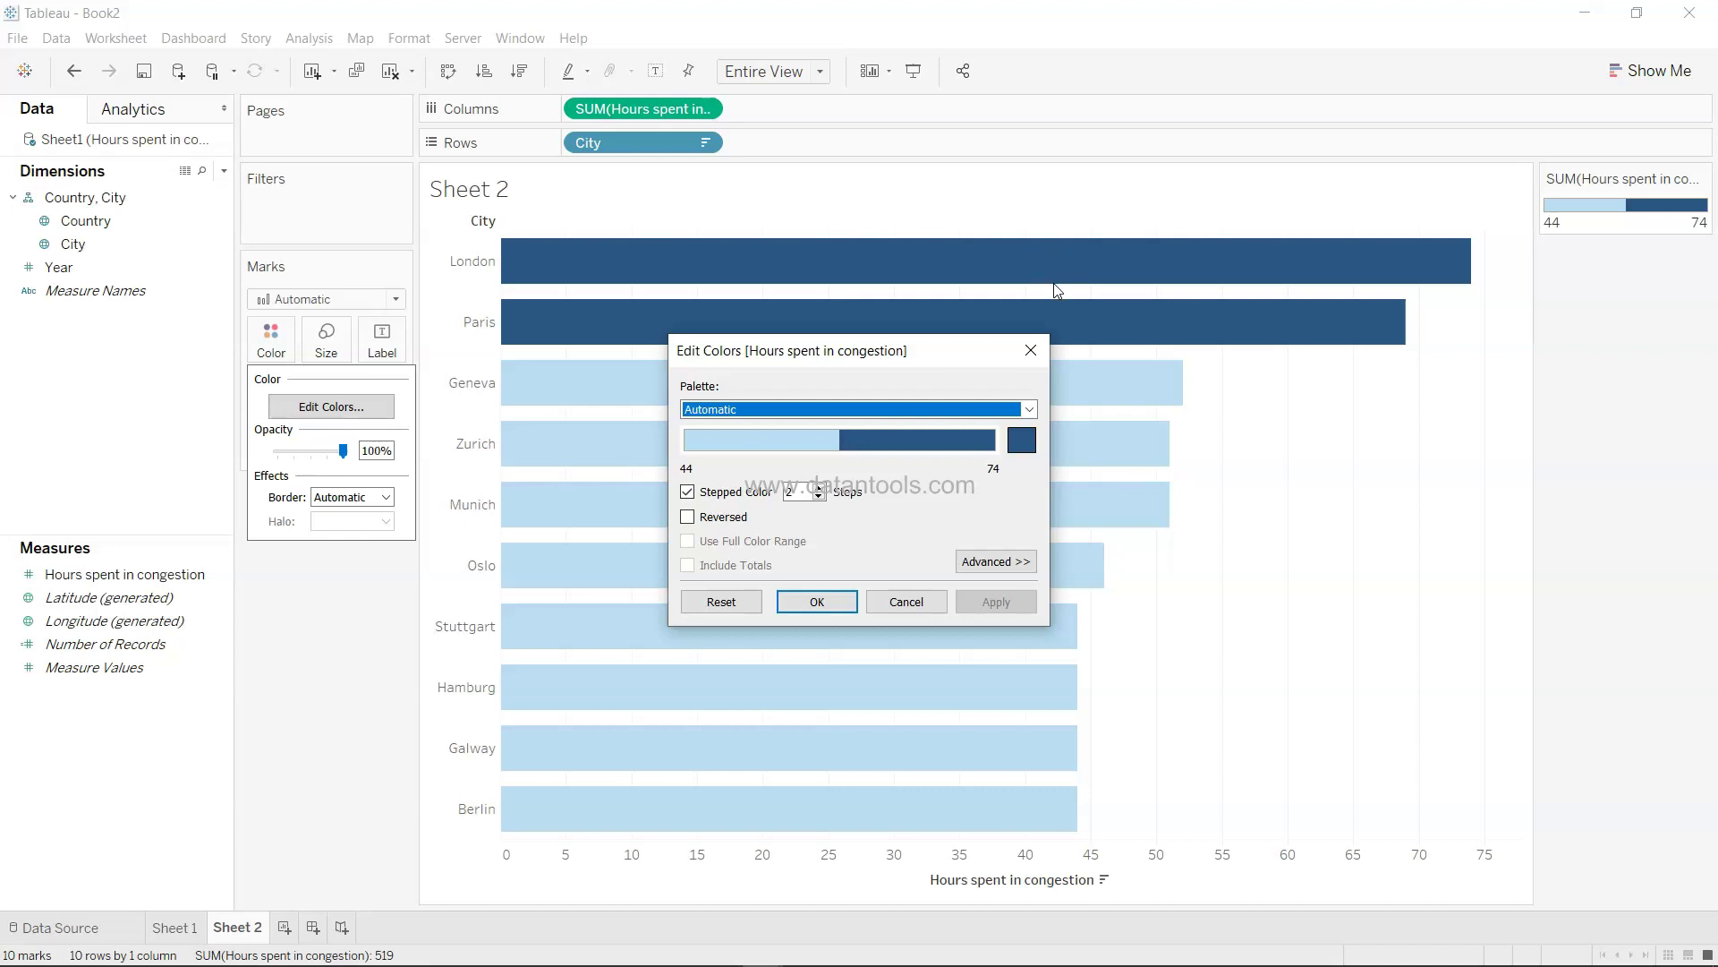
- Set the colour range Start to 70 under Advanced, then apply and confirm
drag(1020, 350, 1021, 296)
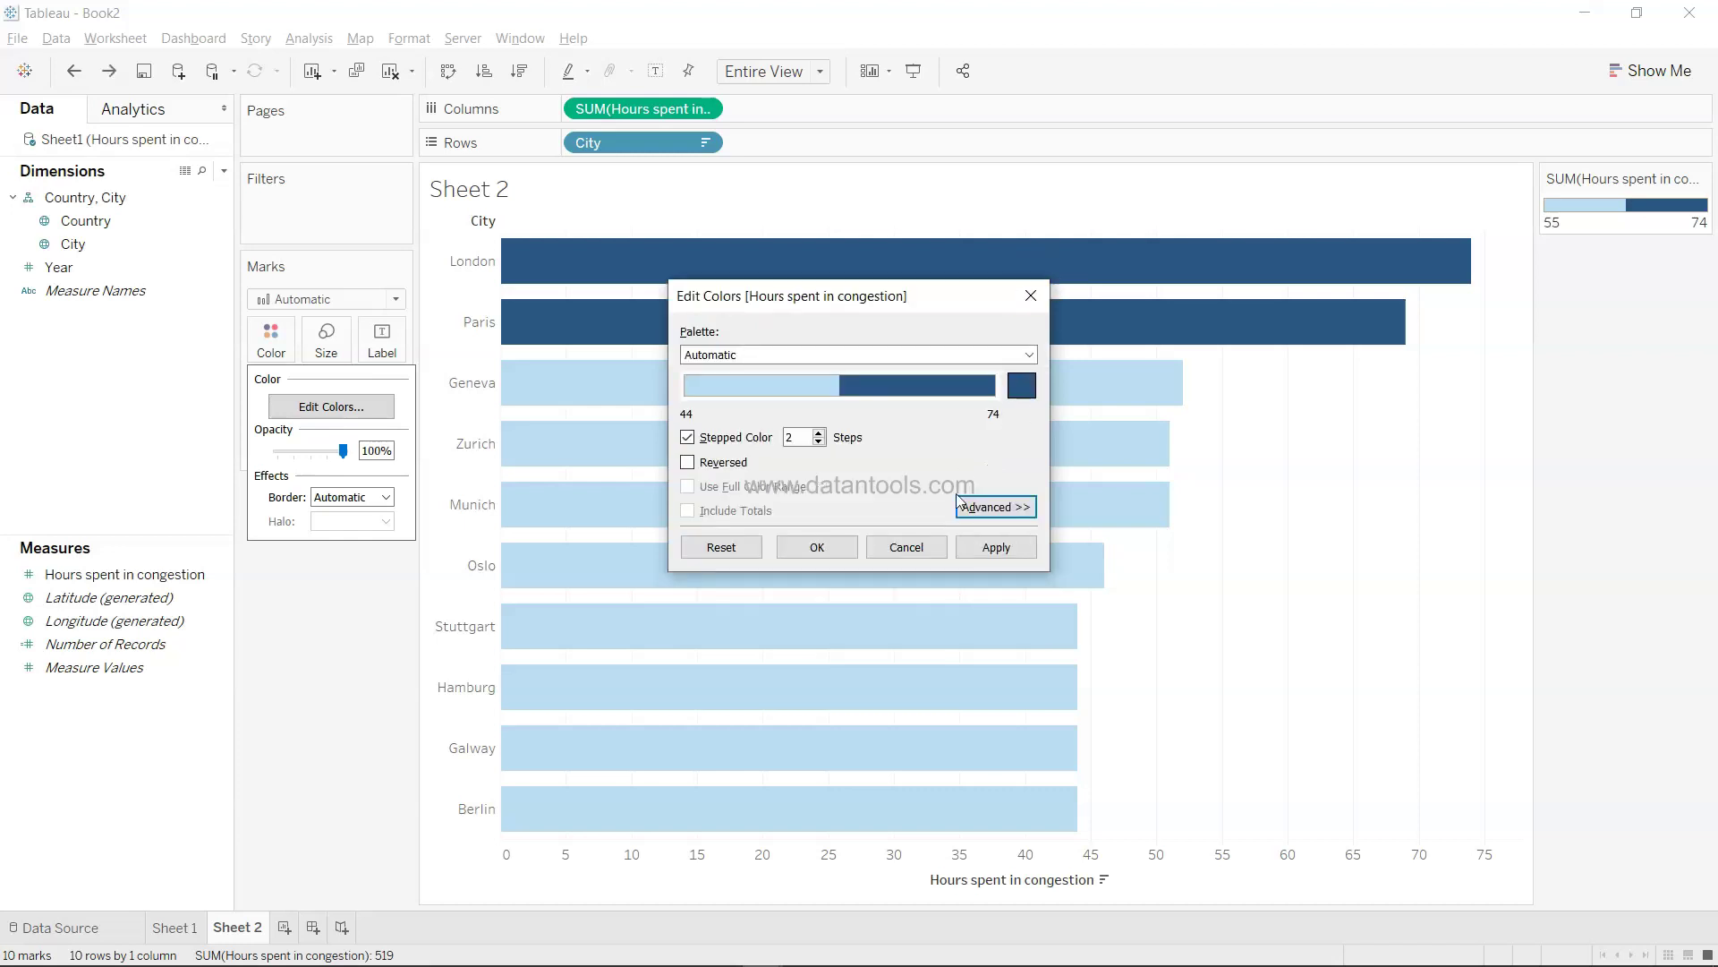
click(1000, 508)
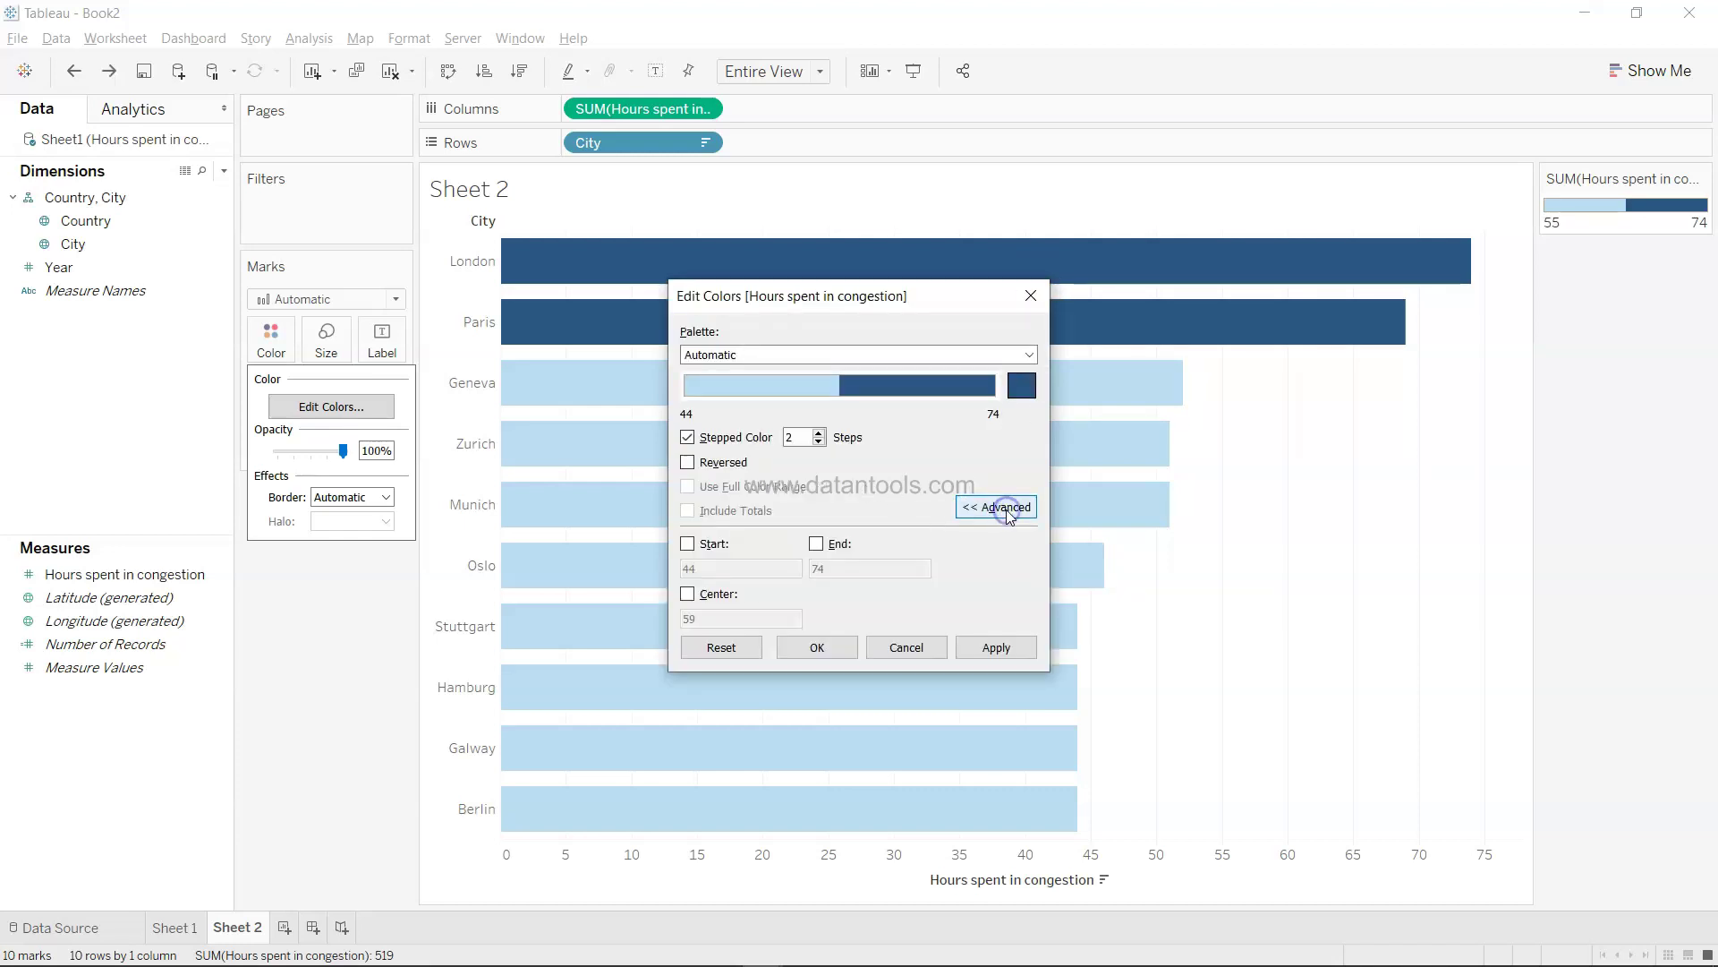
click(713, 544)
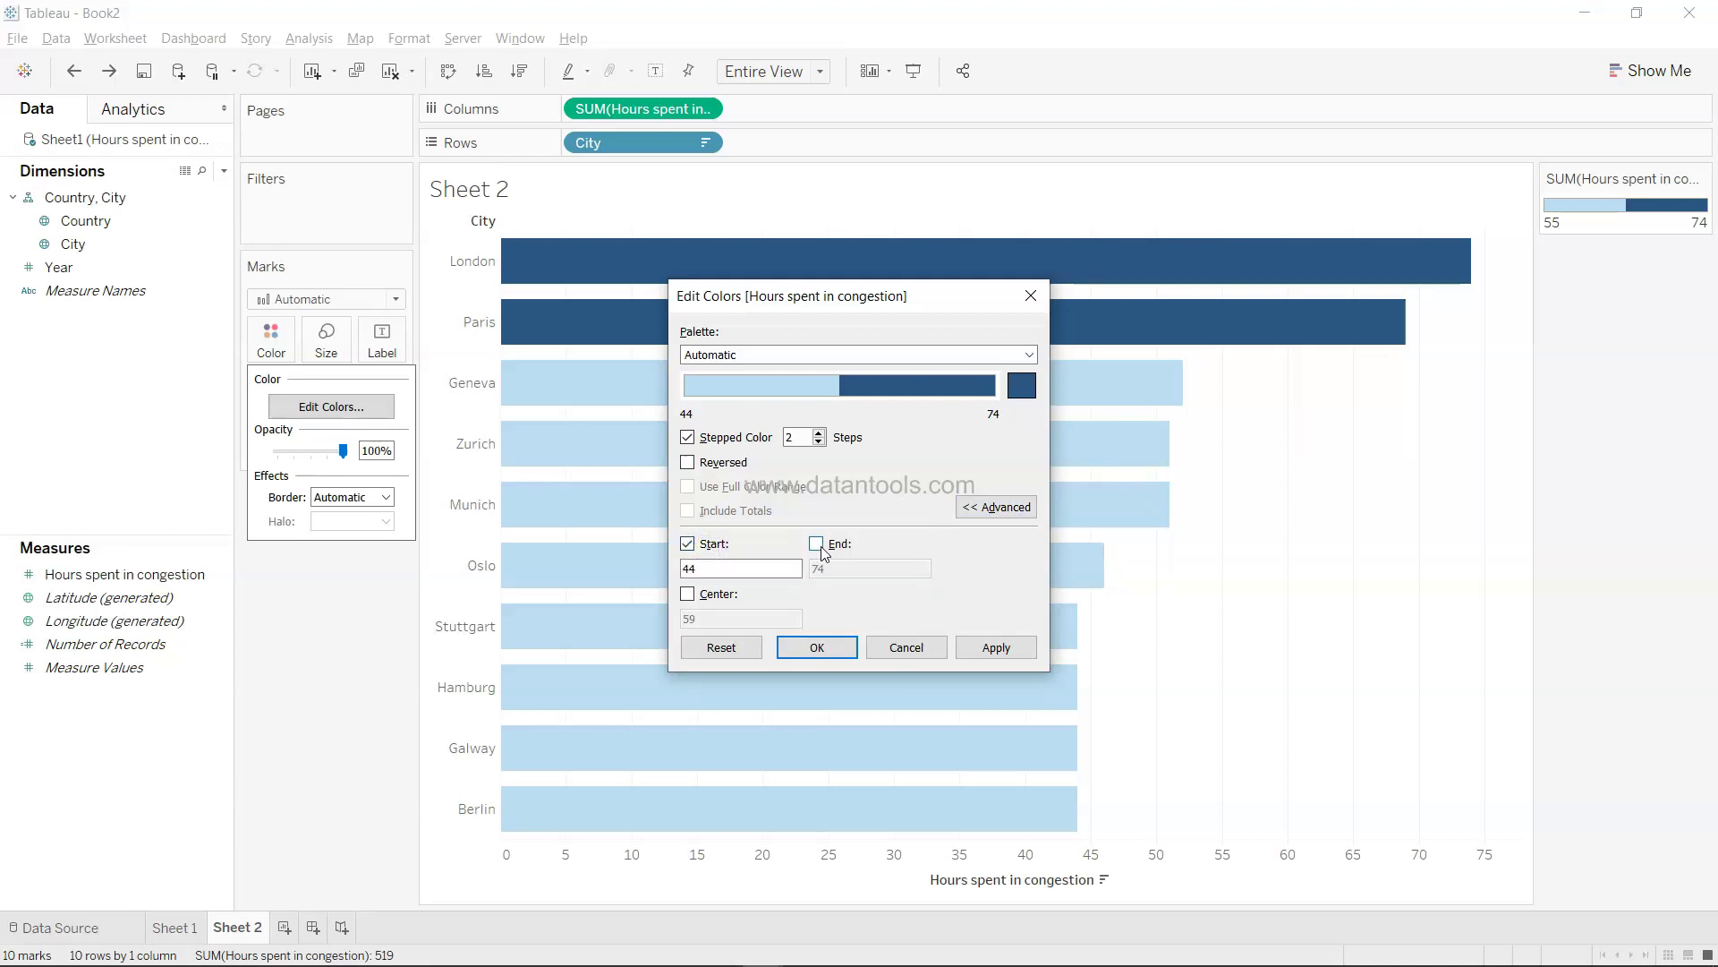
double_click(747, 568)
text(70)
click(1010, 651)
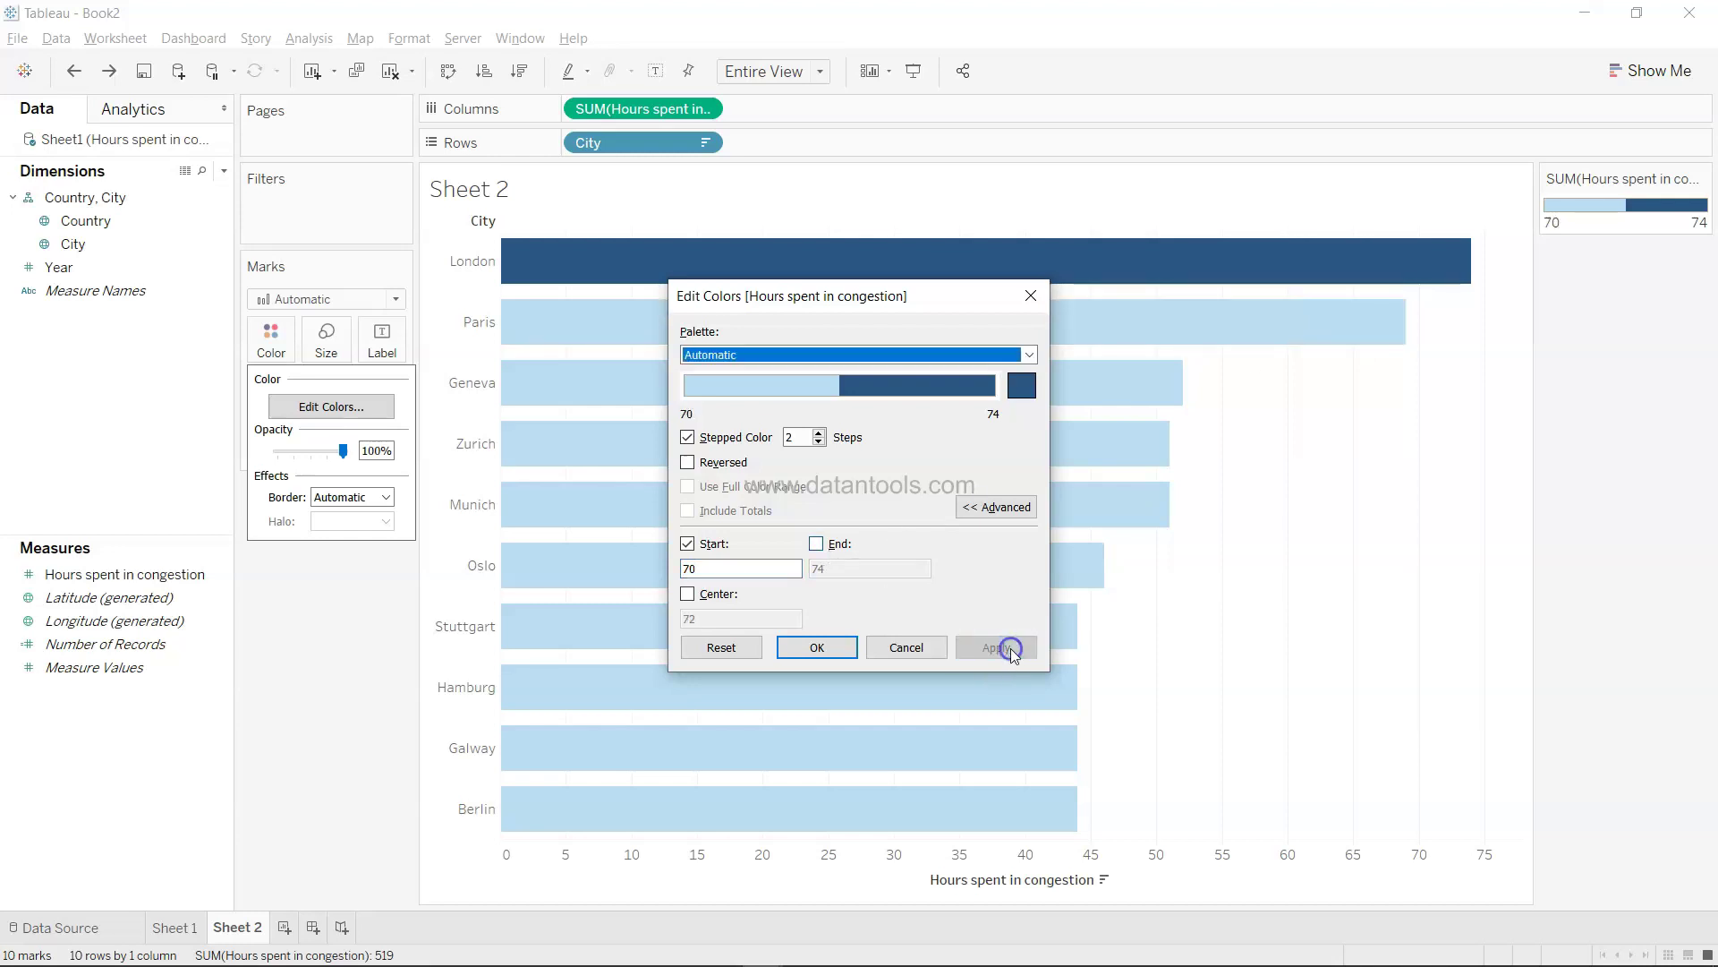
click(833, 648)
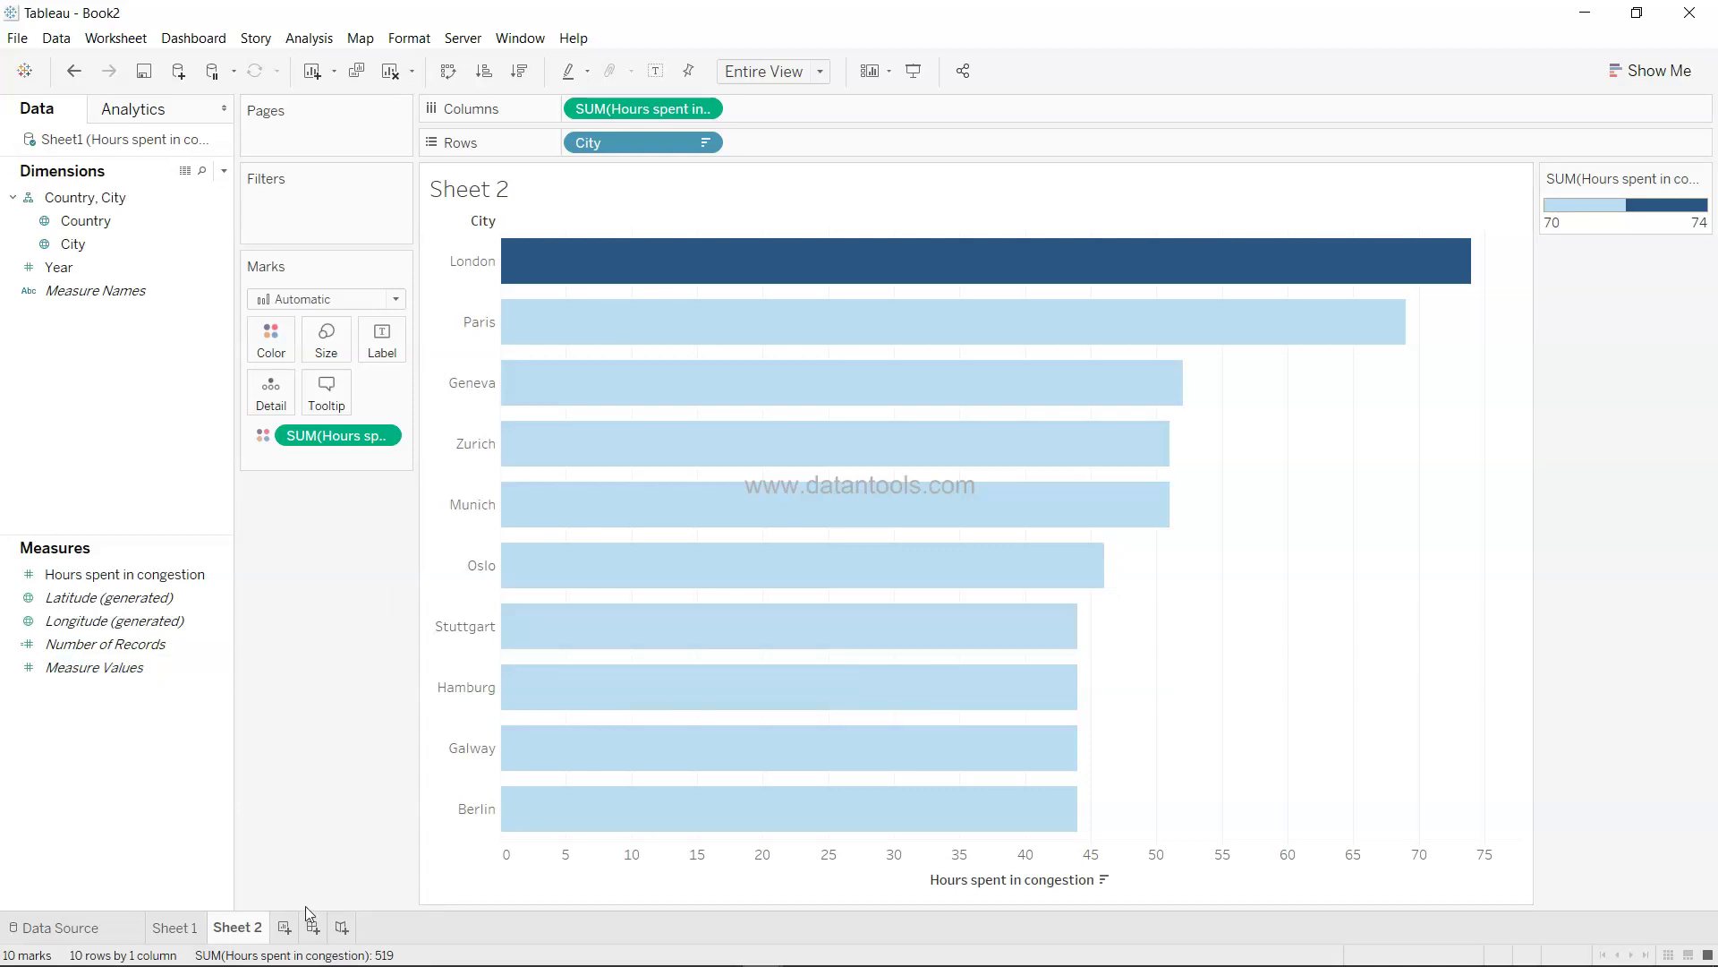
click(285, 928)
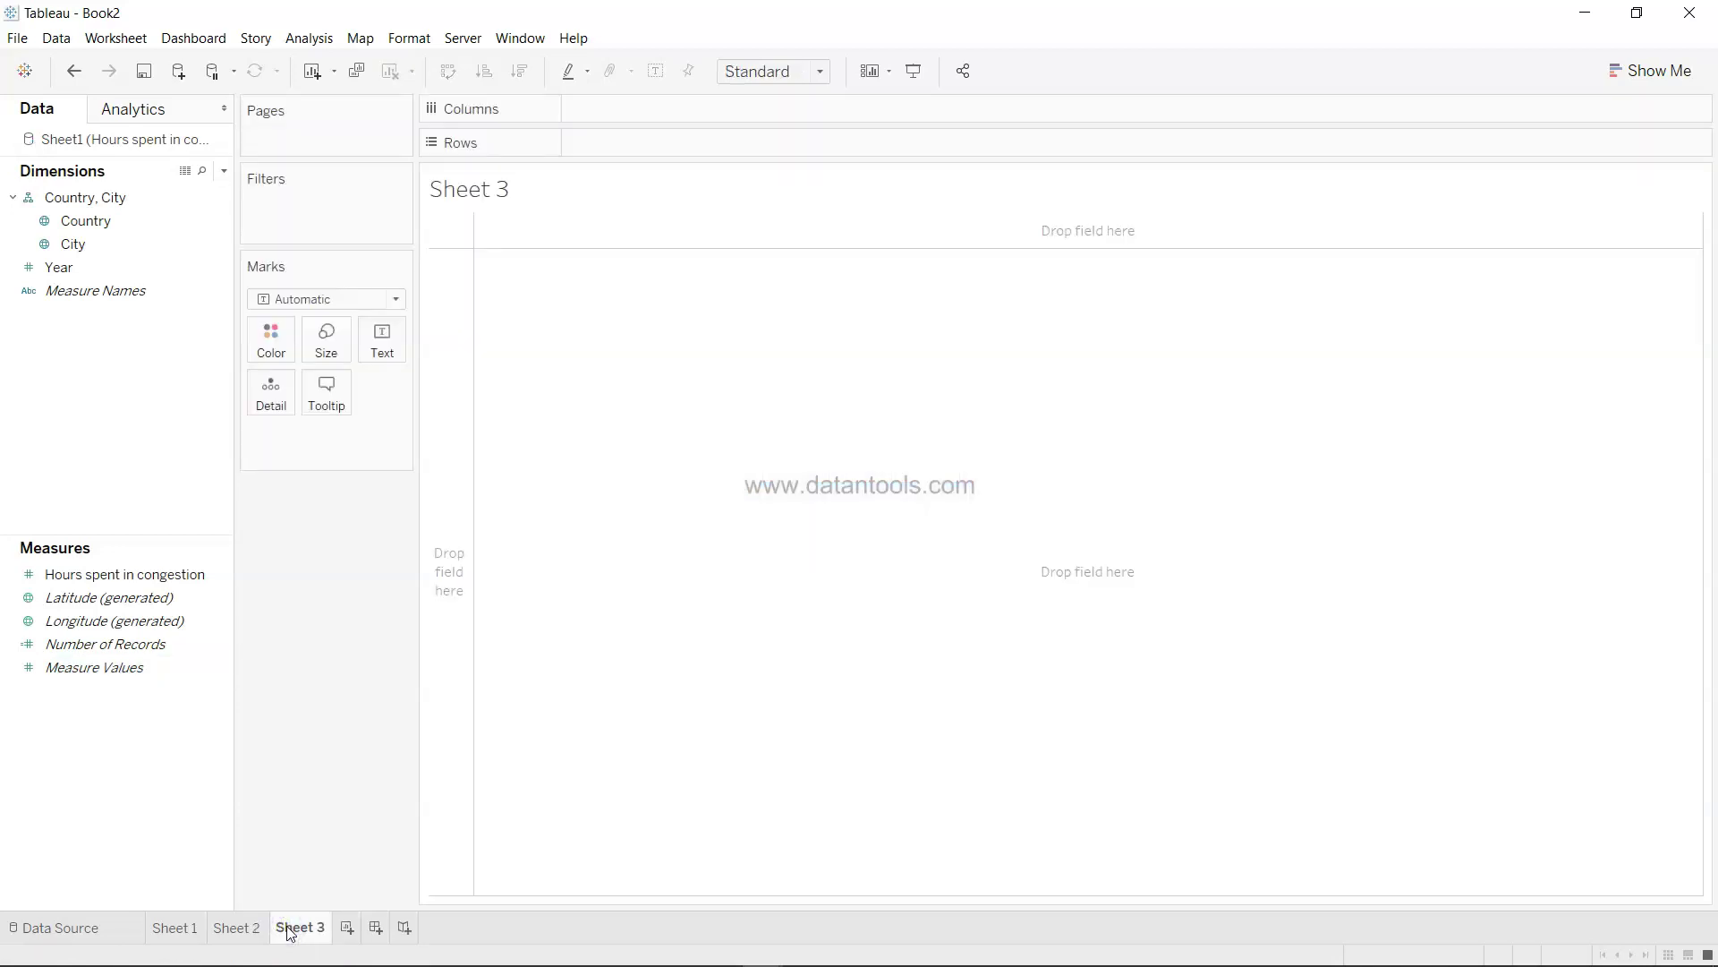
- Build a treemap of City by Hours spent in congestion on Sheet 3 via Show Me
click(166, 267)
click(167, 241)
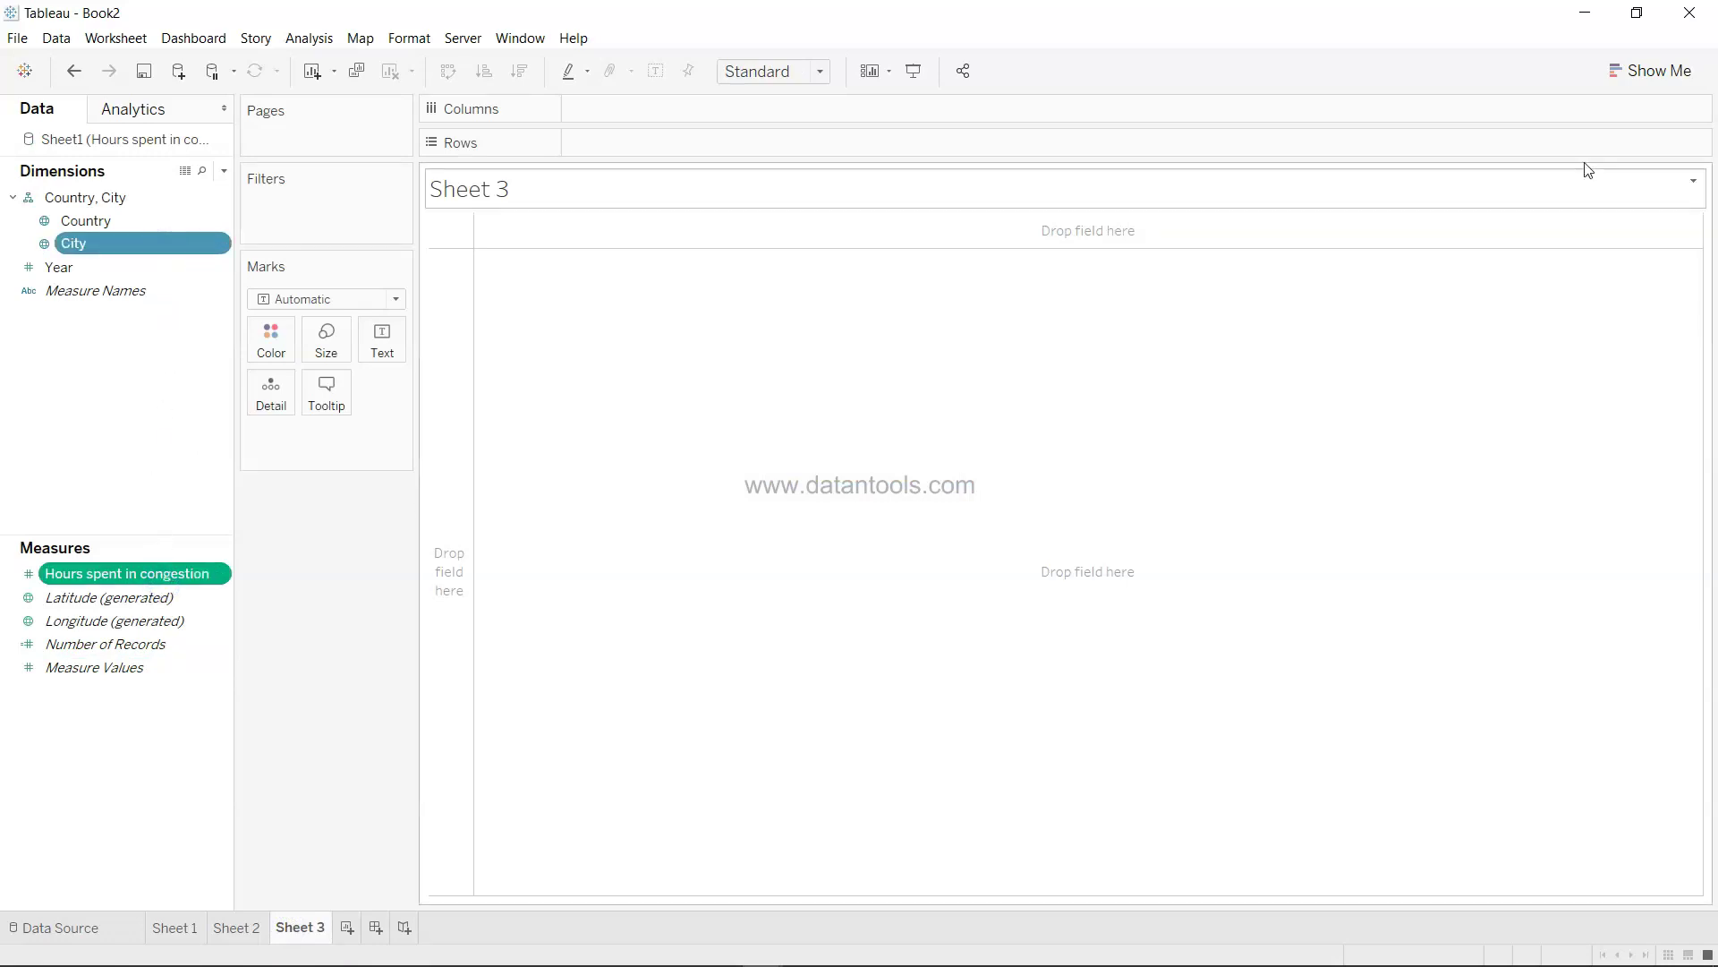
click(1643, 85)
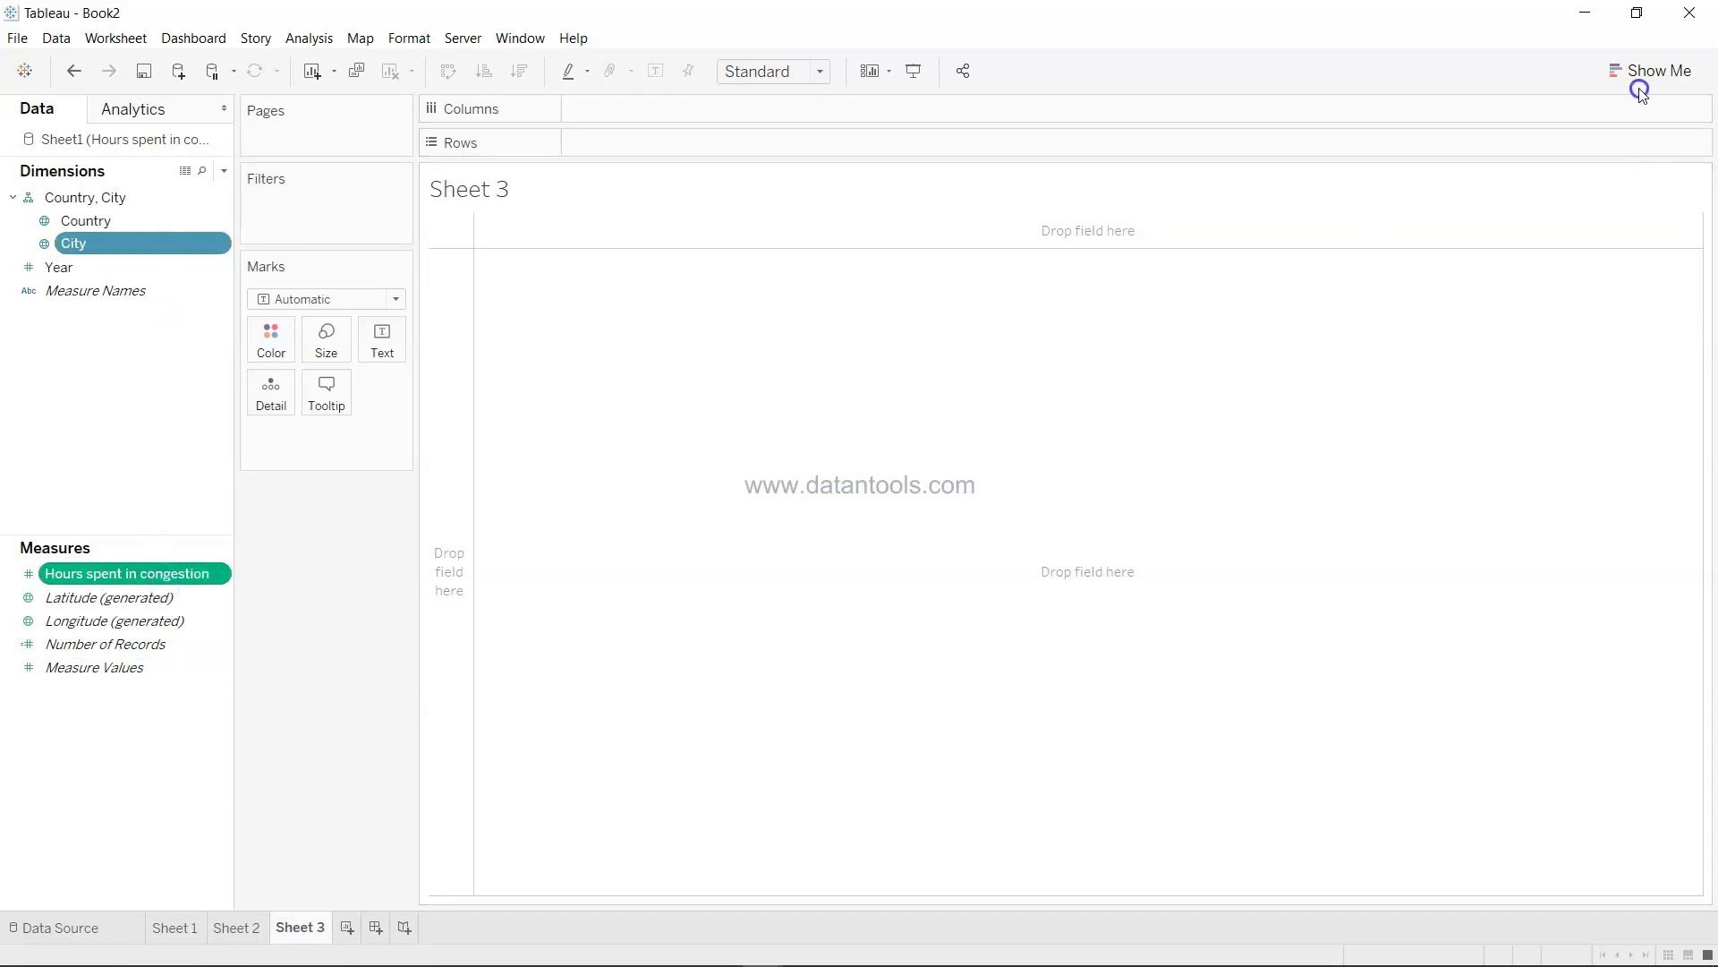
click(1647, 69)
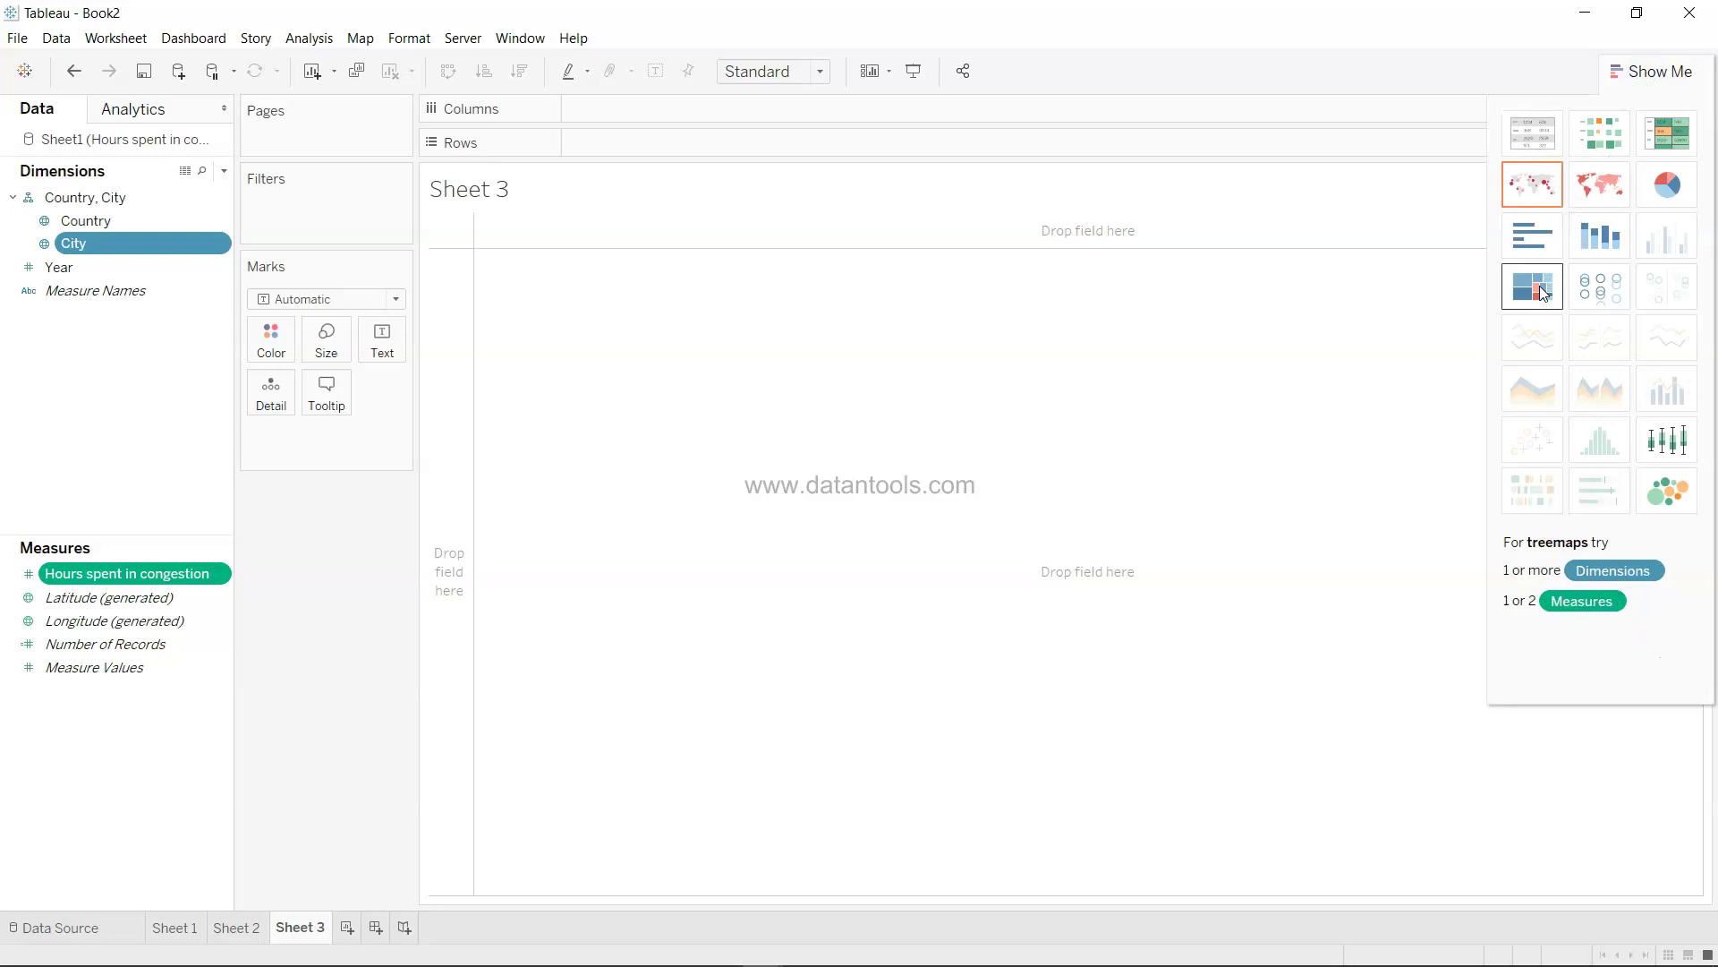
click(1541, 292)
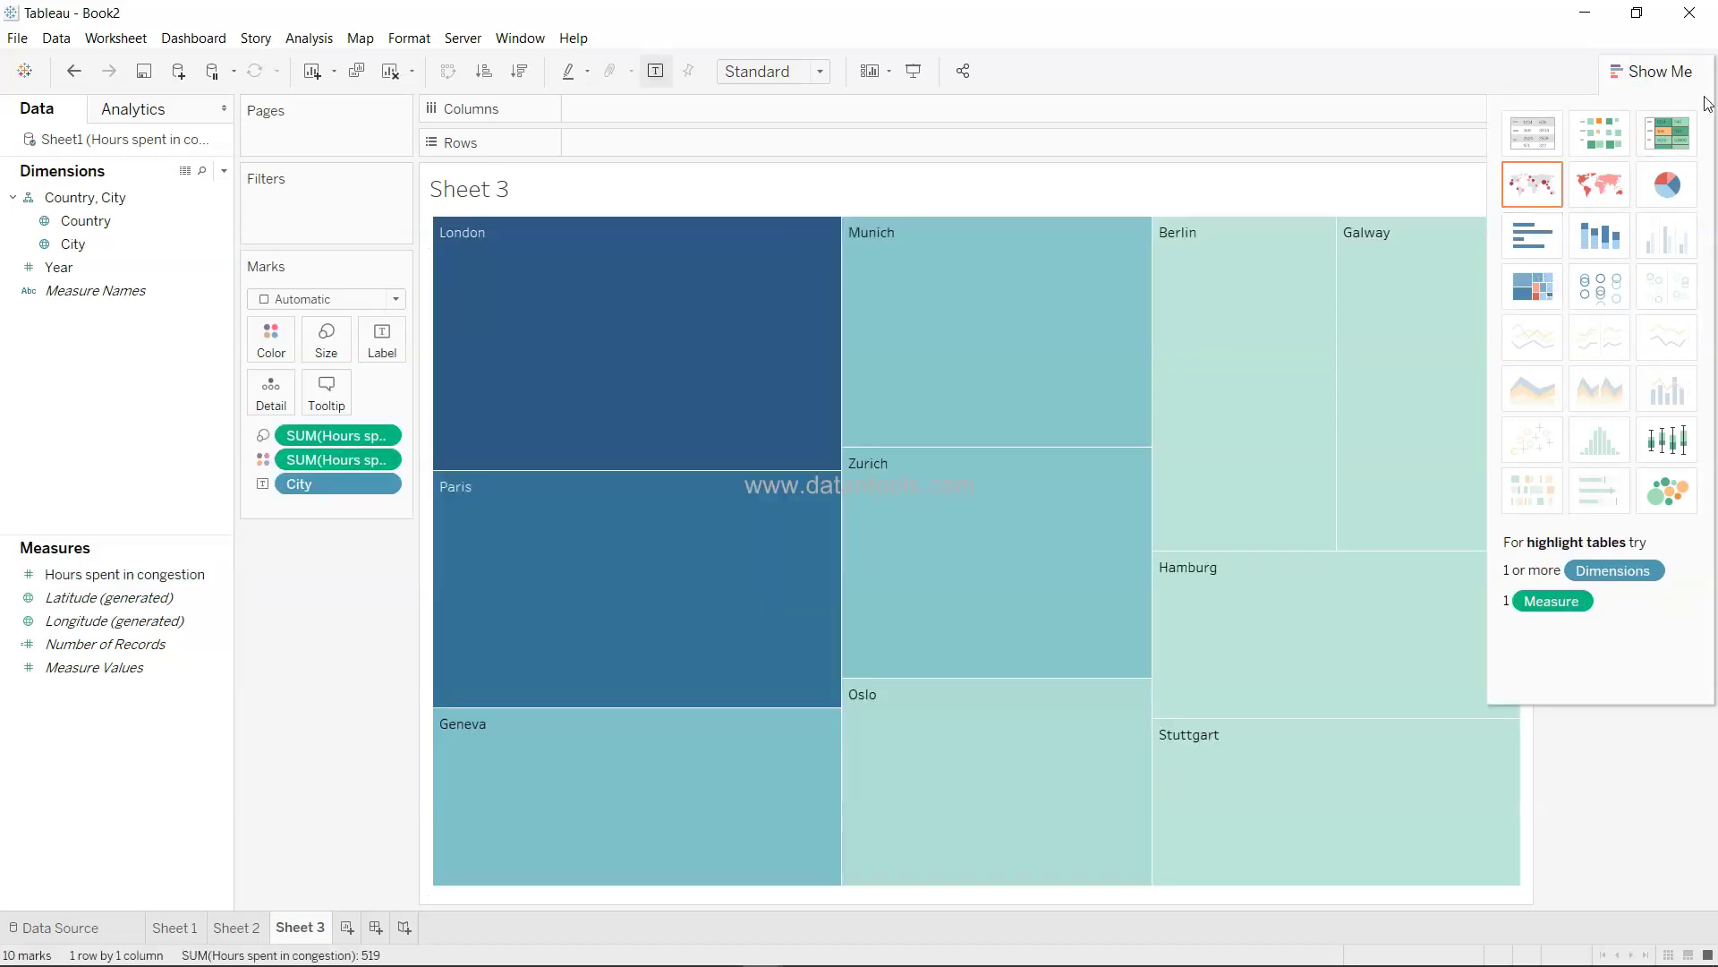
click(1680, 80)
- Check the treemap tile values and add a new blank Sheet 4
mouse_move(800, 742)
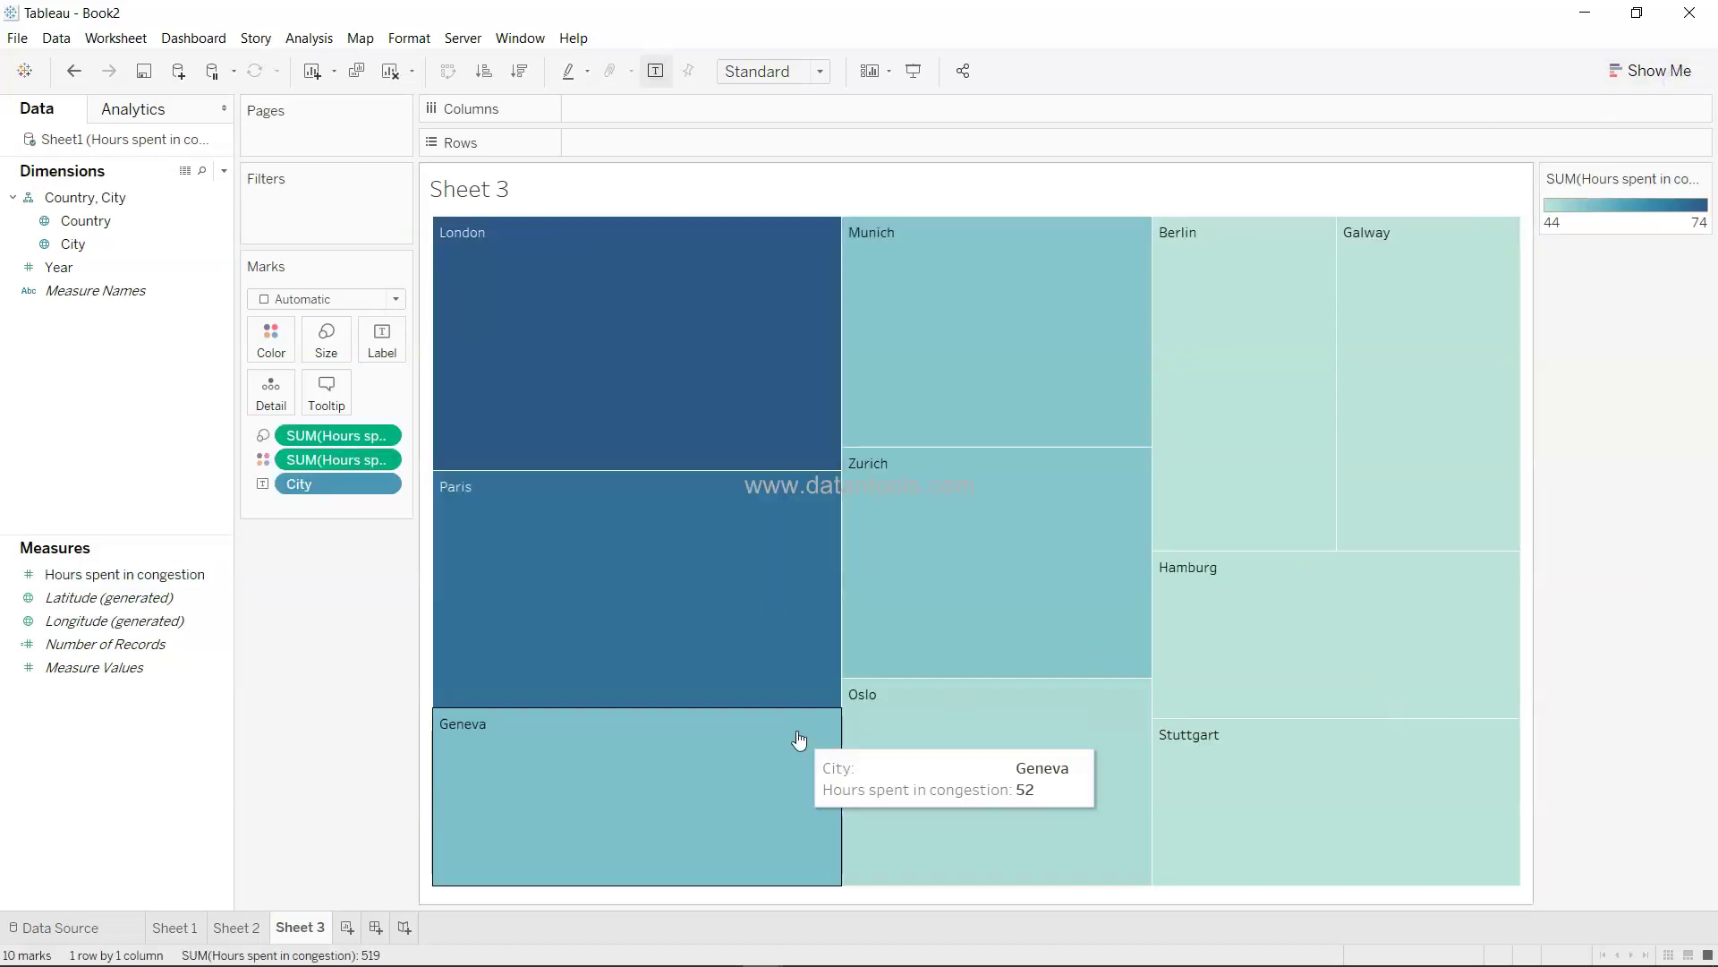
mouse_move(710, 716)
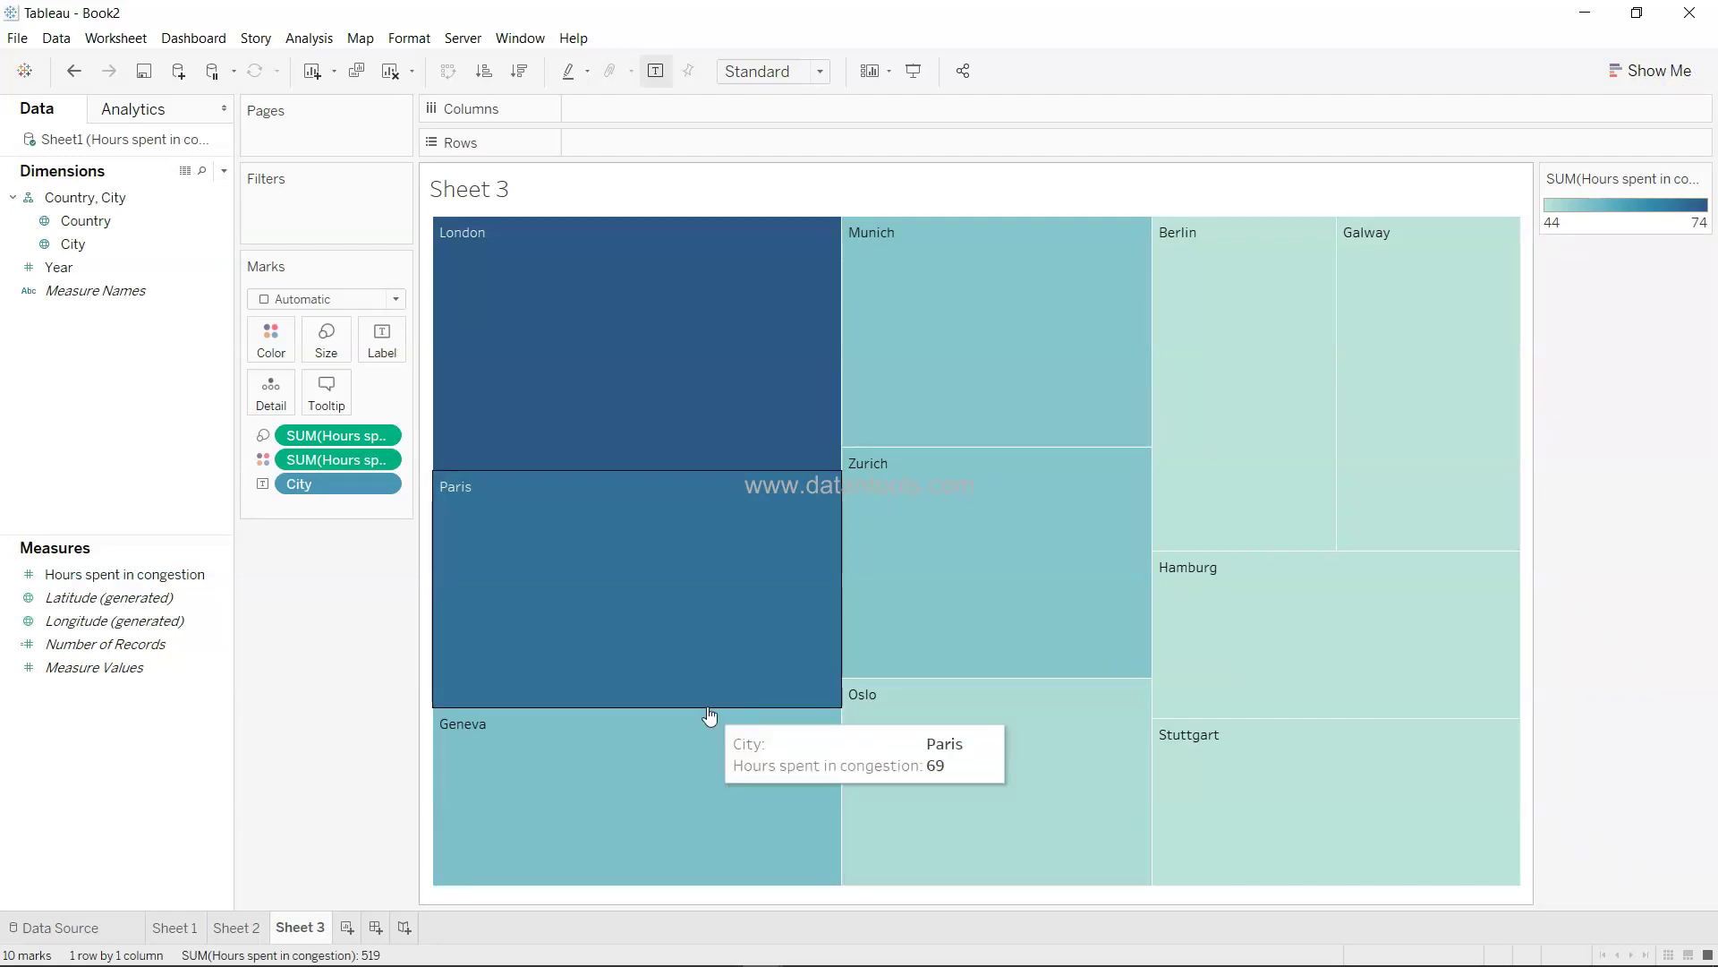
mouse_move(699, 472)
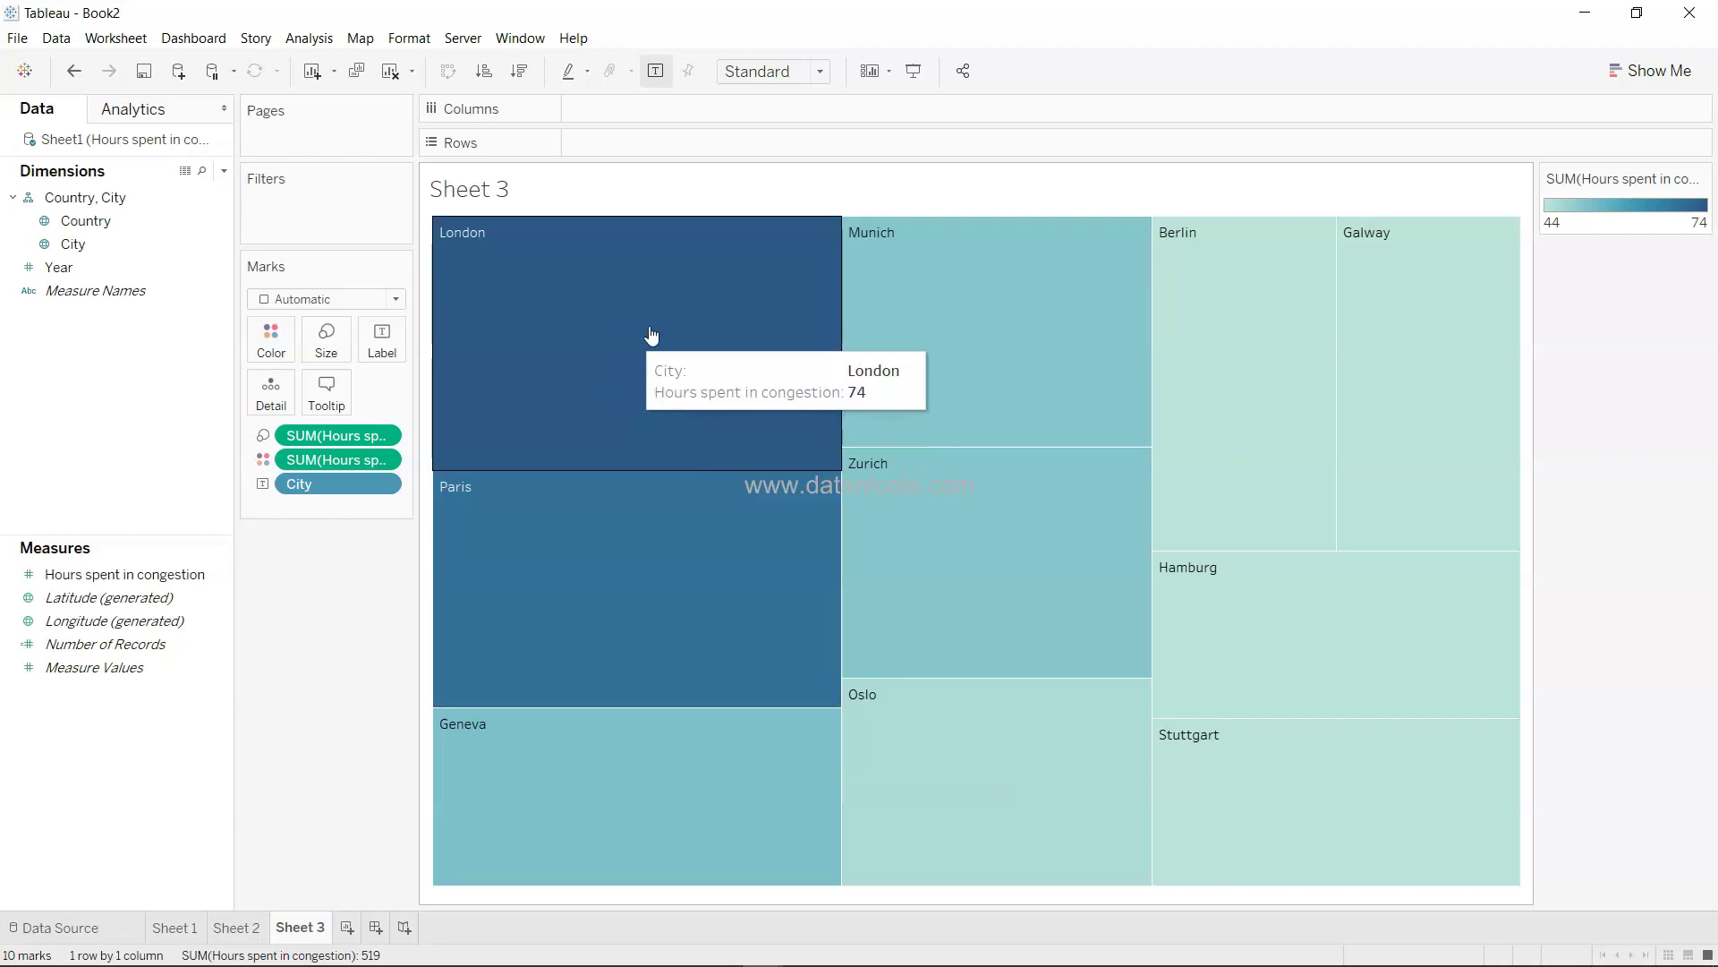
mouse_move(1420, 832)
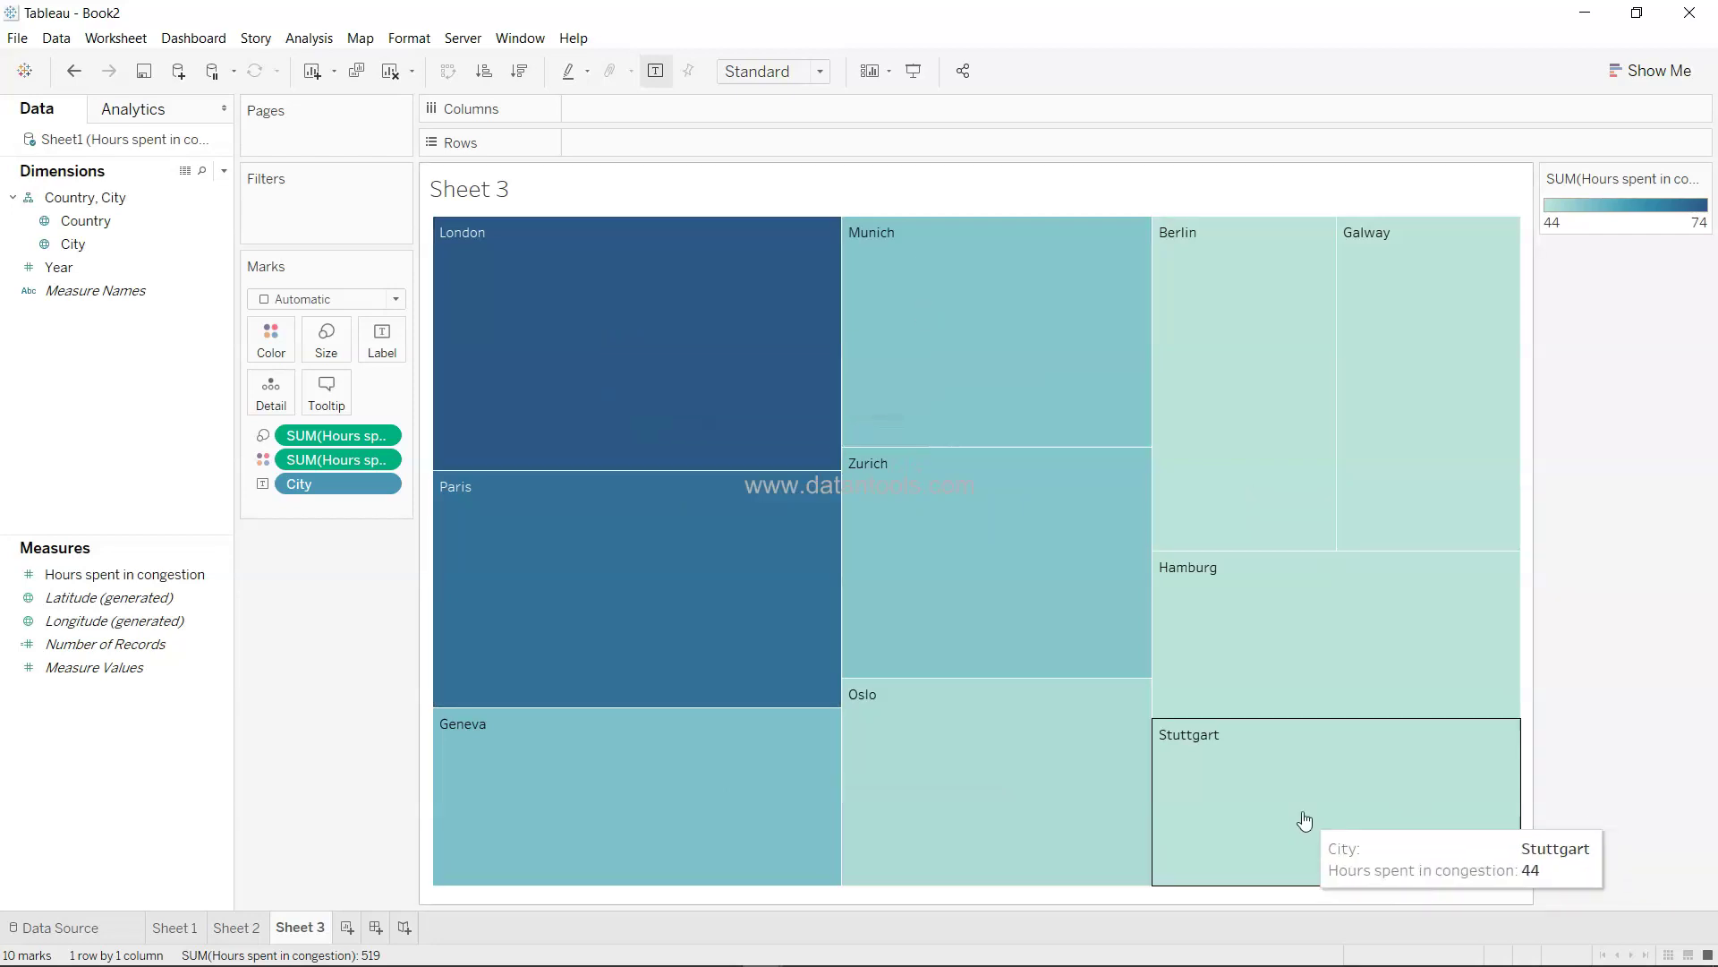
mouse_move(651, 842)
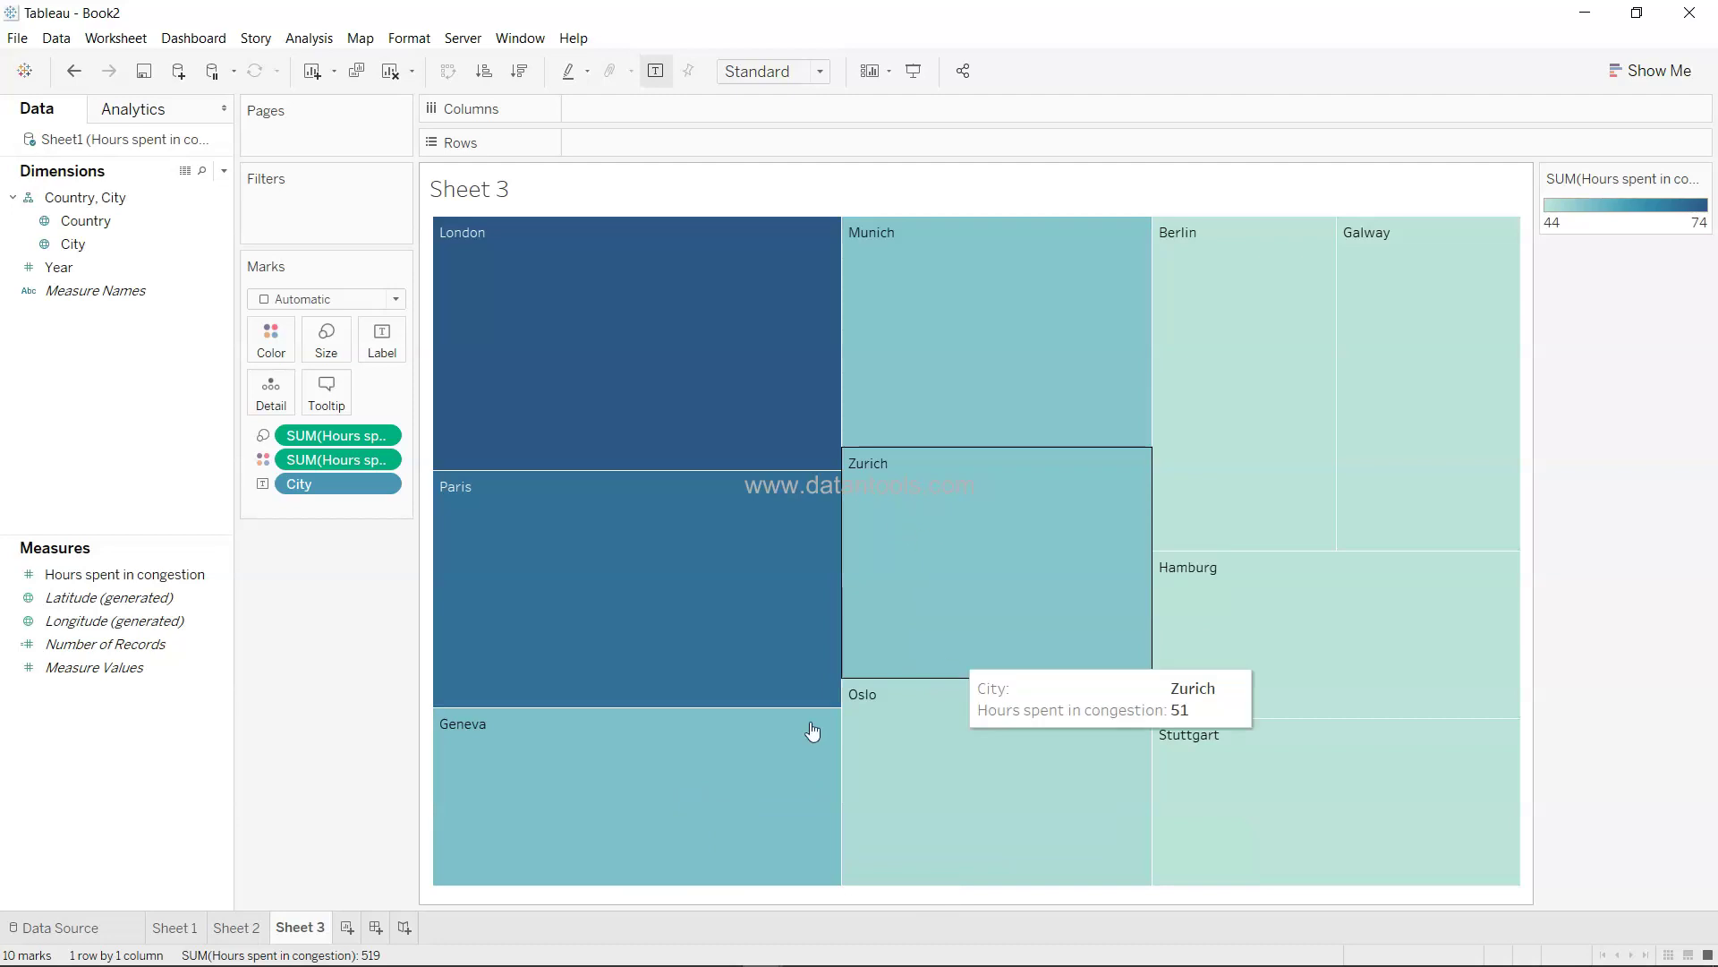
mouse_move(713, 642)
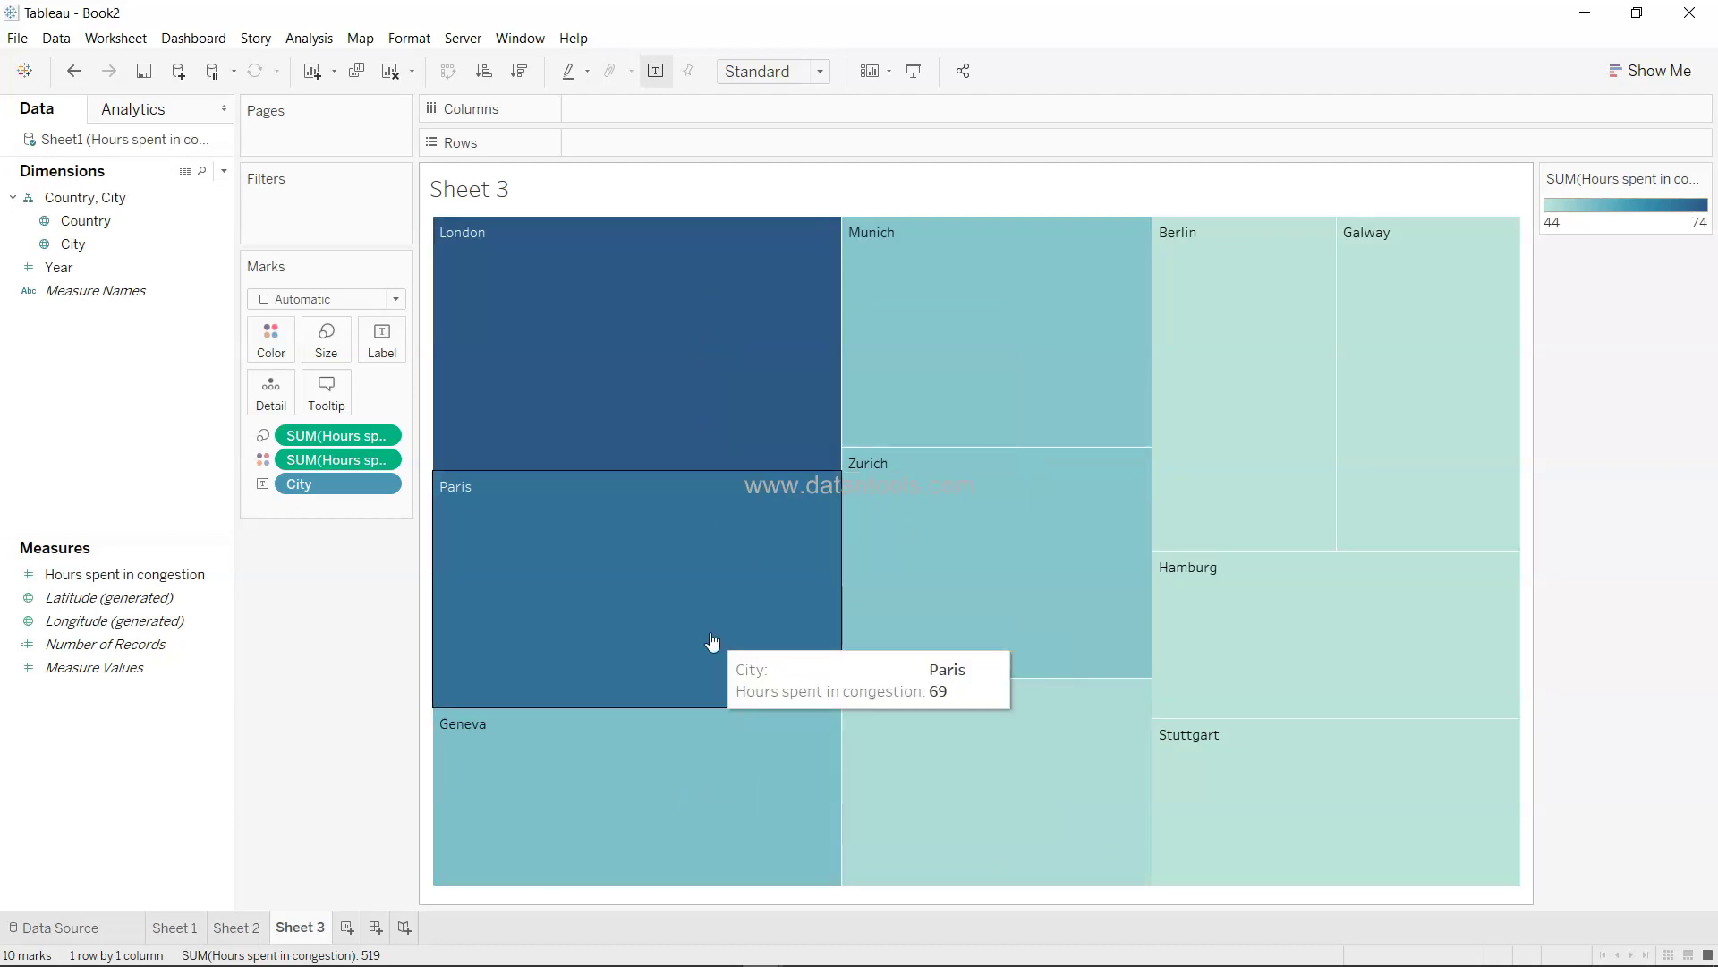
mouse_move(999, 434)
mouse_move(1023, 757)
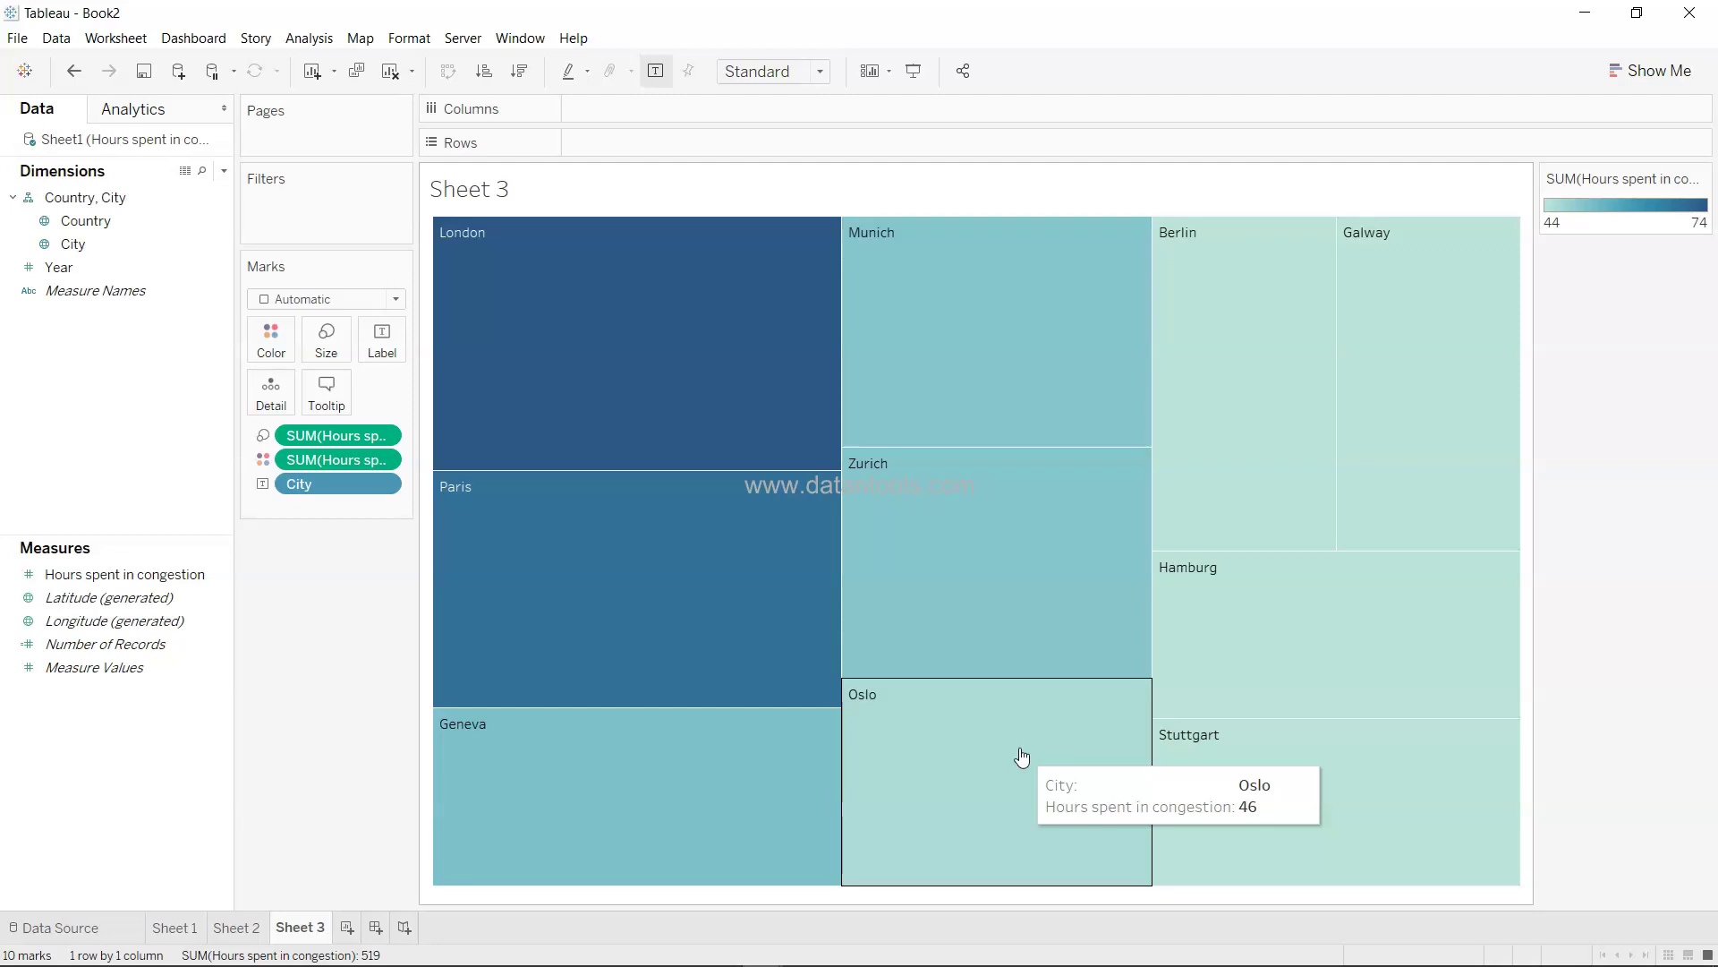
click(348, 926)
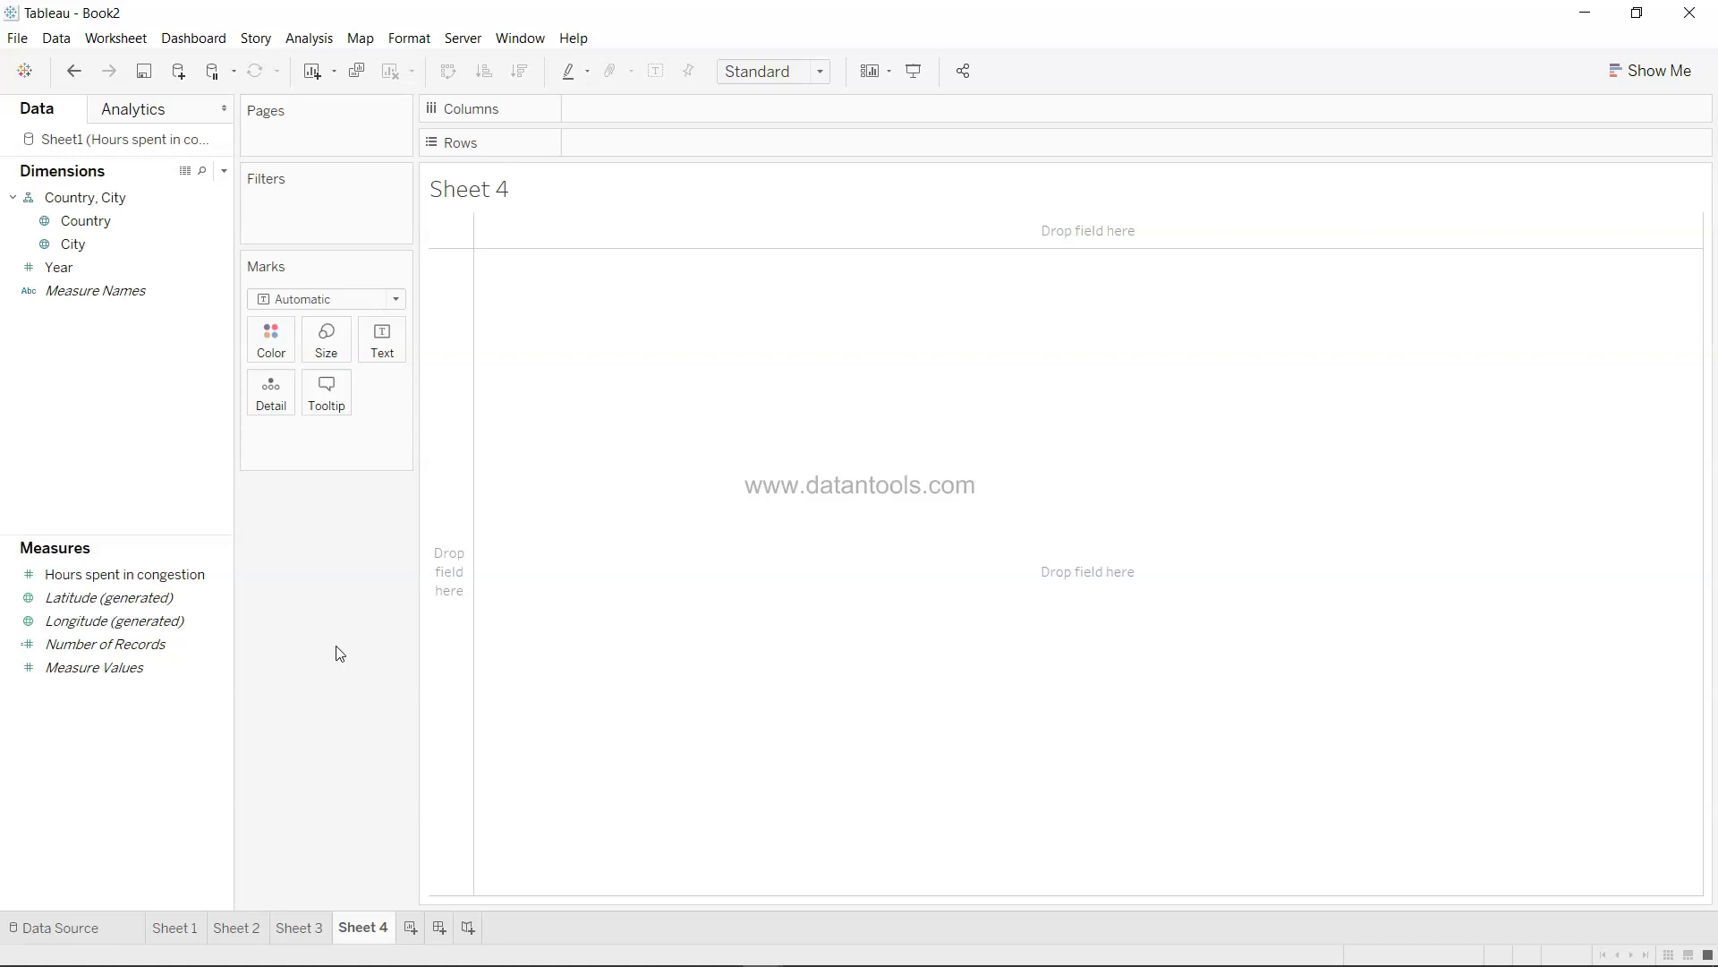
- Place Country on Columns and City on Rows, widening the country headers to show full names
drag(144, 231, 644, 111)
drag(148, 239, 652, 147)
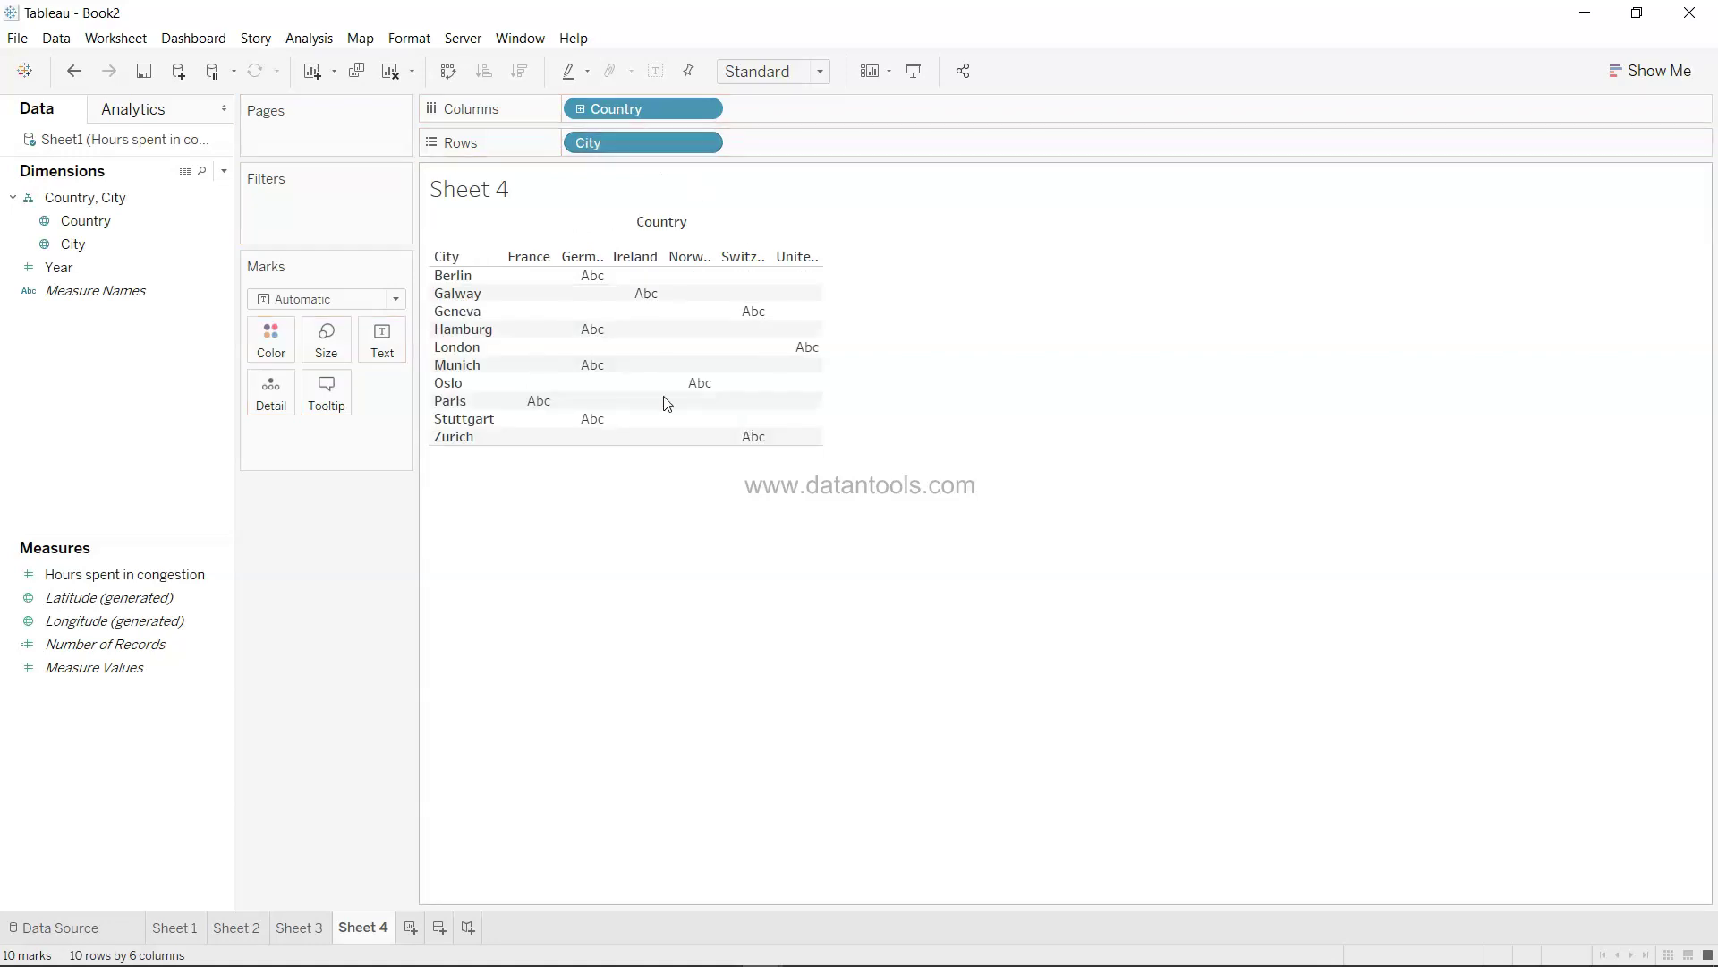
mouse_move(712, 386)
drag(821, 255, 893, 268)
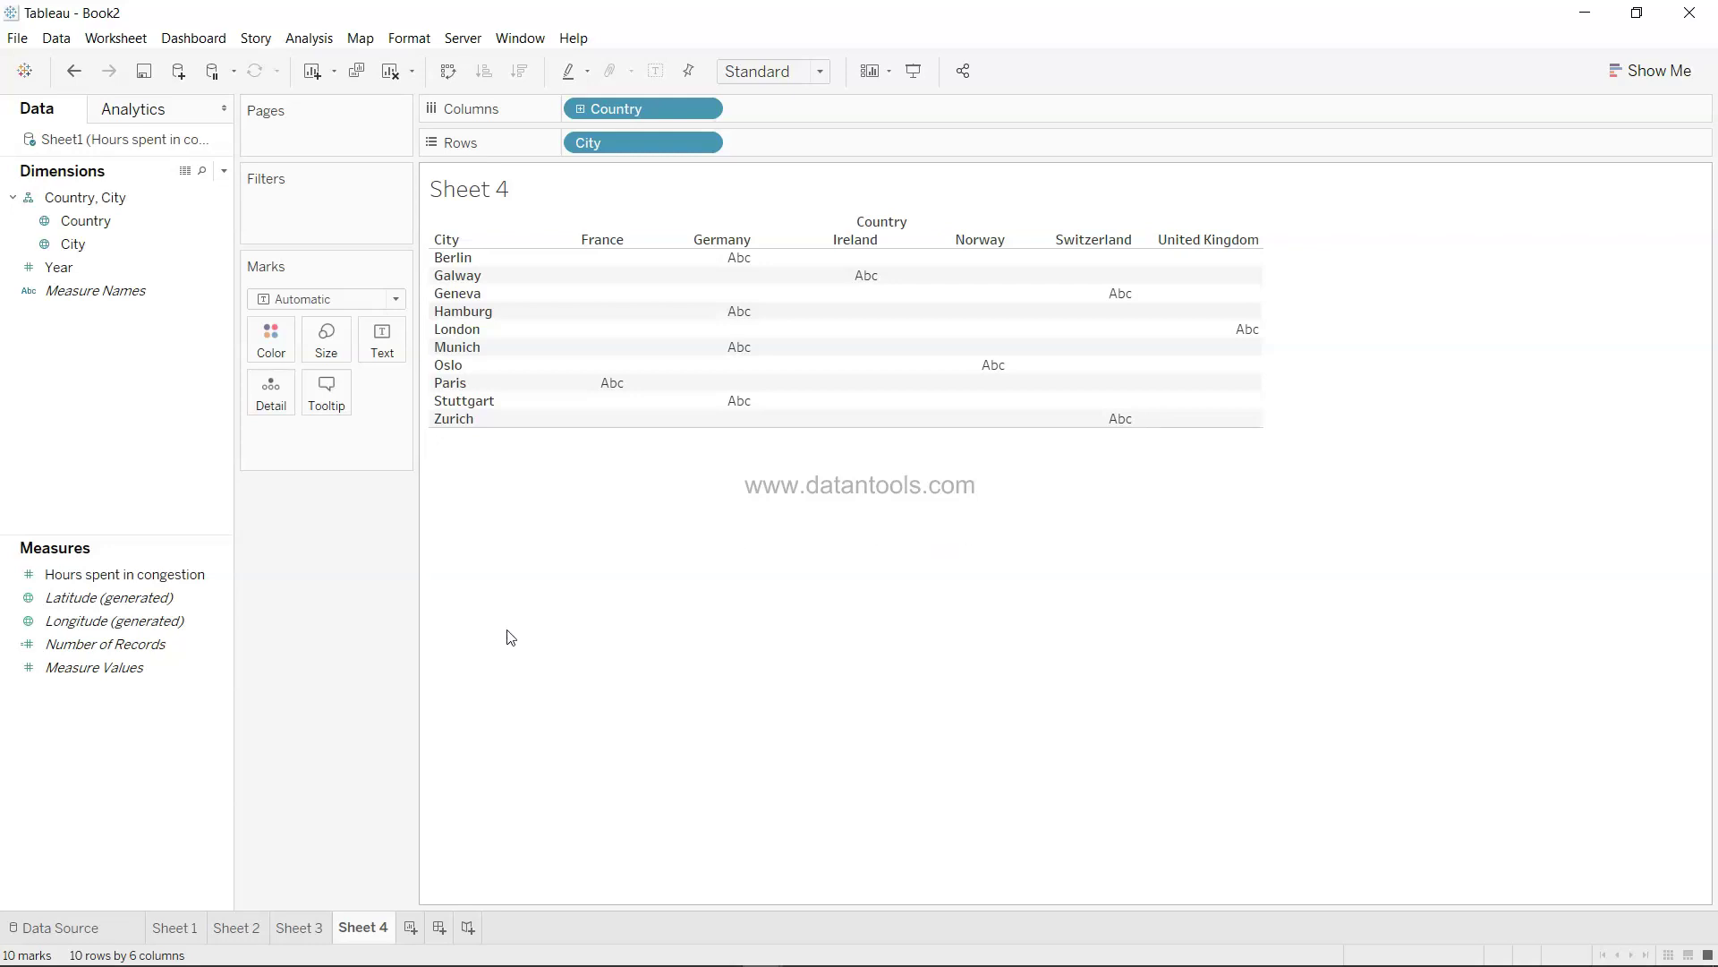
- Drag Hours spent in congestion onto the Marks card and set the mark type to Gantt Bar
click(209, 576)
mouse_move(212, 582)
mouse_down()
mouse_move(318, 433)
mouse_move(324, 304)
mouse_up()
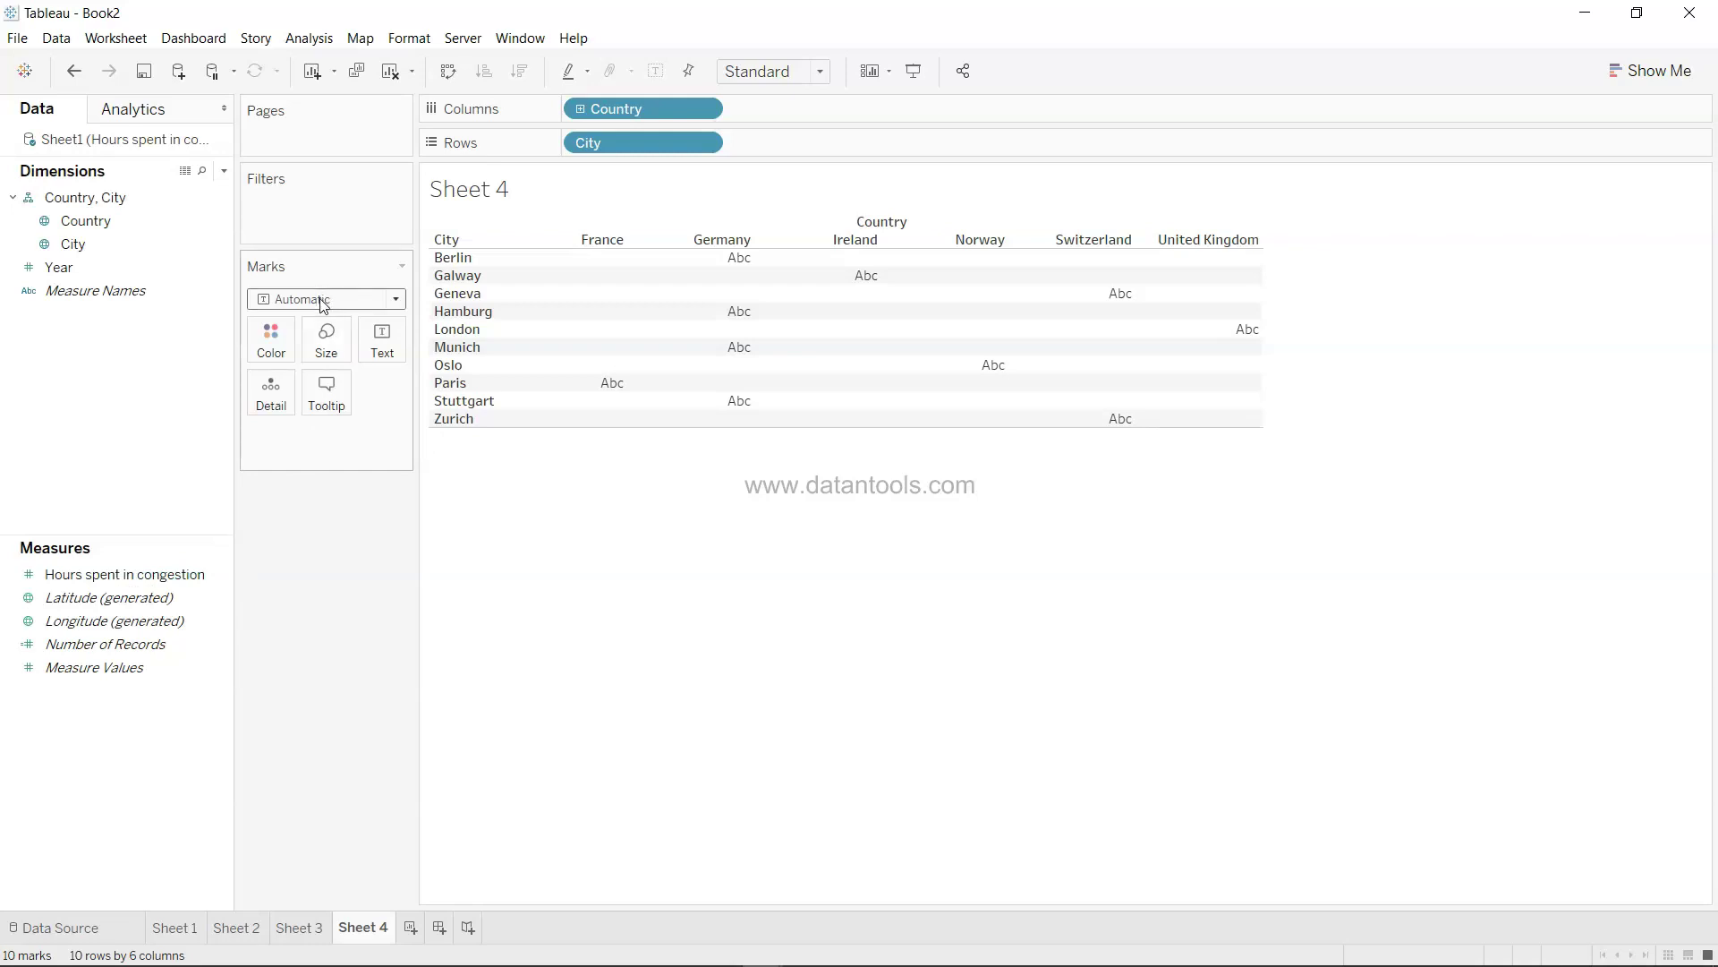
click(324, 304)
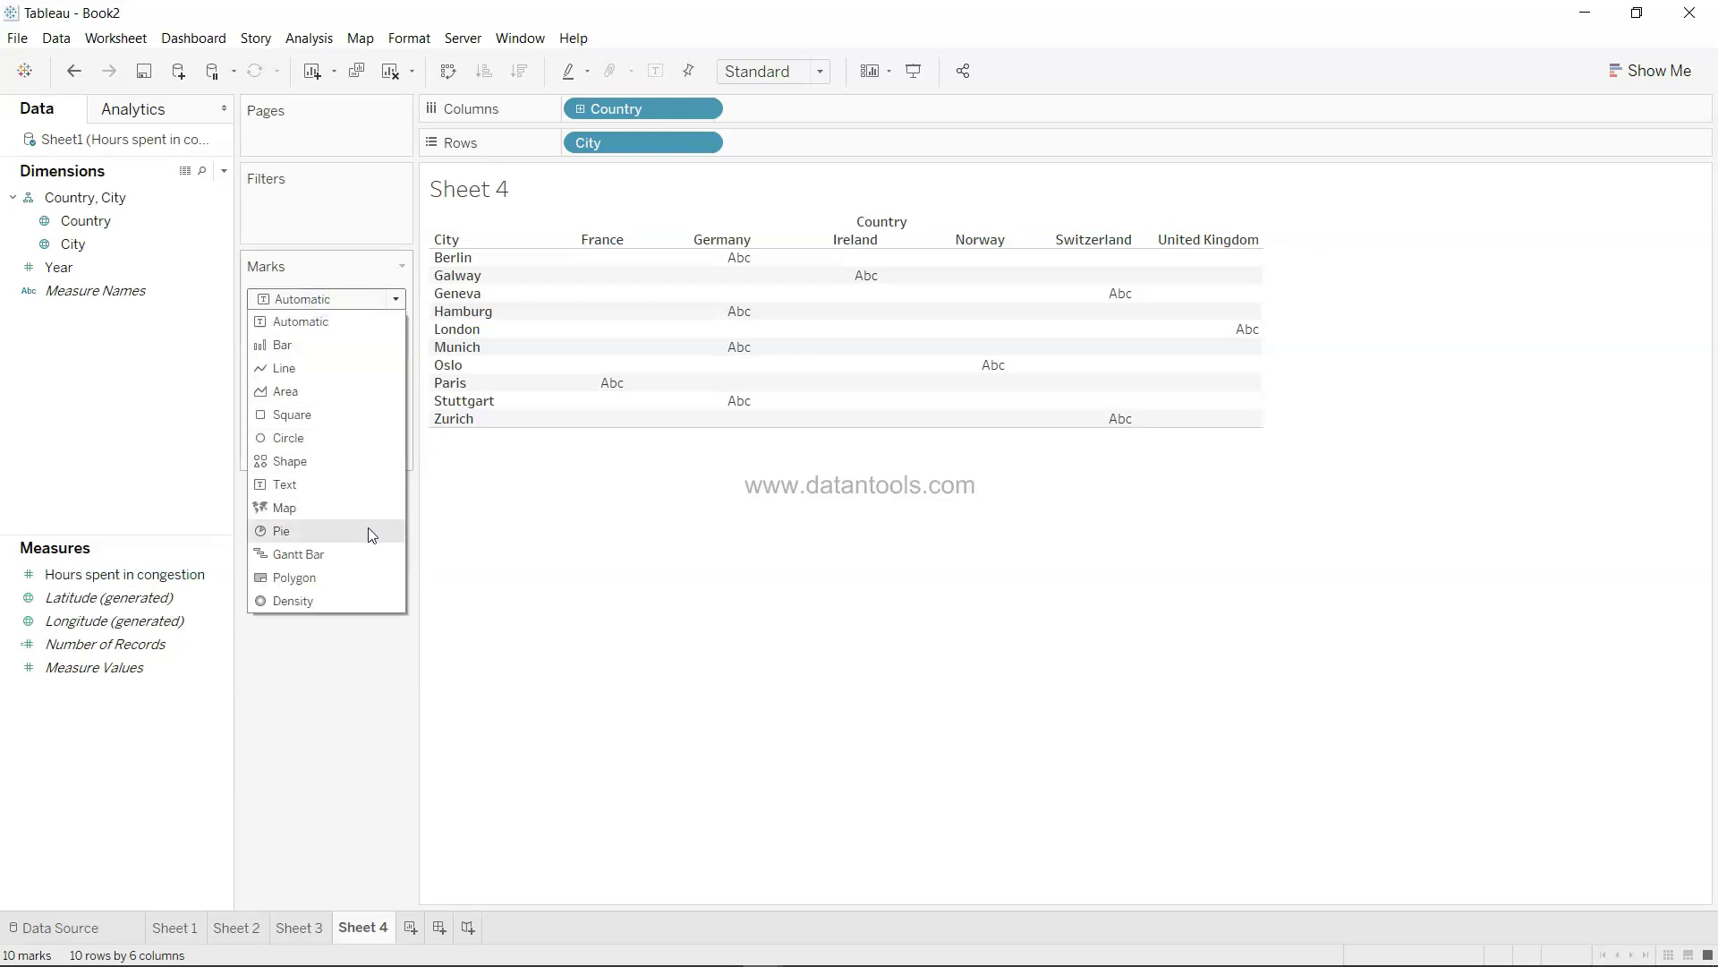
click(368, 552)
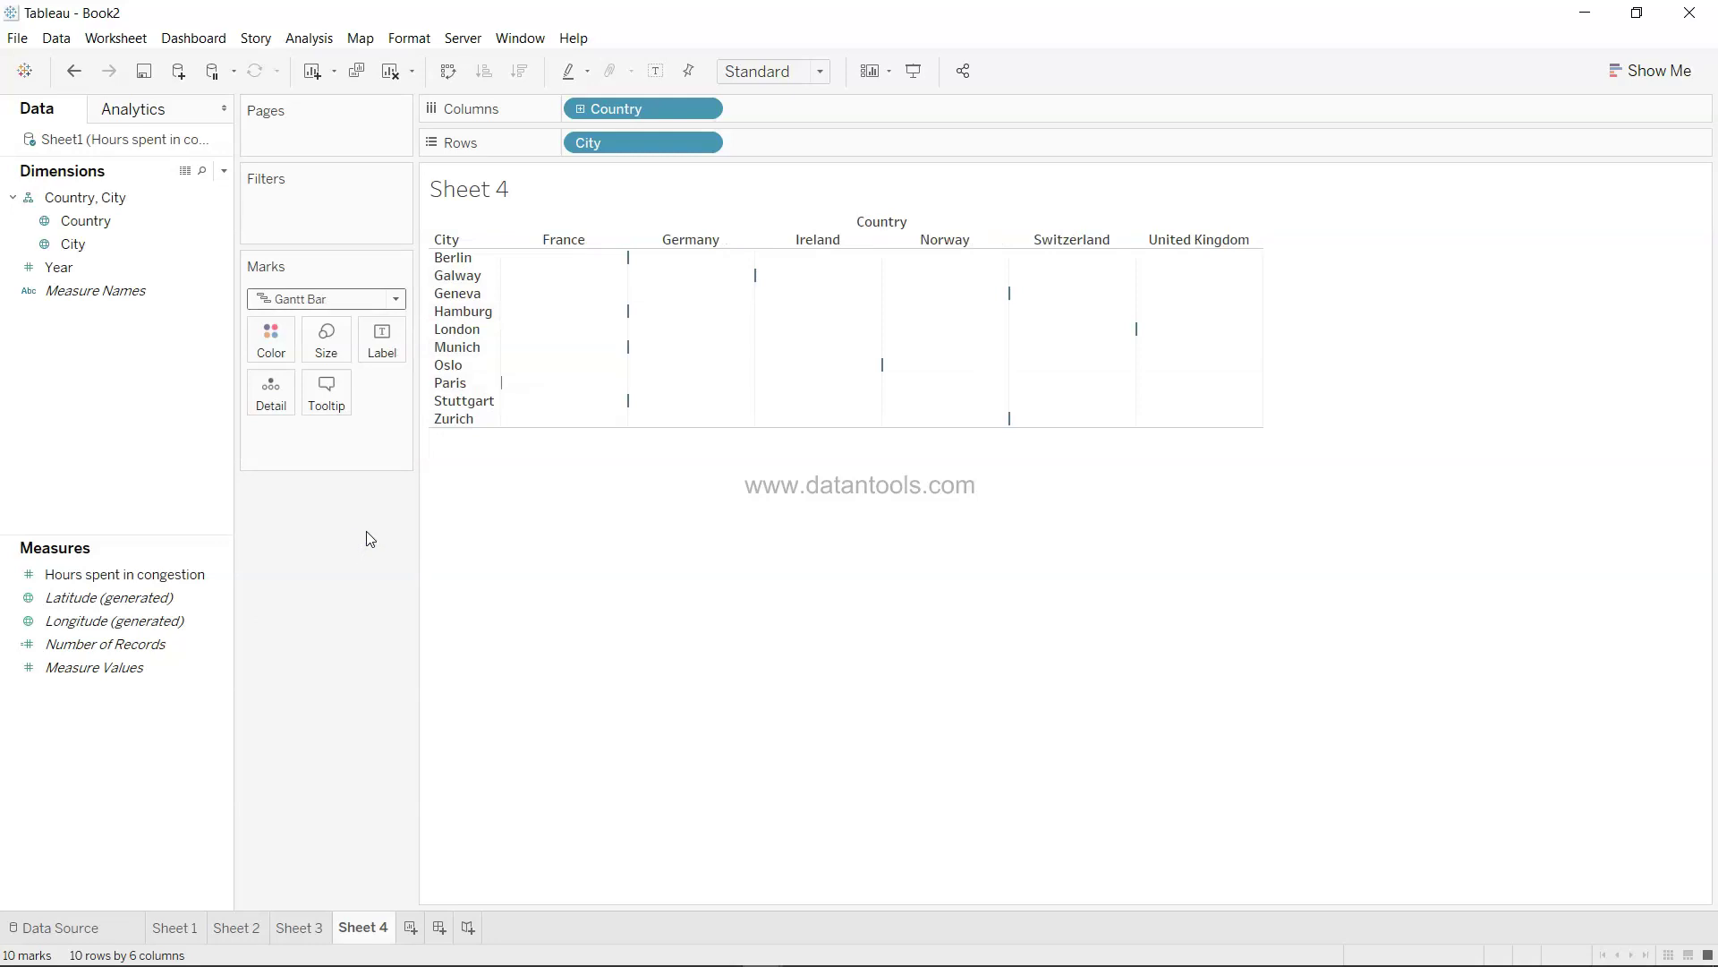
- Start a new calculated field, Calculation1, and move its editor out of the way
click(227, 175)
click(199, 191)
drag(712, 176, 772, 582)
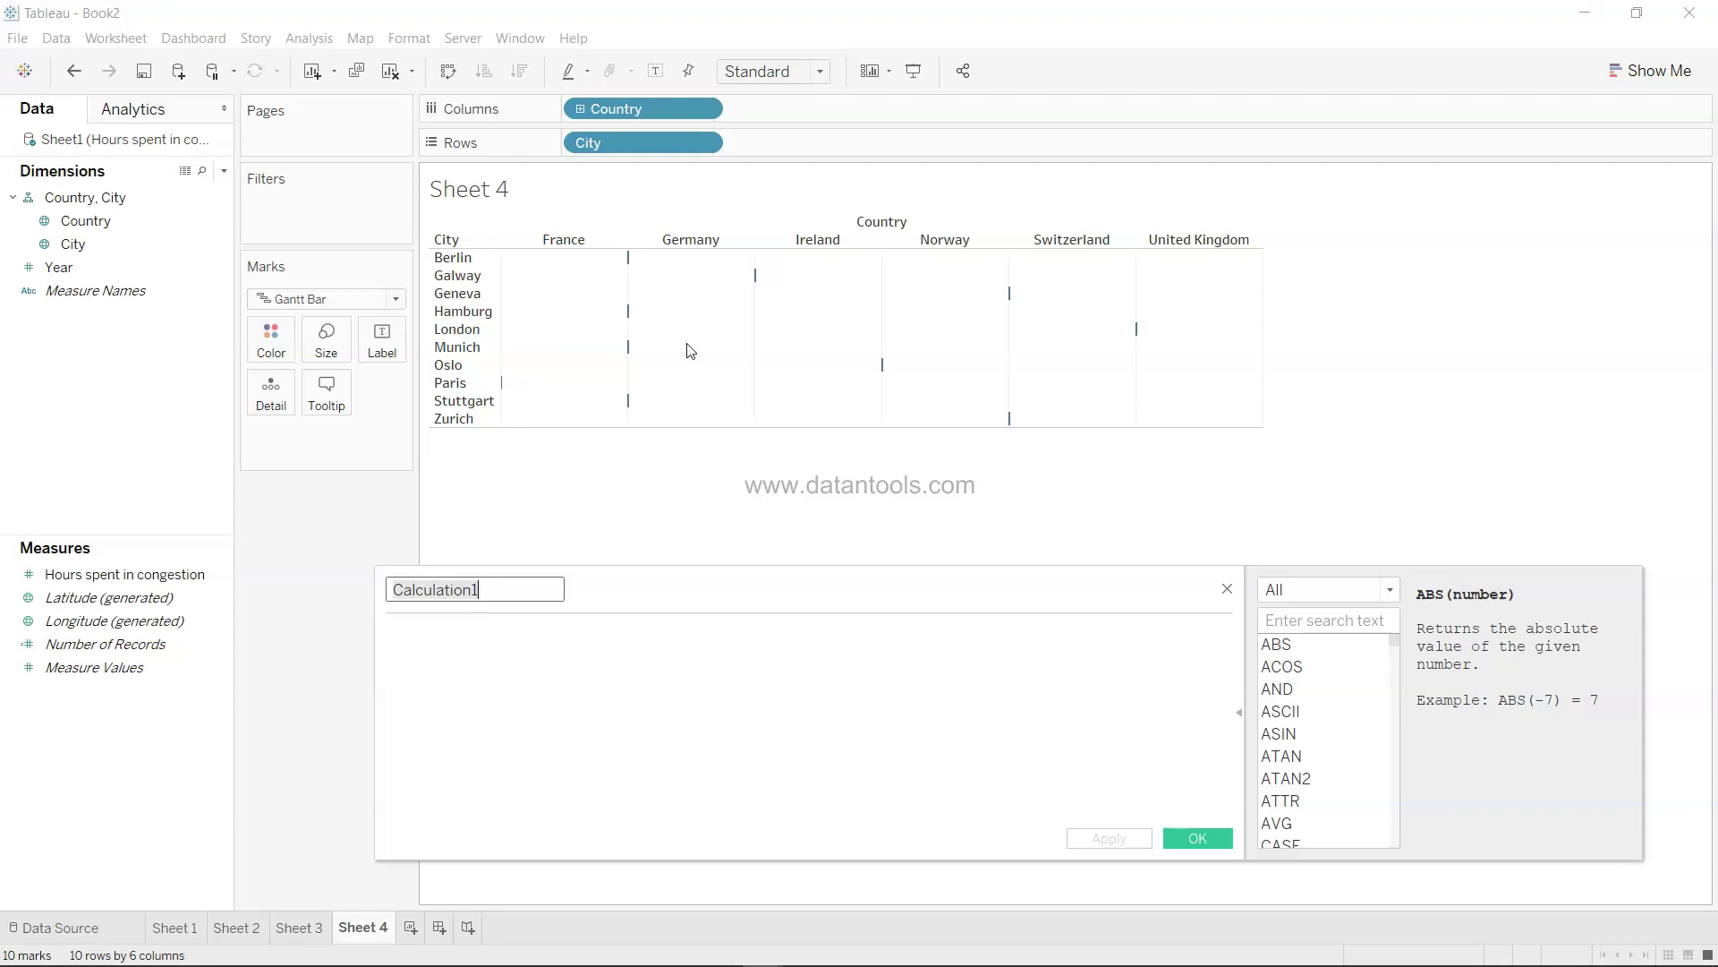
- Create a calculated field named Length with the formula Avg(40)
text(Length)
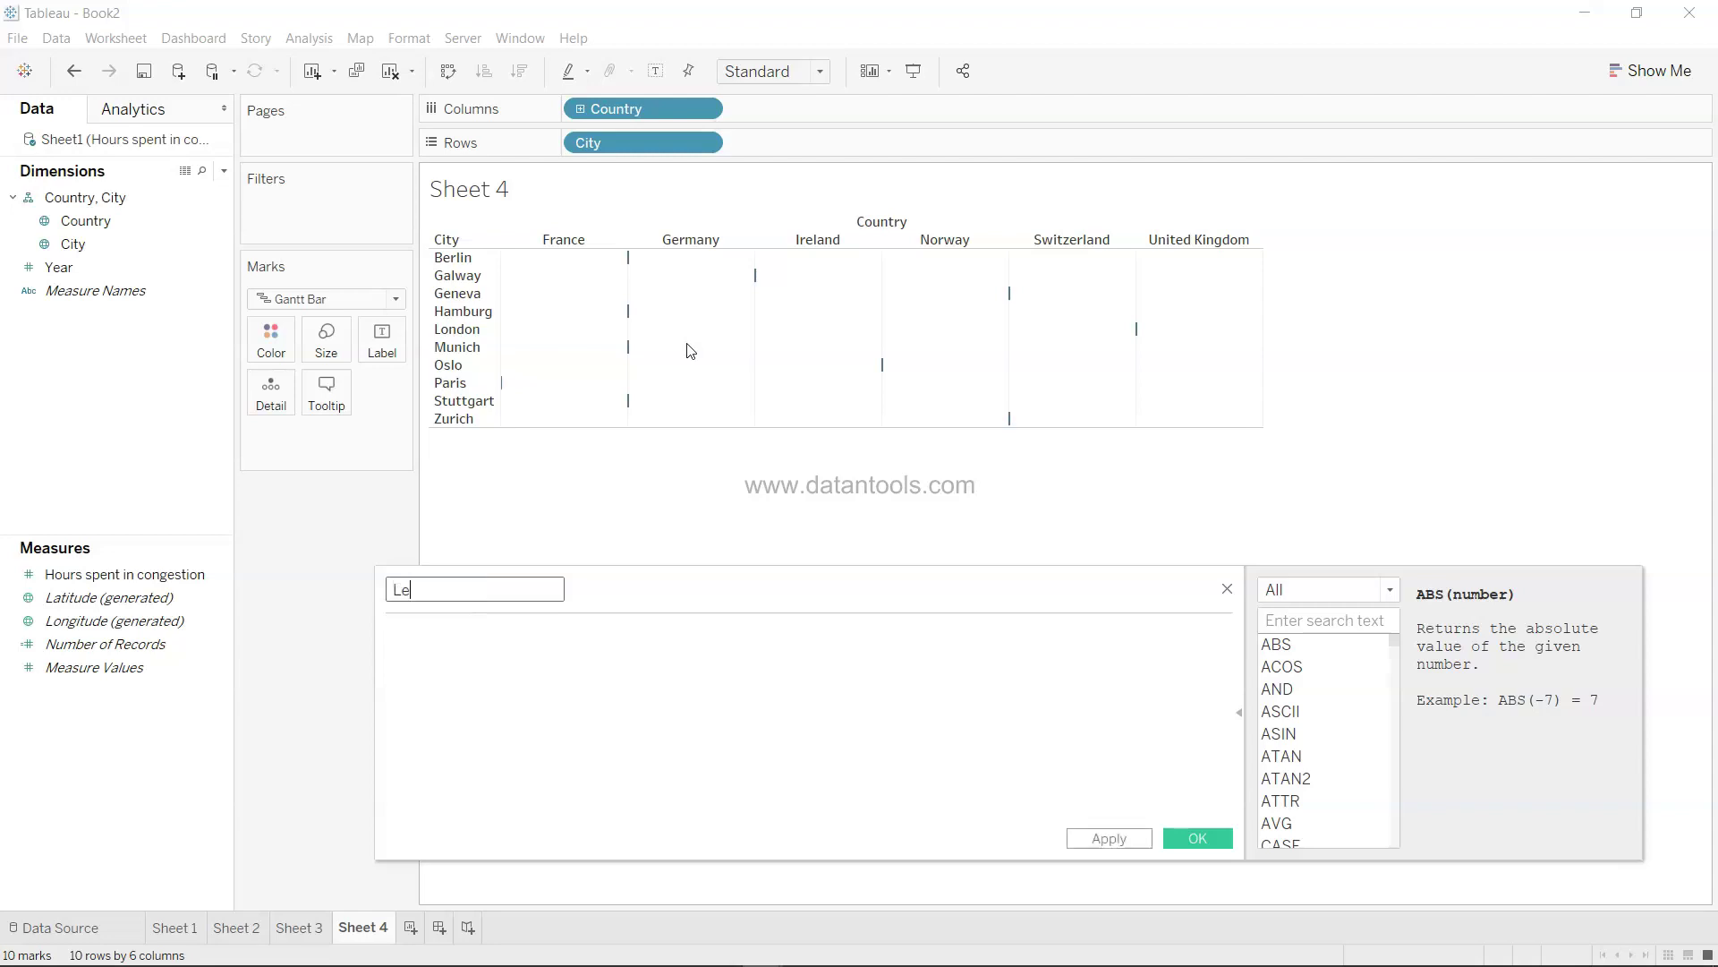
key(Tab)
text(A)
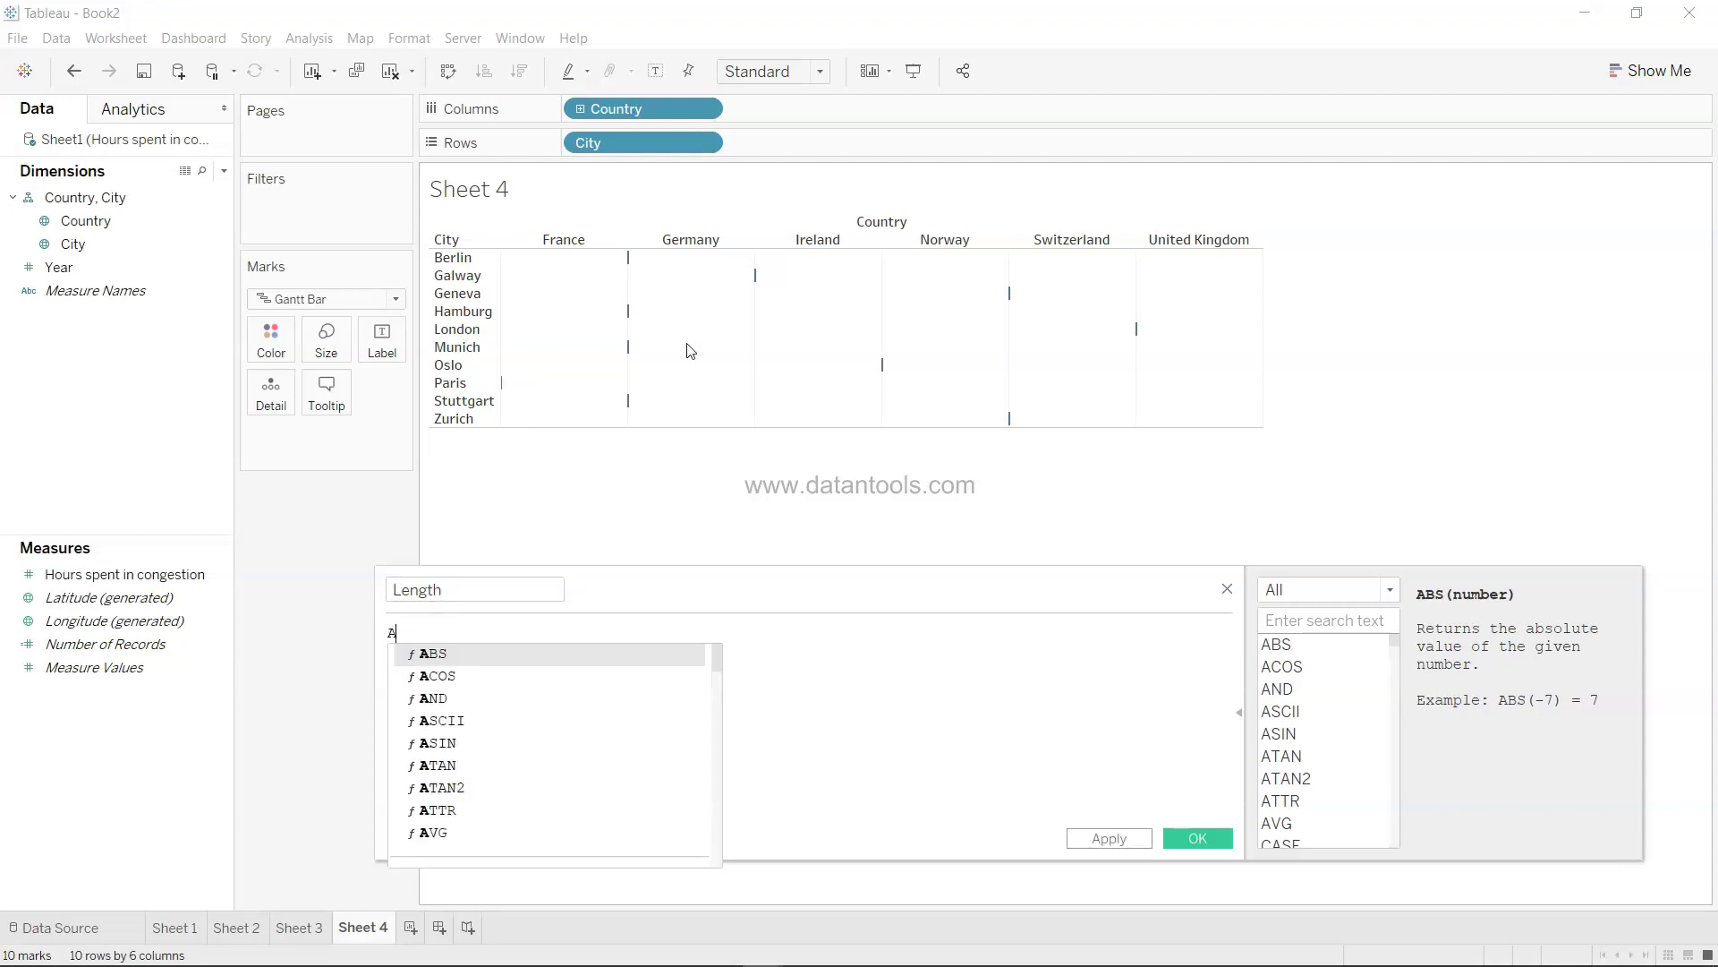
text(vg(40)
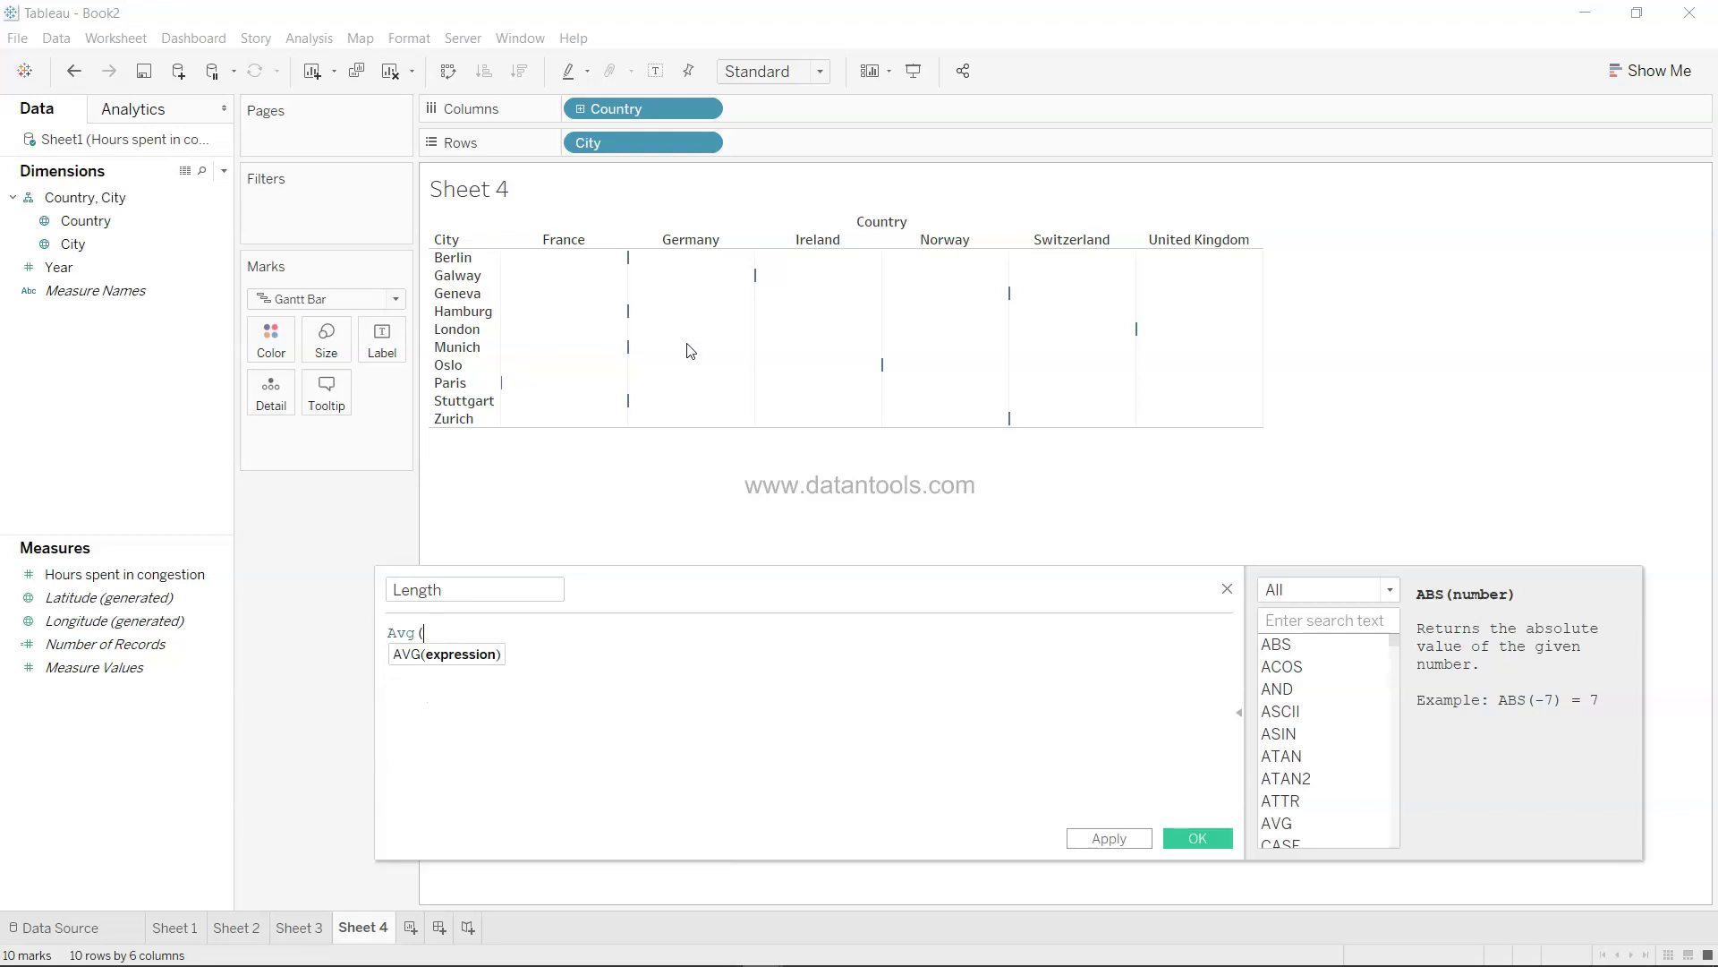
text())
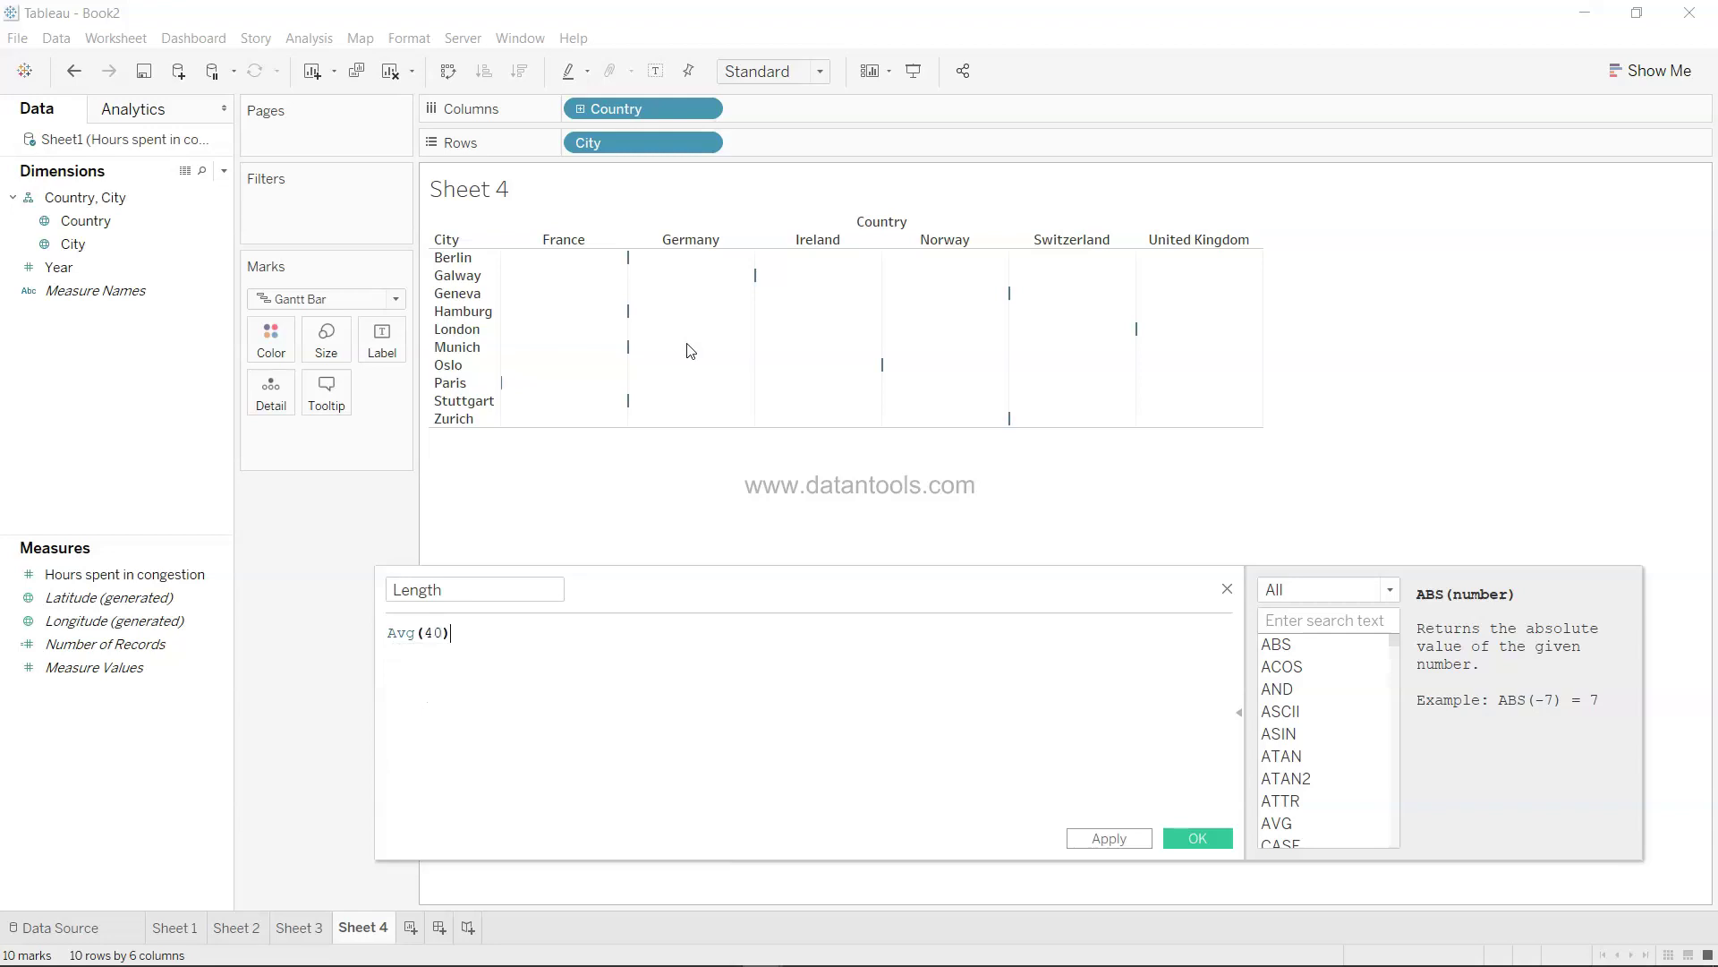
click(1130, 839)
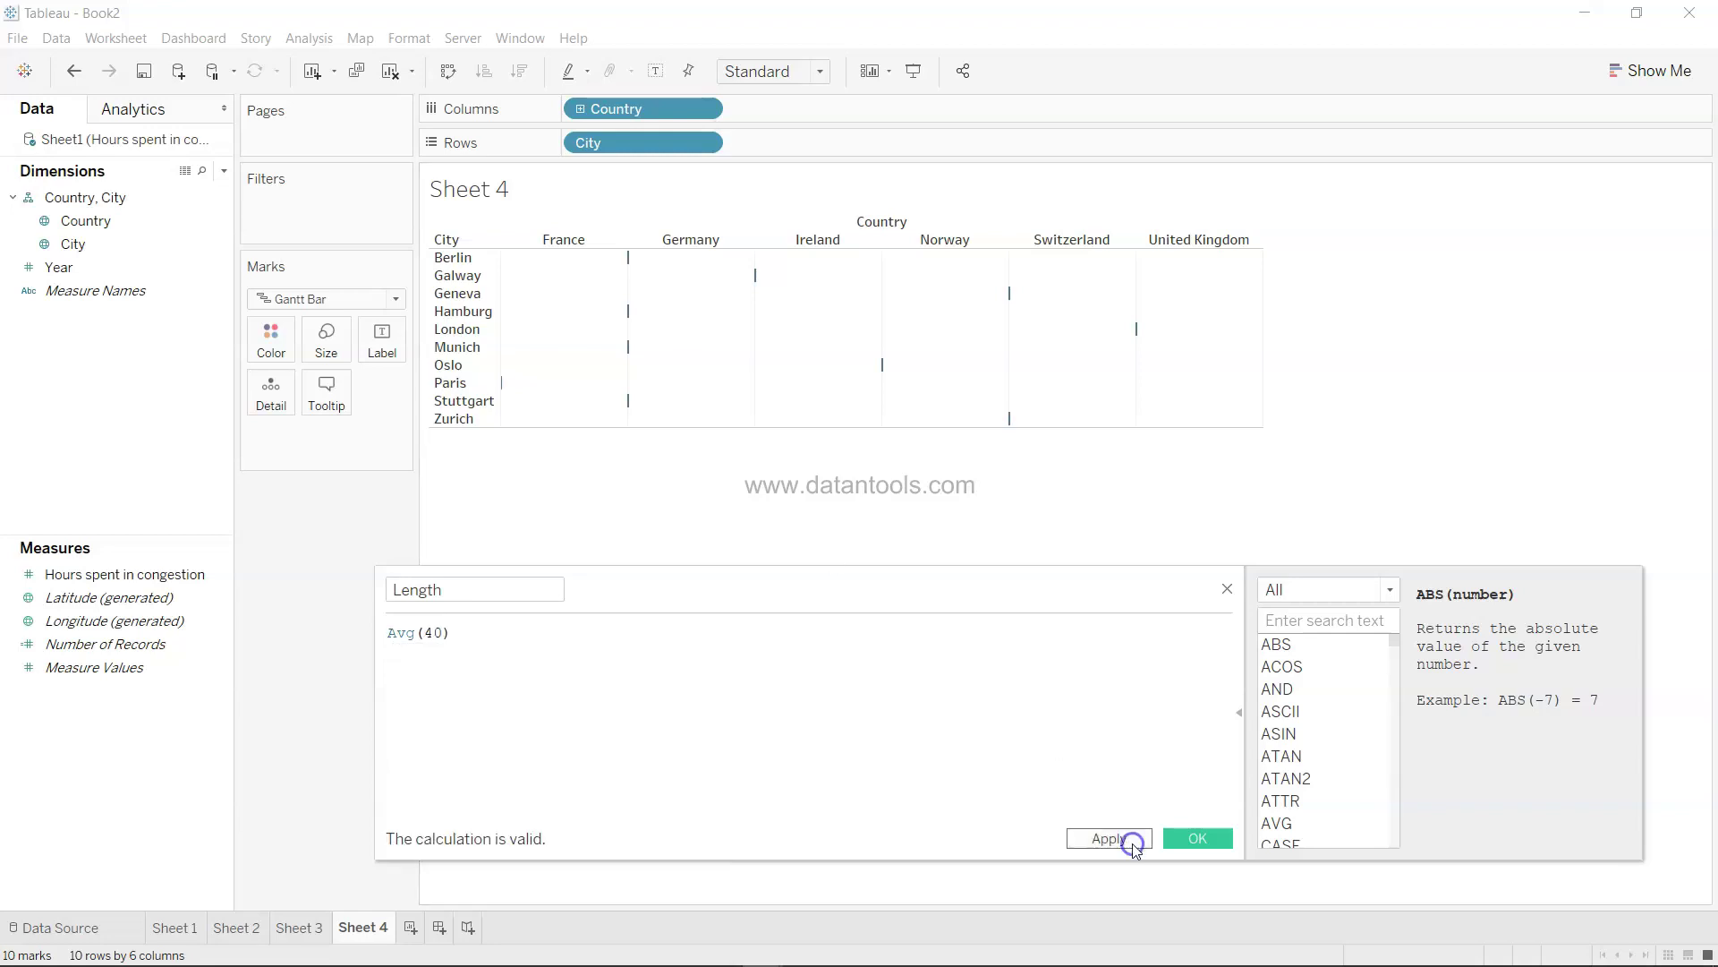
click(1196, 838)
- Size the Gantt marks by Length and shrink them to the thinnest lines
drag(175, 602, 338, 351)
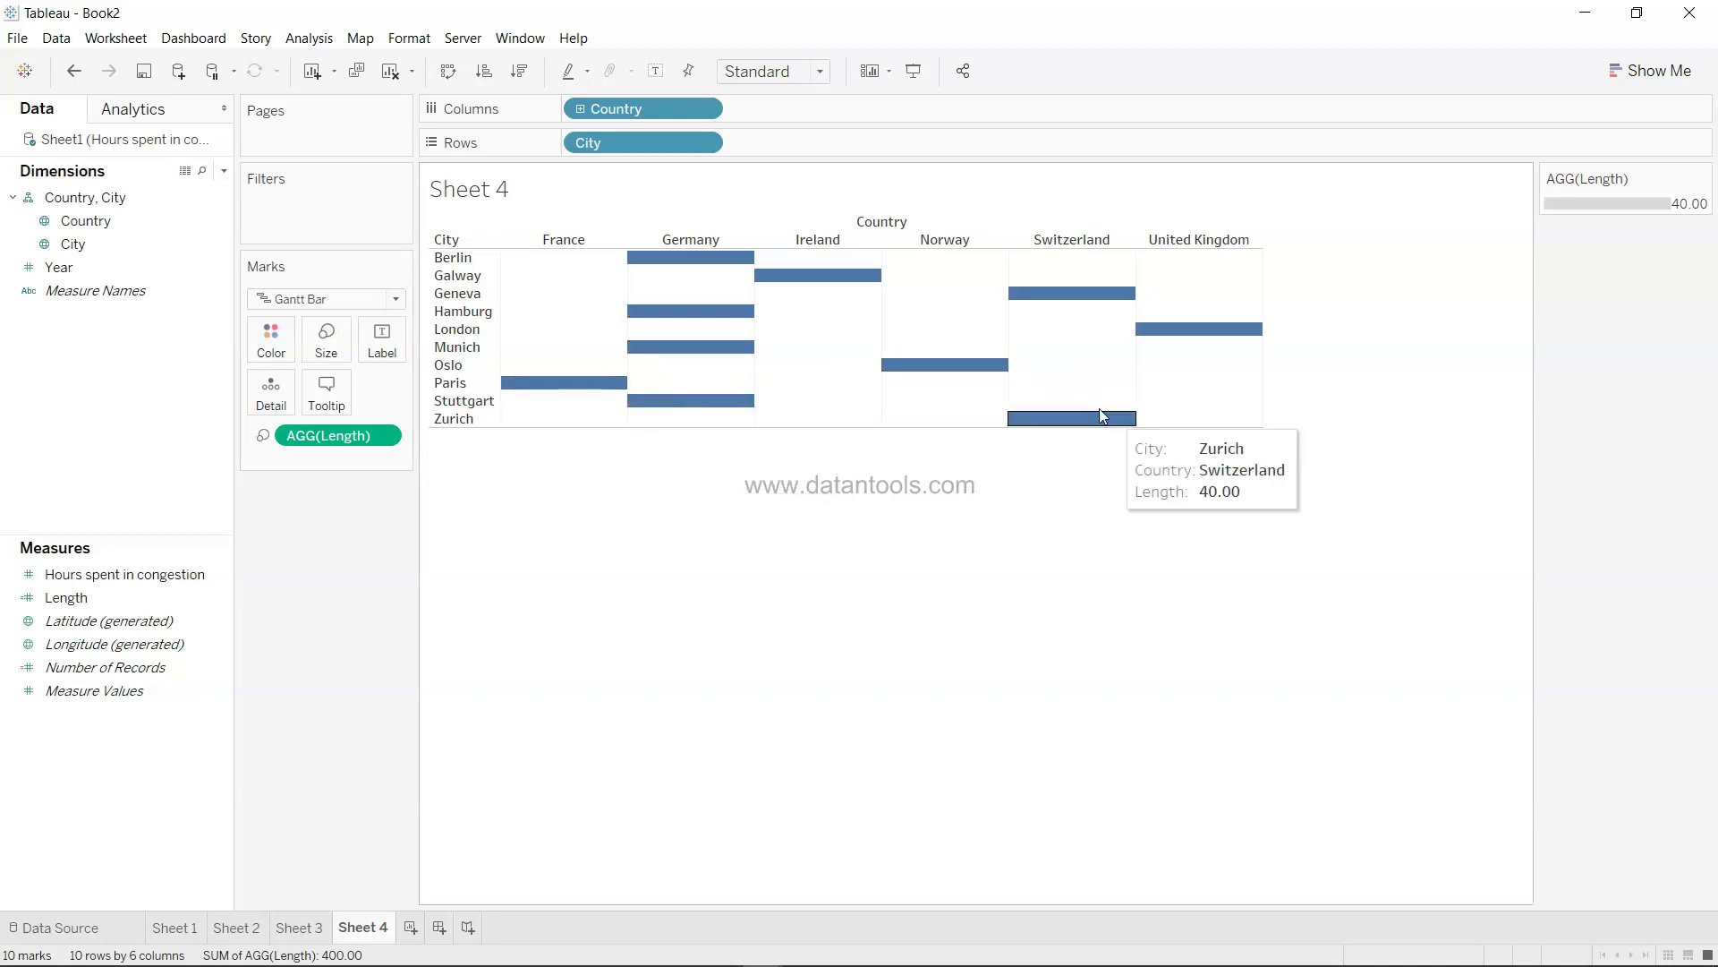
mouse_move(797, 285)
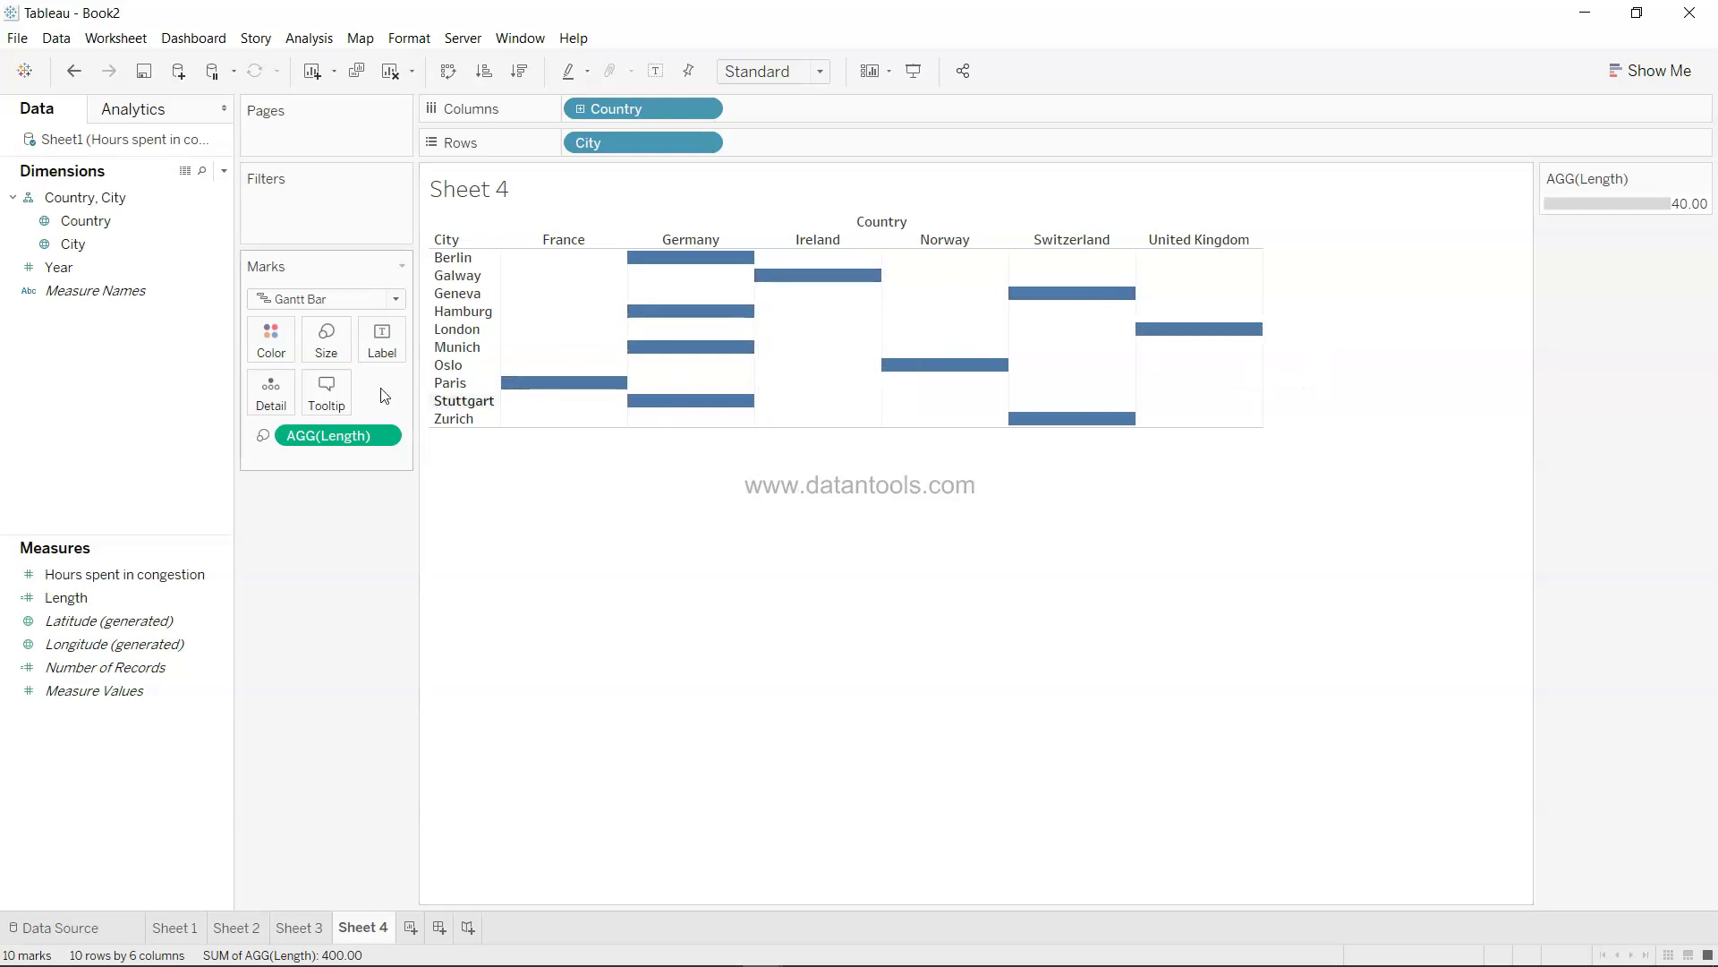
click(326, 340)
drag(429, 394, 330, 394)
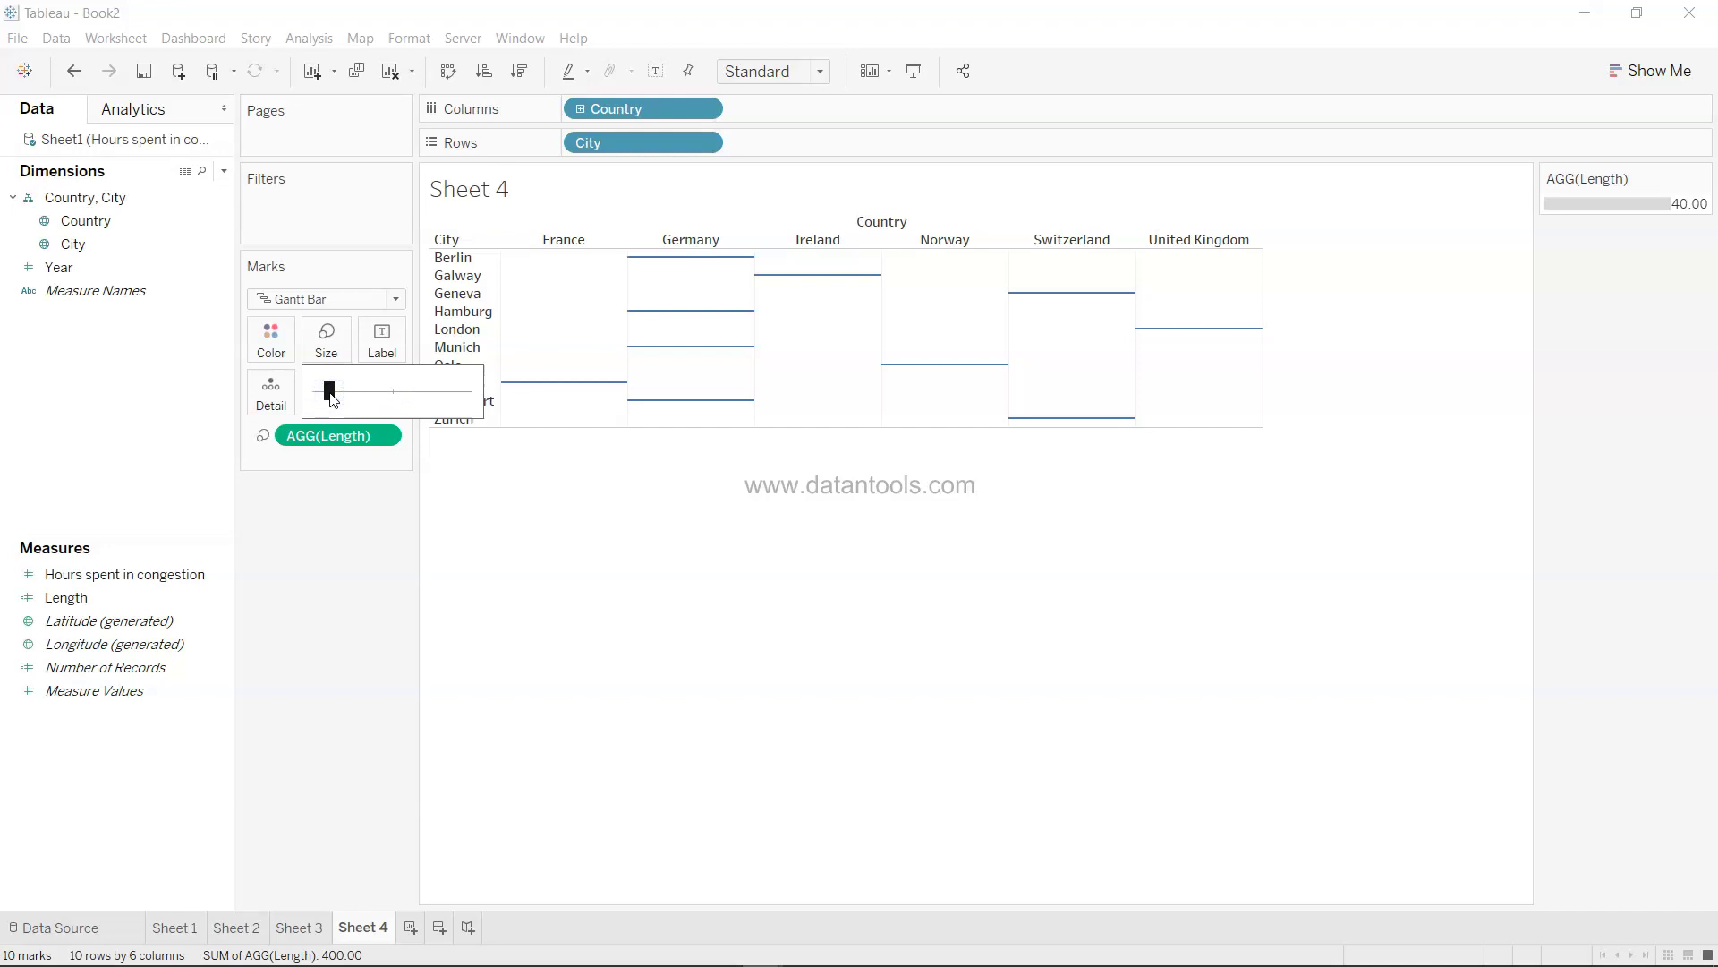
click(379, 620)
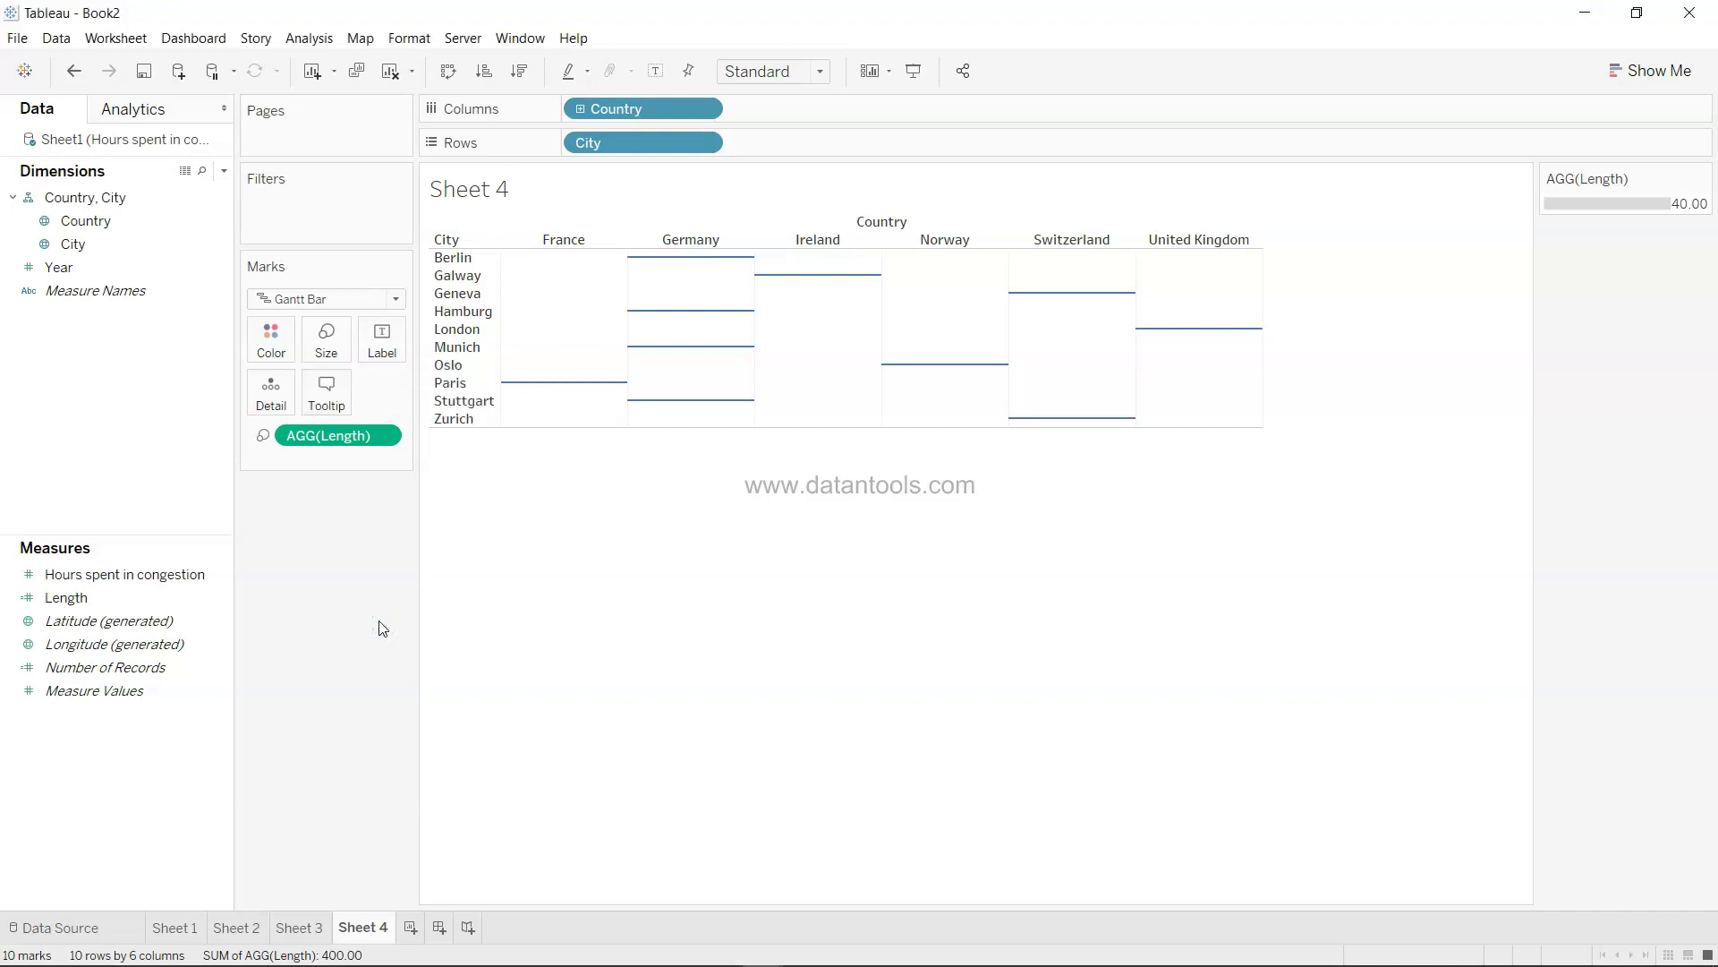
mouse_move(608, 391)
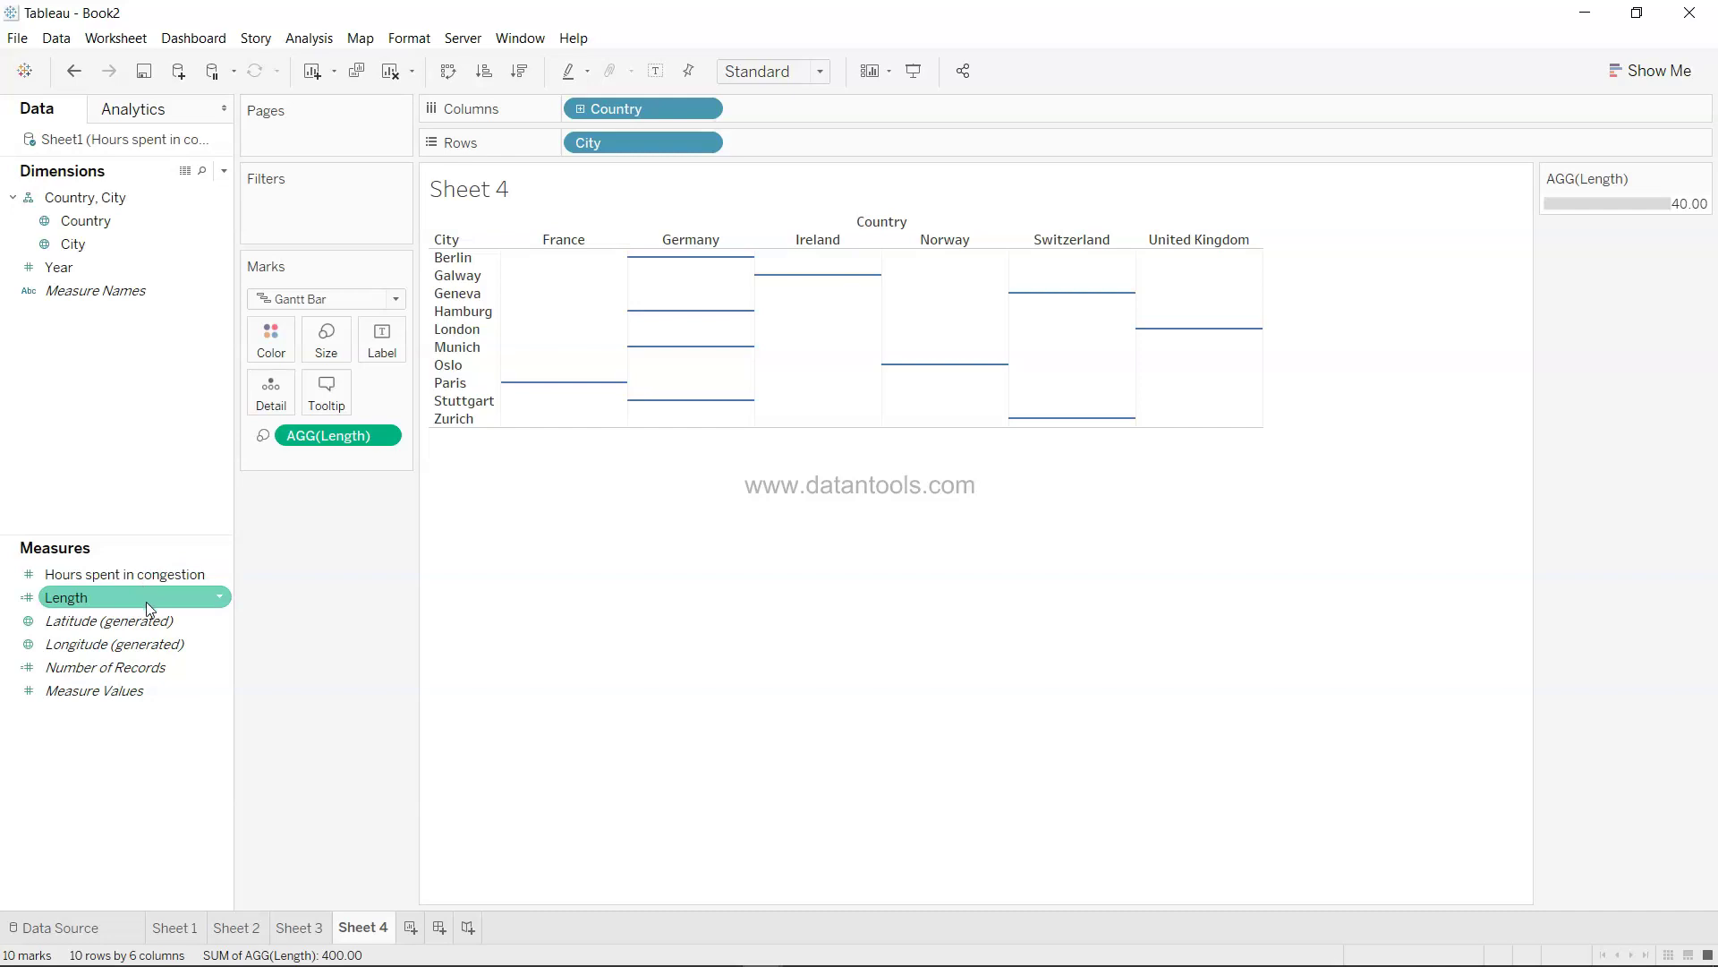
- Add Length and Hours spent in congestion to the Columns shelf
drag(146, 601, 866, 105)
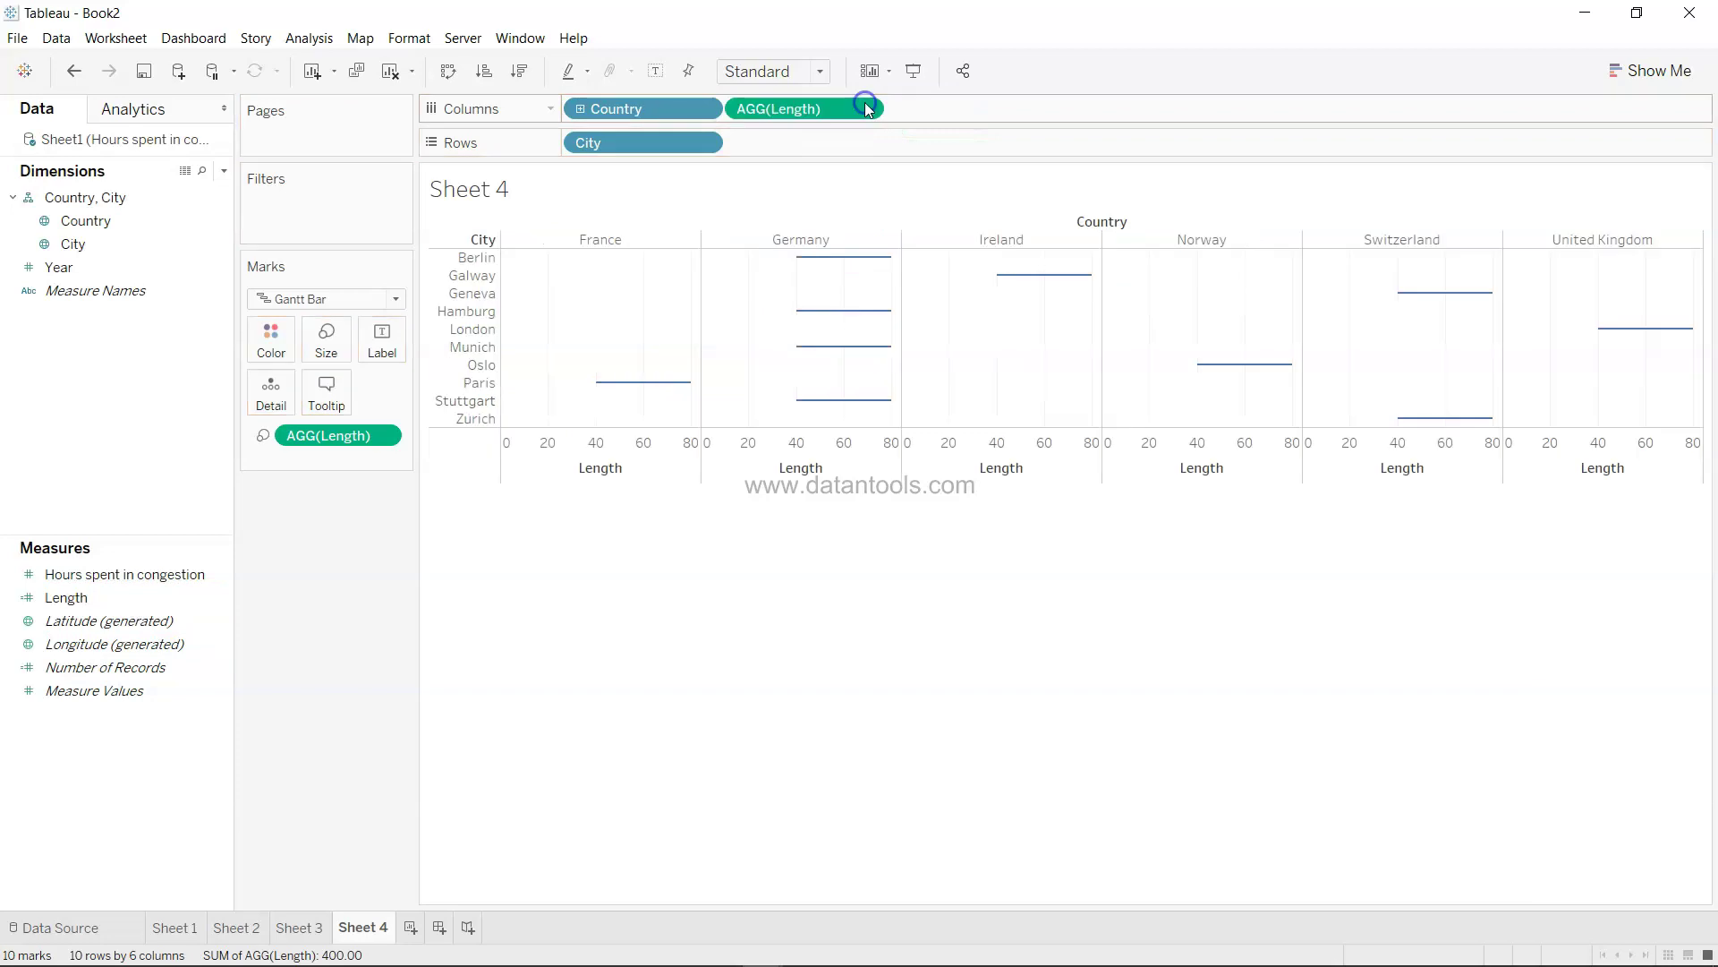
drag(180, 573, 1040, 105)
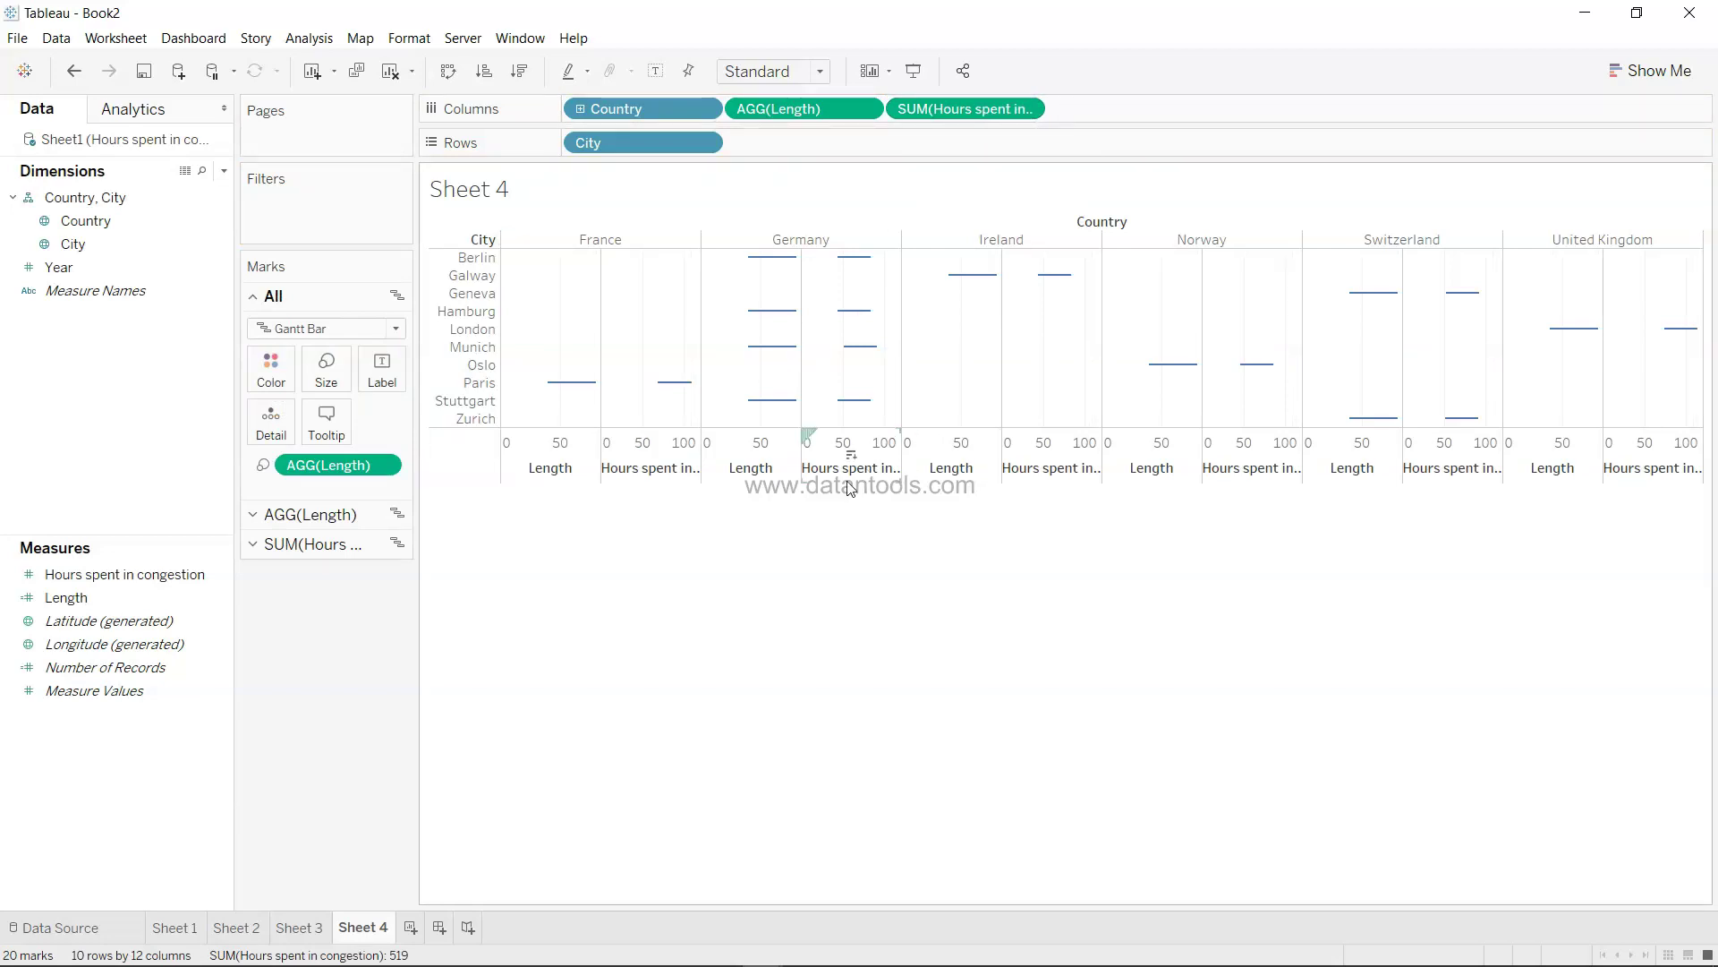
click(1026, 109)
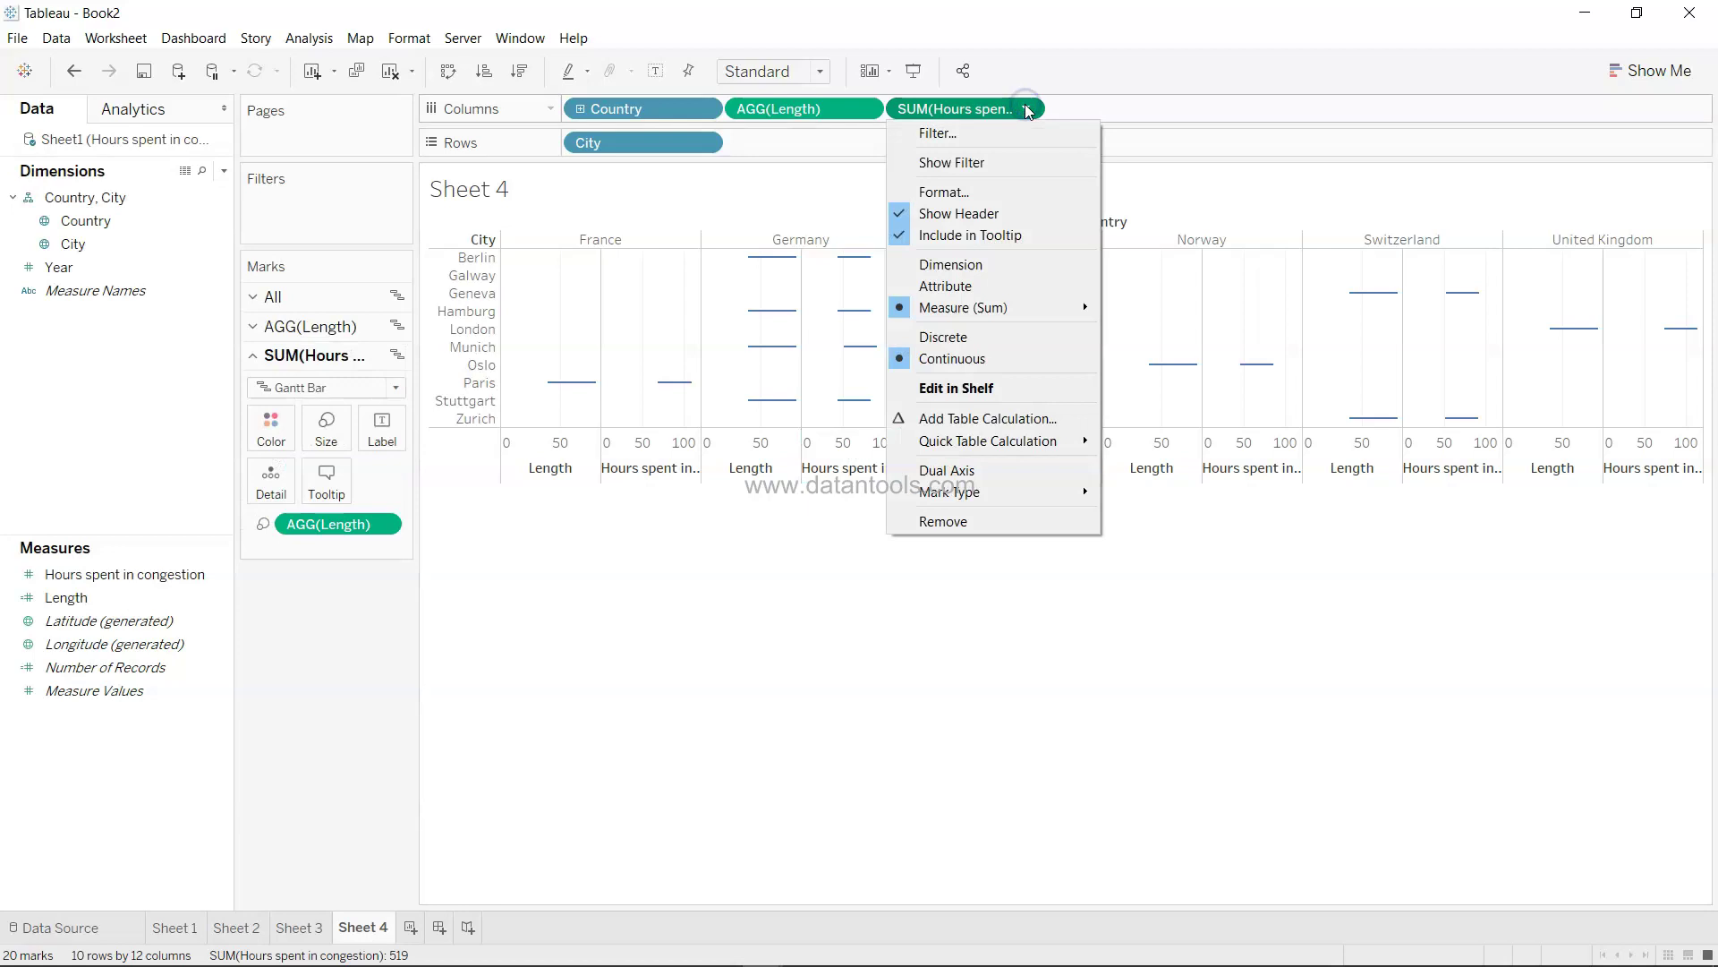
click(576, 792)
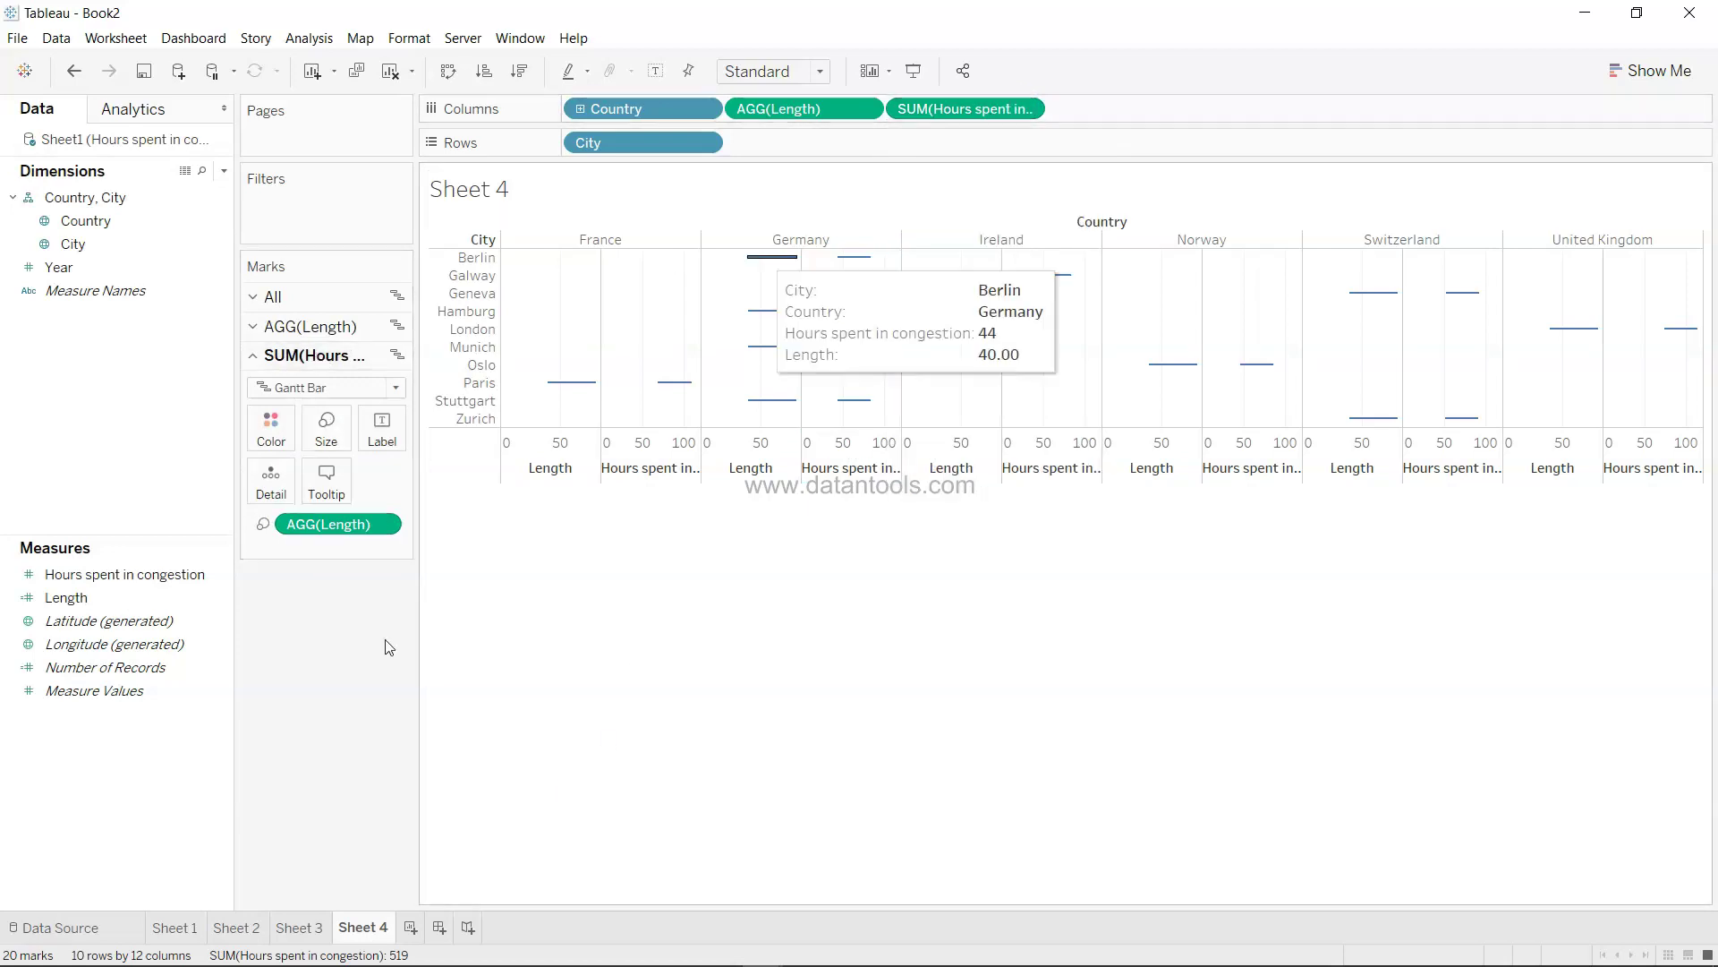
- Remove Length from the congestion-hours marks, make them circles, and enlarge them
drag(330, 525, 314, 698)
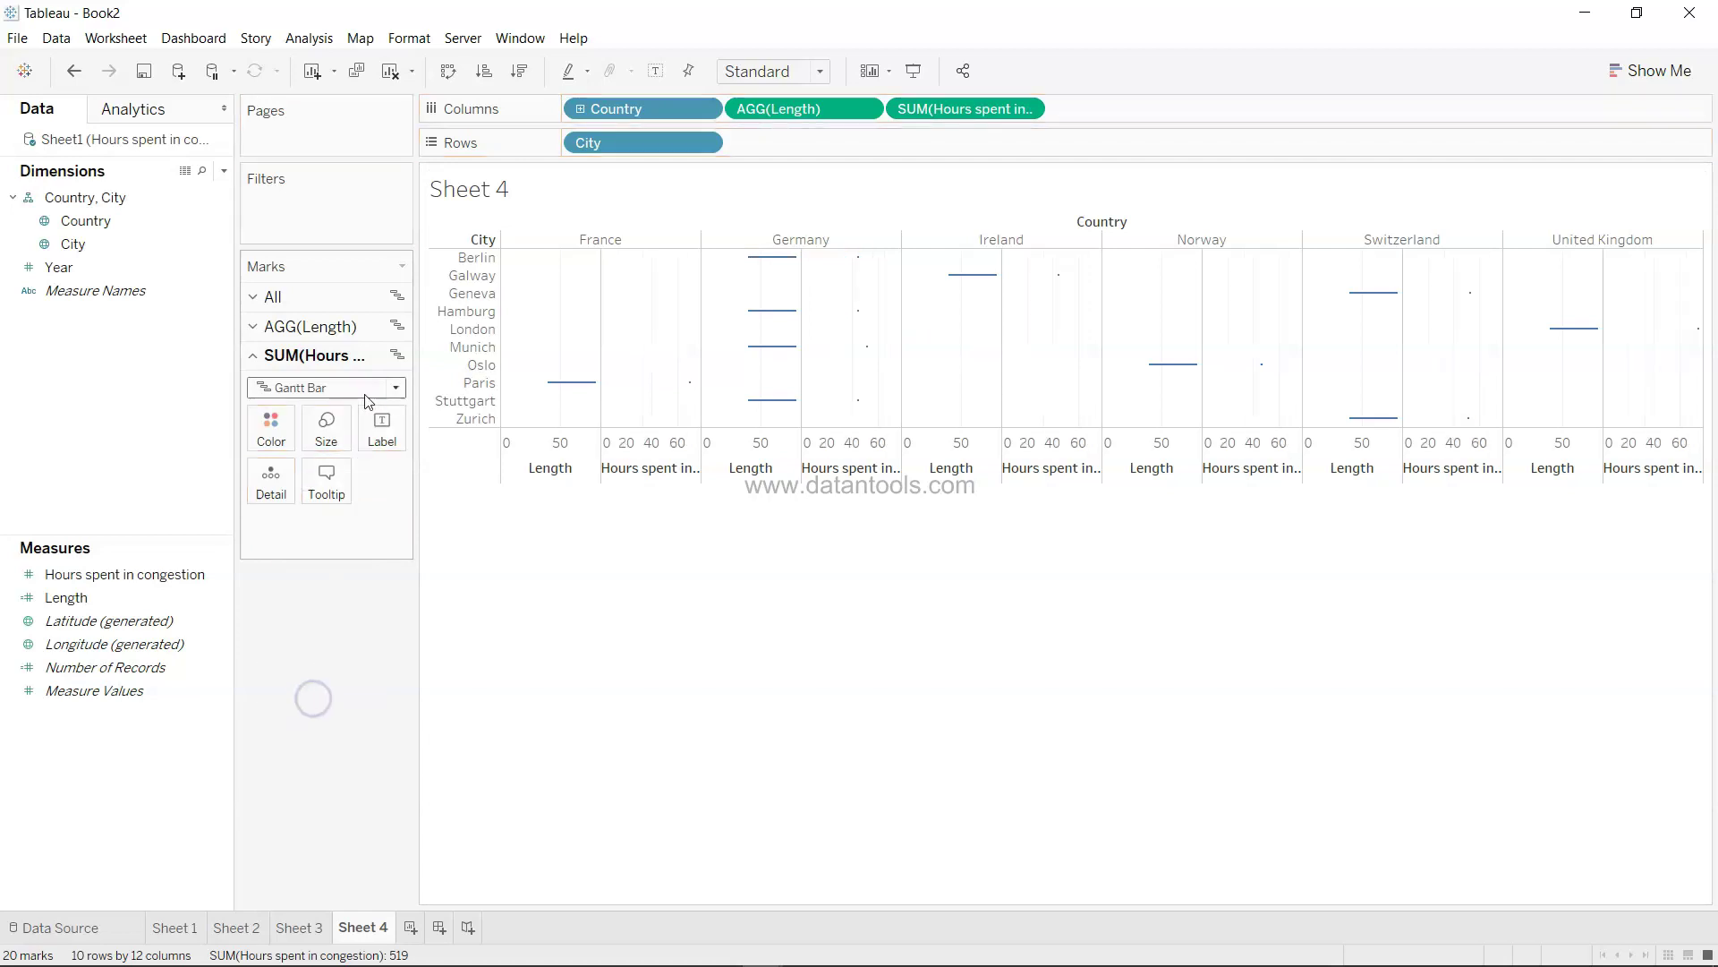
click(370, 387)
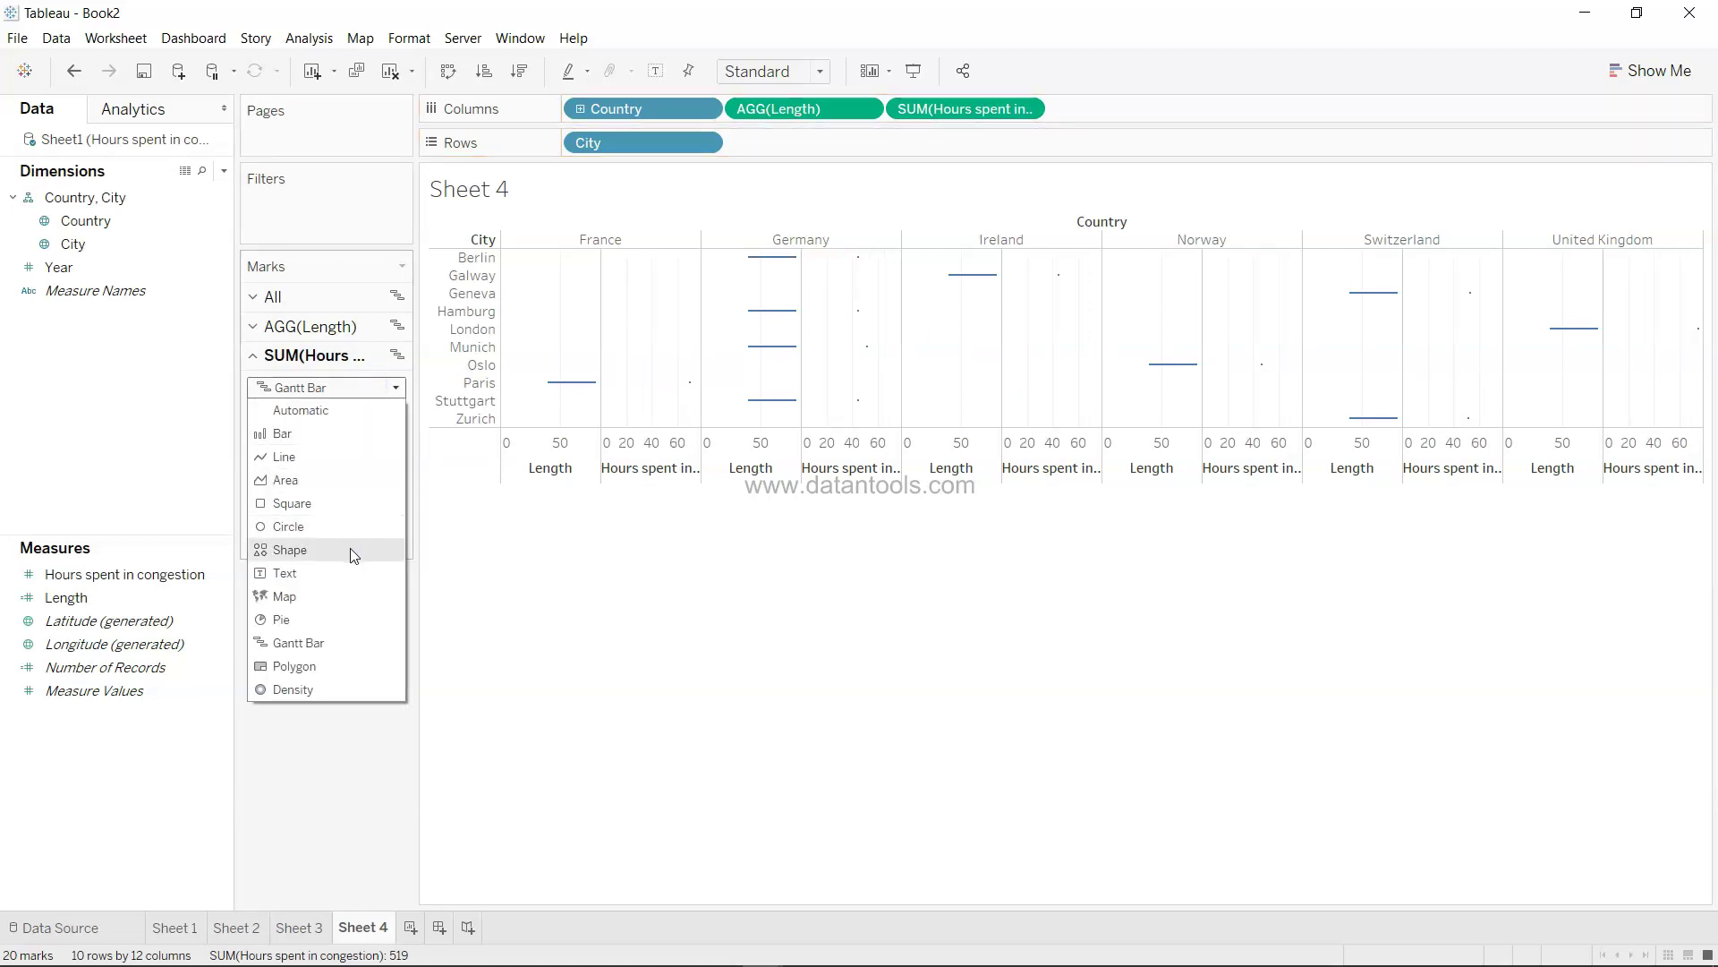
key(Escape)
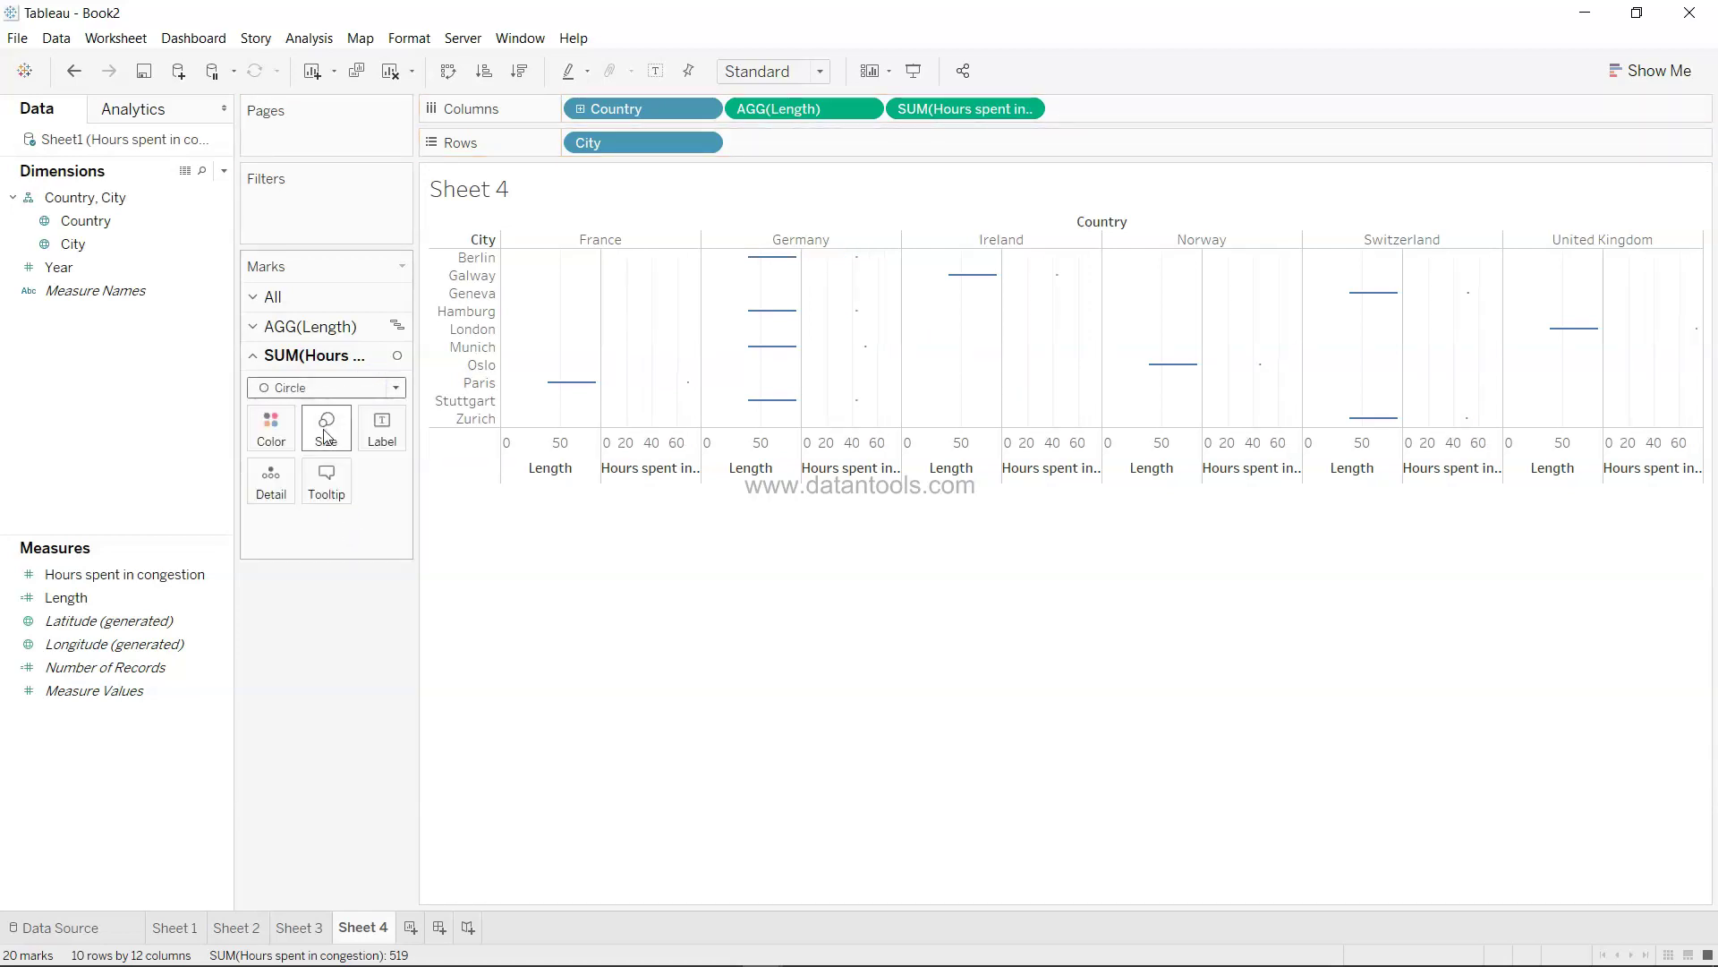
click(331, 443)
drag(323, 481, 354, 480)
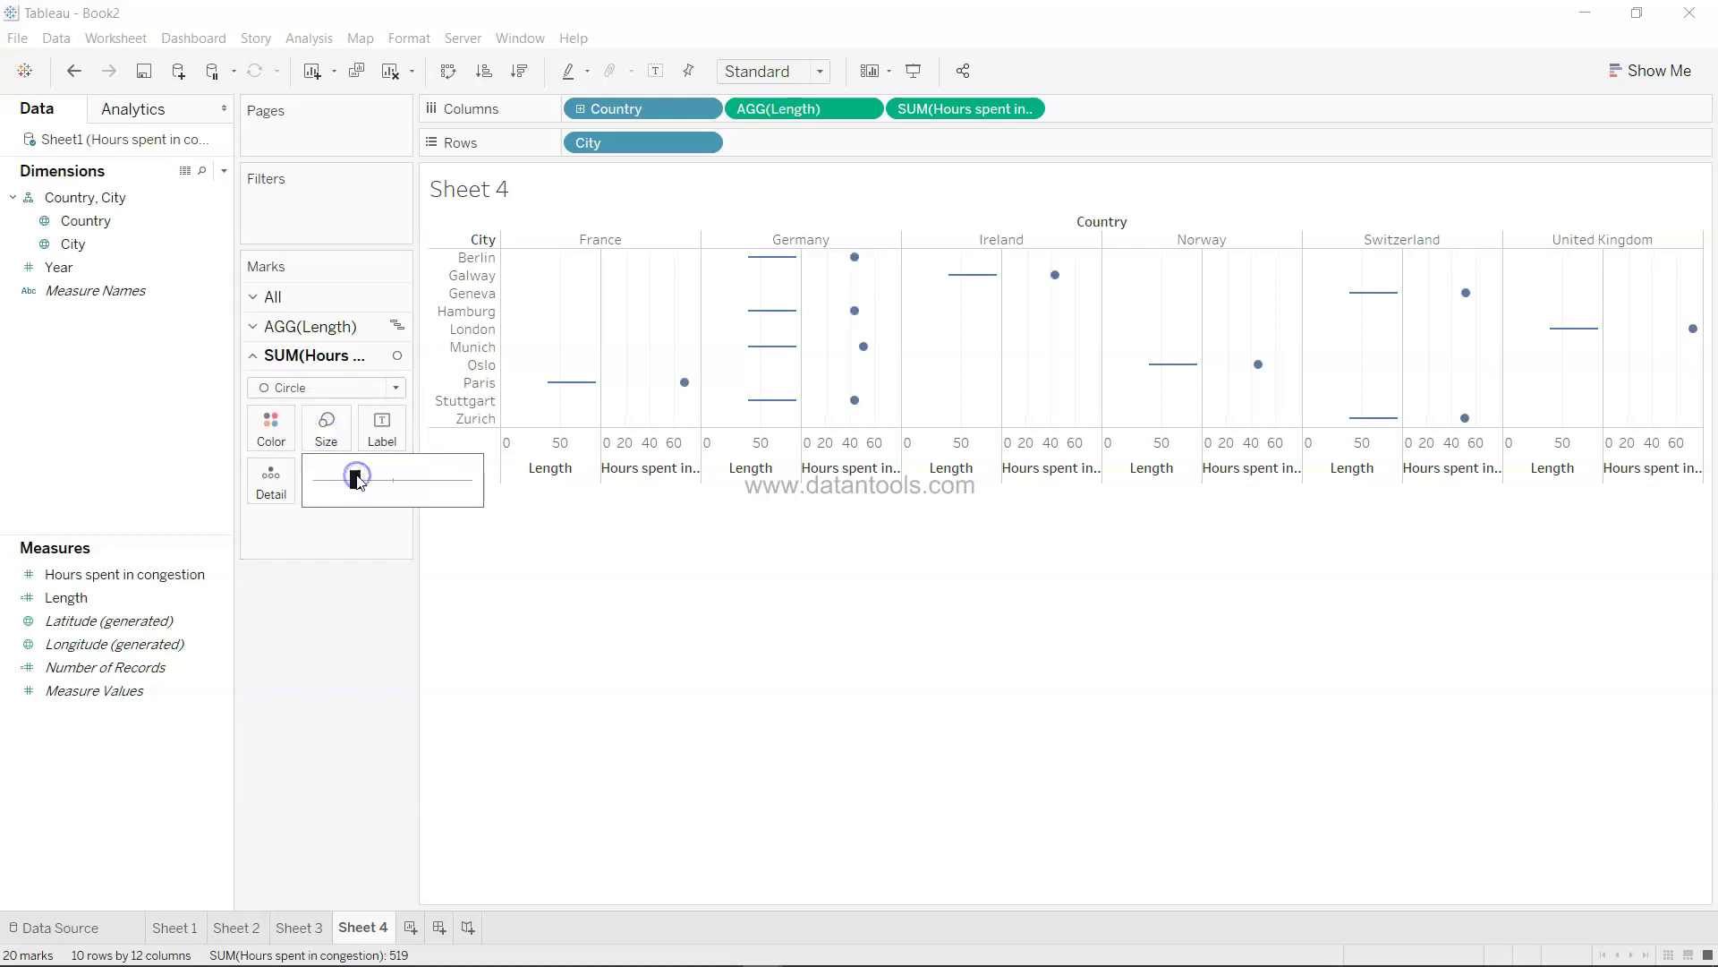
click(562, 668)
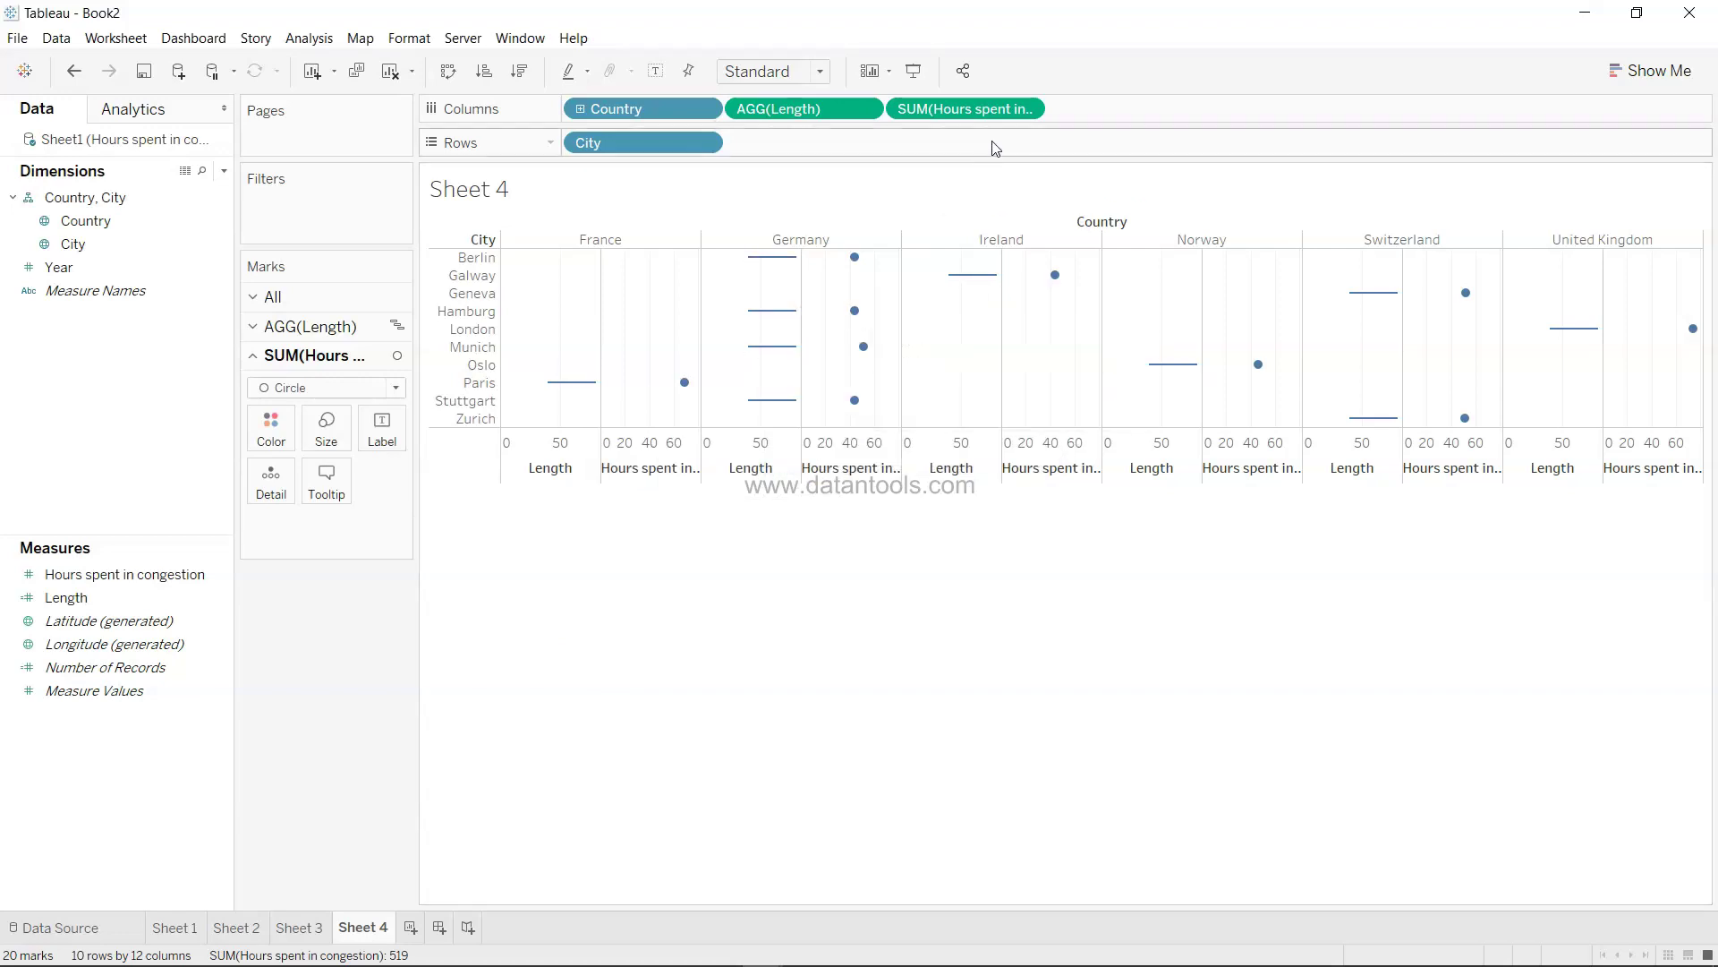
click(1030, 110)
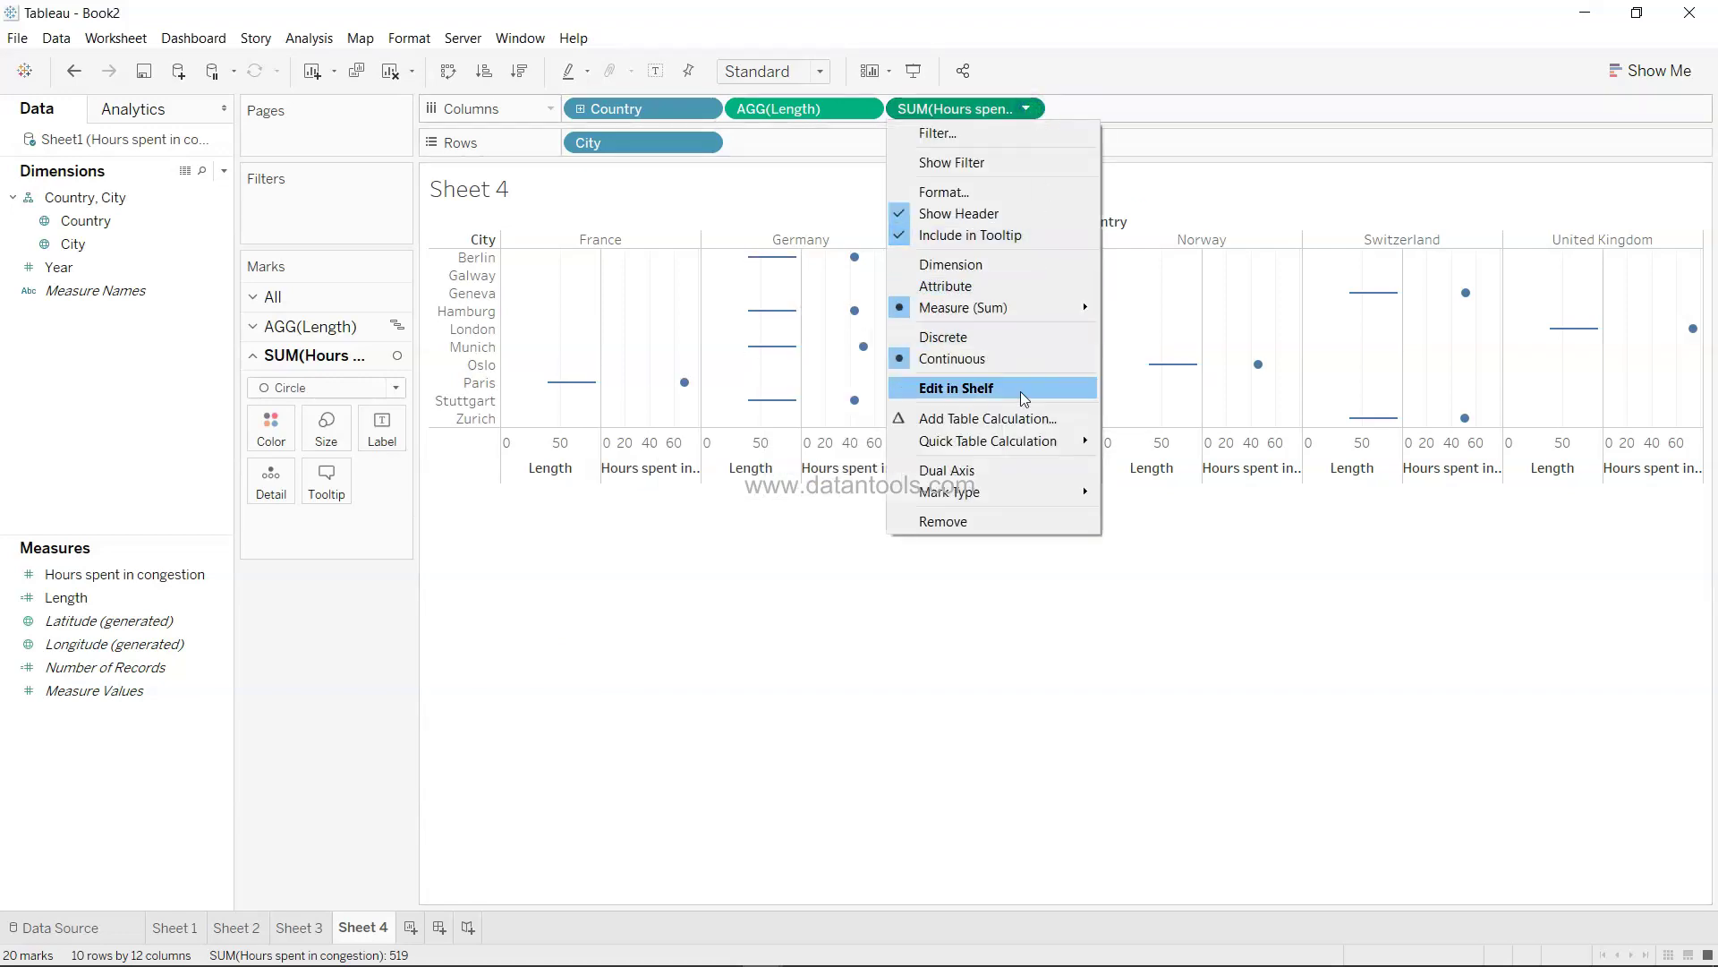
- Put congestion hours on a dual axis so each circle overlays its Length line
click(1015, 467)
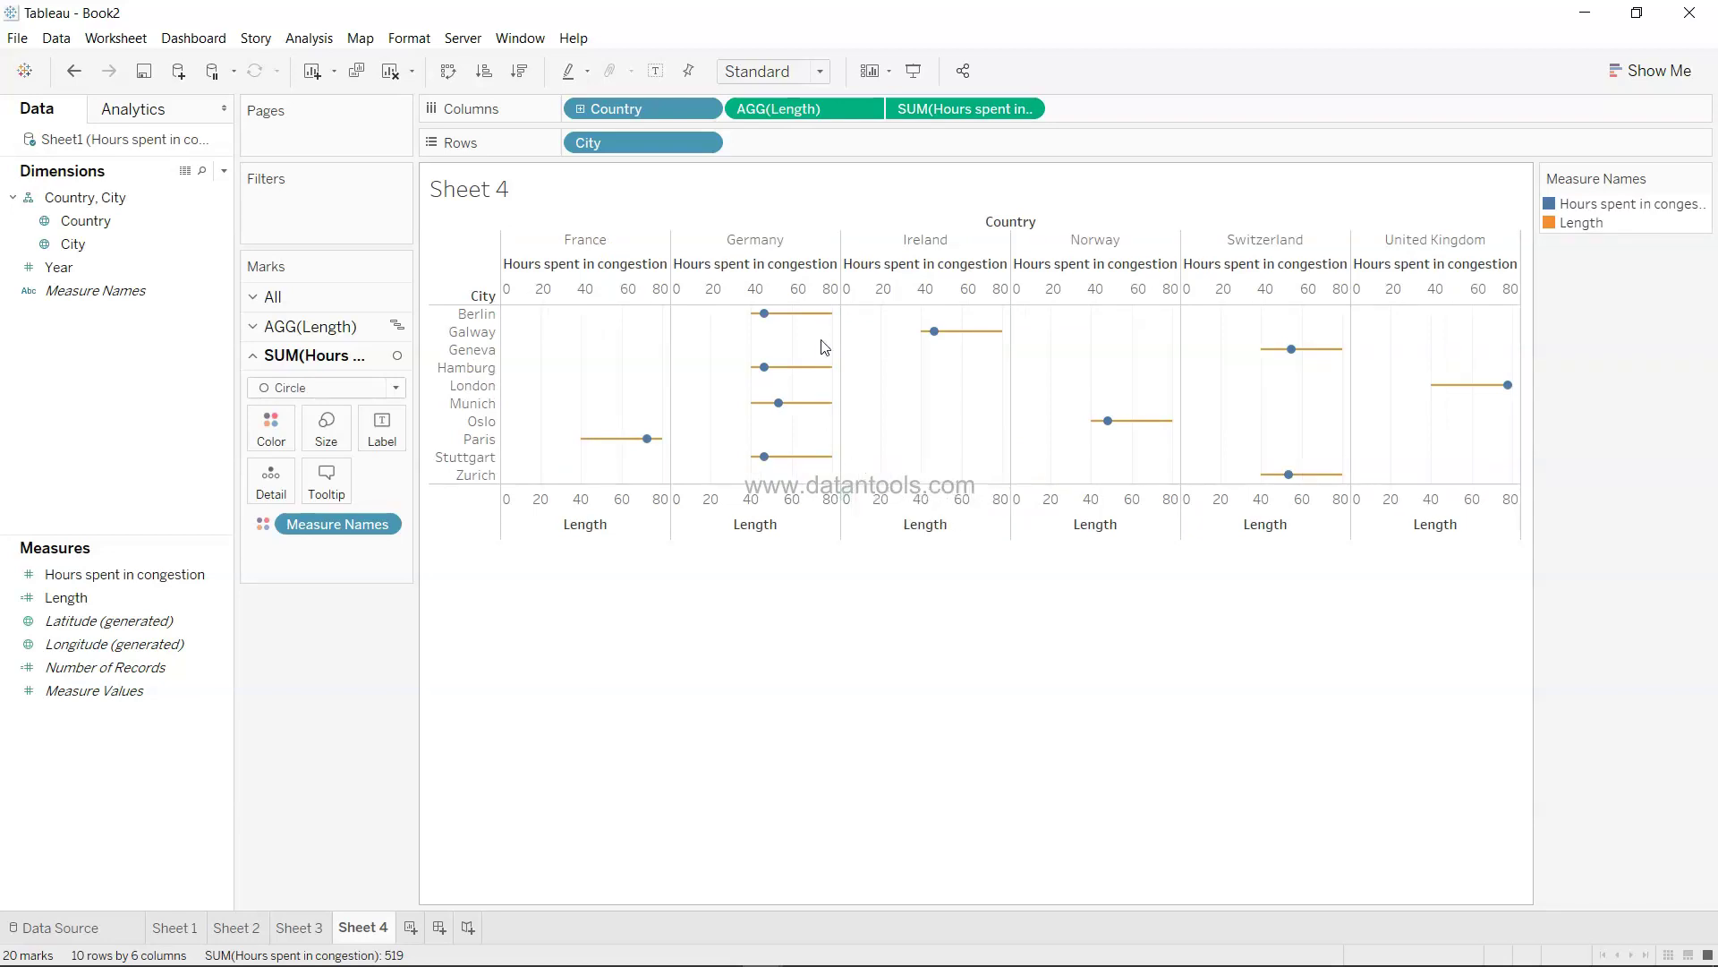
mouse_move(768, 376)
mouse_move(779, 404)
mouse_move(1509, 387)
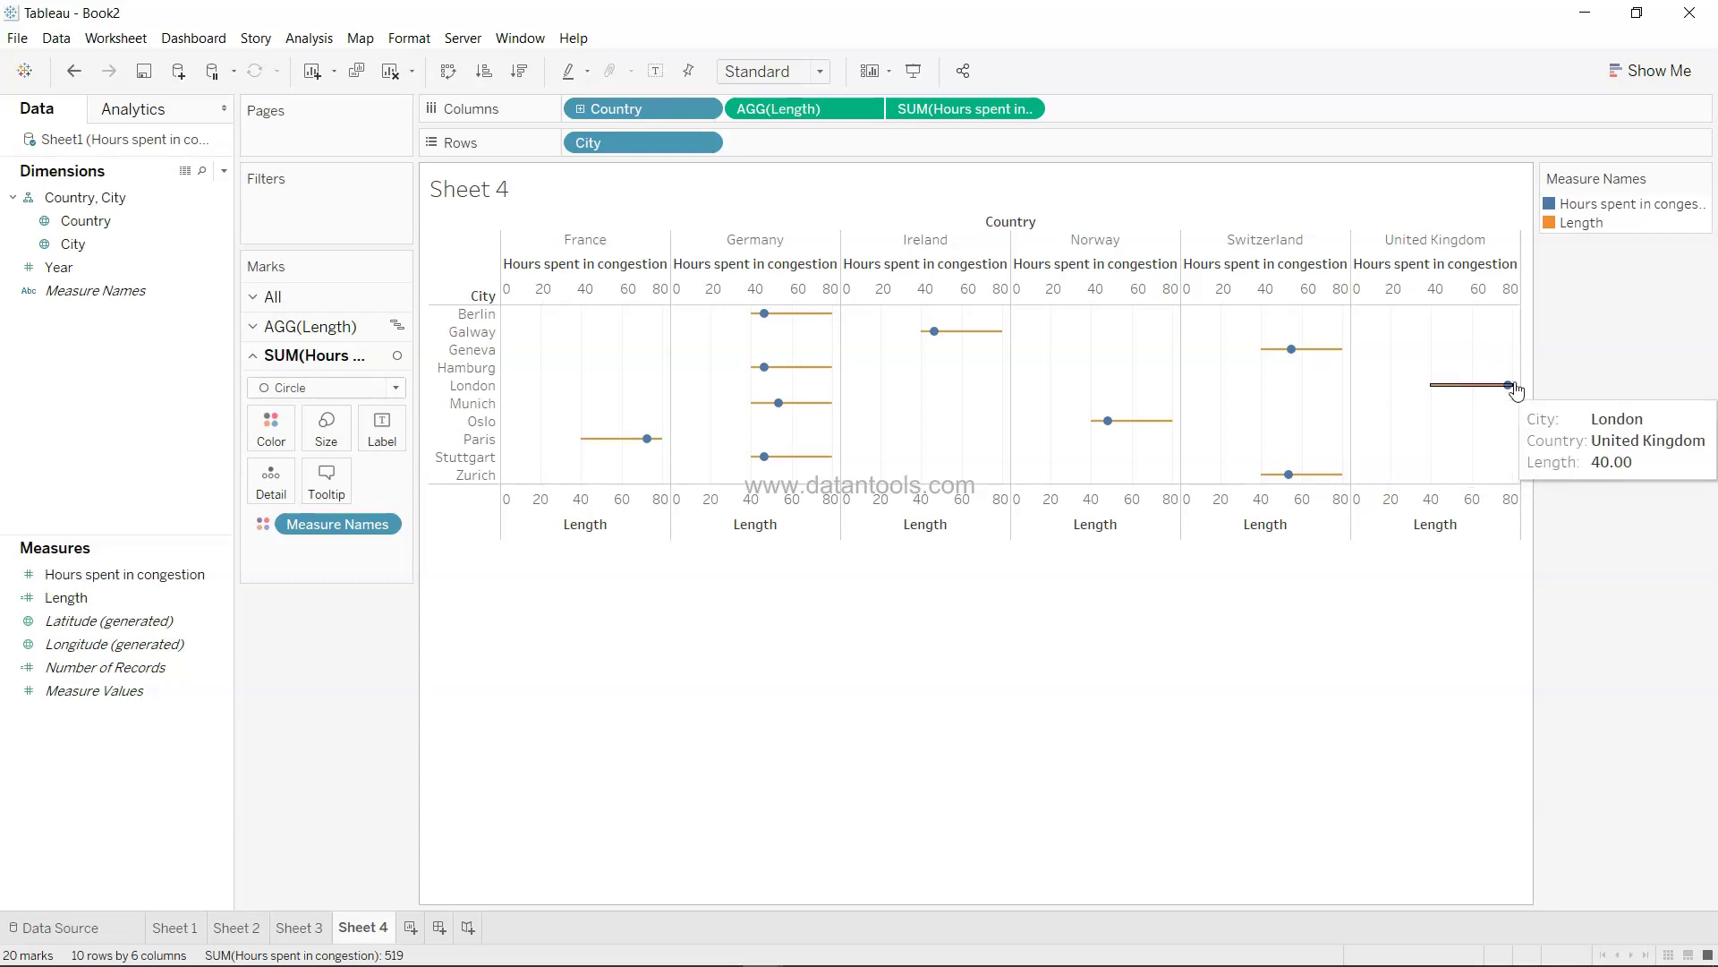
- Synchronize both axes to 0–80 and hide the top congestion-hours axis header
right_click(931, 286)
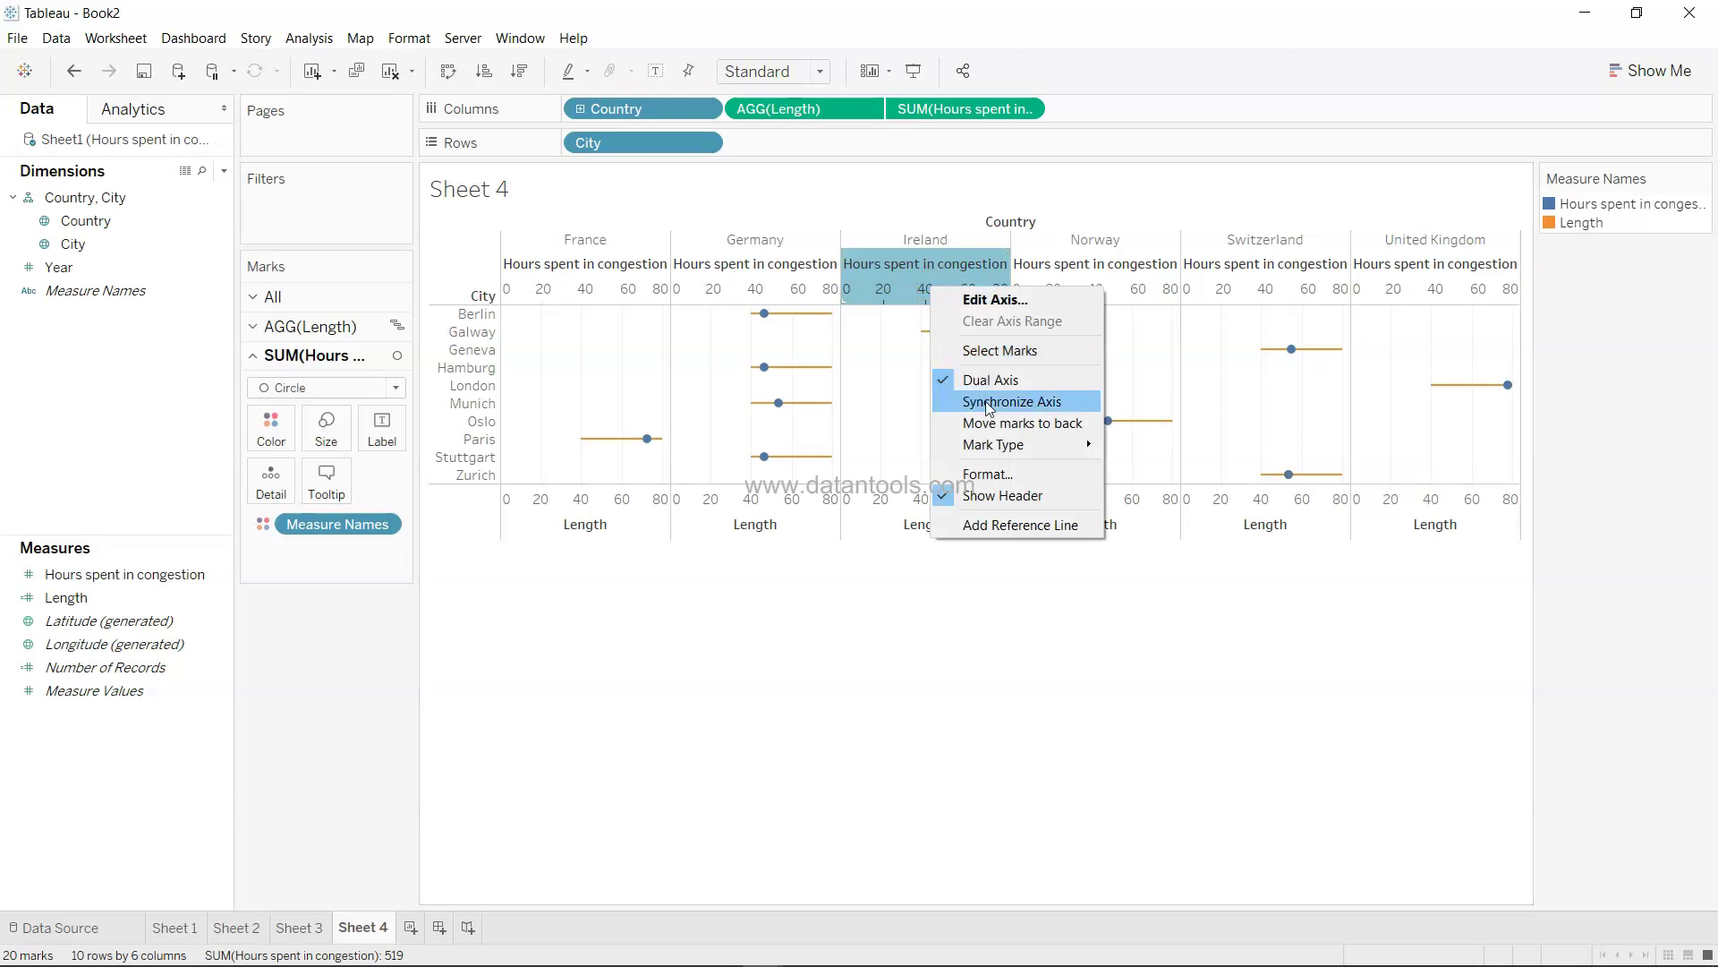
click(1008, 403)
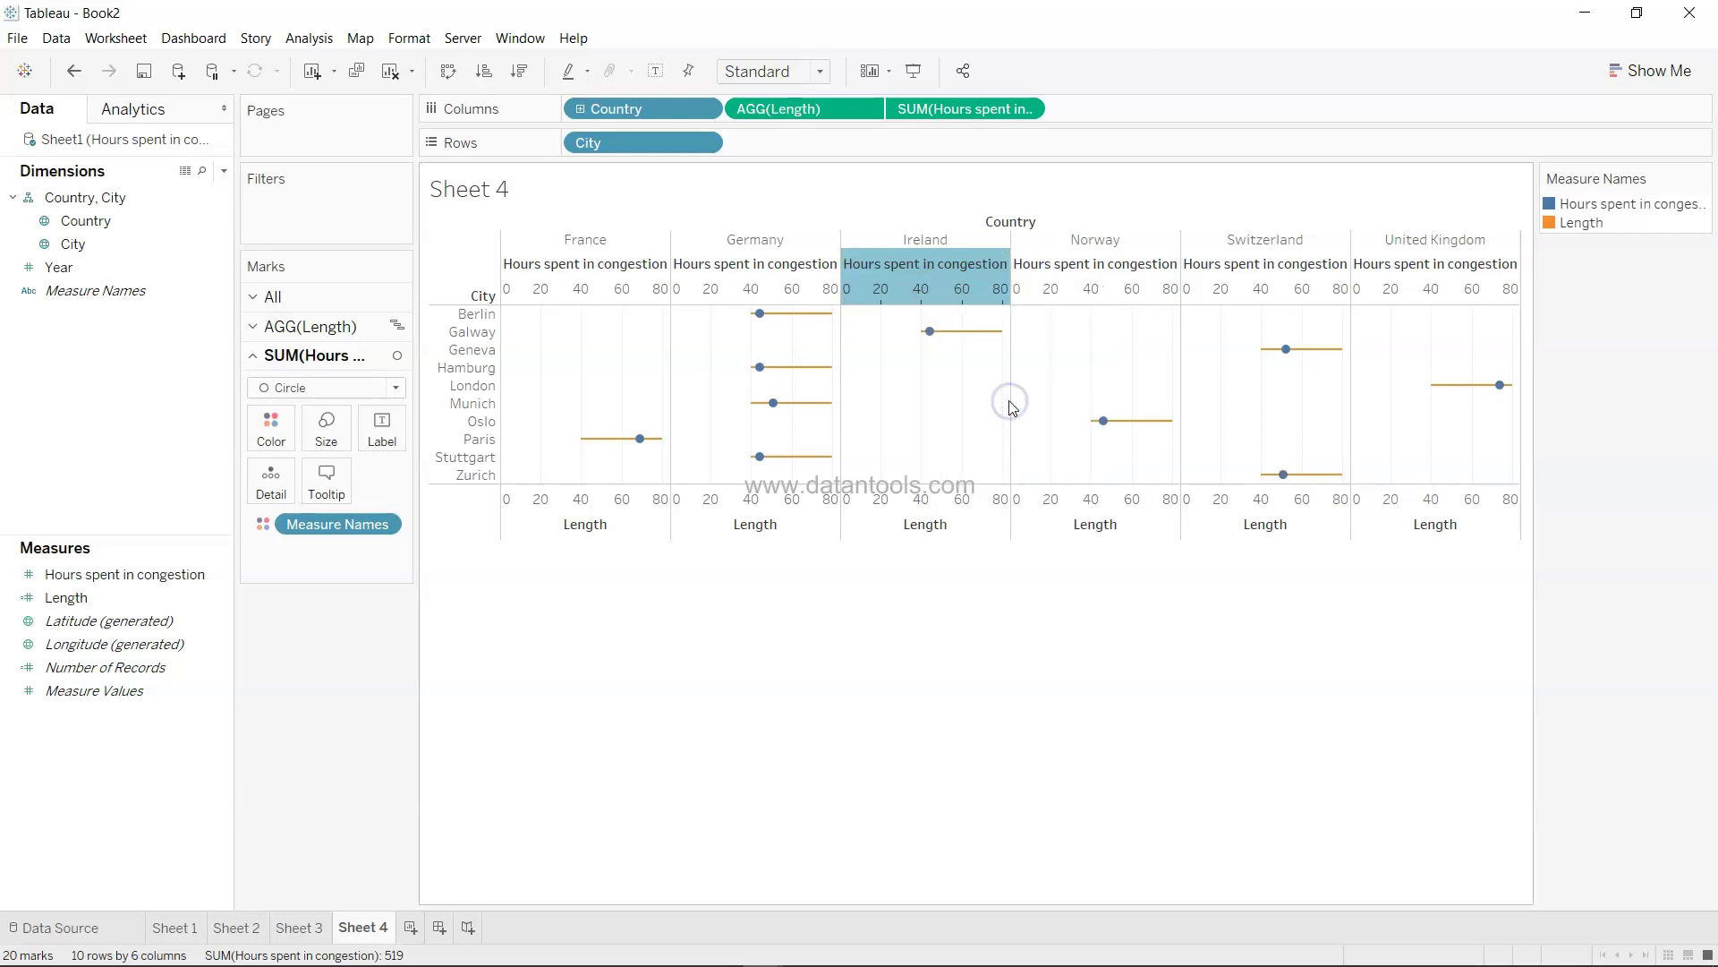
right_click(900, 287)
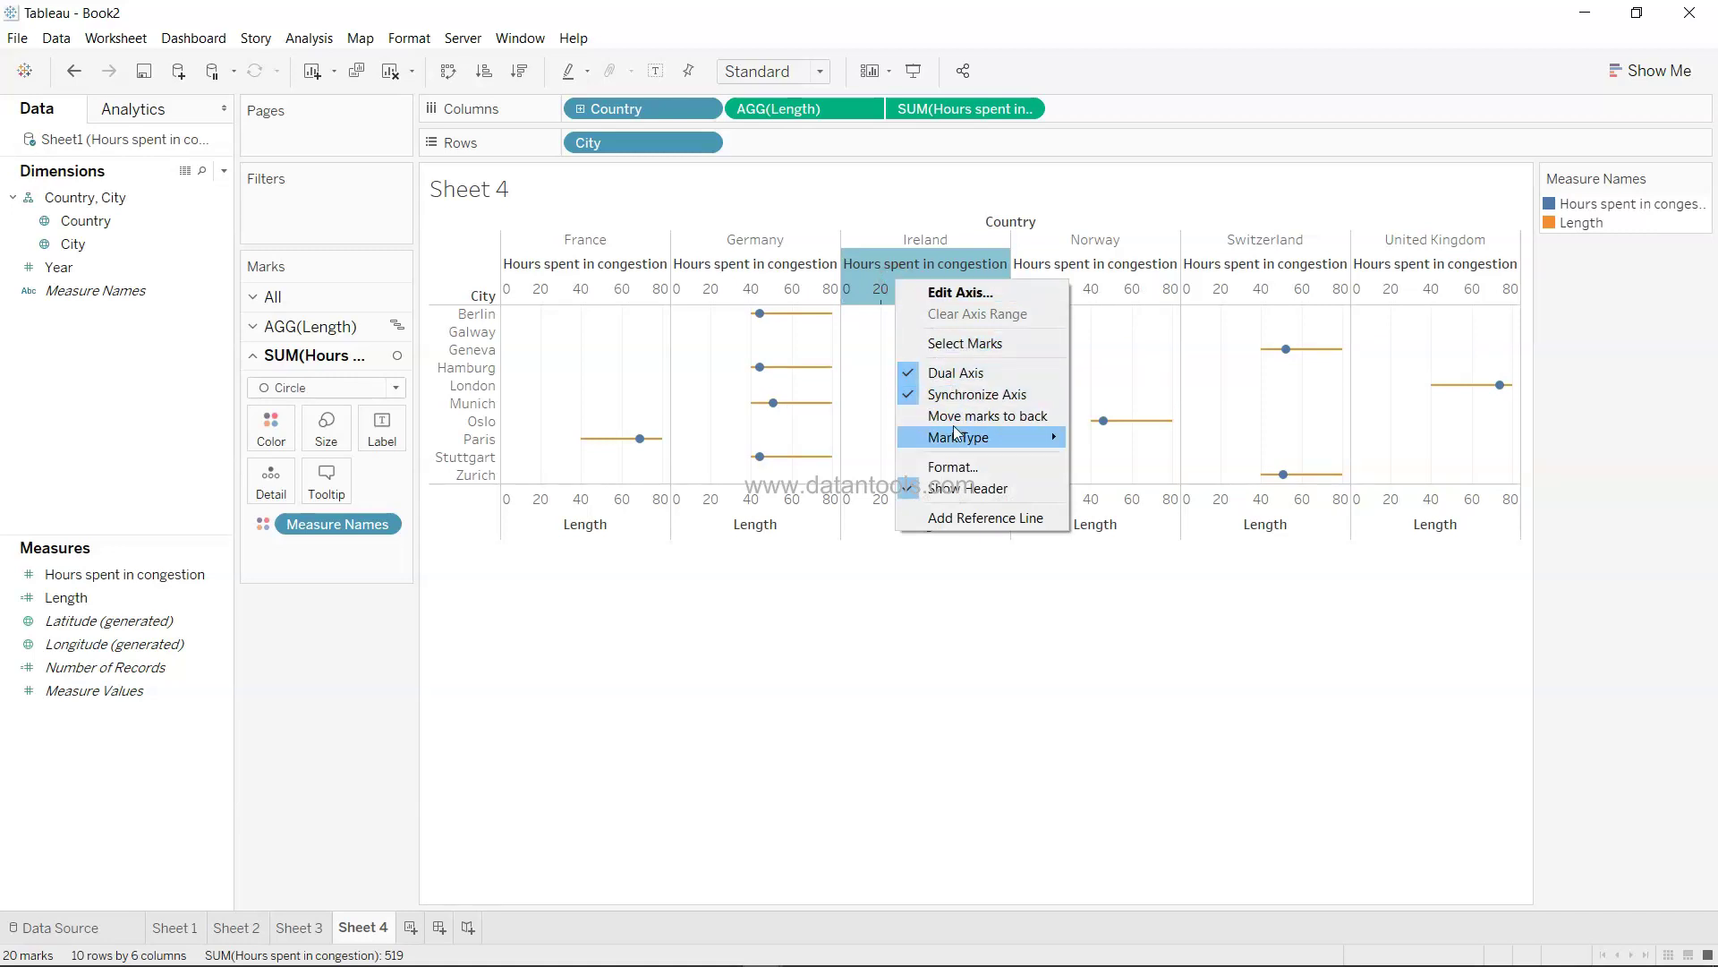
click(956, 491)
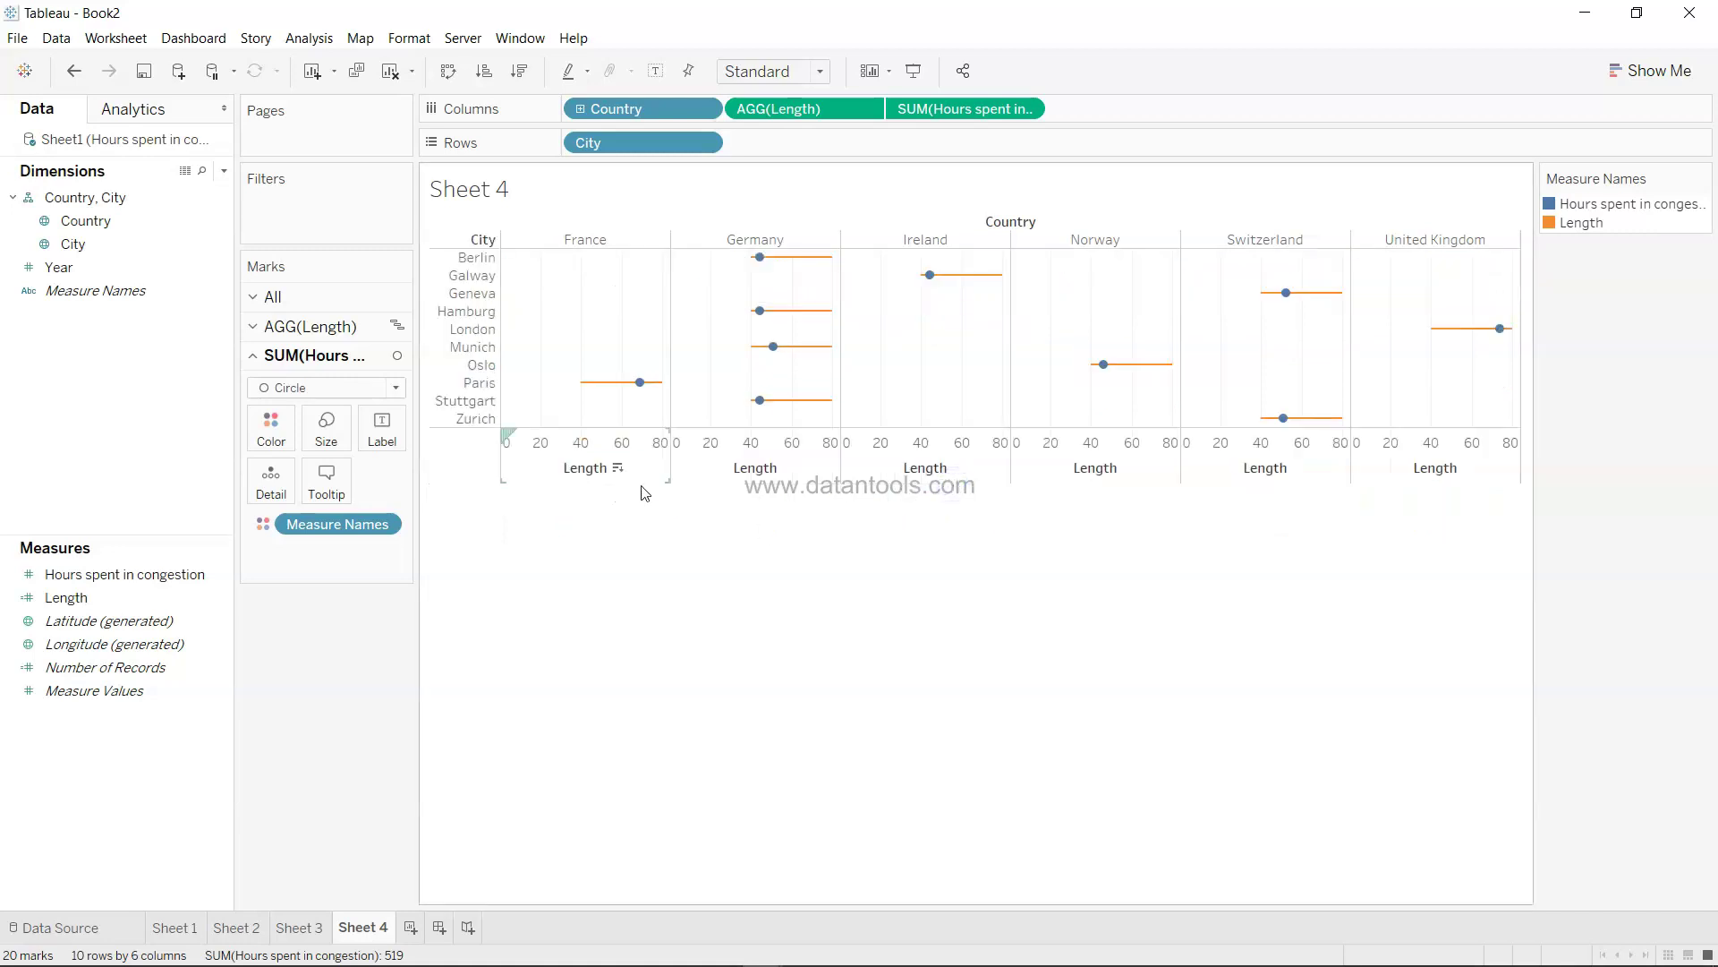
mouse_move(584, 391)
mouse_move(760, 403)
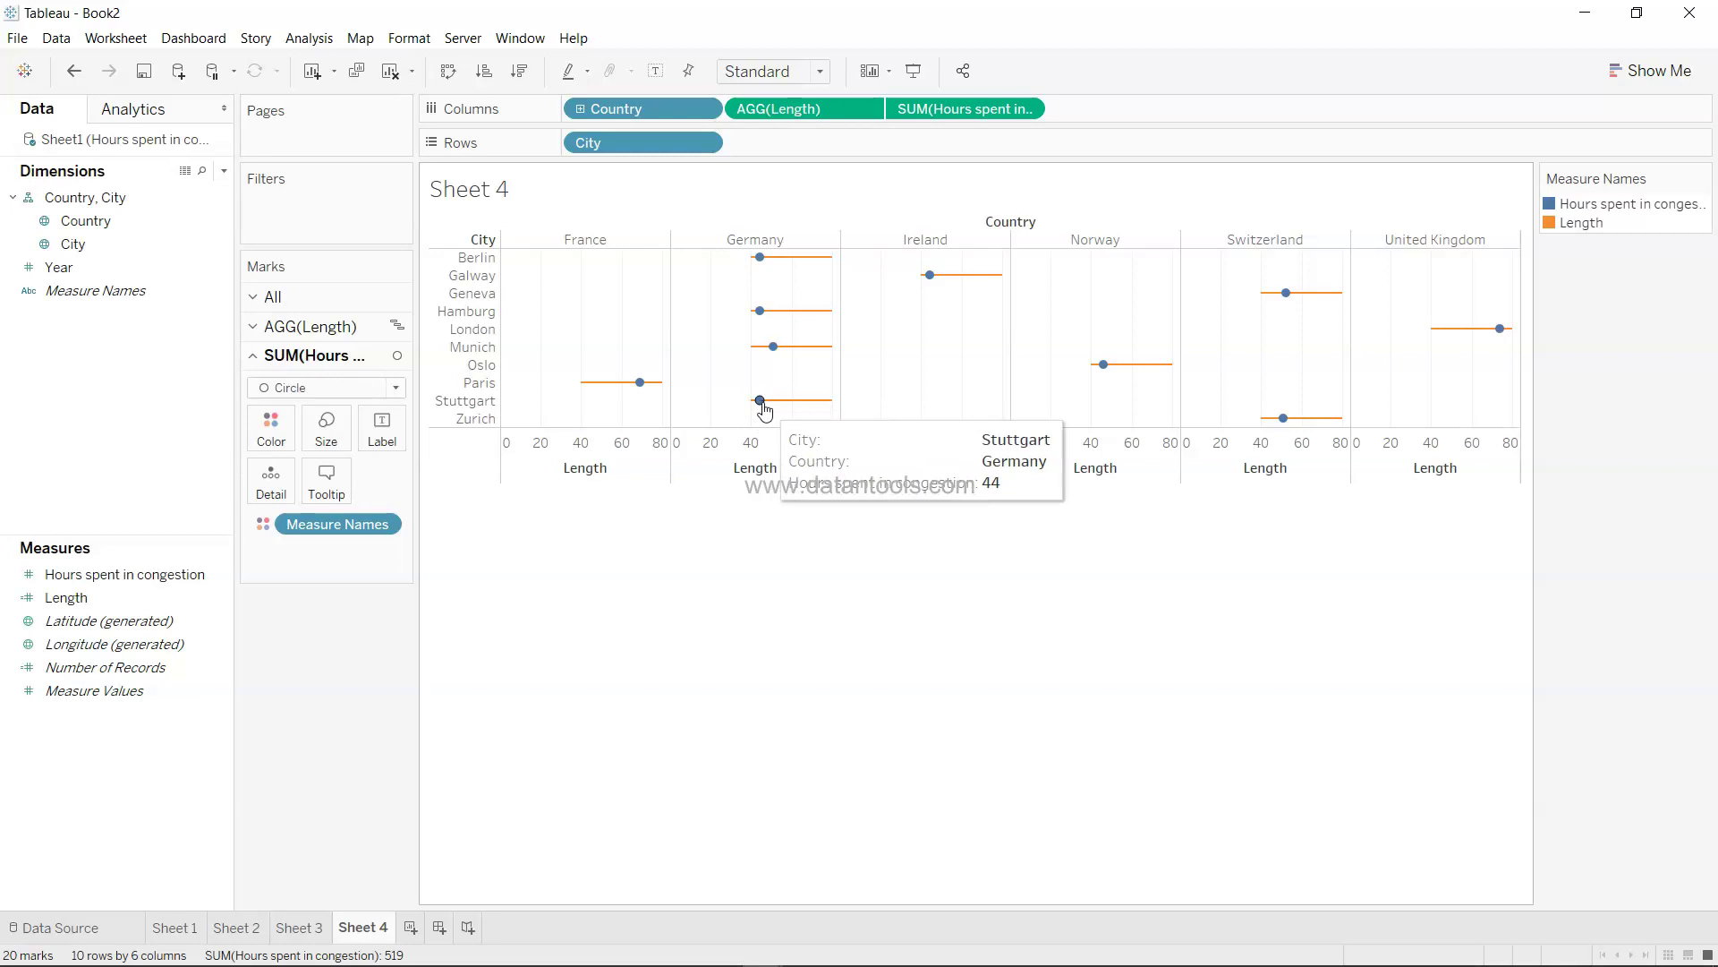
mouse_move(838, 411)
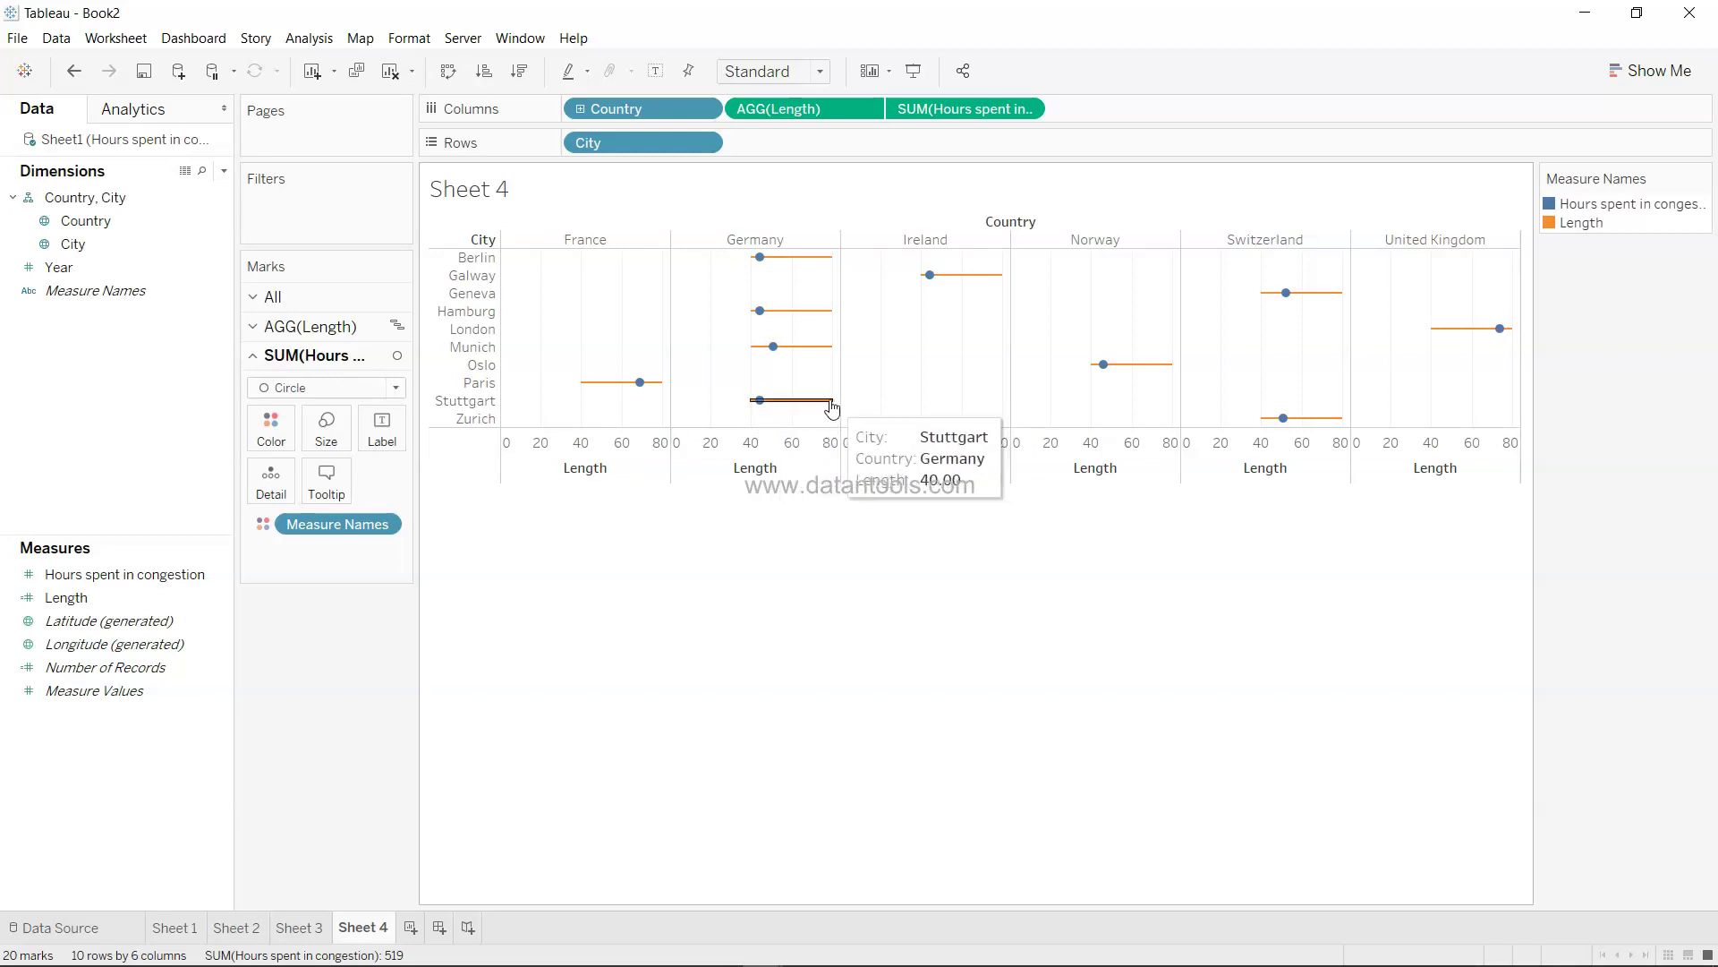
mouse_move(1285, 420)
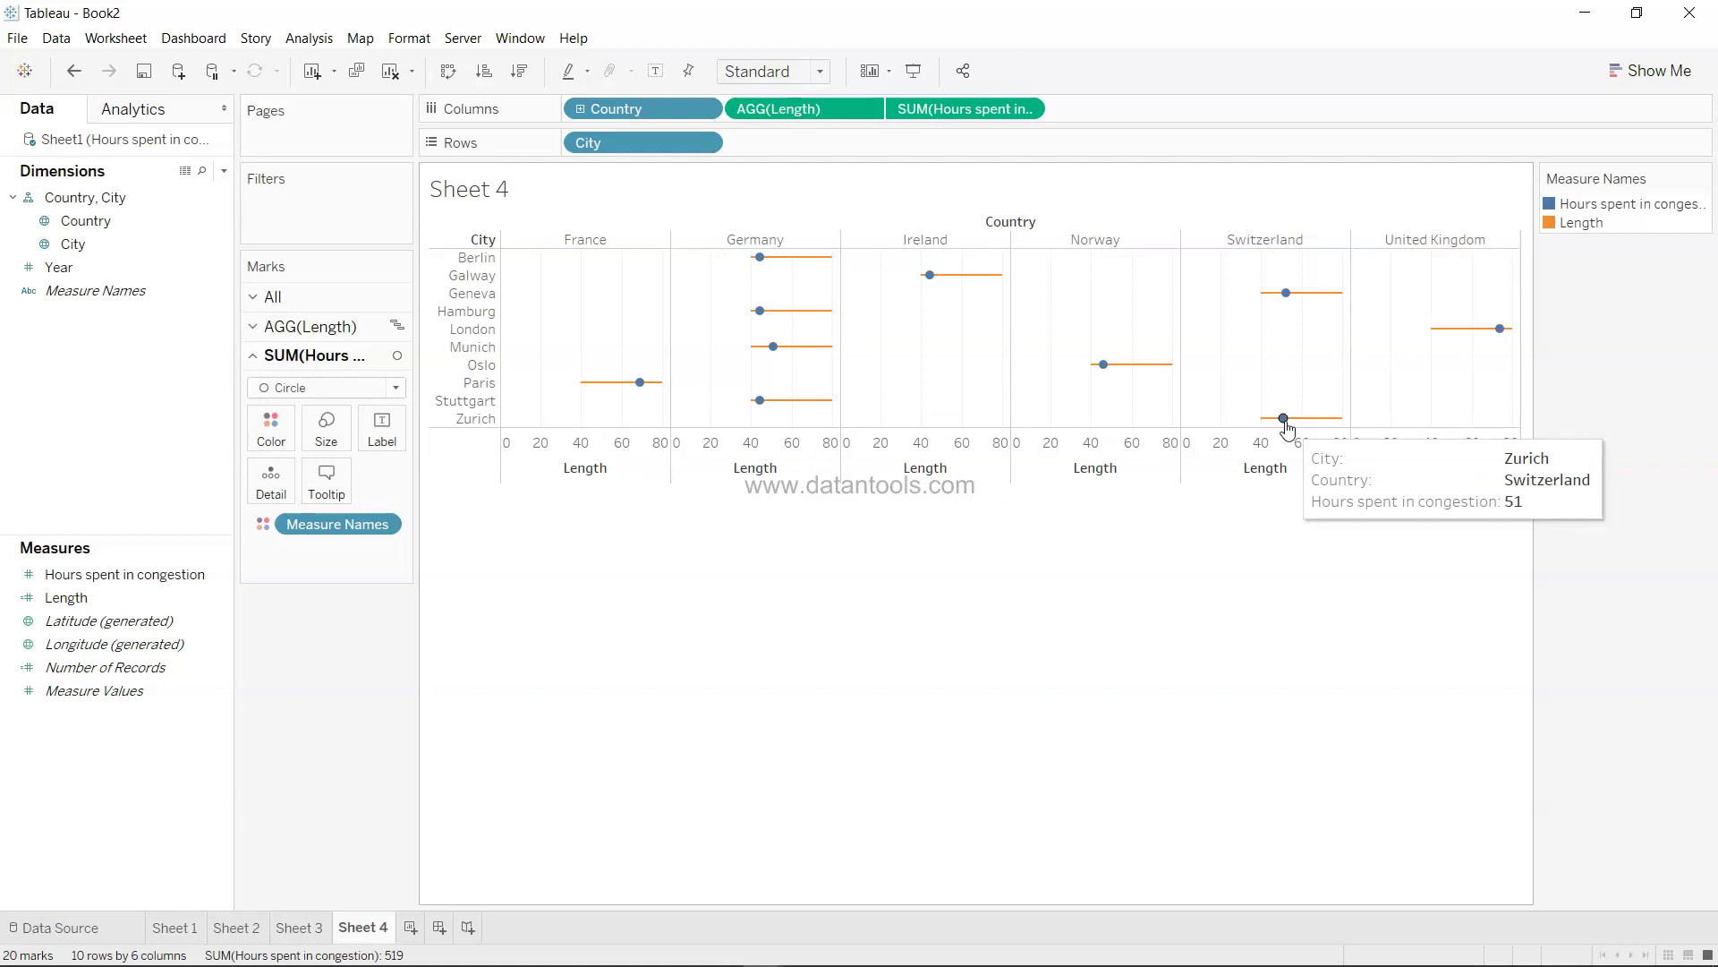
mouse_move(1499, 333)
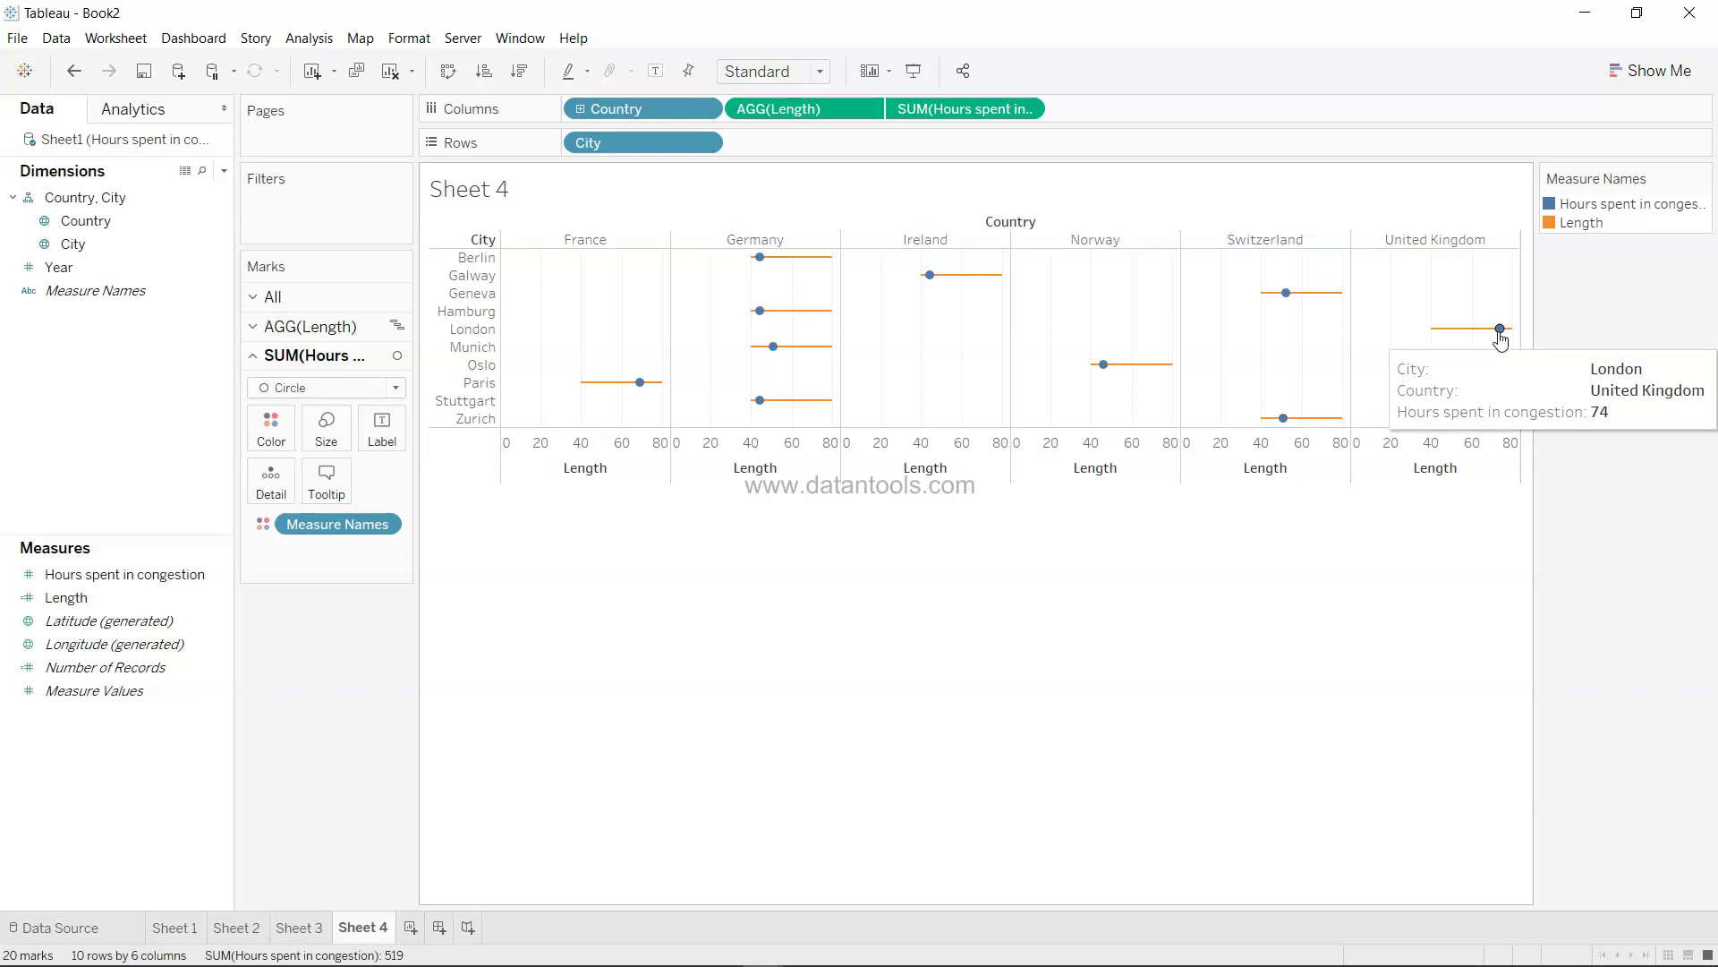
- Turn off Include zero so the Length axis spans 40–80, and hide its header
right_click(600, 452)
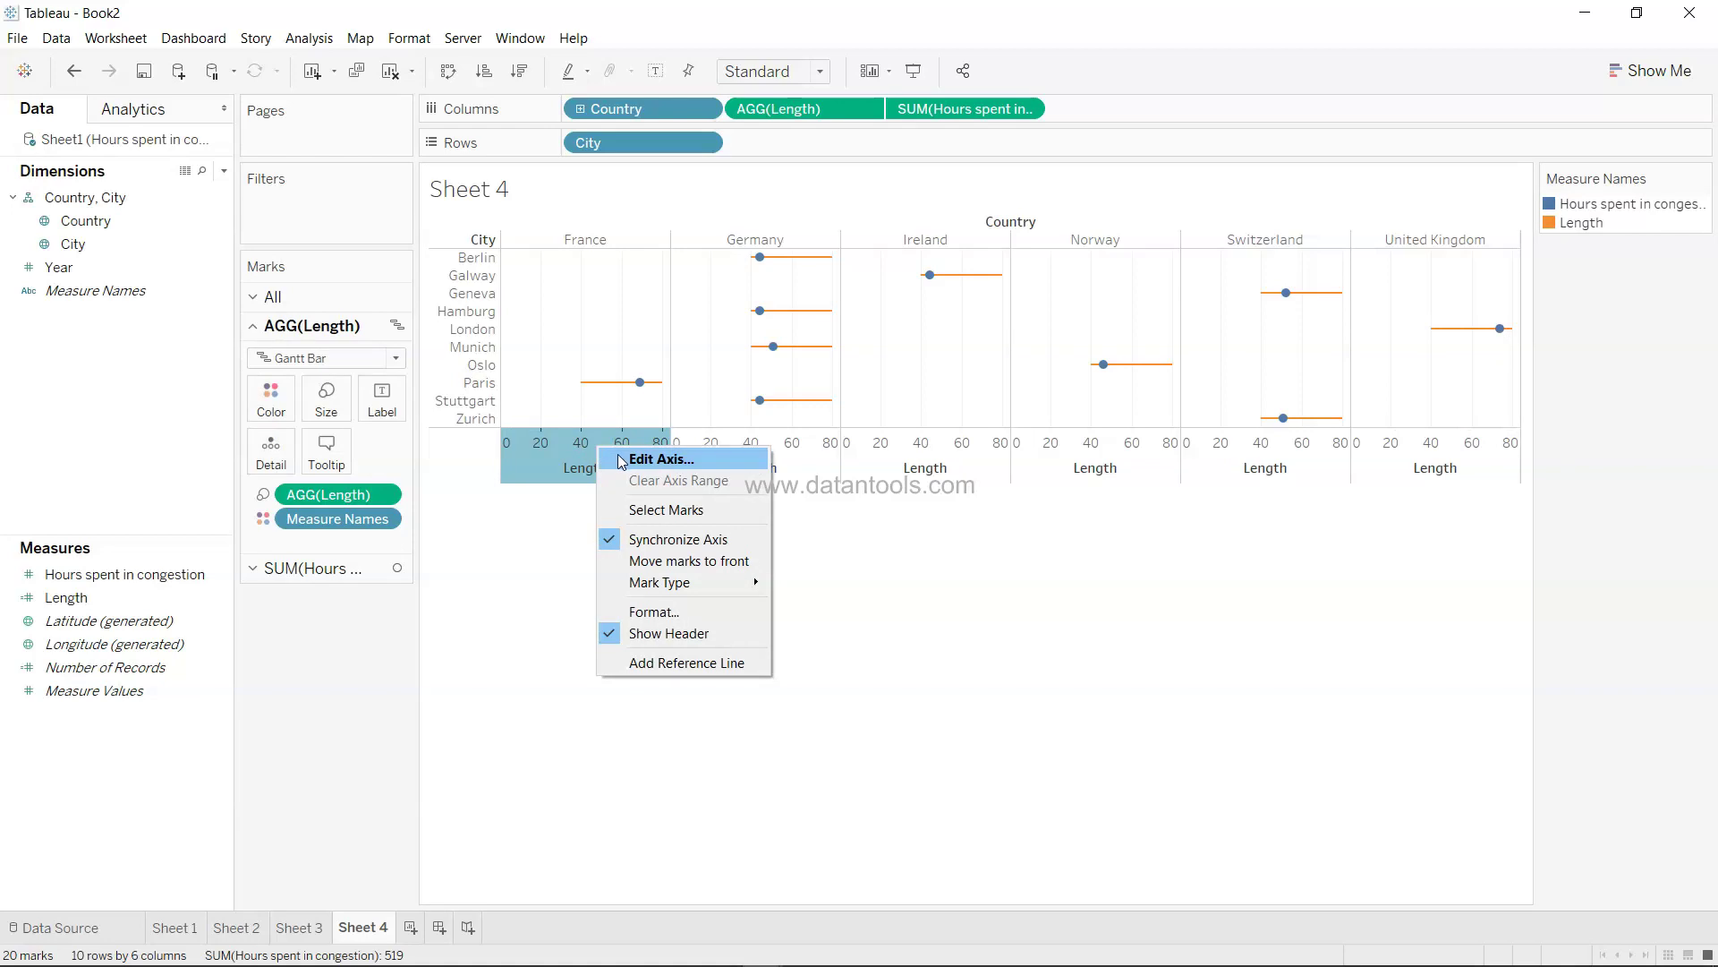
click(659, 458)
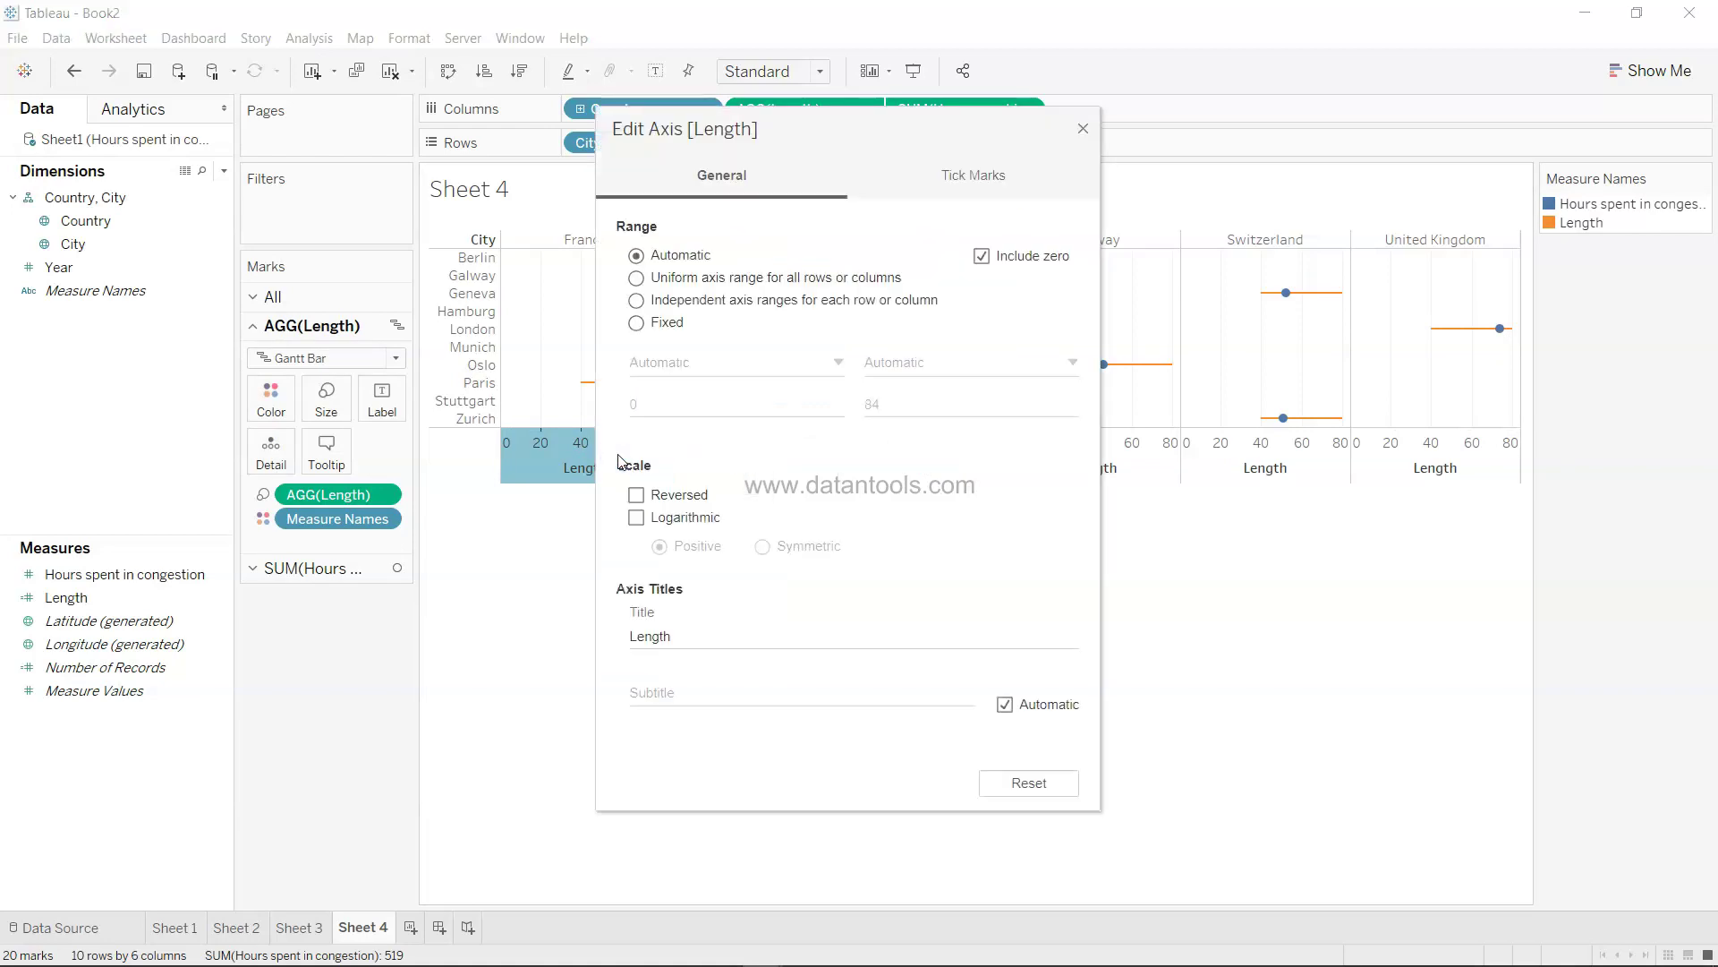
click(980, 256)
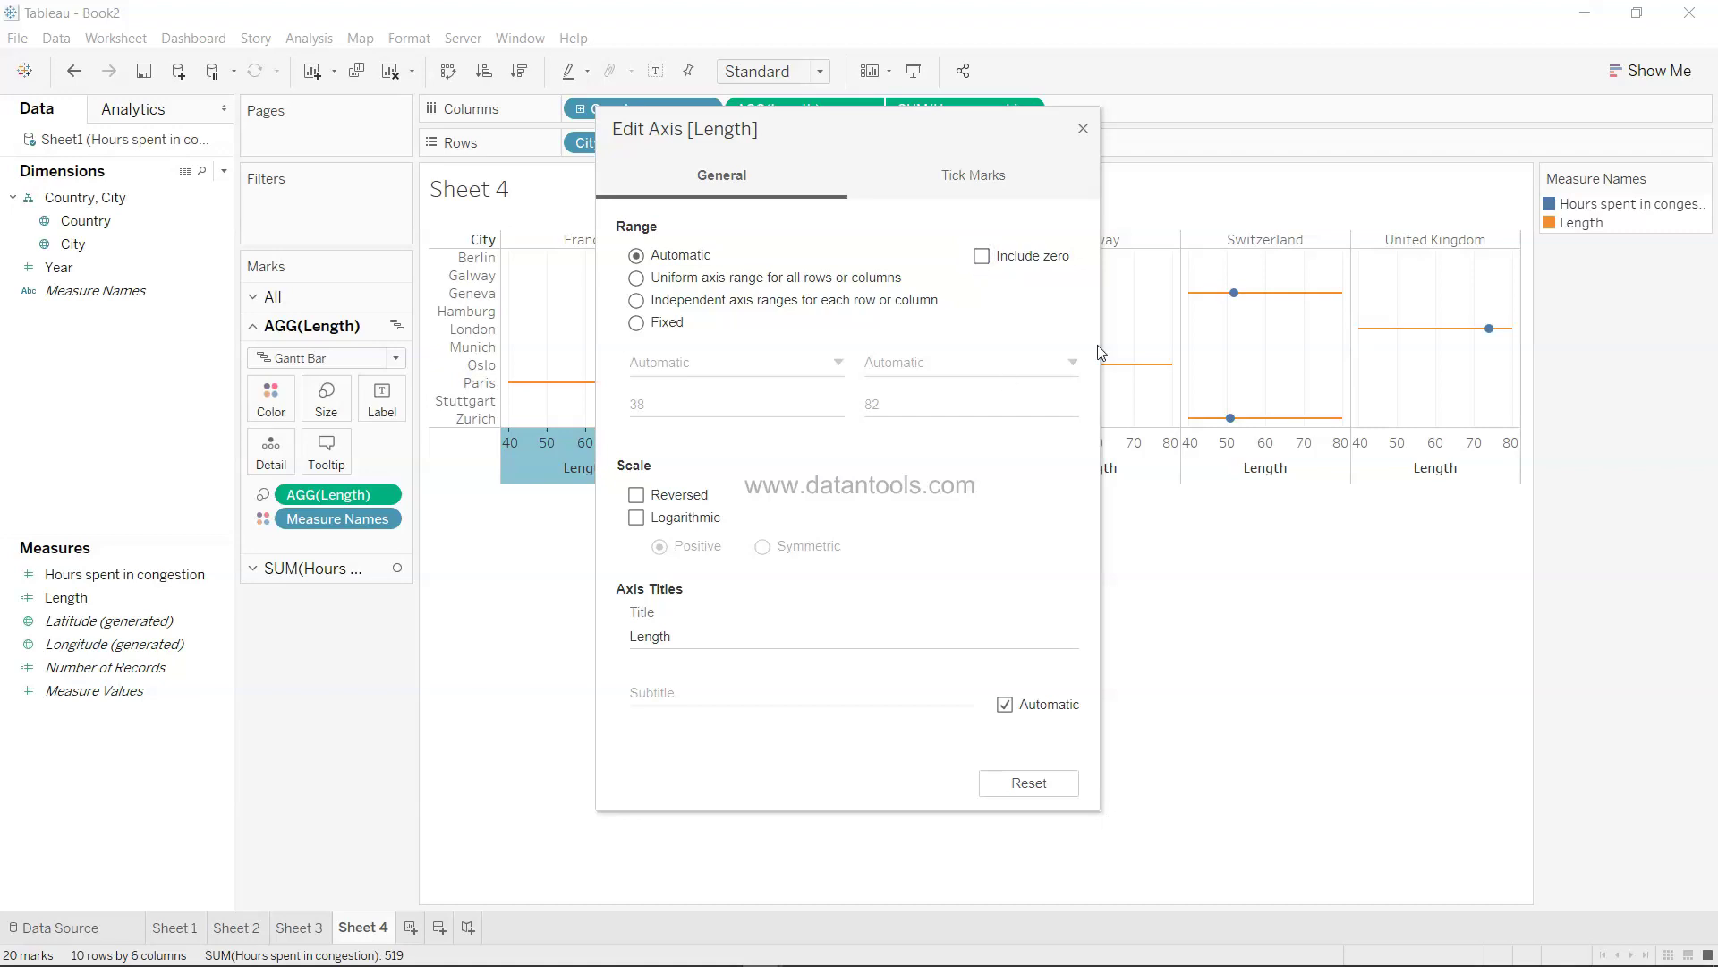
click(1083, 130)
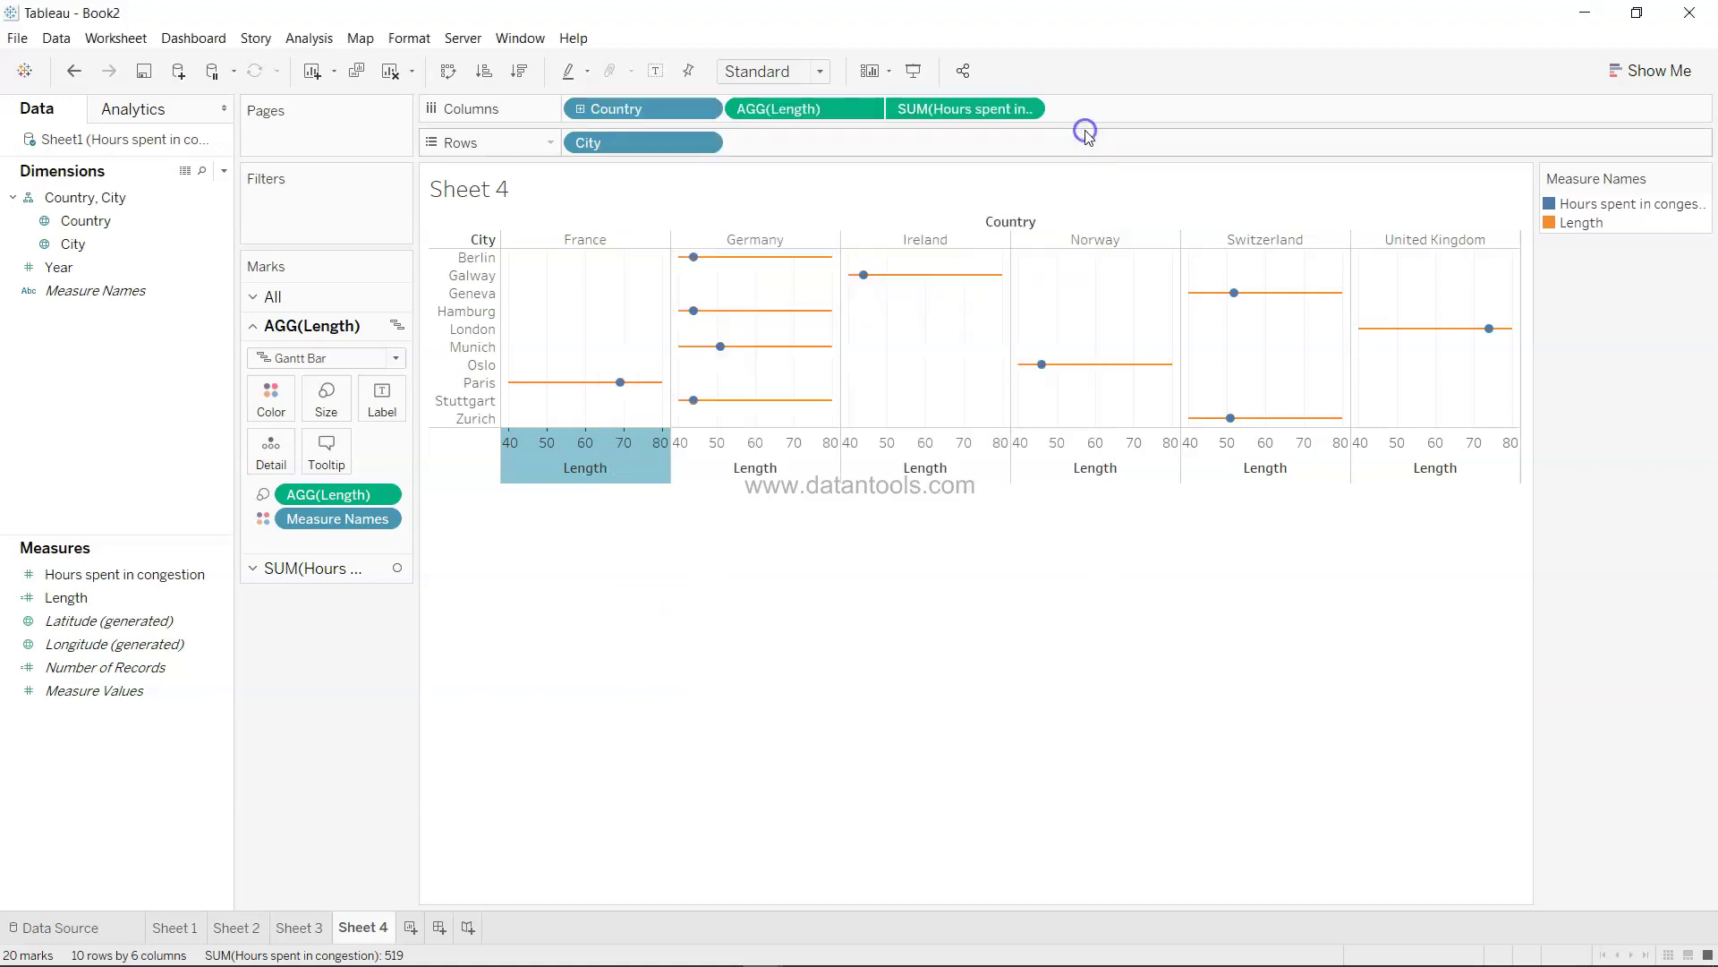
click(874, 618)
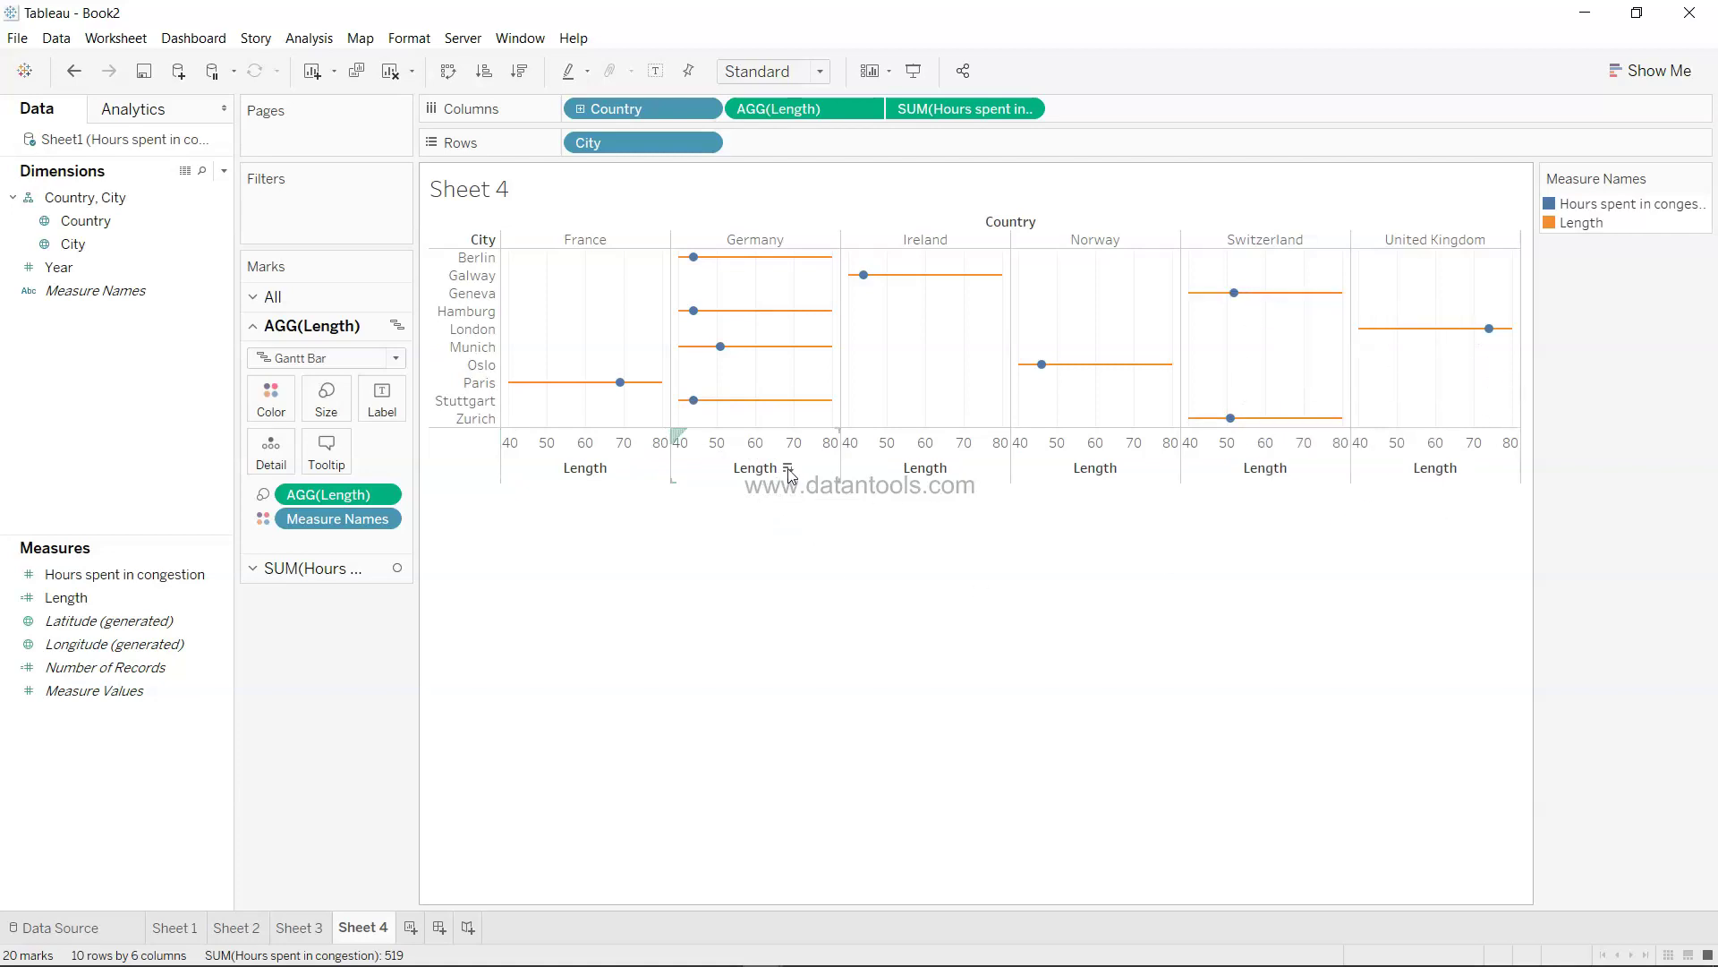
right_click(911, 472)
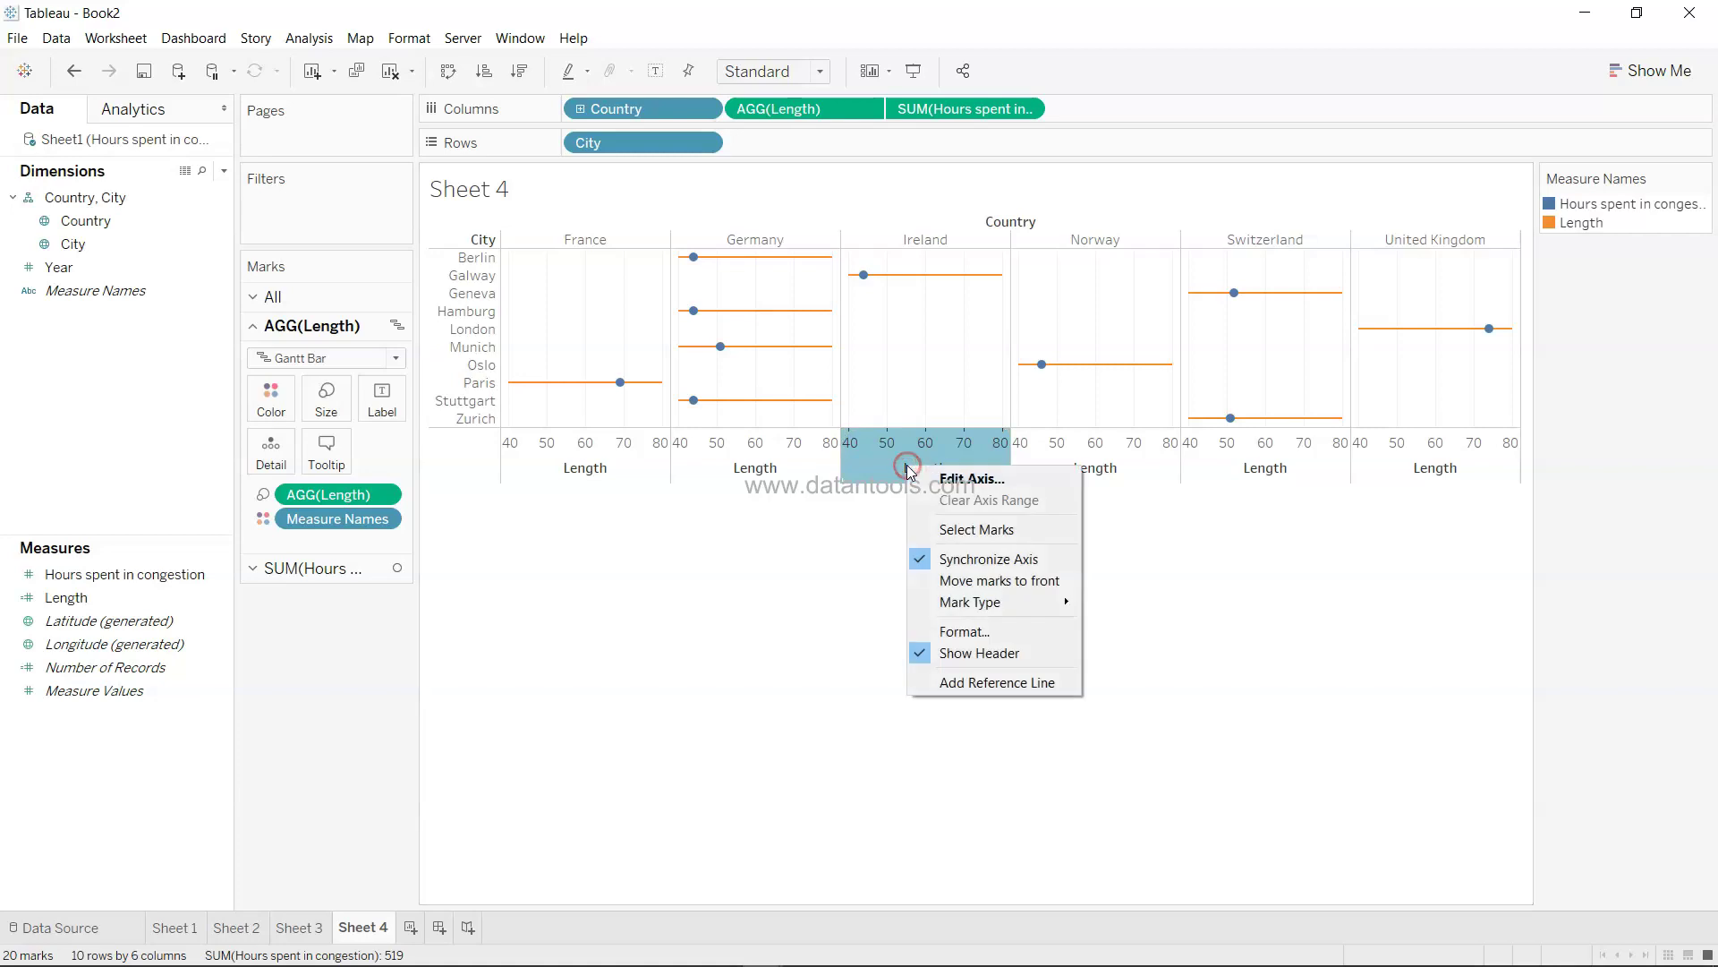
click(952, 652)
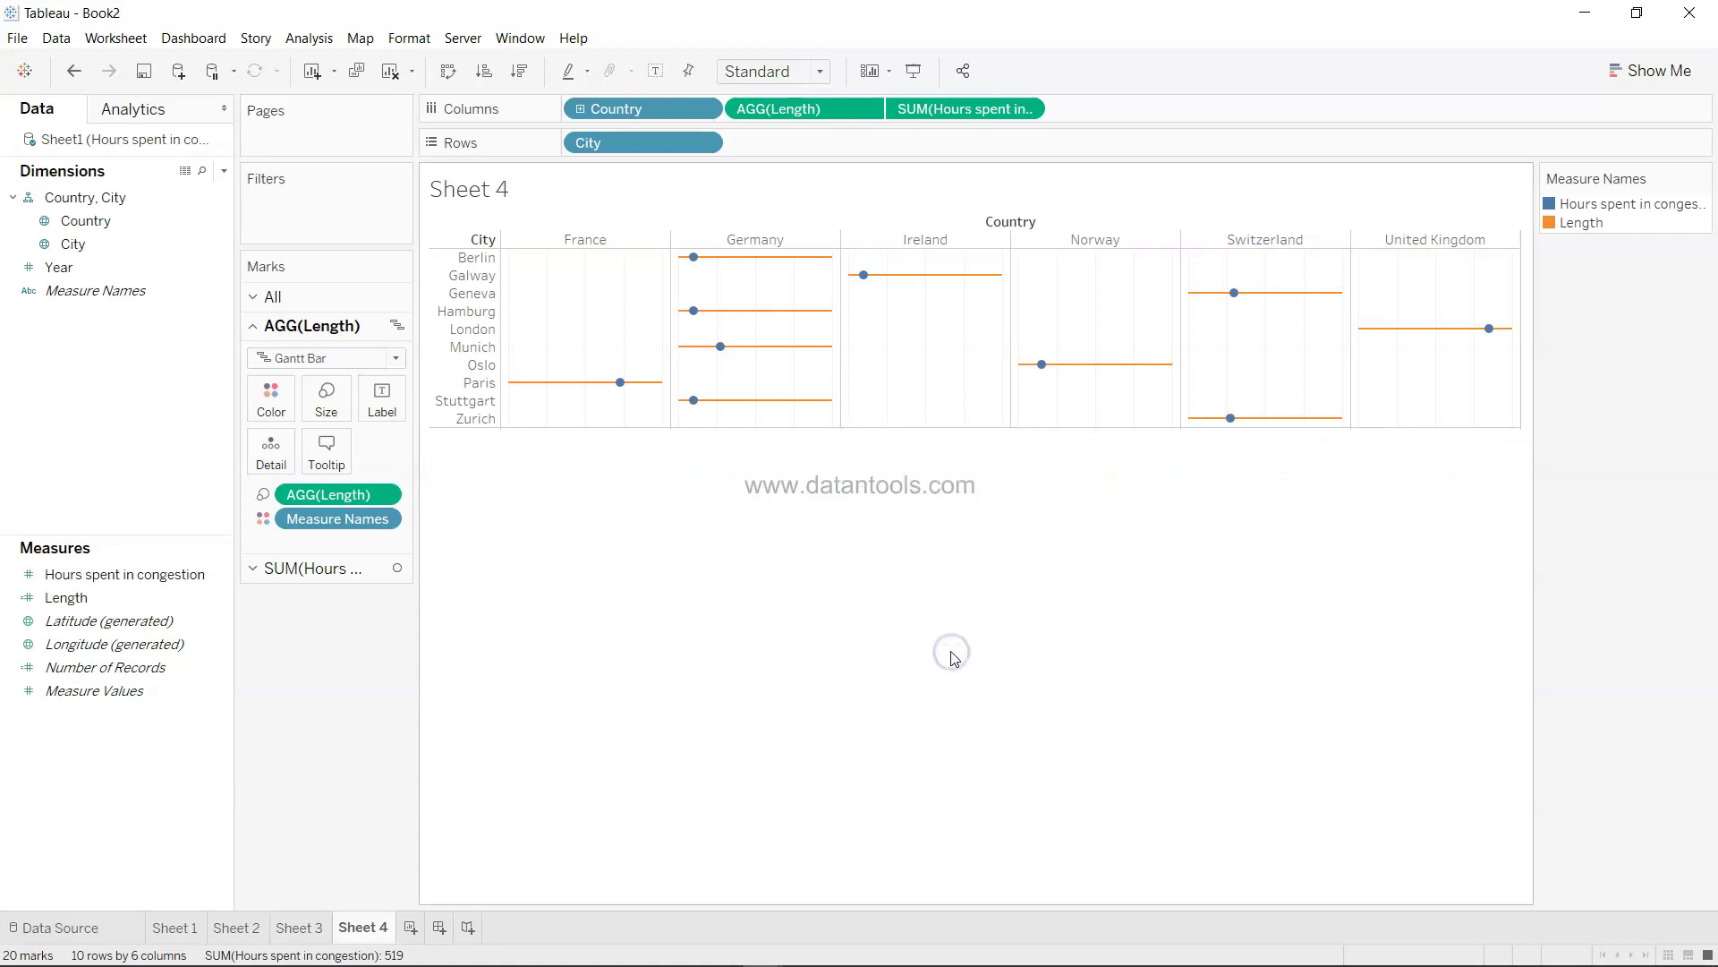
- Fit the chart to Entire View and thin the orange Length bars to lines
click(817, 69)
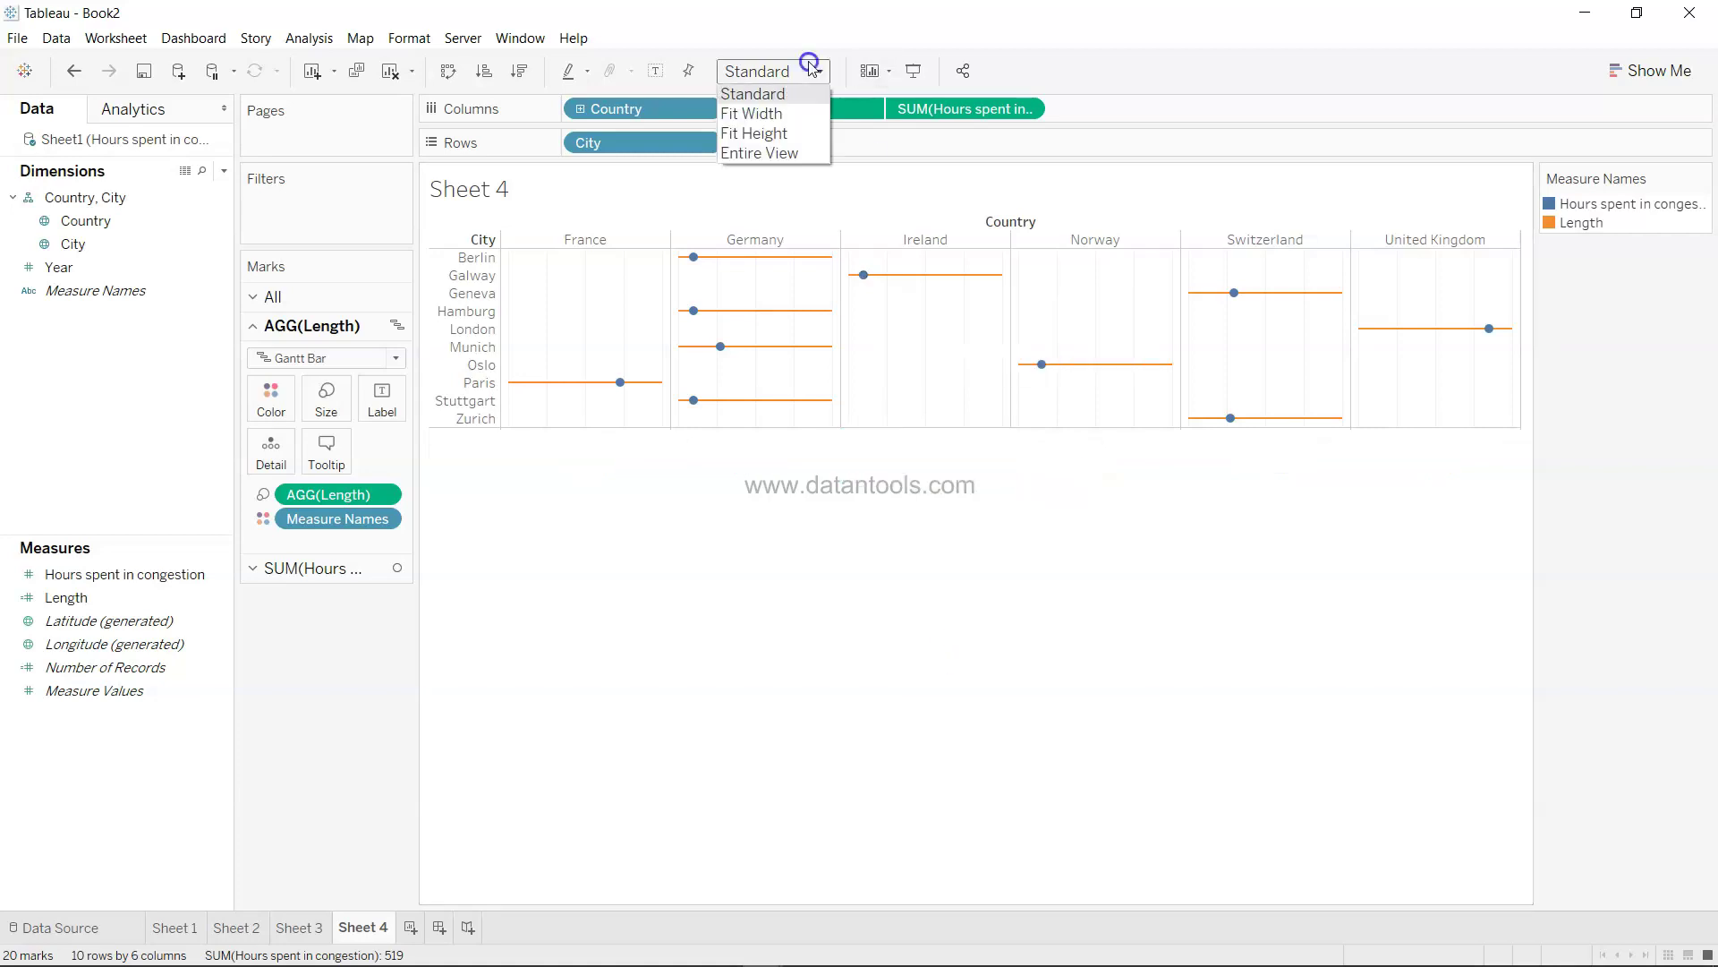
click(796, 154)
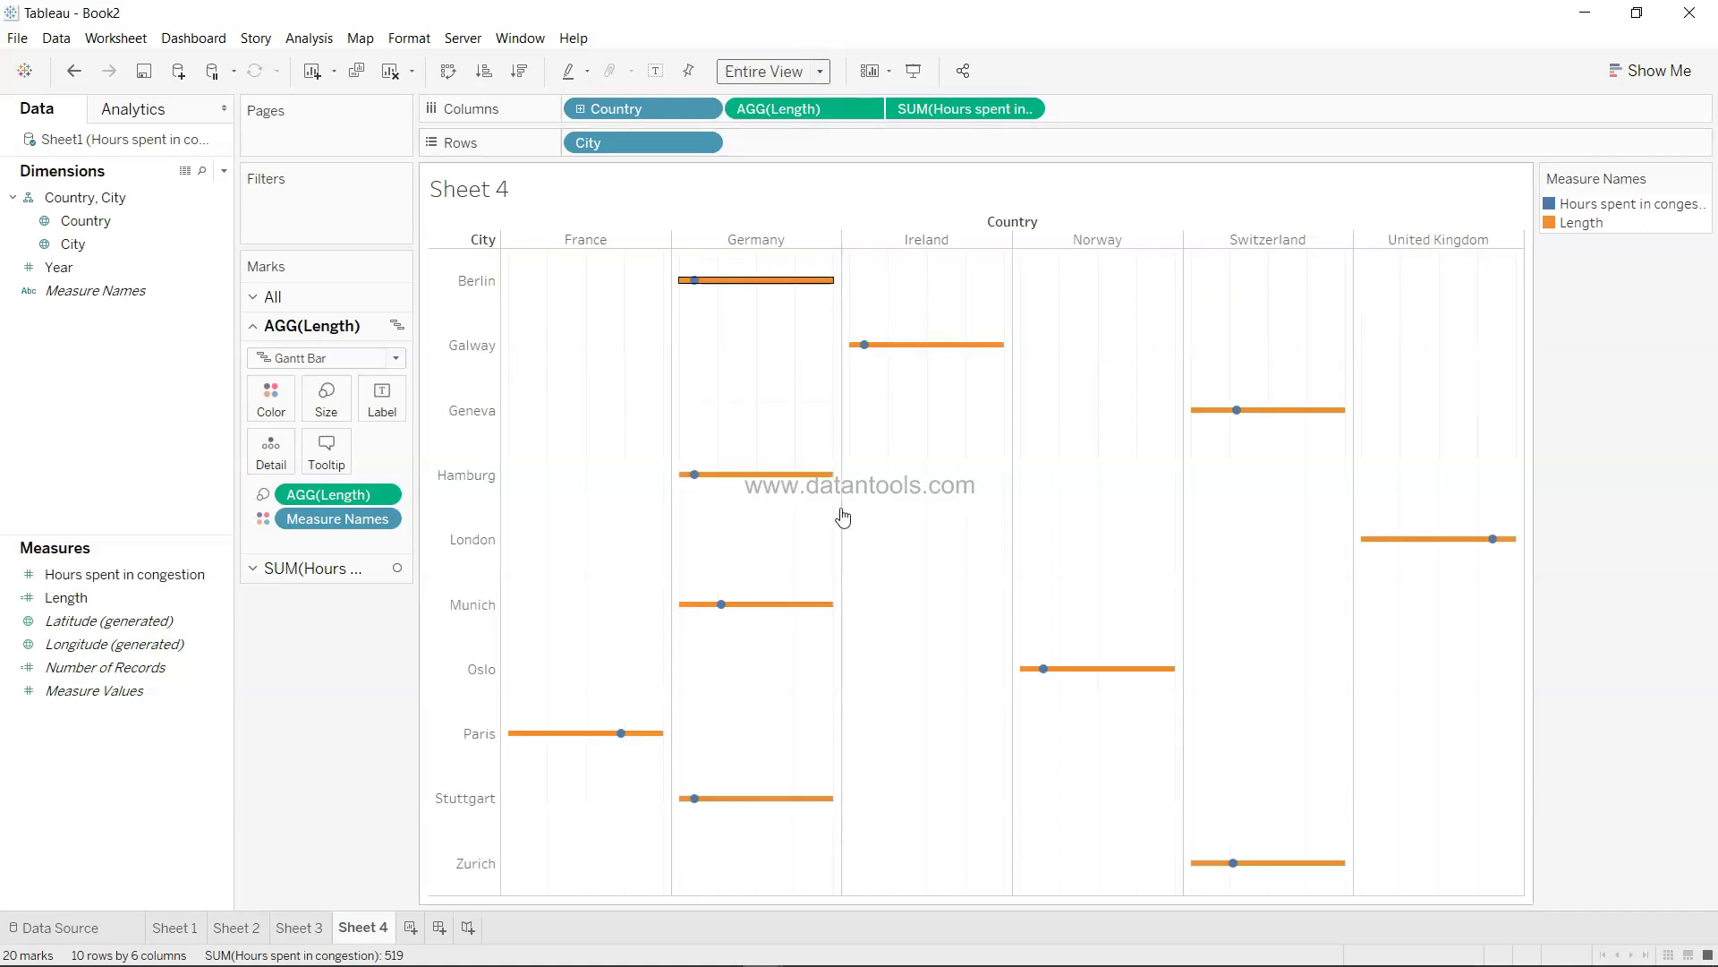
click(327, 398)
drag(320, 450, 310, 450)
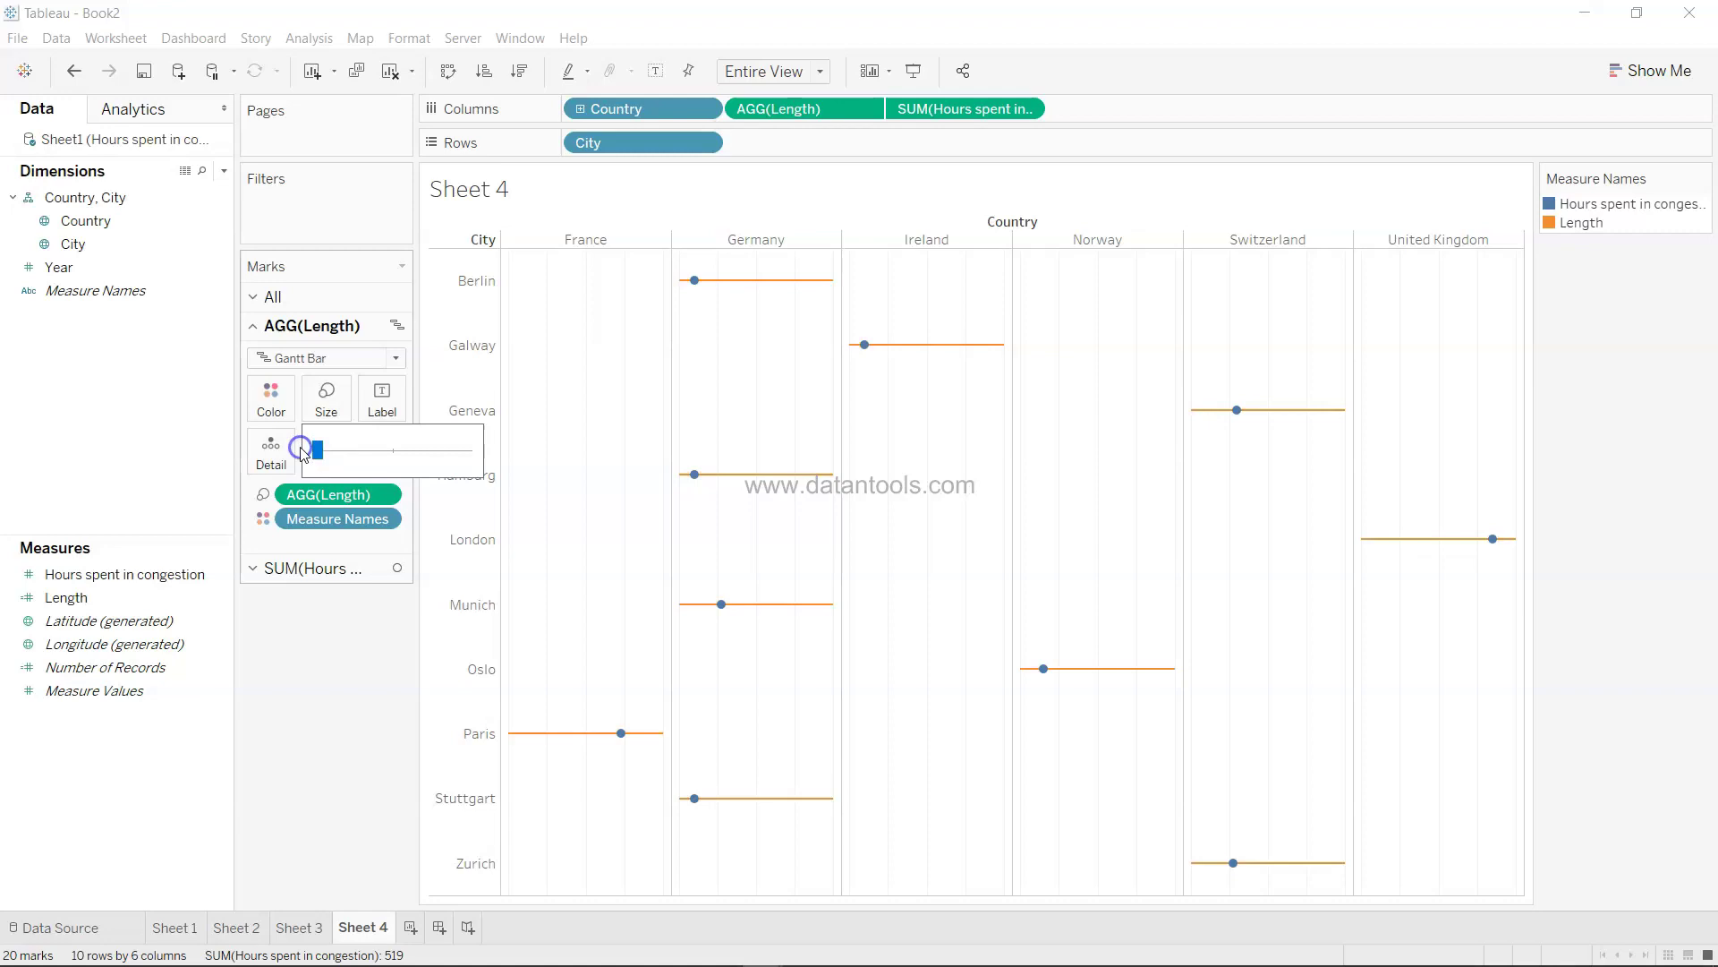
click(310, 741)
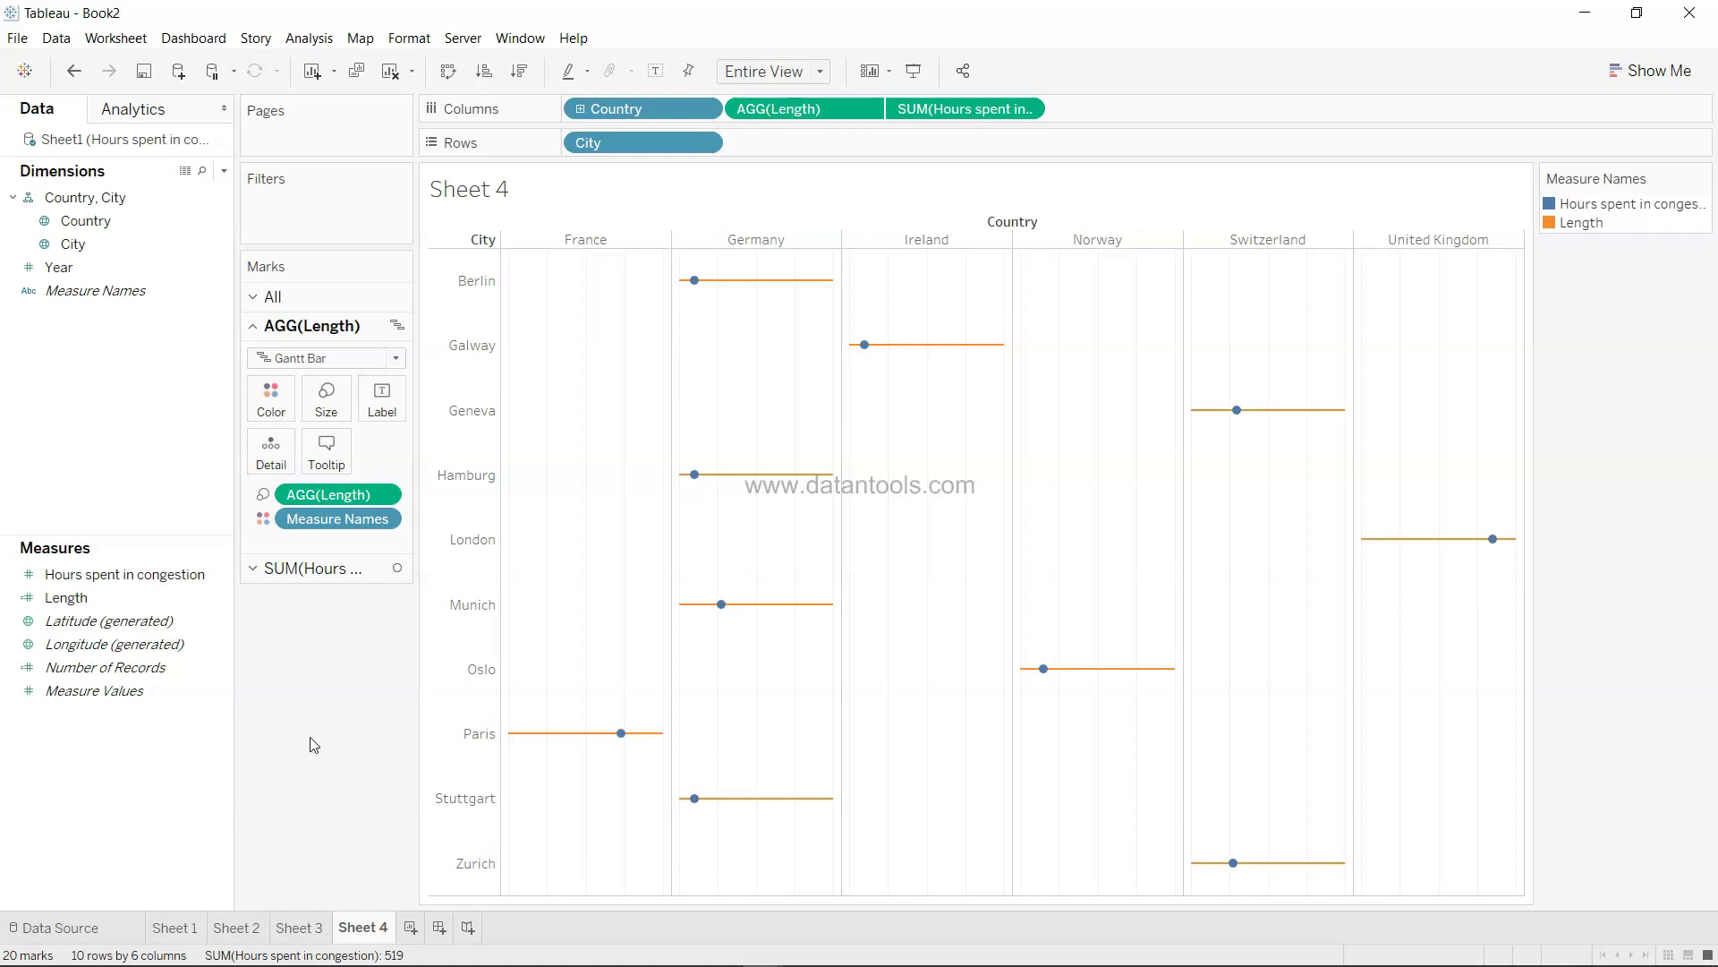
- Set the sheet's column grid lines to None in Format Lines
right_click(559, 395)
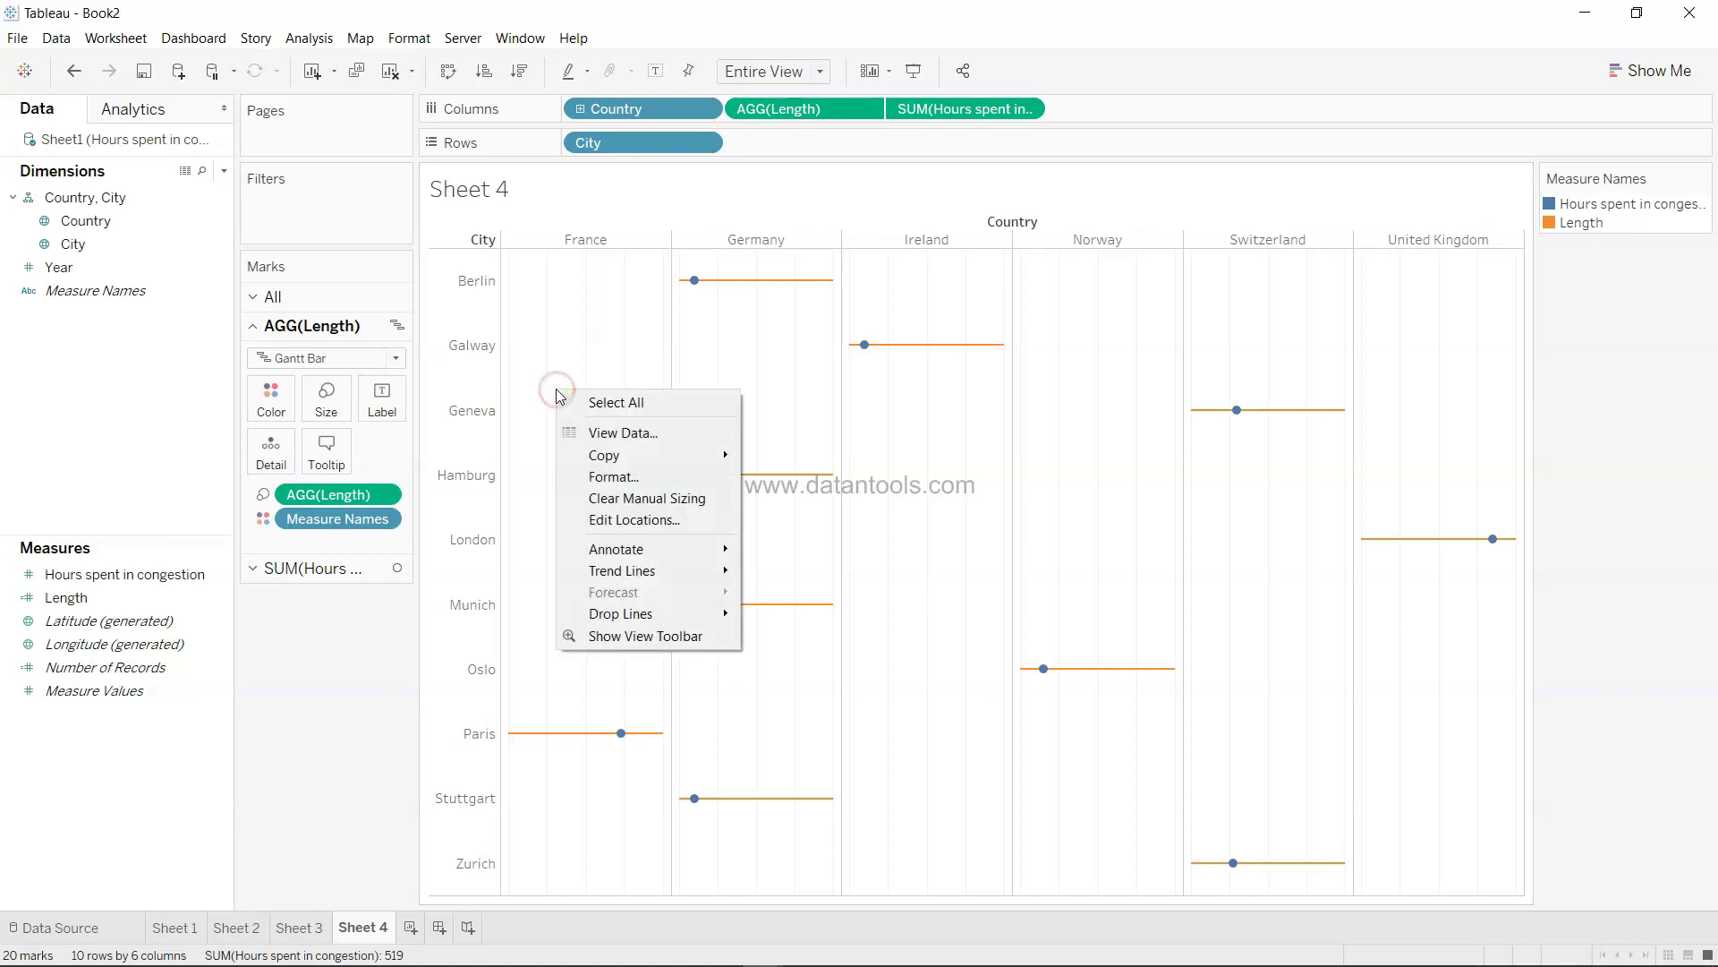
click(622, 476)
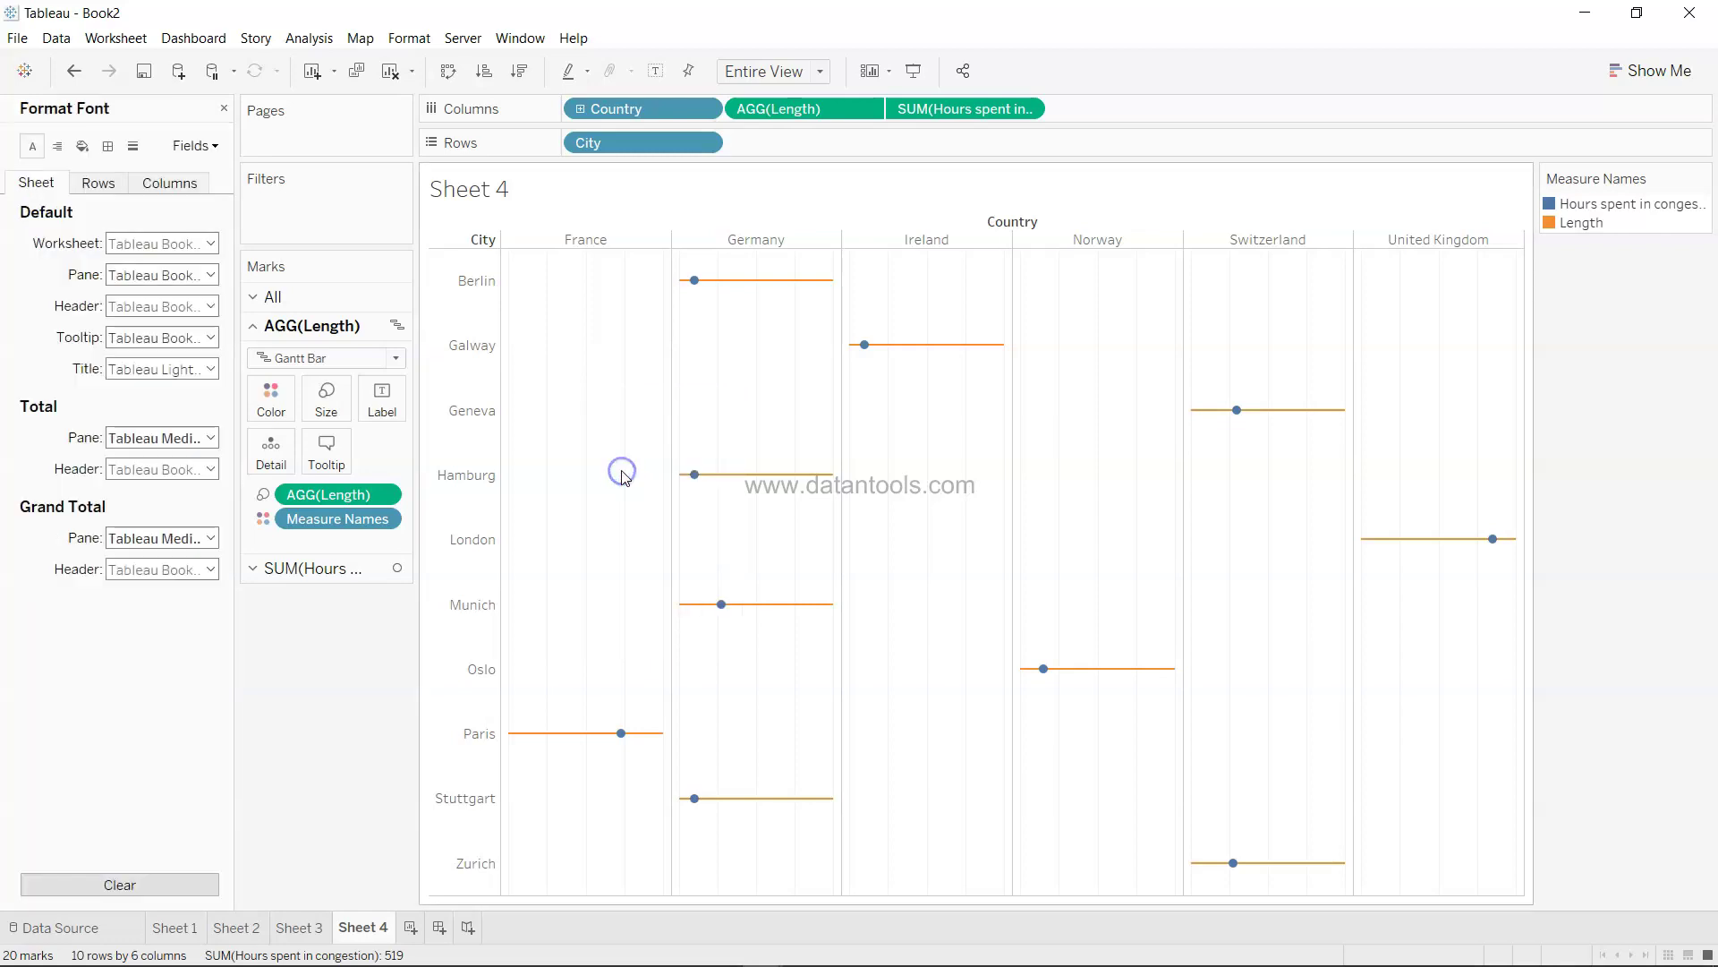
click(135, 147)
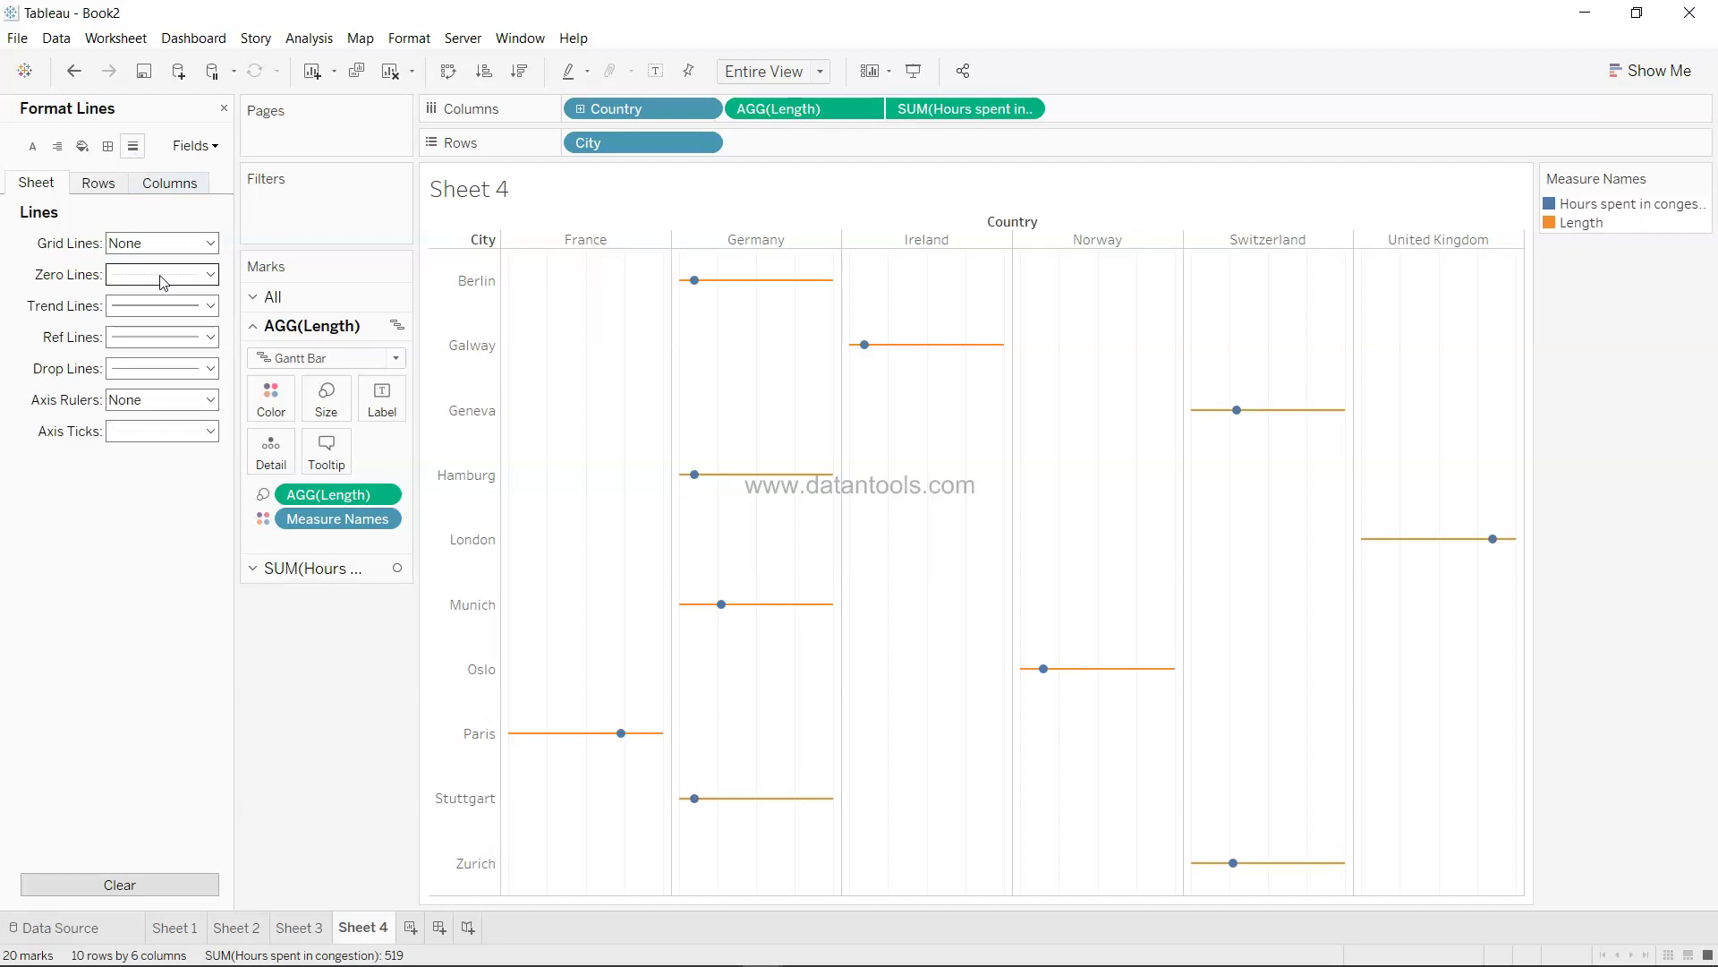
click(148, 181)
click(150, 251)
click(151, 269)
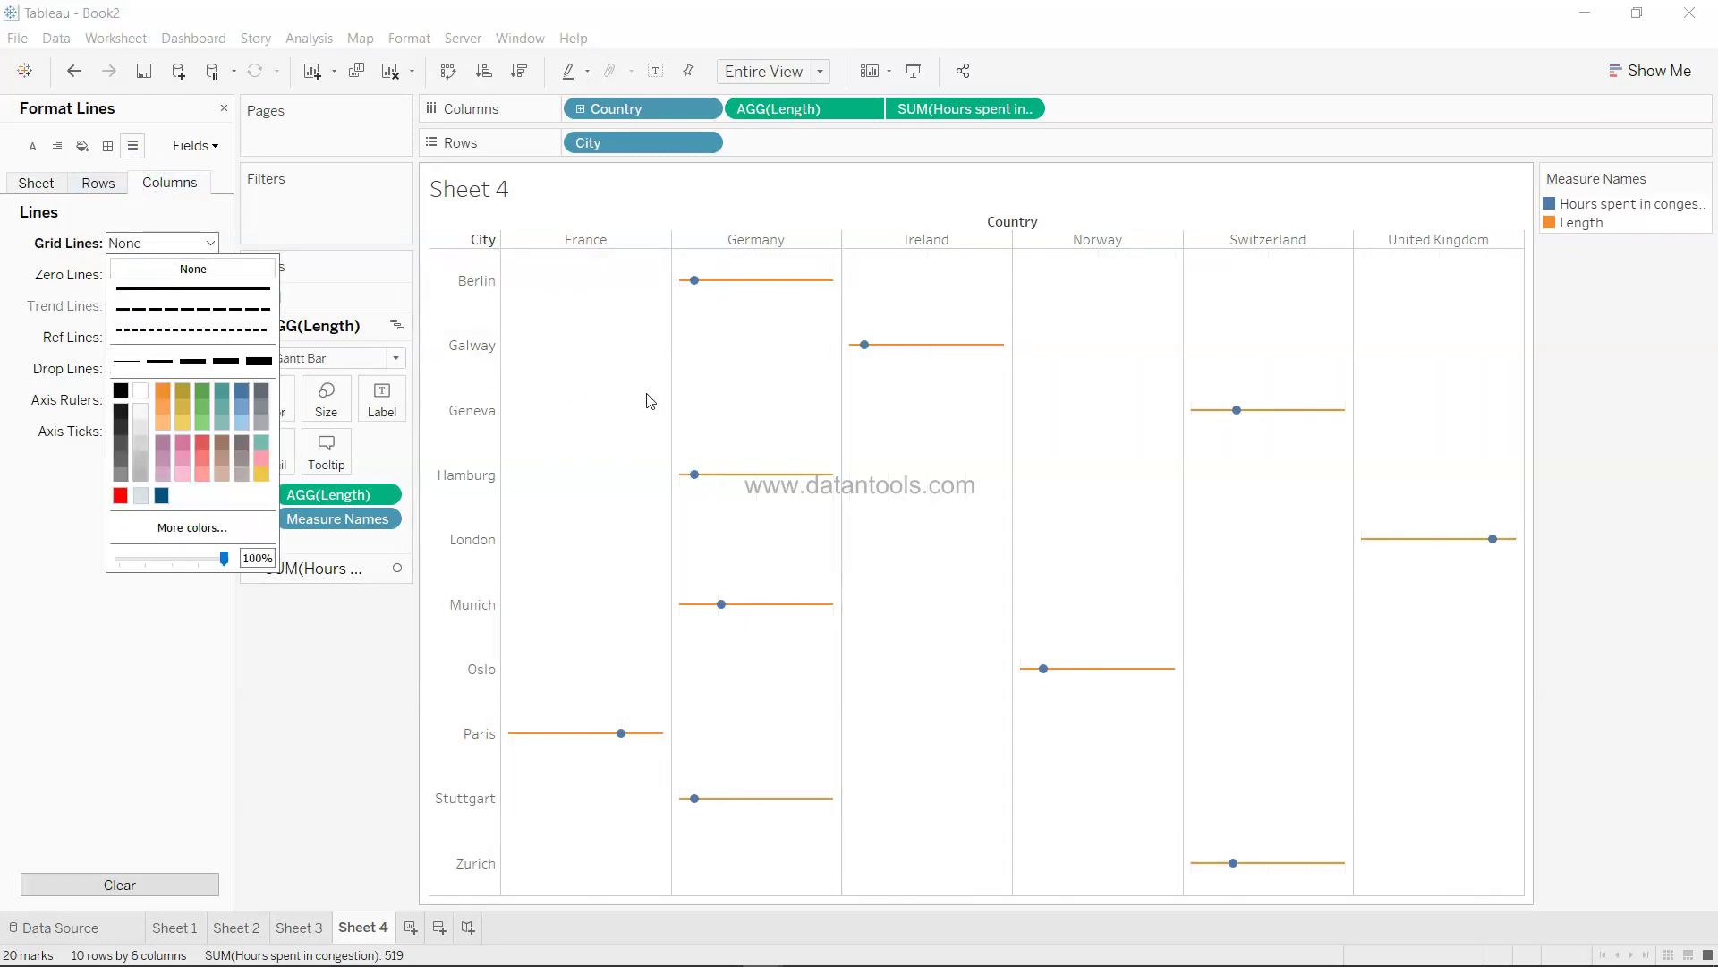
click(184, 660)
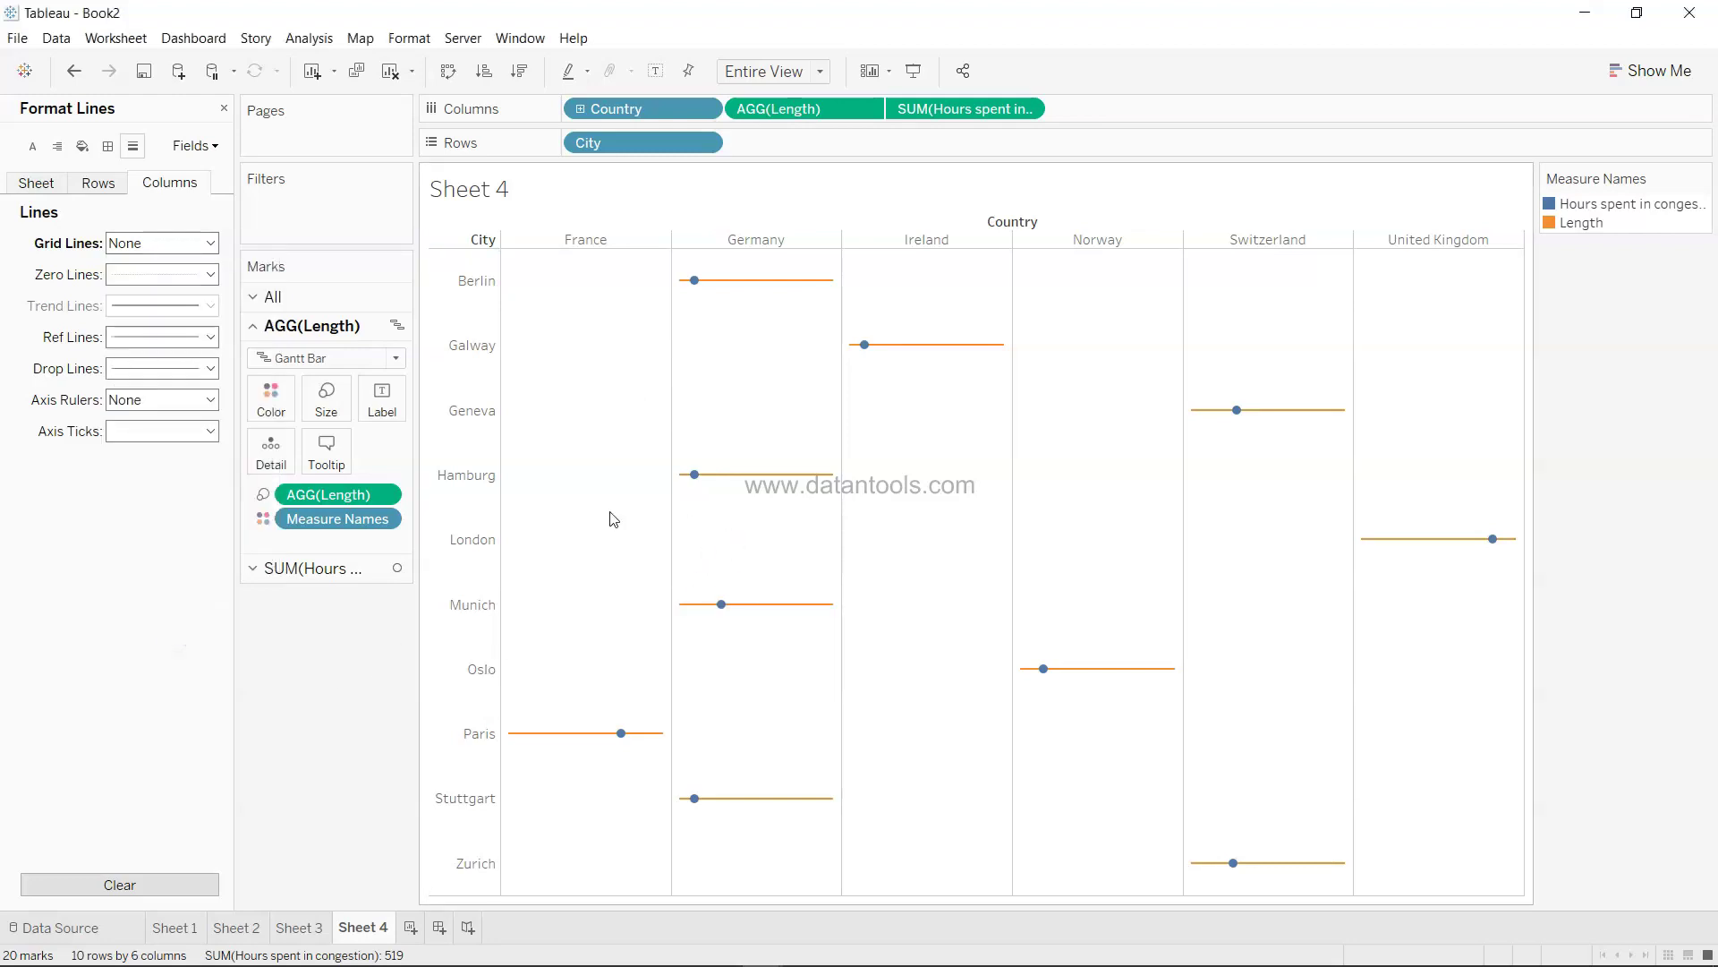
- Enlarge the blue congestion-hour circles and close the Format Lines pane
click(325, 571)
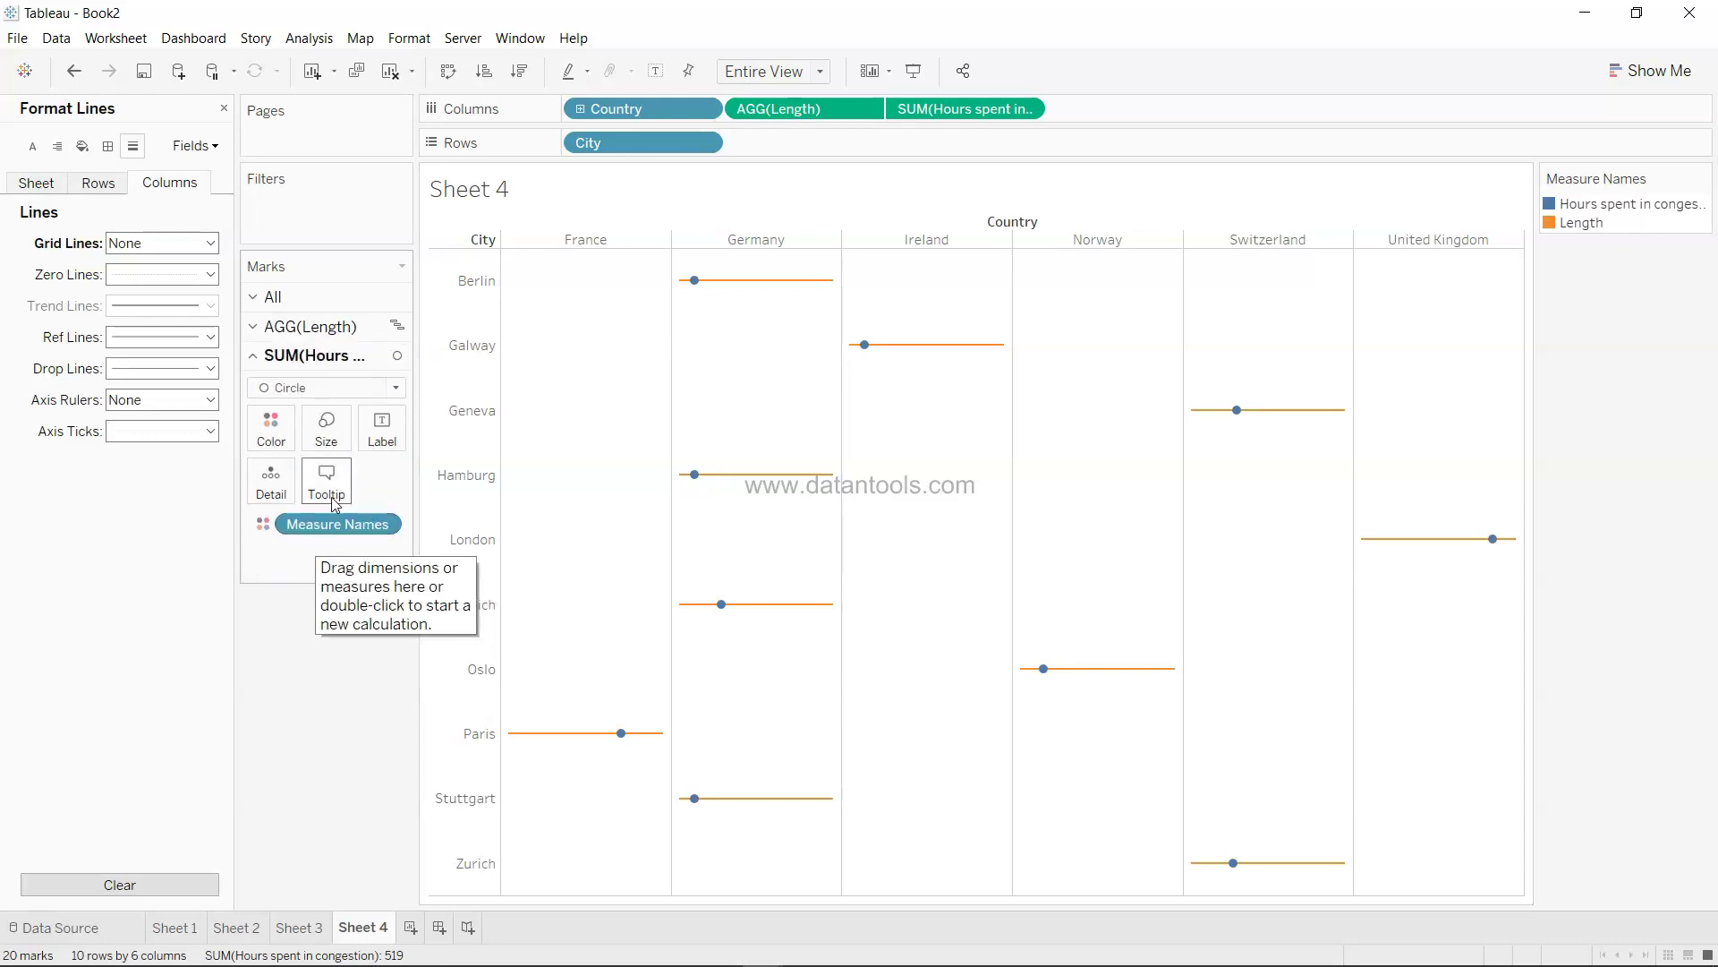
click(326, 428)
drag(353, 481, 399, 483)
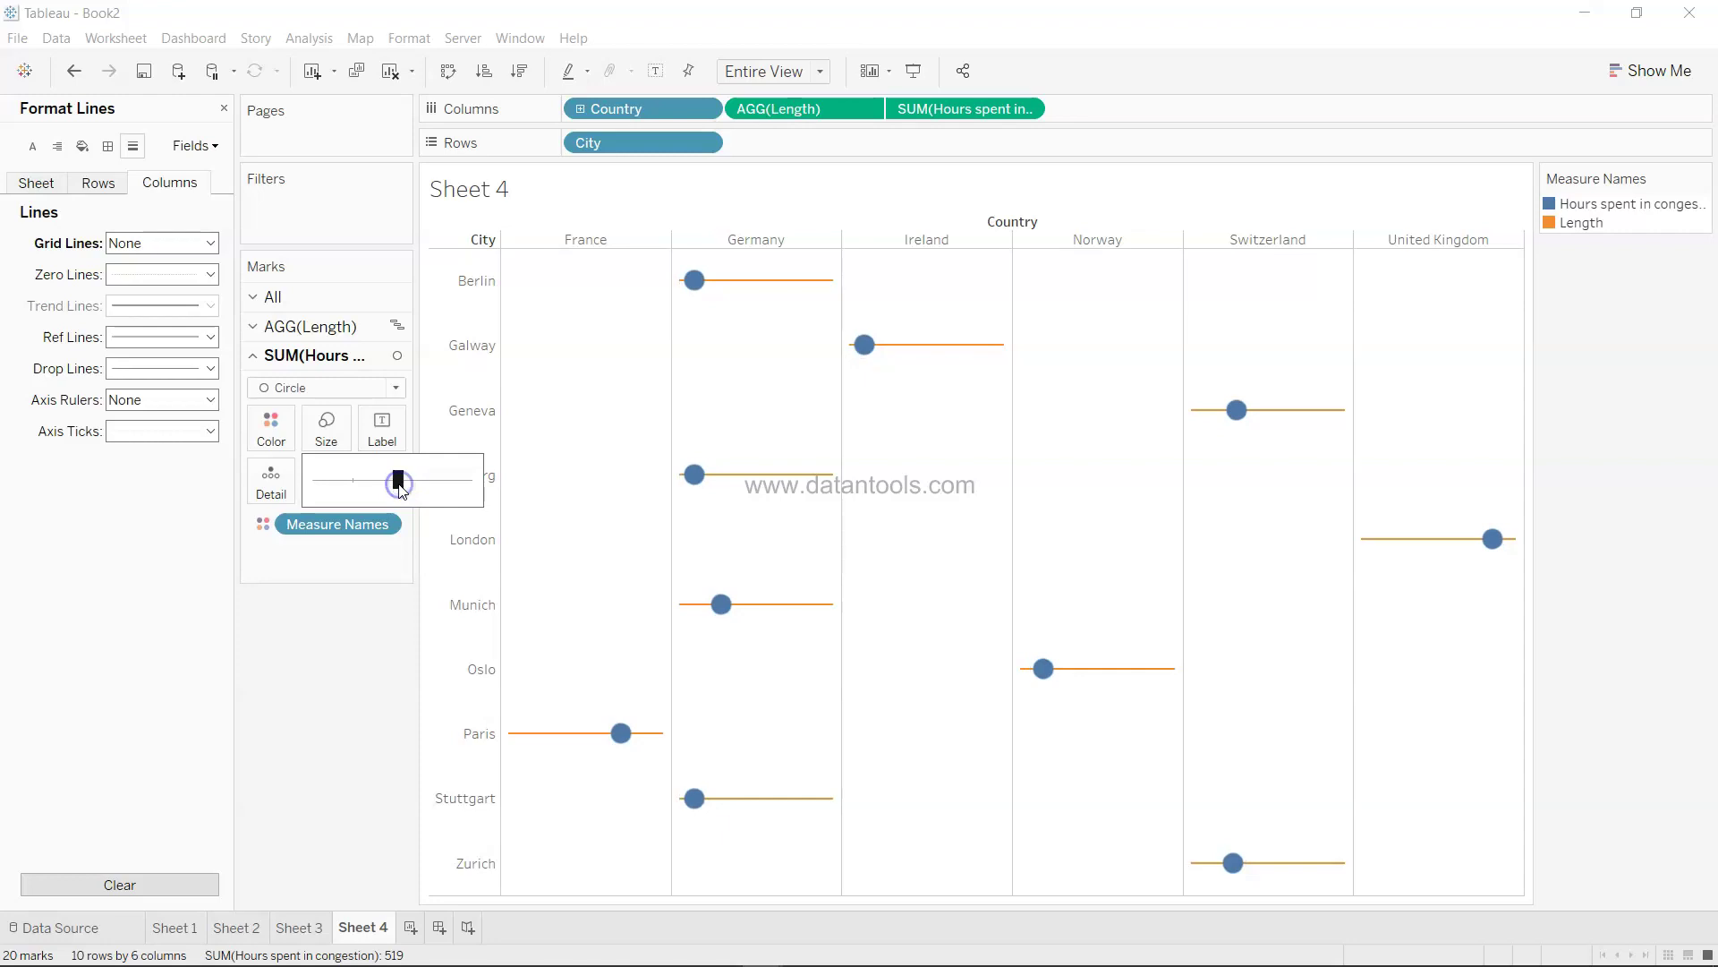
mouse_move(853, 354)
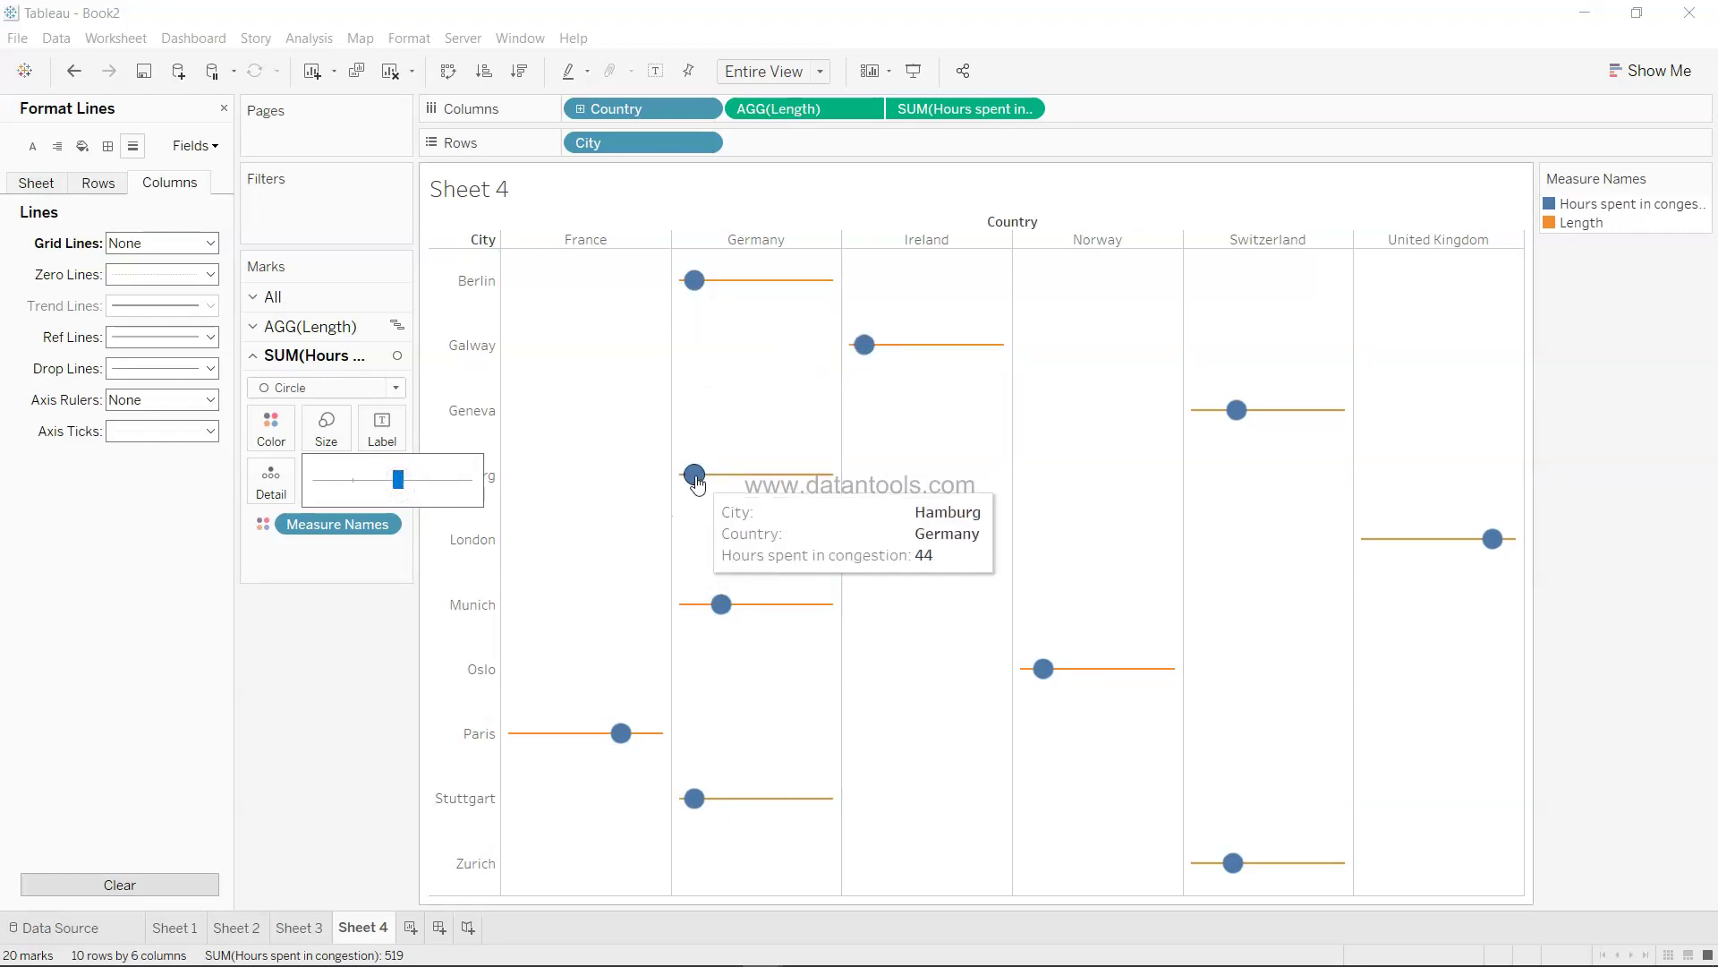
click(315, 748)
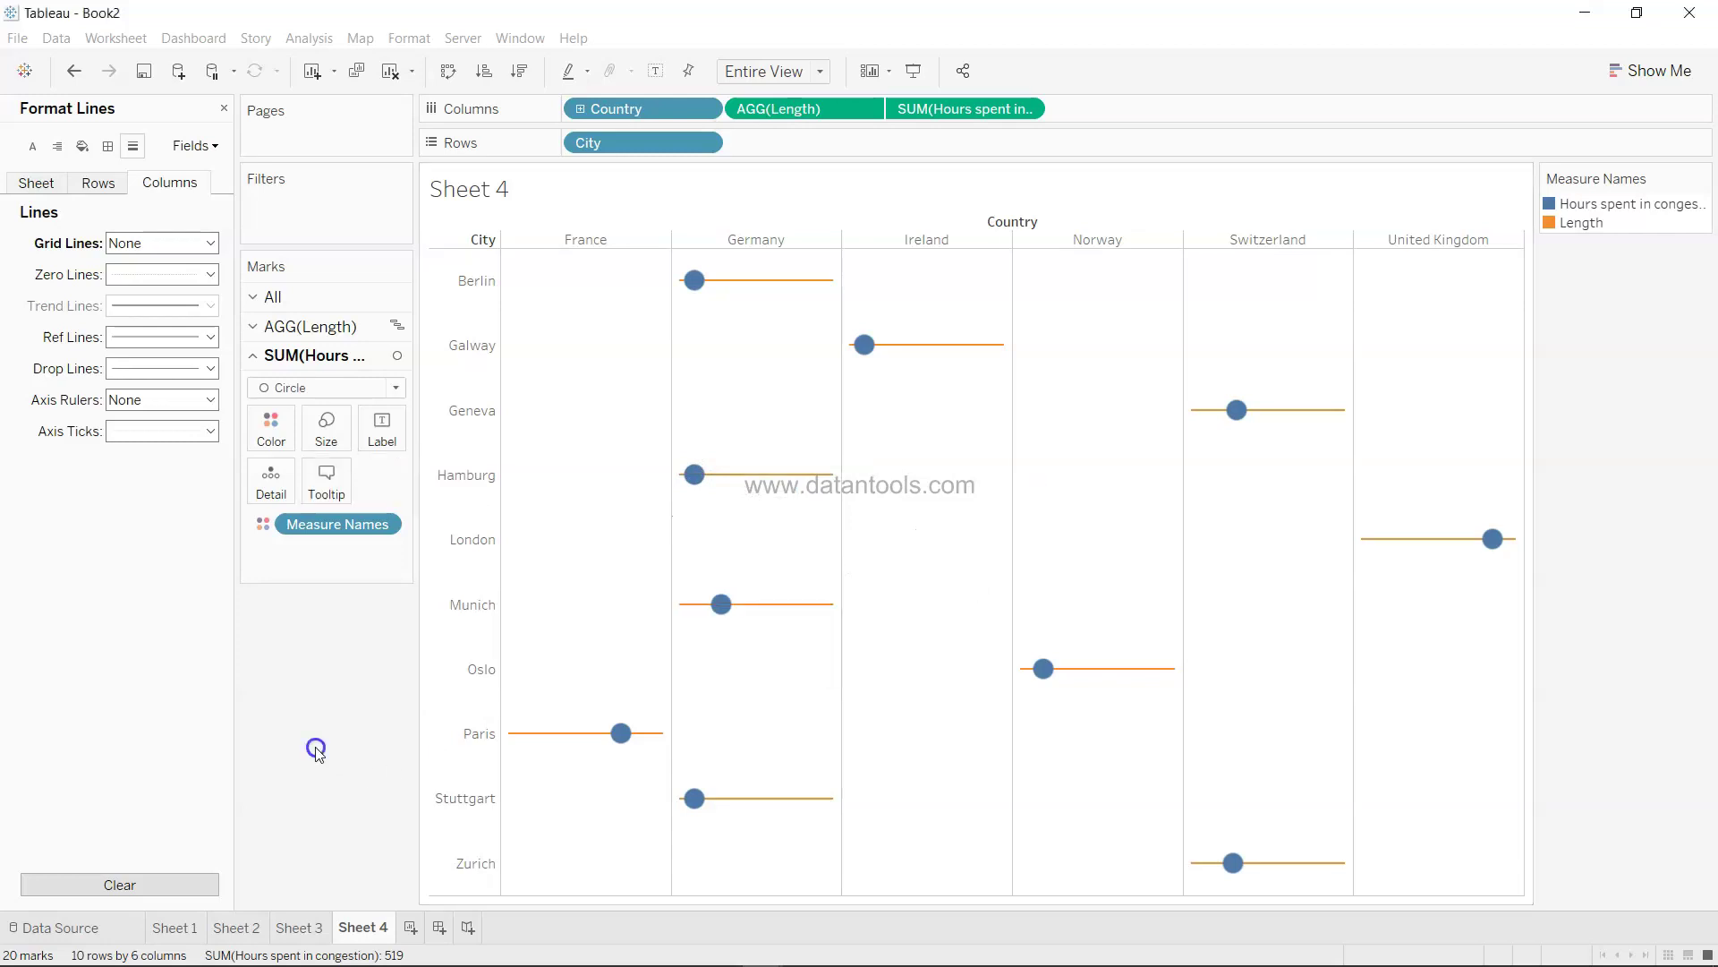
click(224, 109)
click(177, 574)
- Label each circle with Hours spent in congestion, centred in the circle
drag(177, 573, 382, 428)
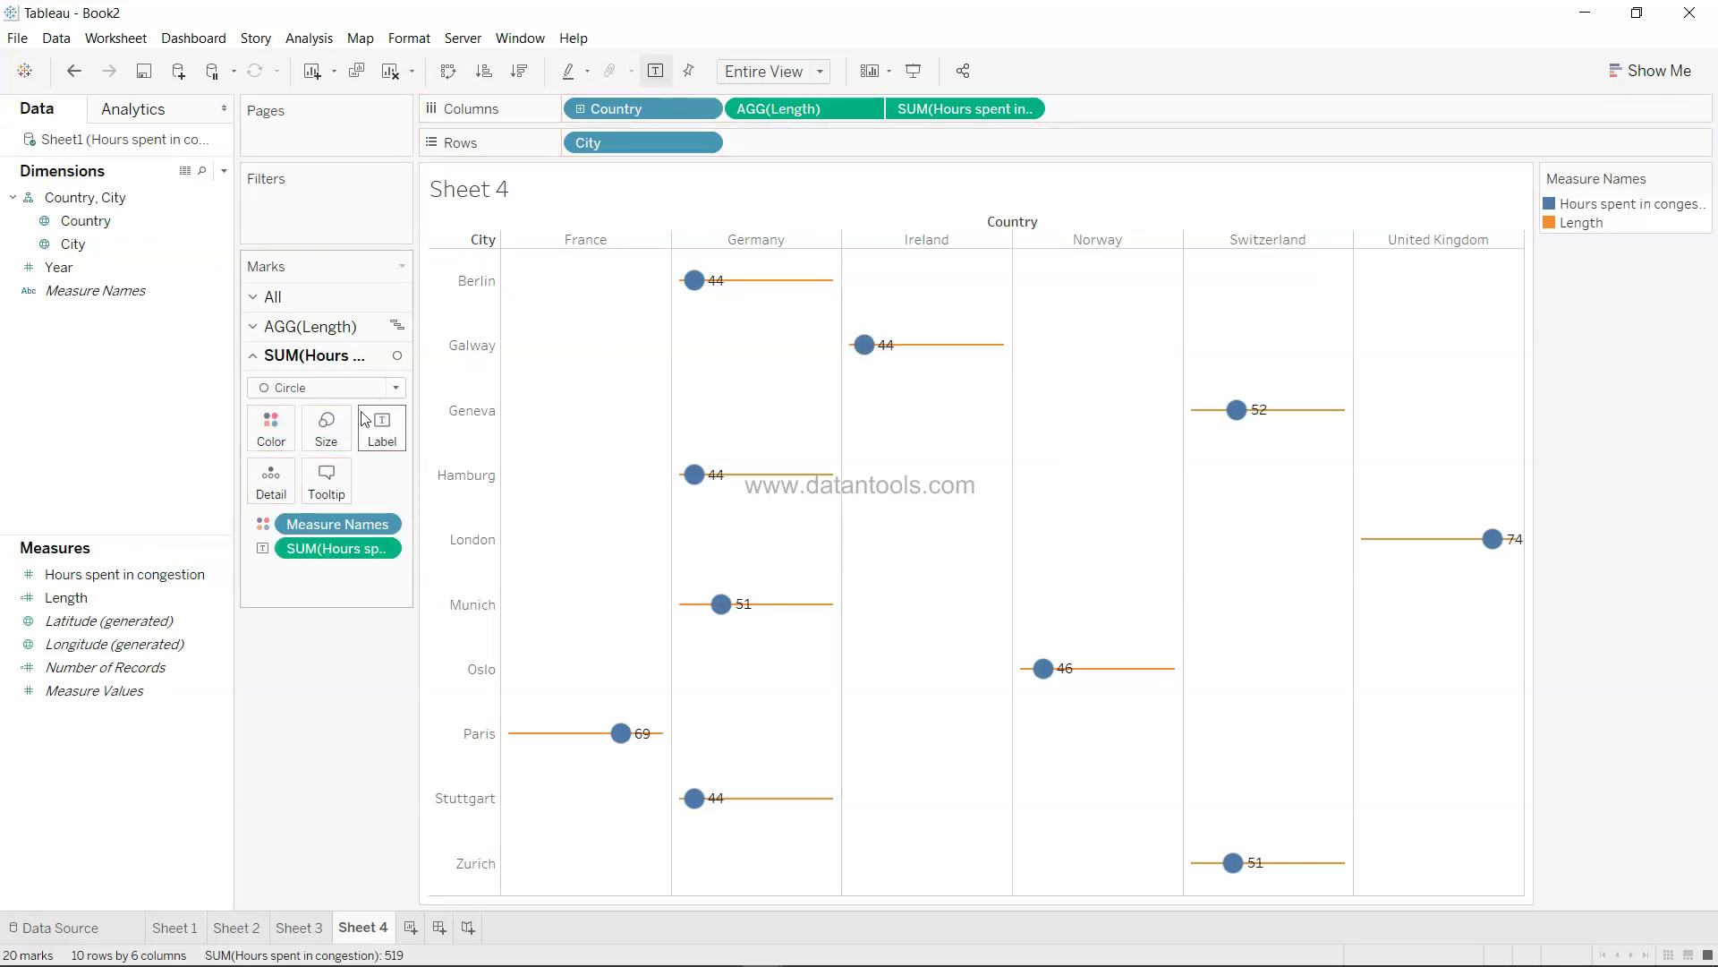
click(383, 433)
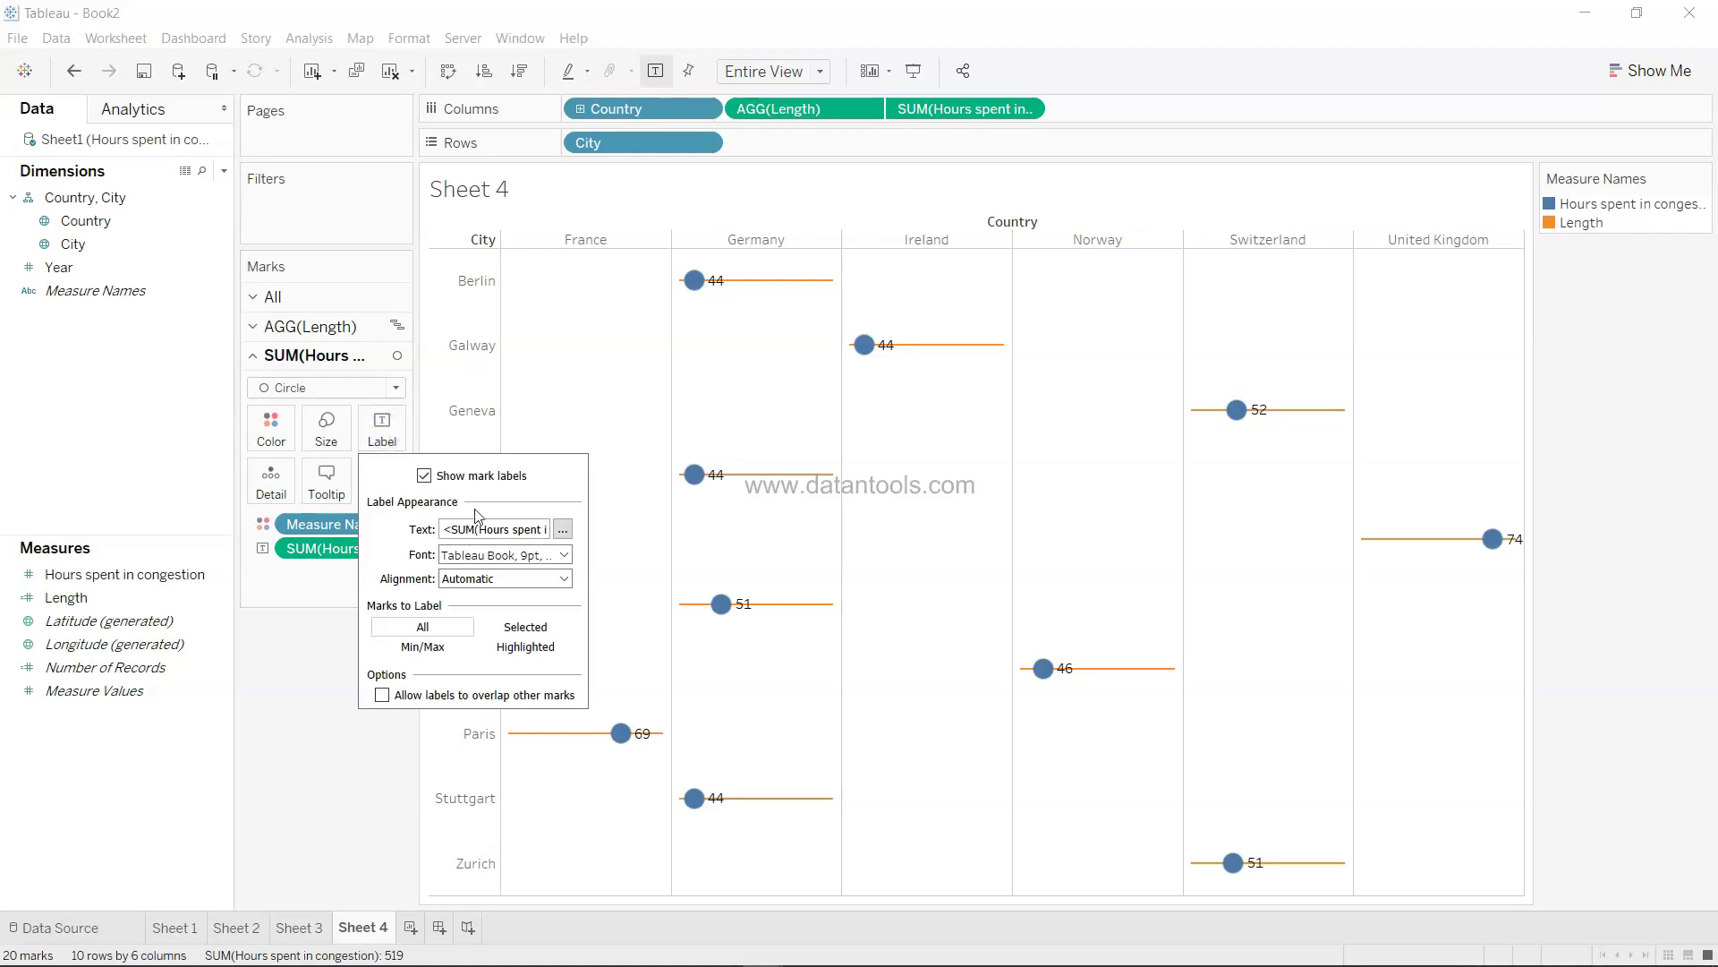
click(514, 580)
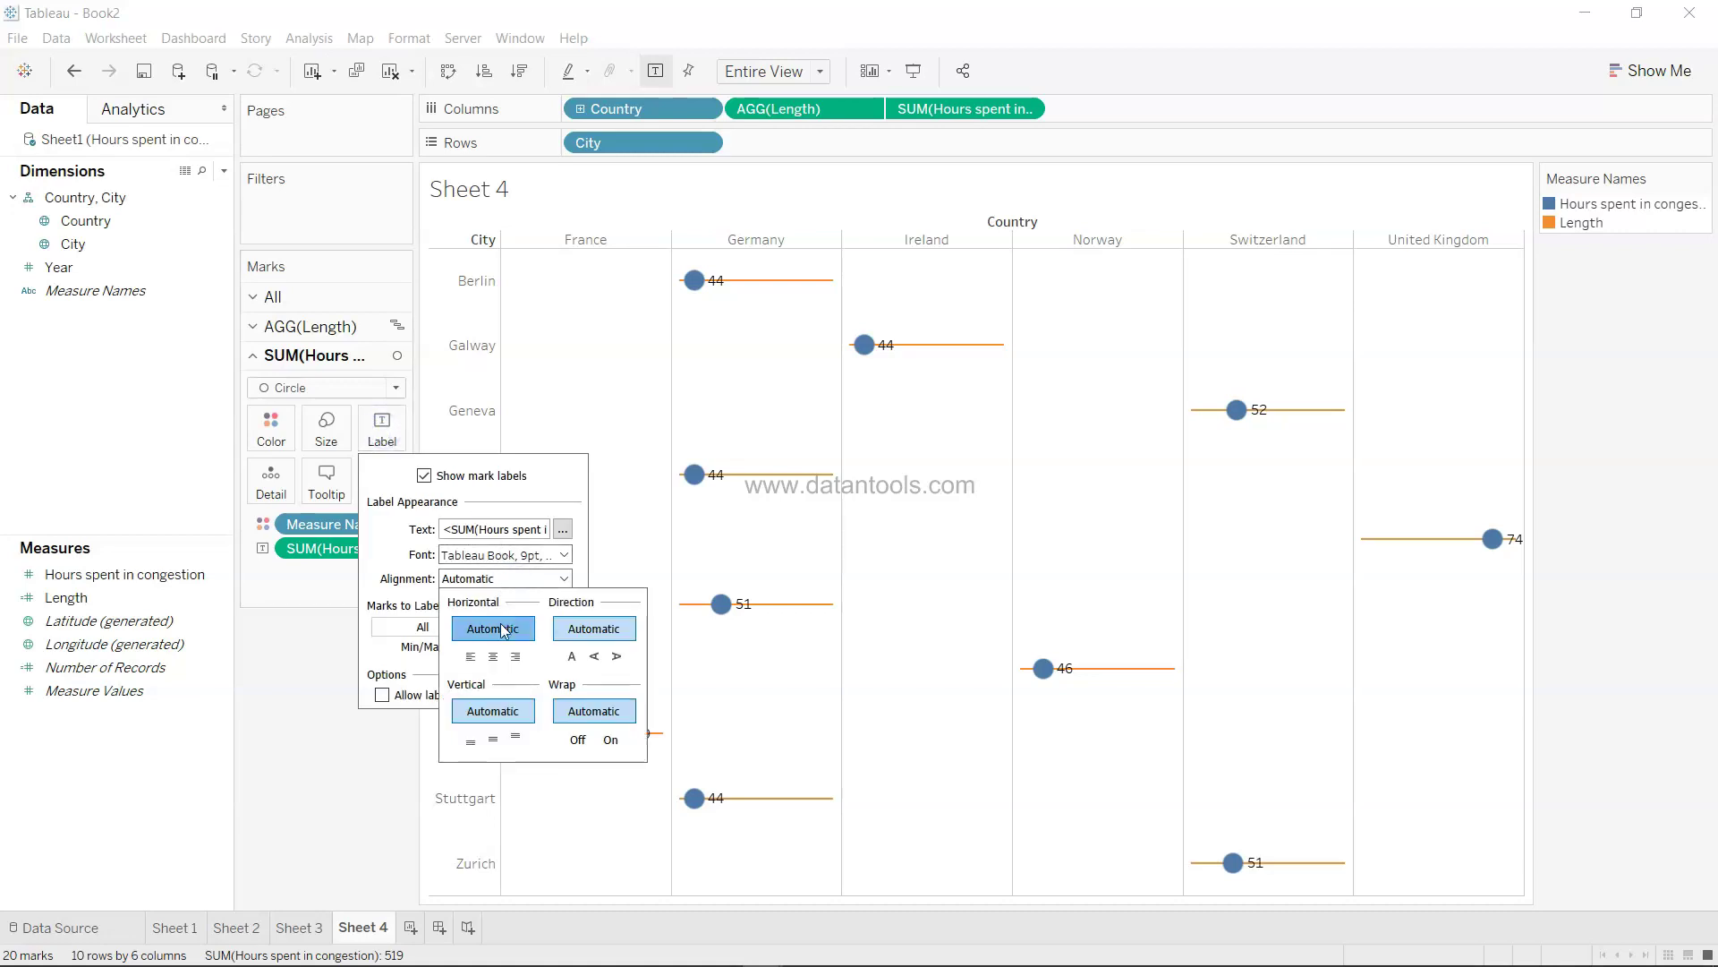
click(493, 657)
mouse_move(873, 357)
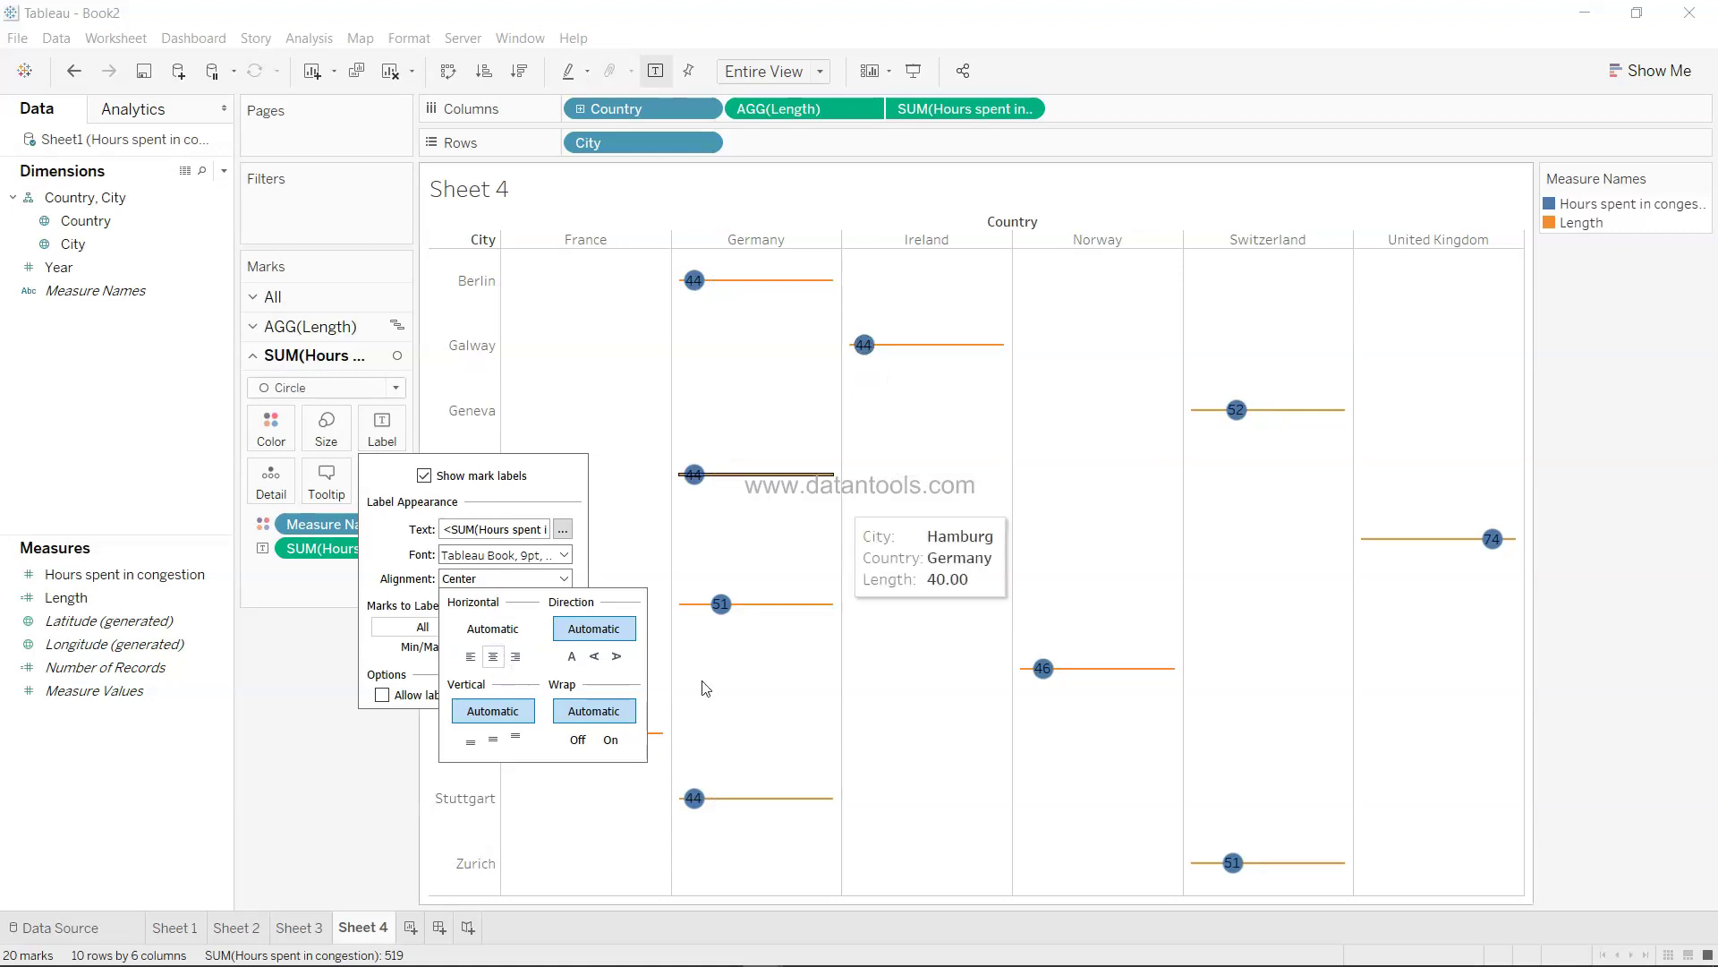
- Make the circle labels Tableau Bold in white
click(523, 556)
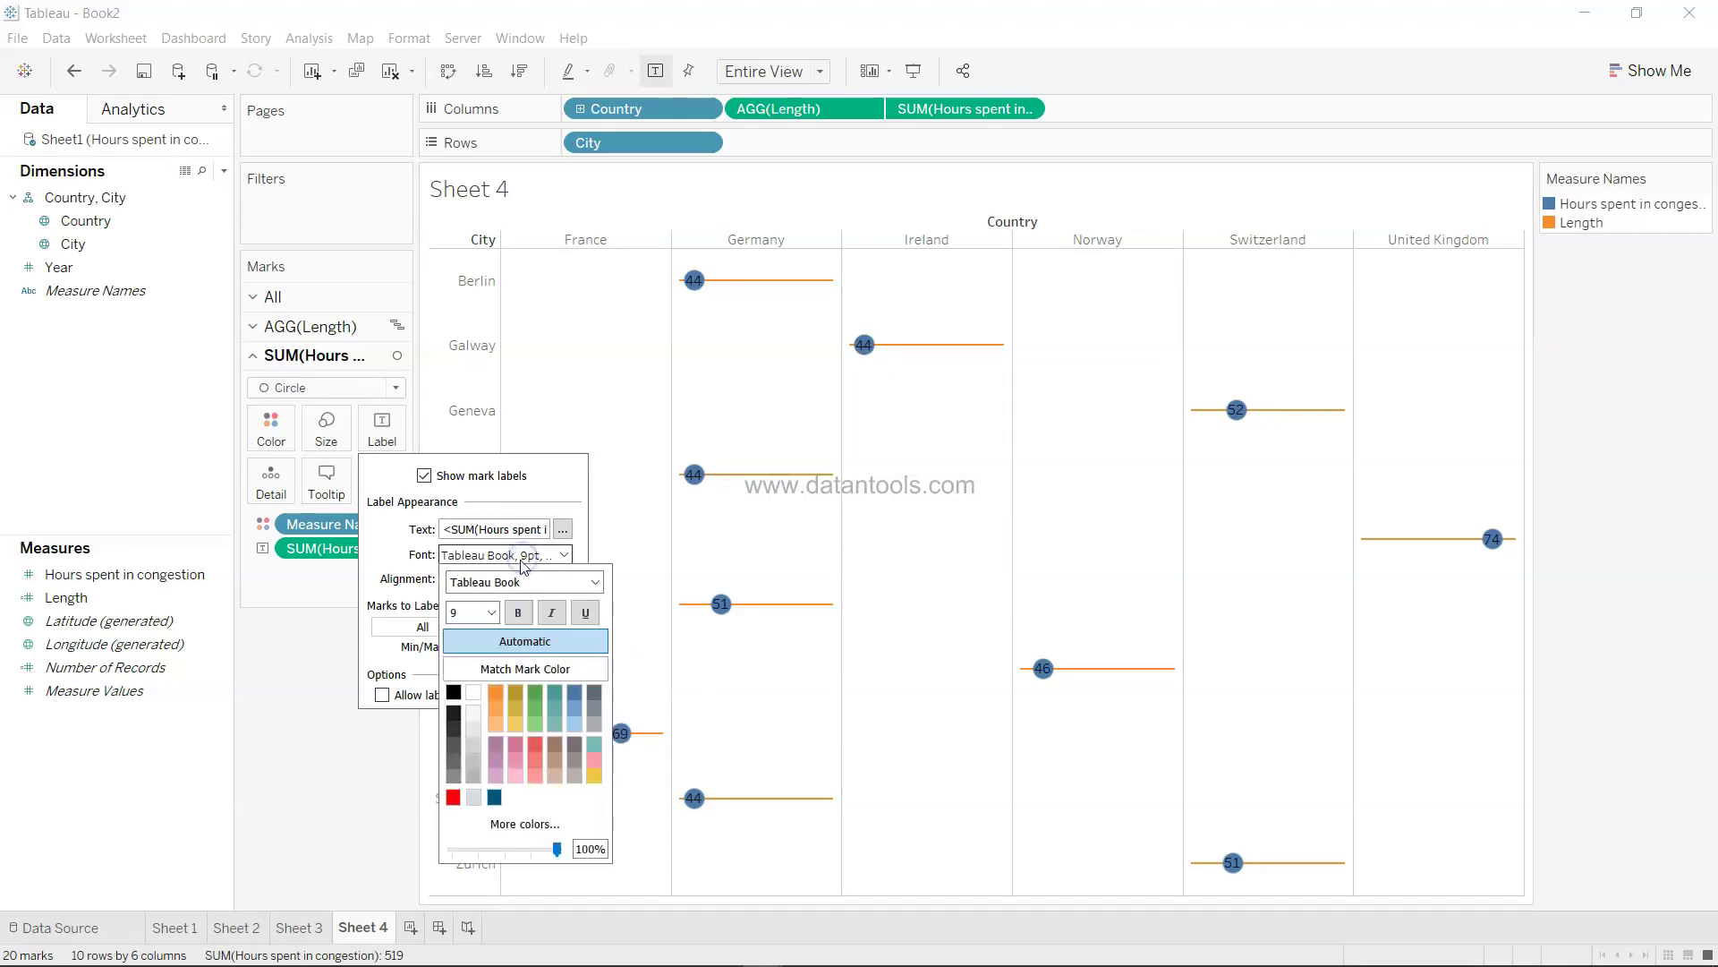
click(595, 584)
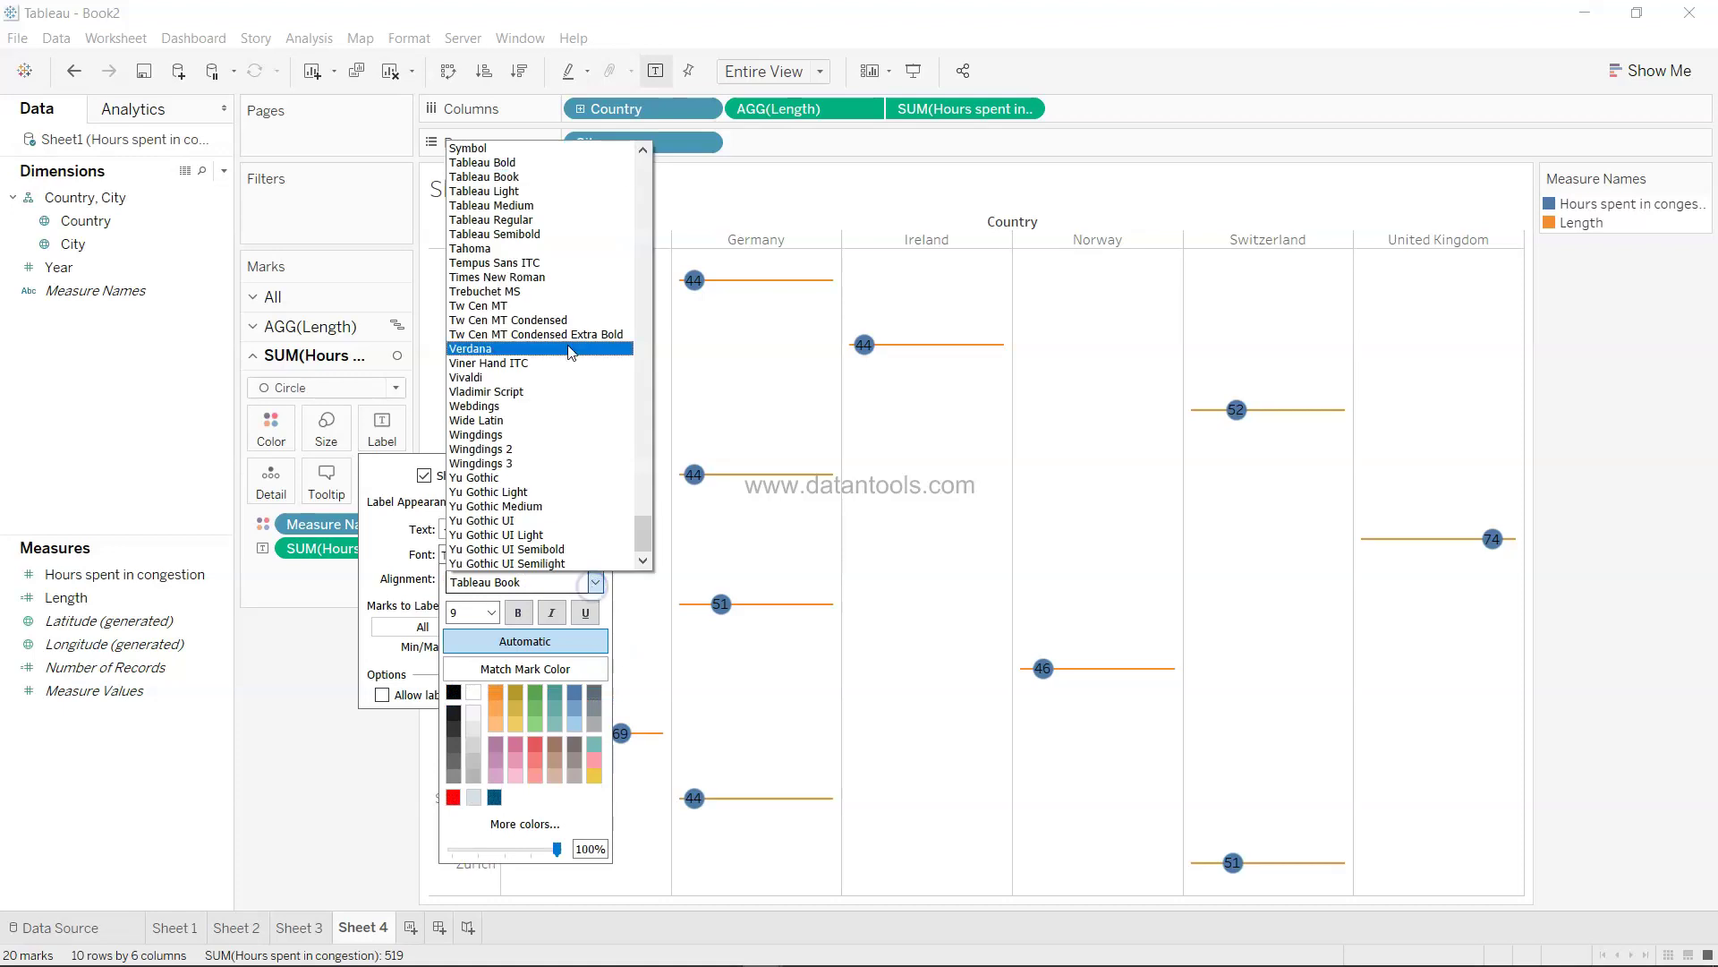
click(564, 163)
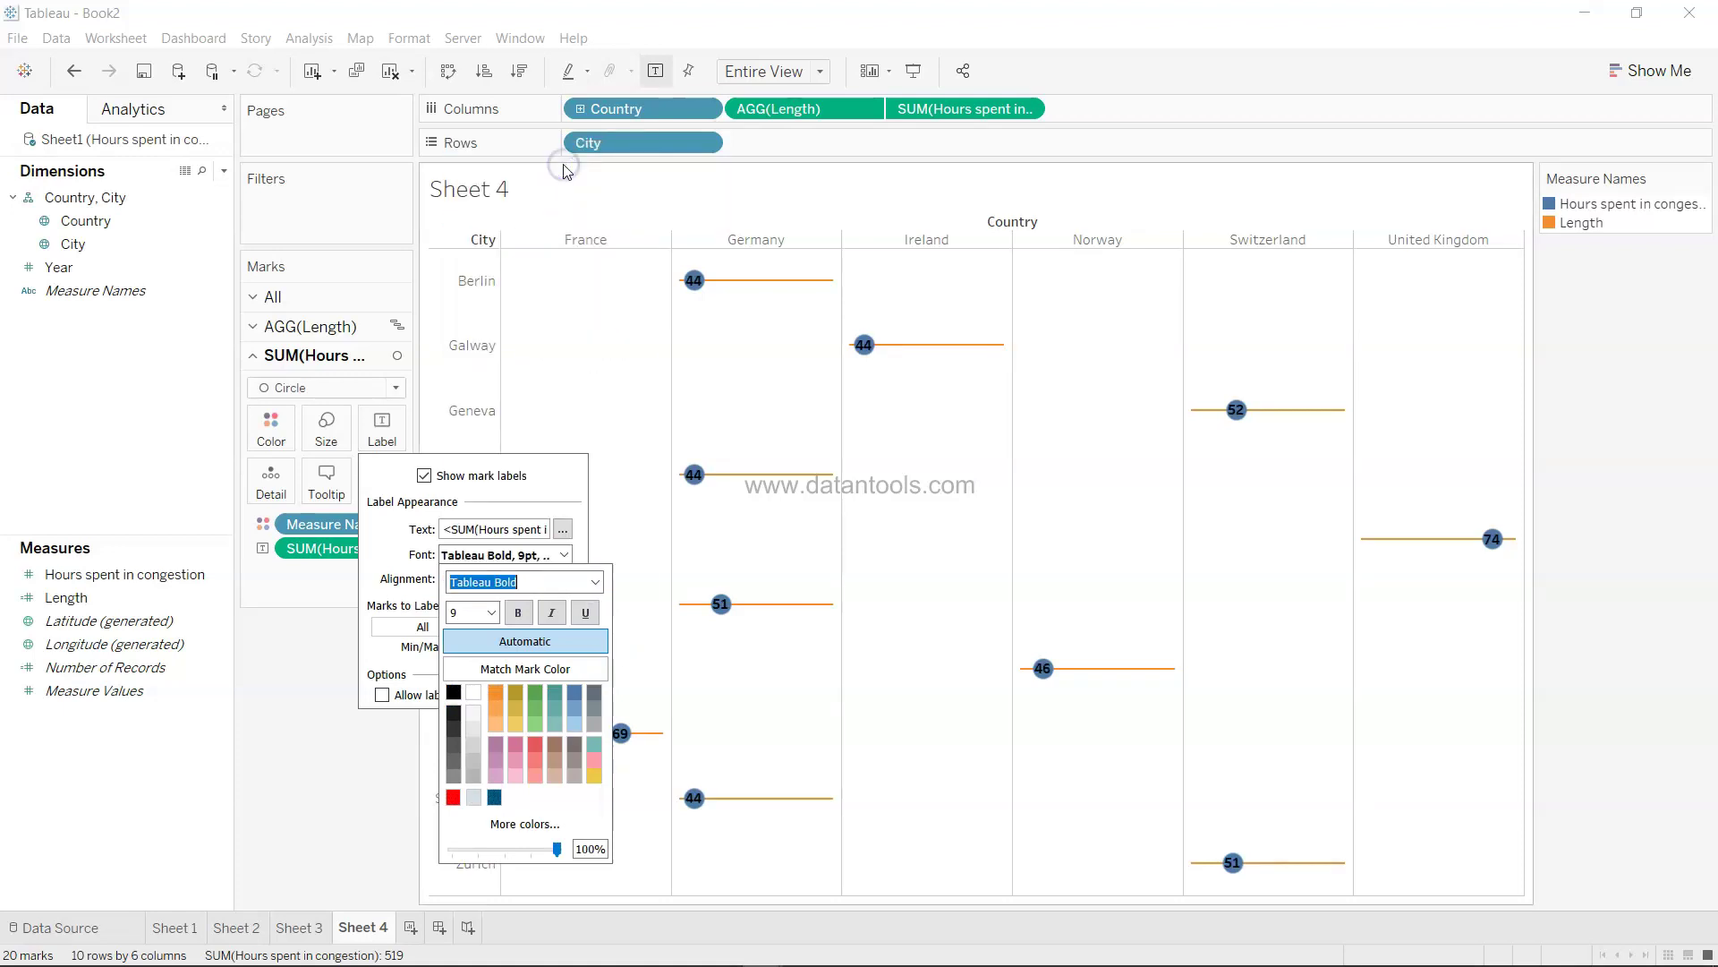
click(477, 697)
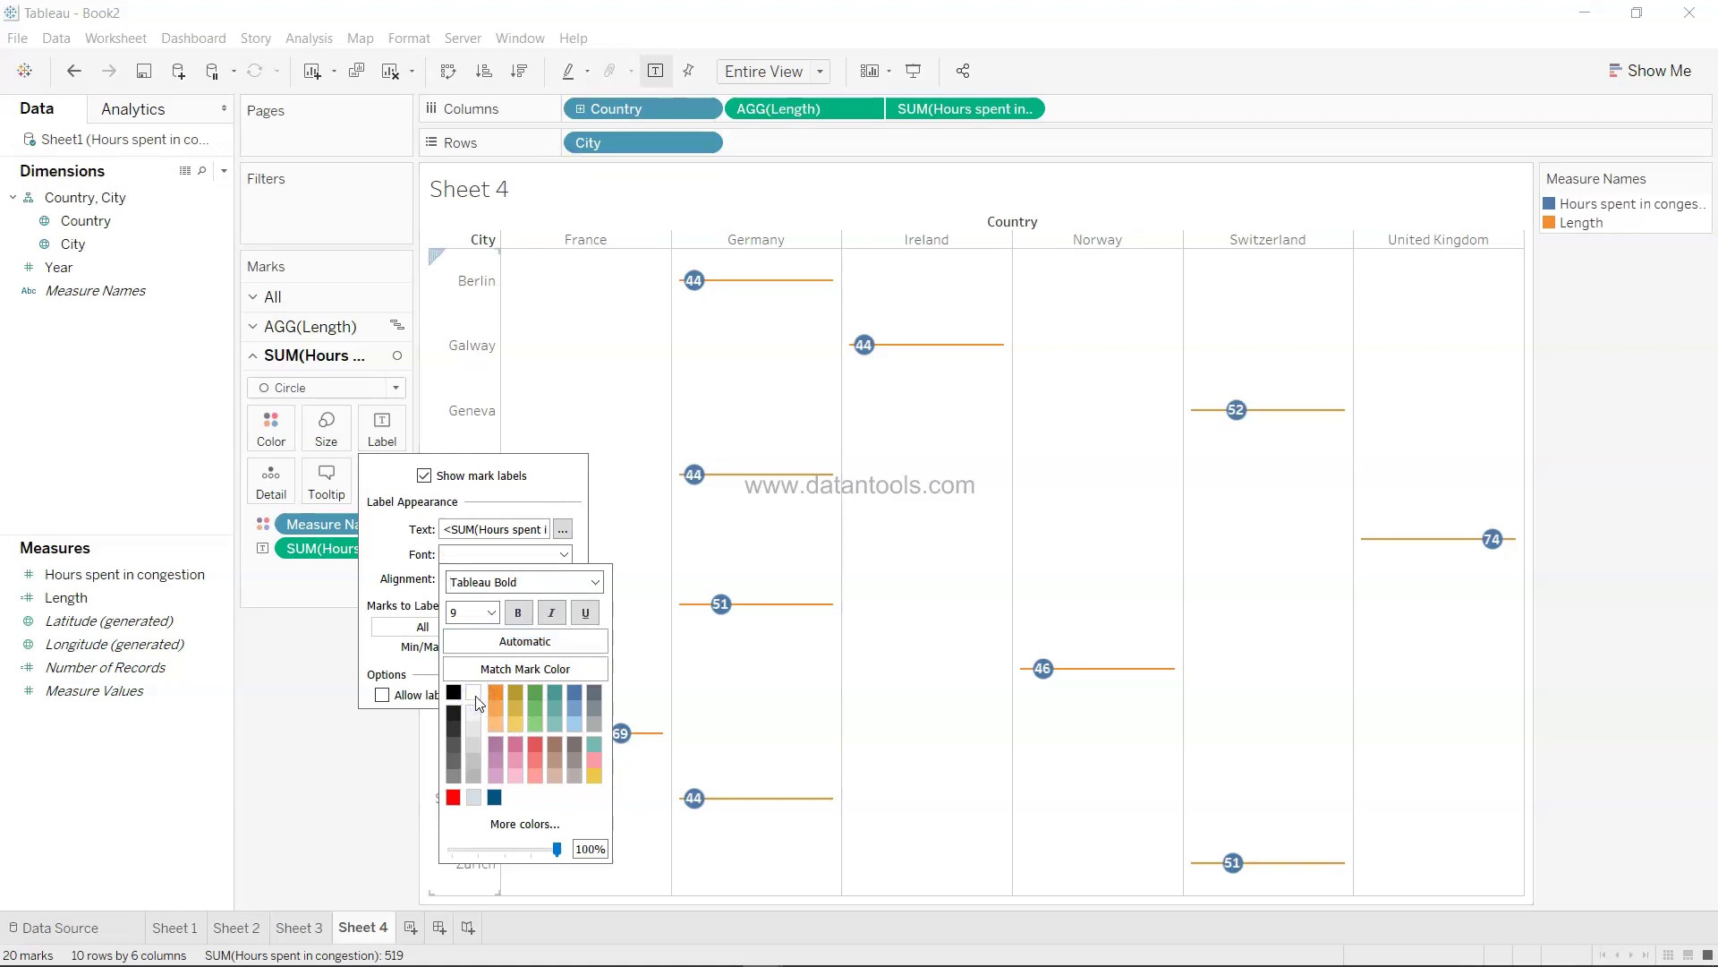
click(924, 501)
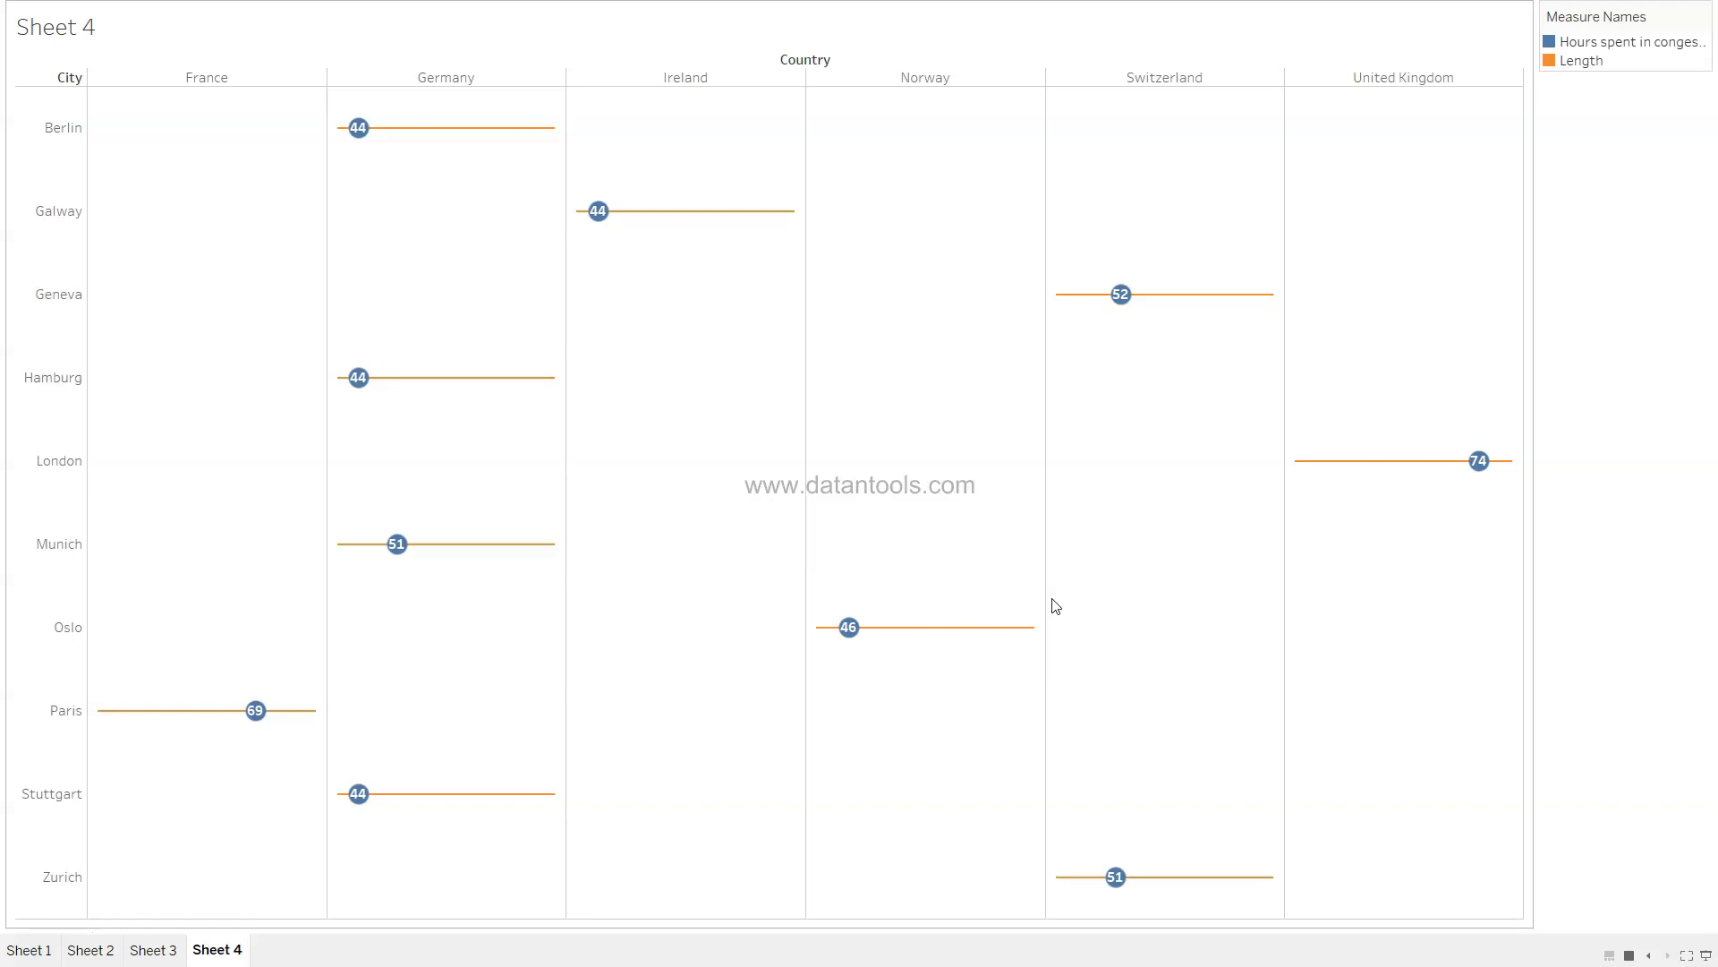
- Leave Presentation Mode with Esc to return to the Sheet 4 workspace
mouse_move(256, 714)
mouse_move(1438, 488)
key(Escape)
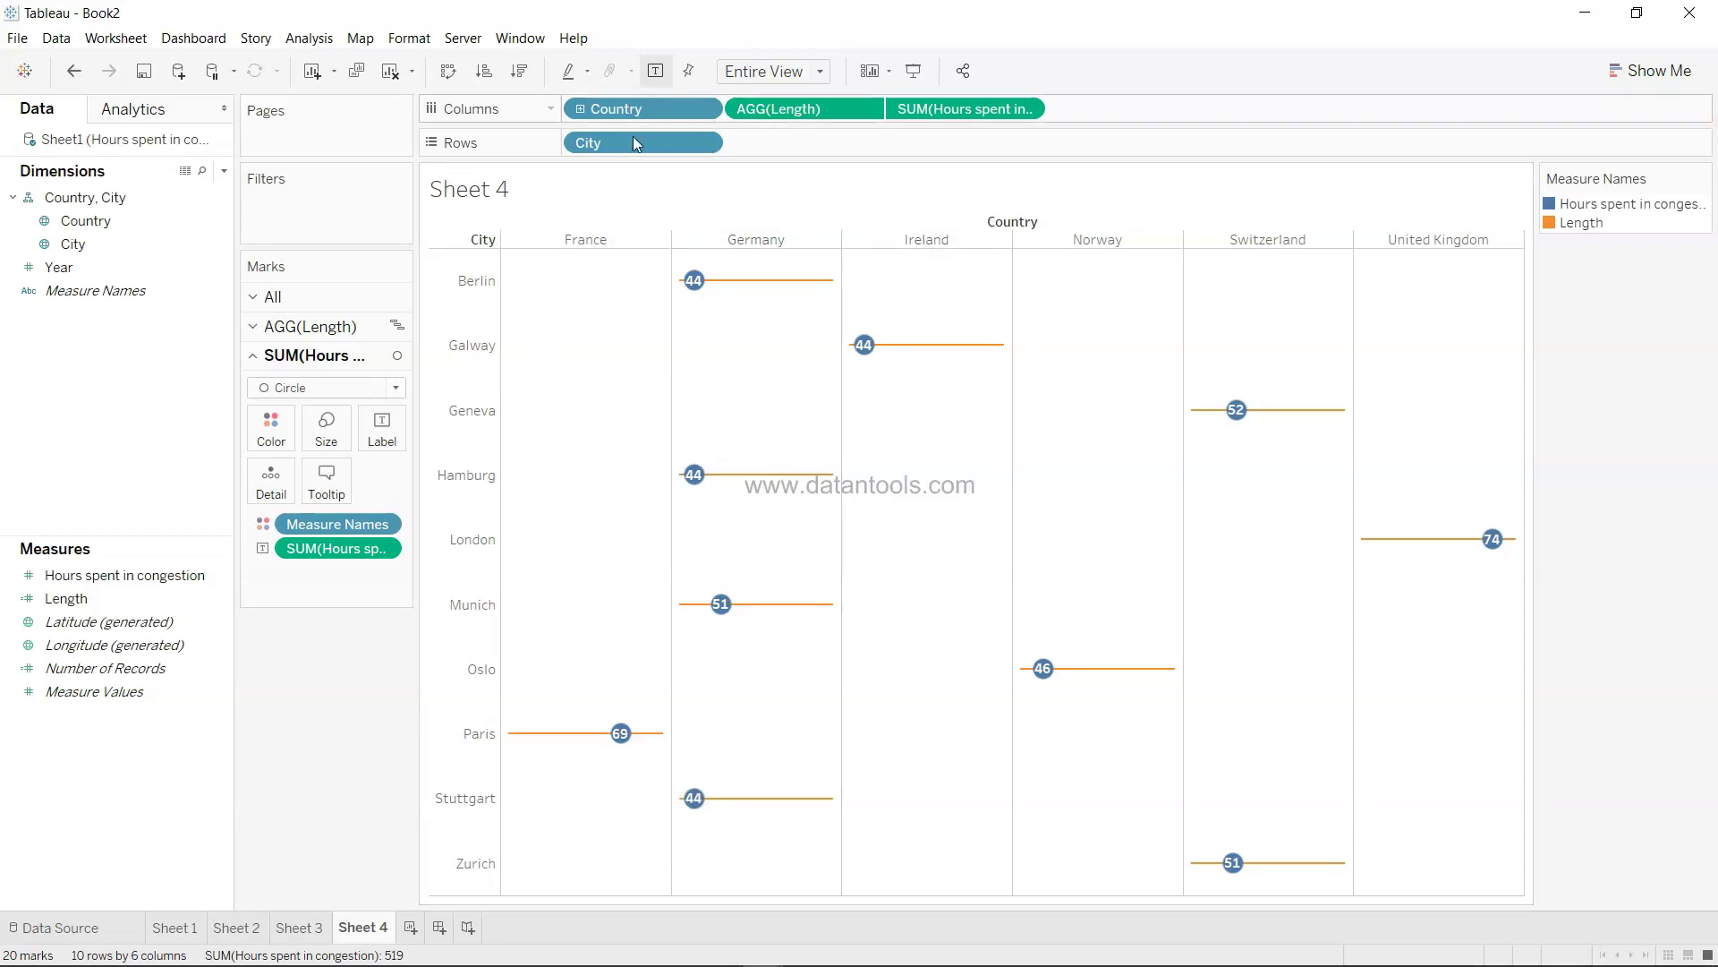
- Remove Country from Columns so all ten city lollipops share one axis
drag(636, 105, 319, 720)
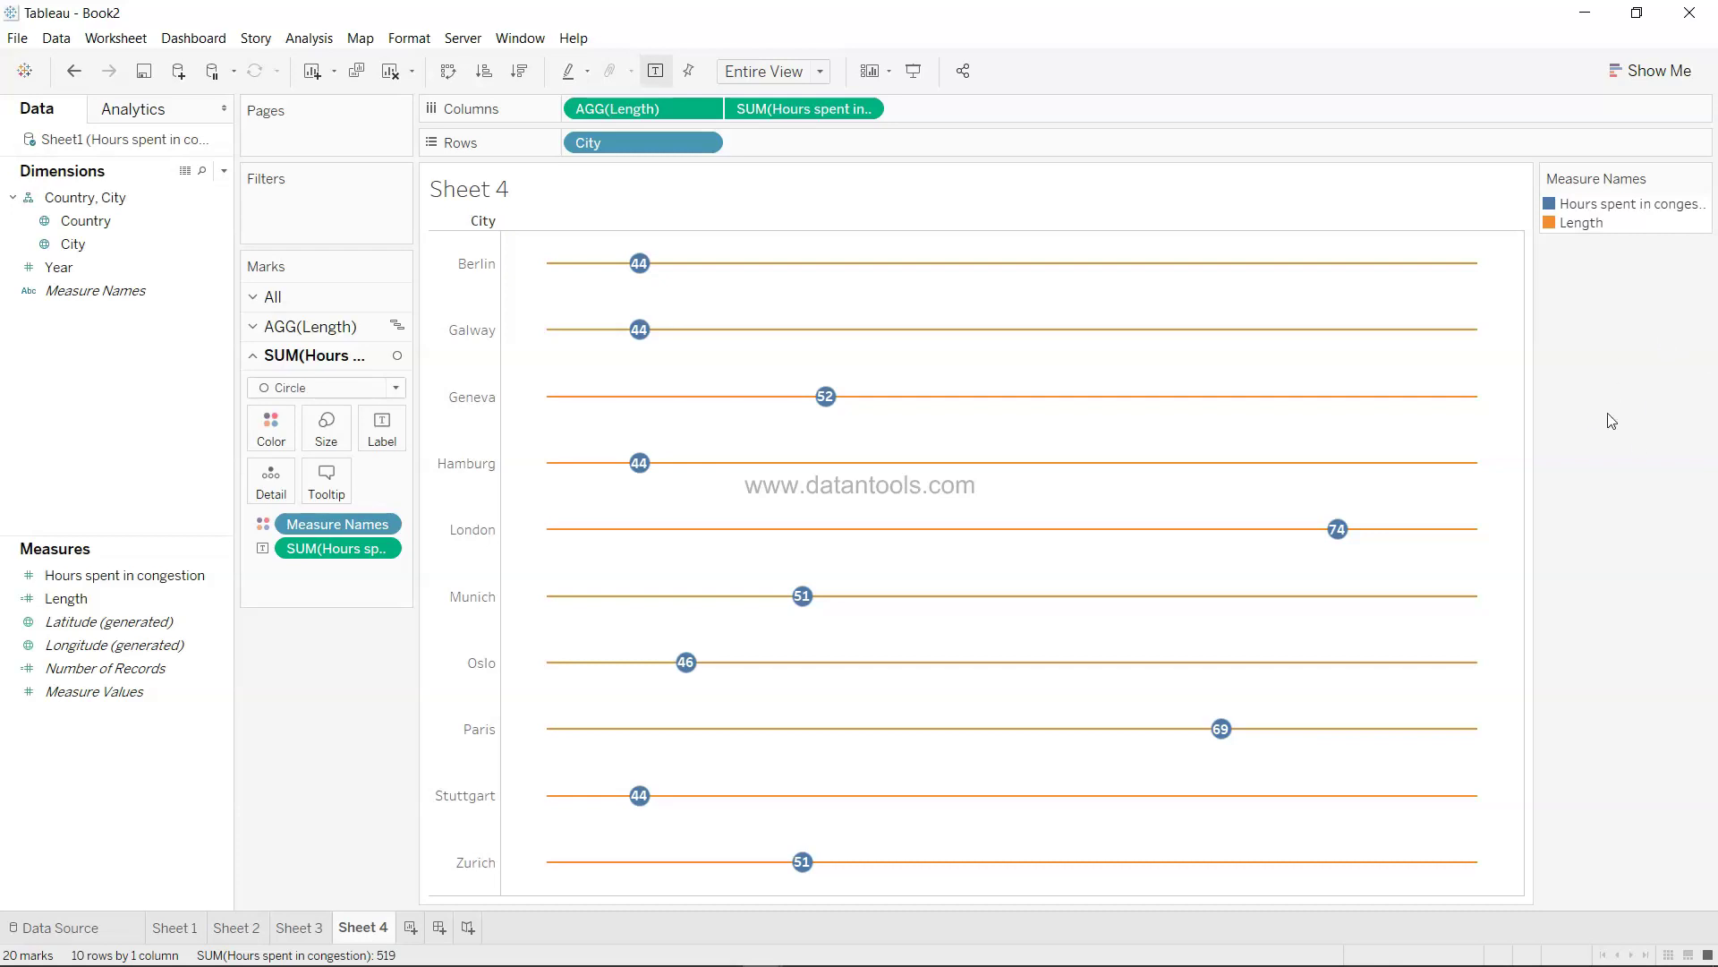
mouse_move(864, 683)
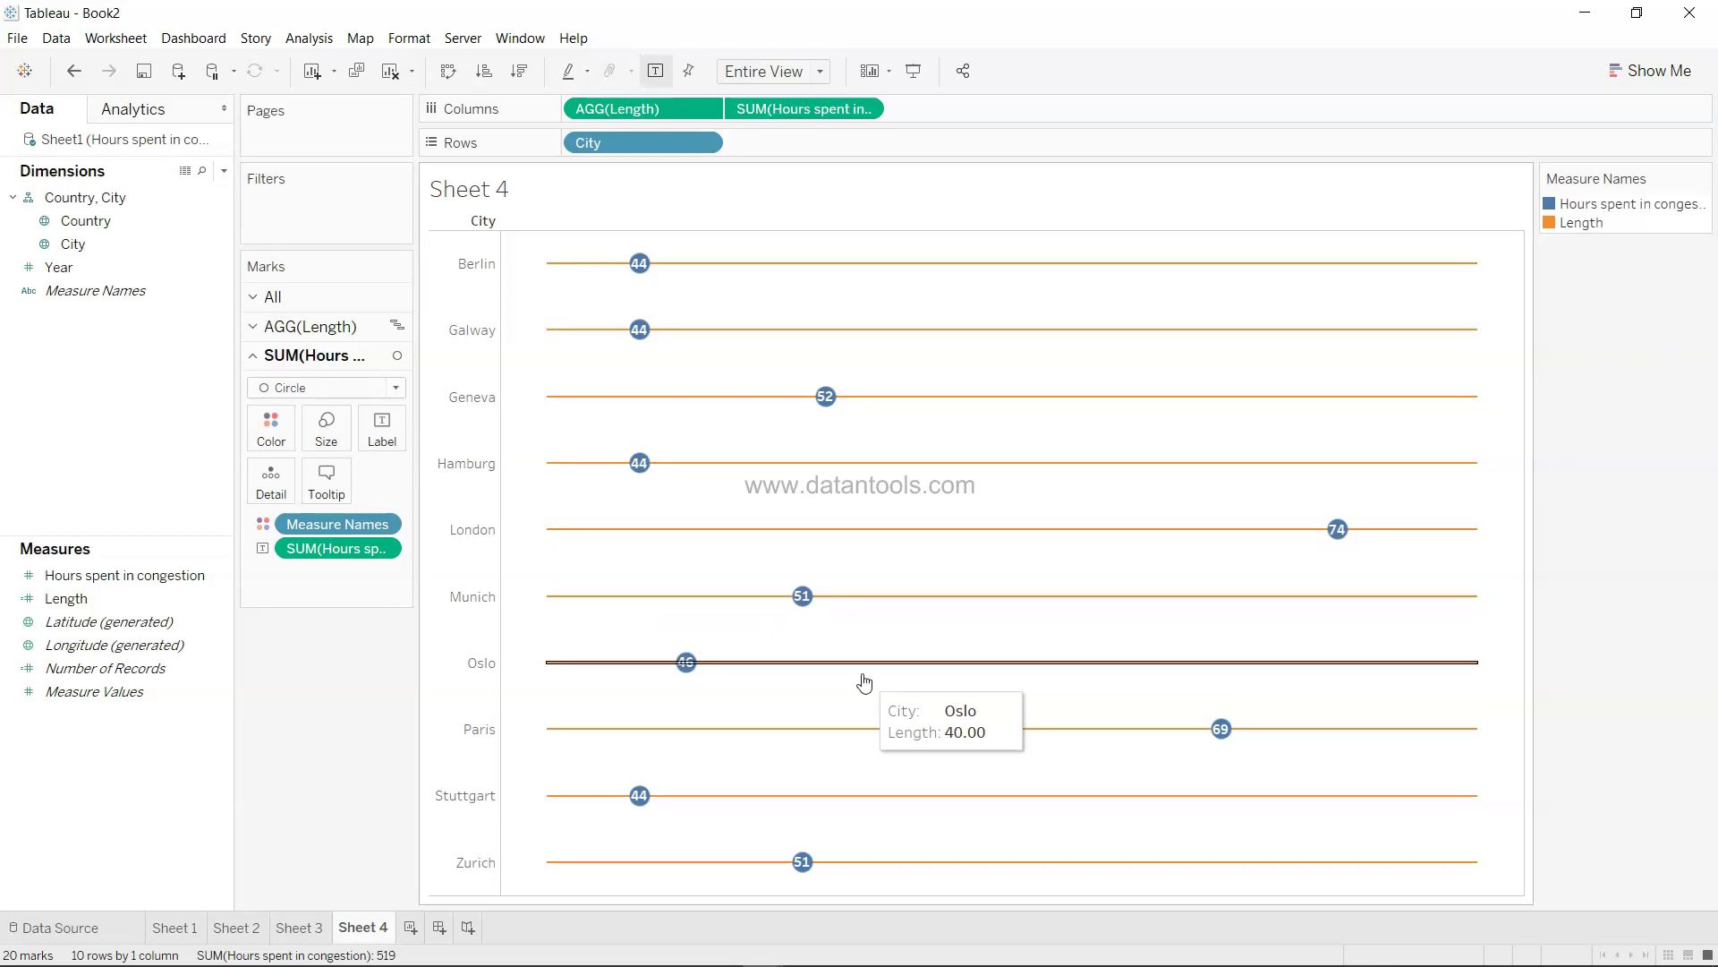
click(313, 758)
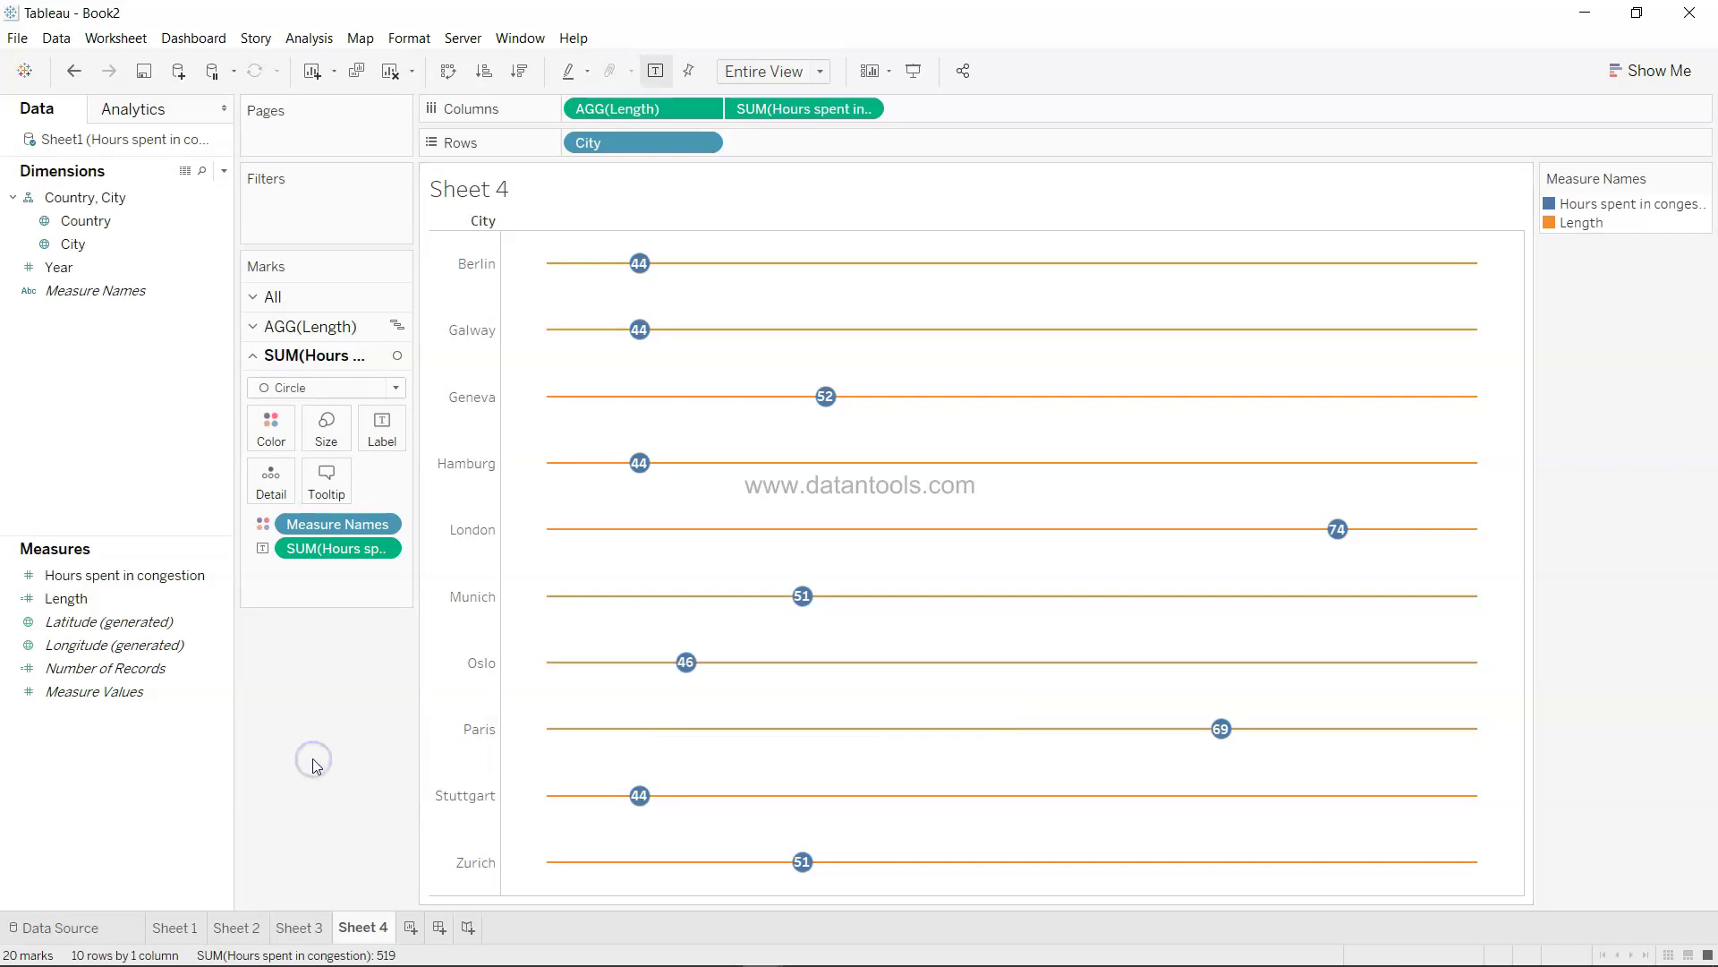